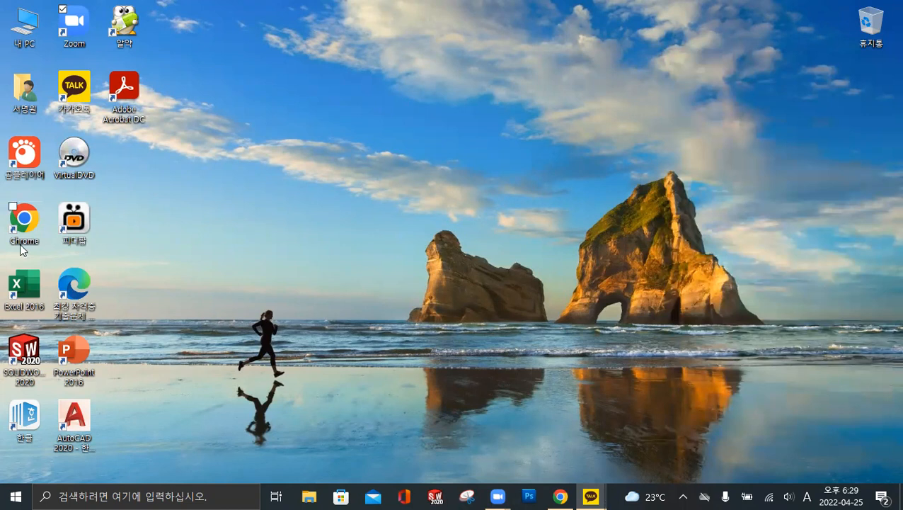
Open Excel with a new blank workbook and dismiss the Office licence notice
double_click(24, 287)
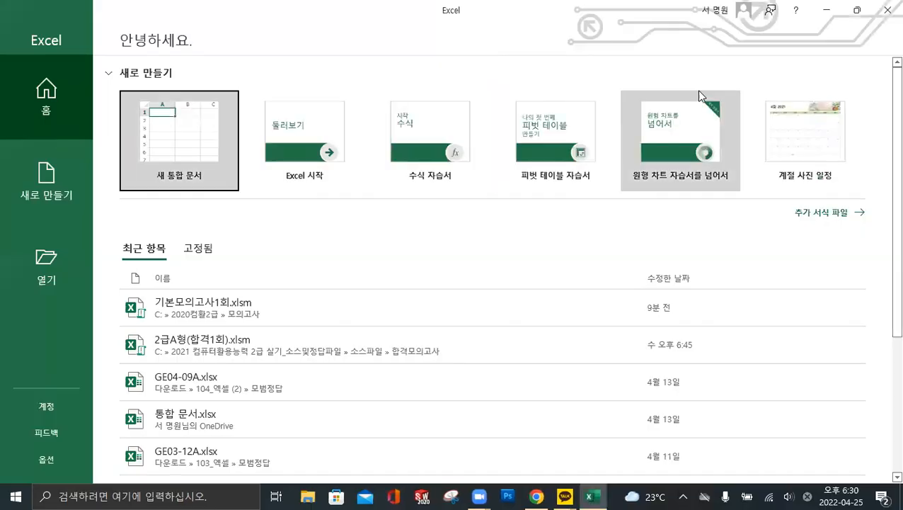
left_click(178, 136)
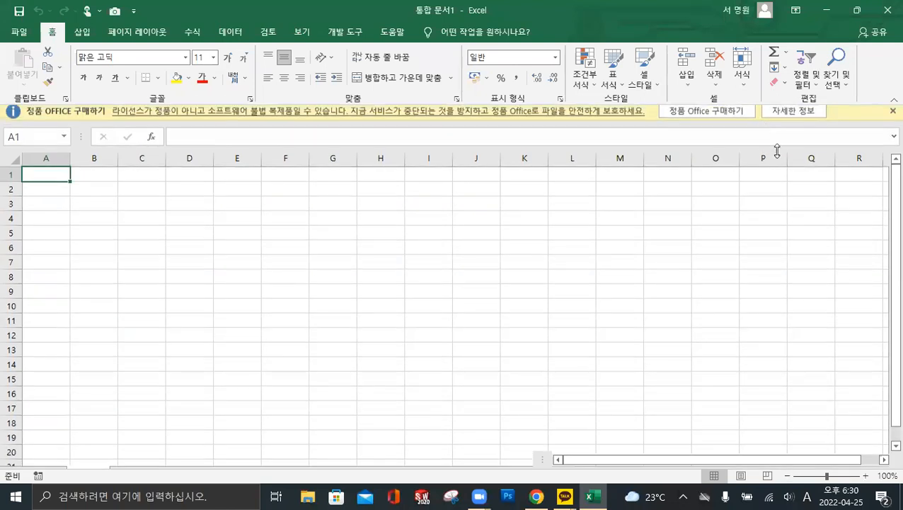
left_click(892, 114)
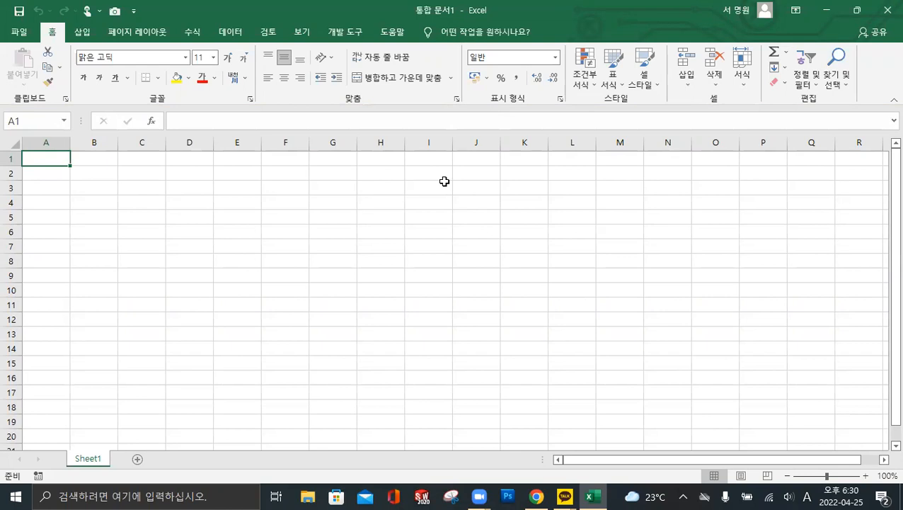
left_click(465, 29)
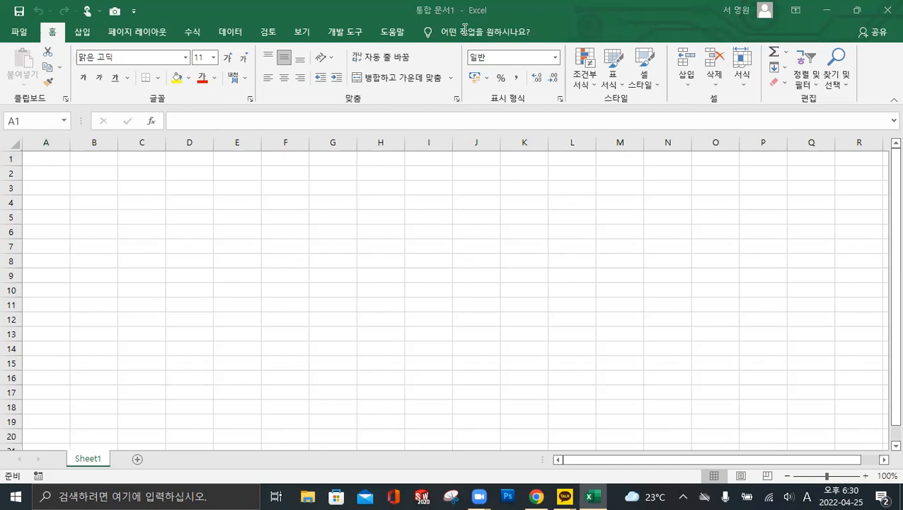
left_click(430, 203)
left_click(524, 206)
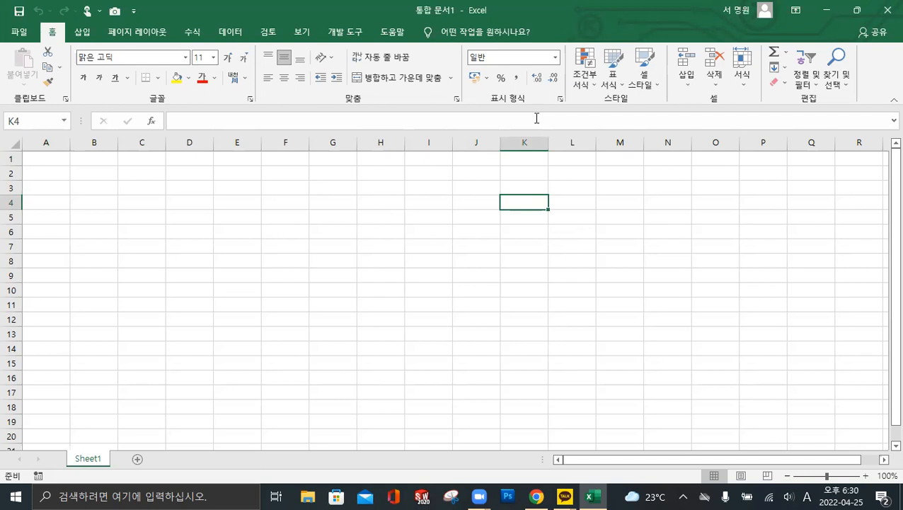
key("alt+F11")
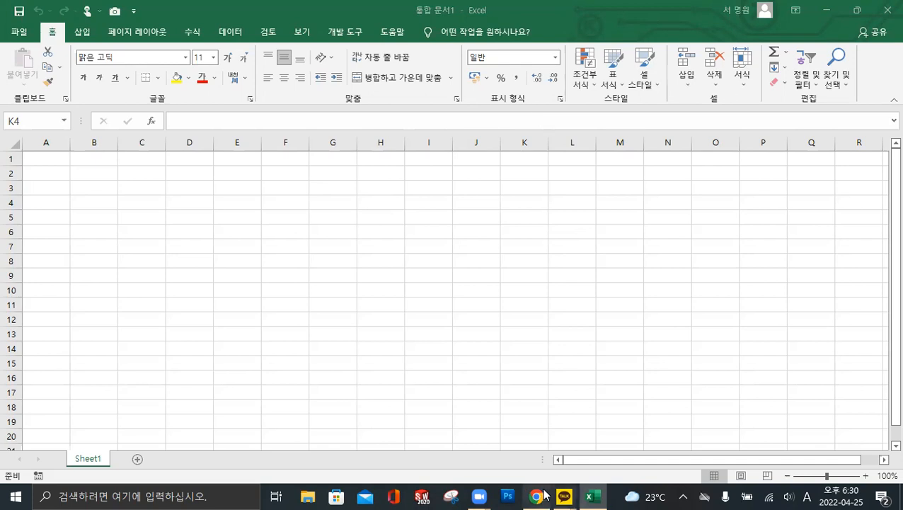
Switch to the class group chat in KakaoTalk and send the message "수업시작합니다."
mouse_move(564, 495)
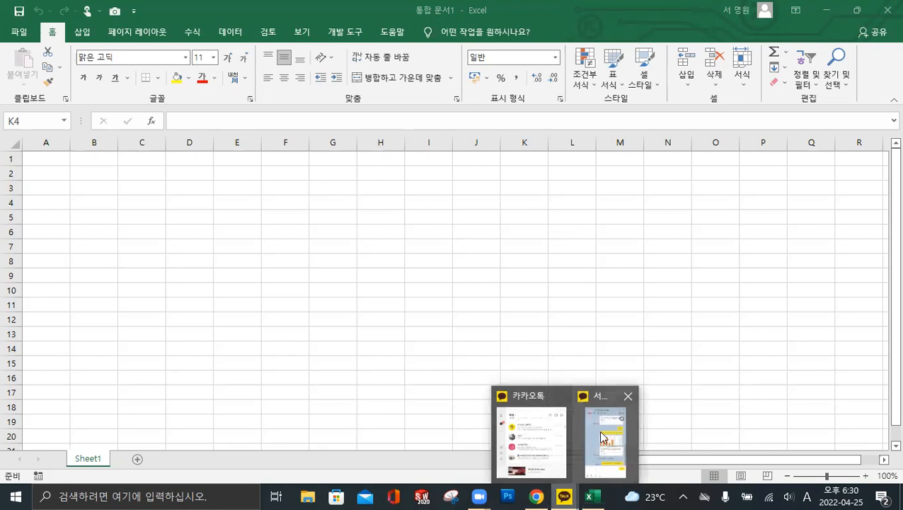
left_click(599, 438)
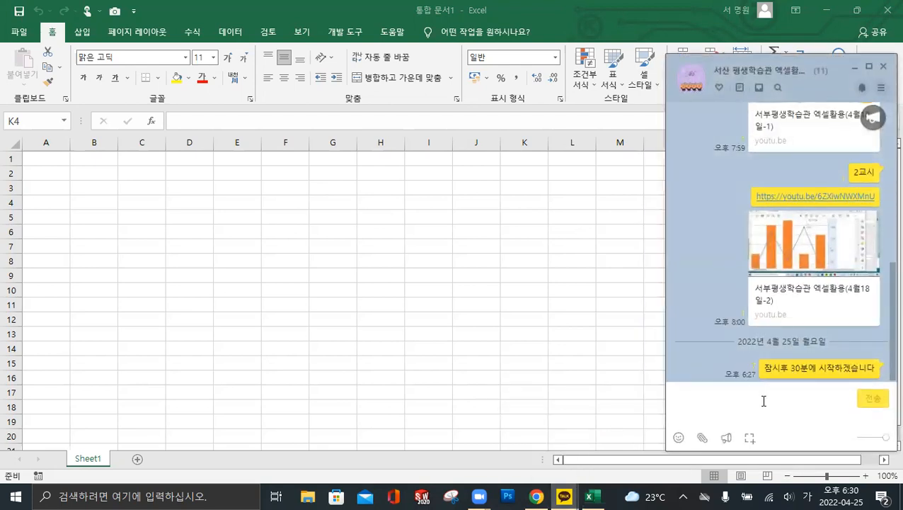
type("수업시작하")
type("ㅂ니다.")
key("Return")
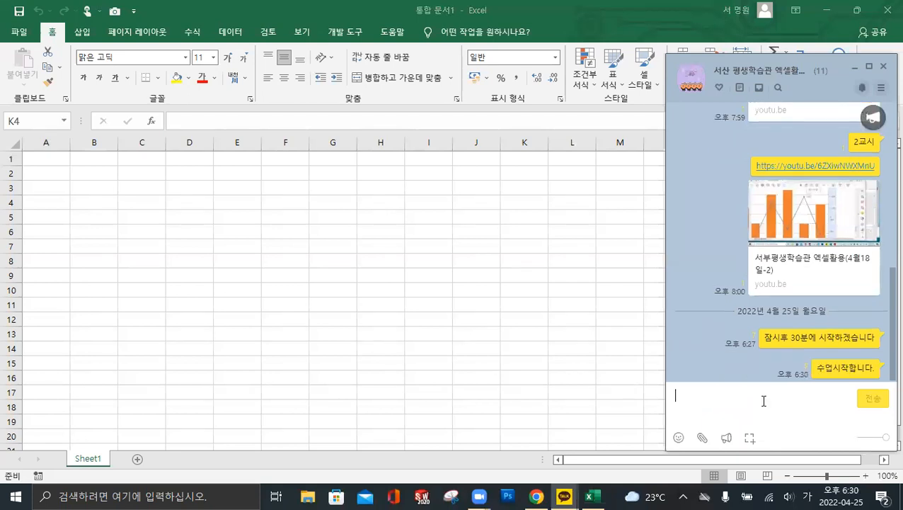
left_click(601, 27)
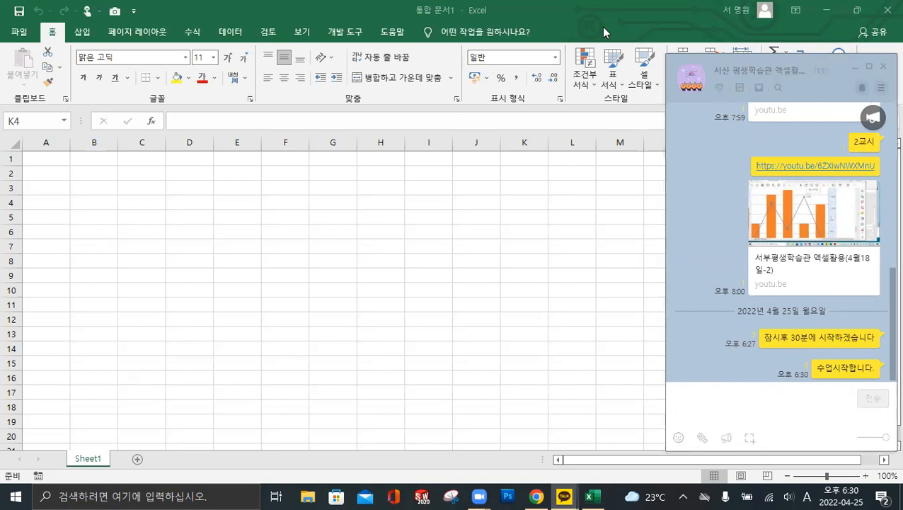
Paste the Zoom meeting link with its embedded passcode into the class chat, send it, and minimize the chat window
left_click(764, 398)
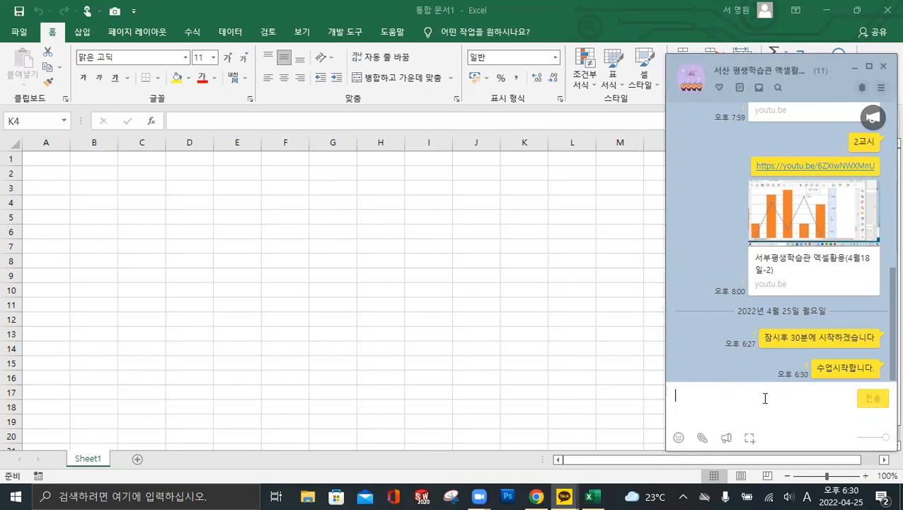
right_click(766, 401)
left_click(783, 450)
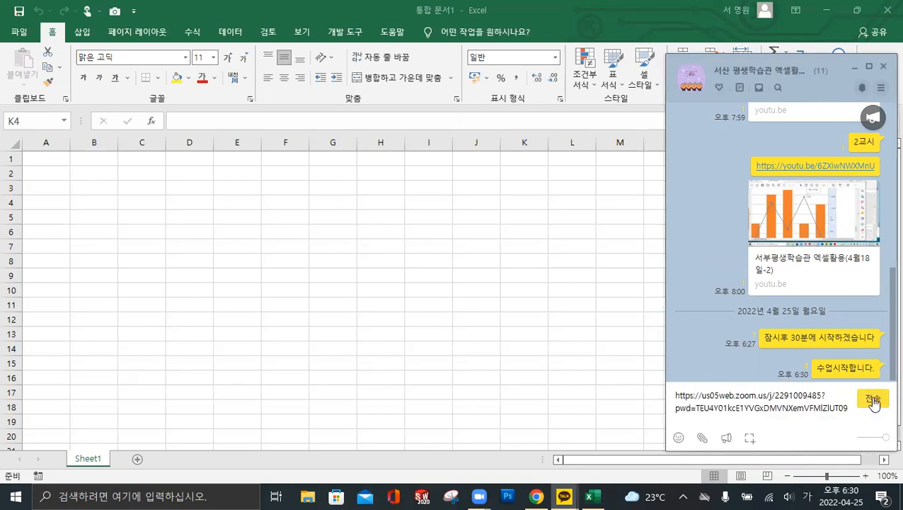
left_click(872, 399)
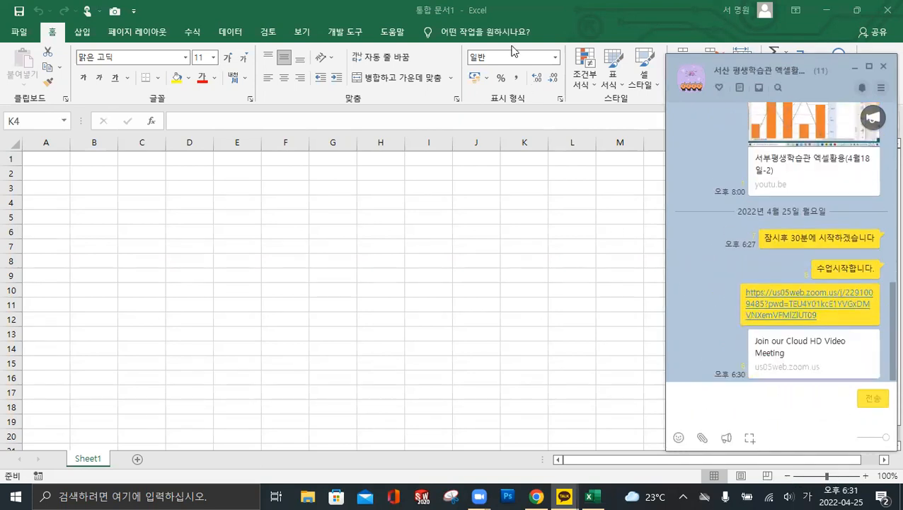
left_click(856, 68)
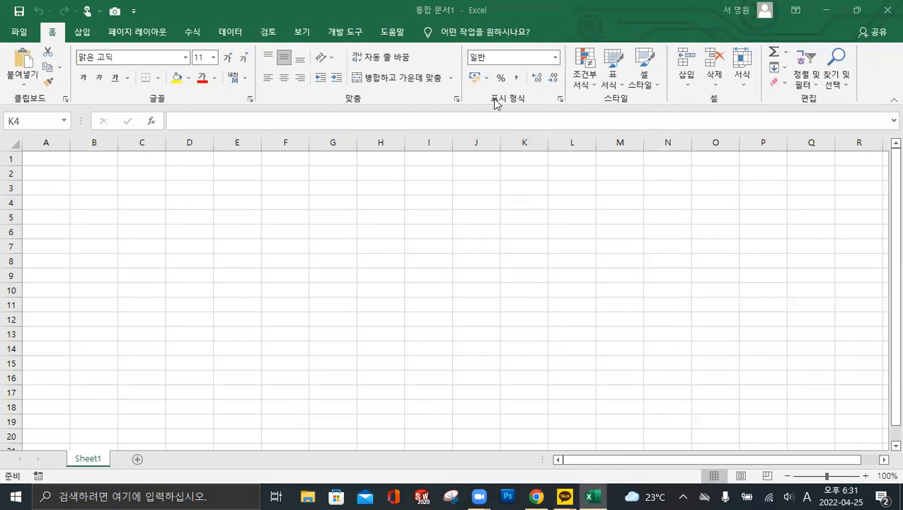
left_click(649, 241)
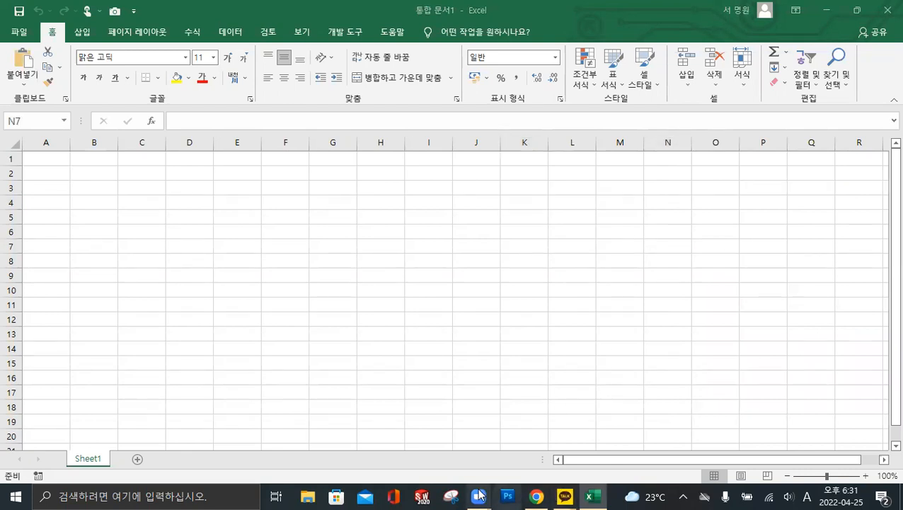
mouse_move(478, 494)
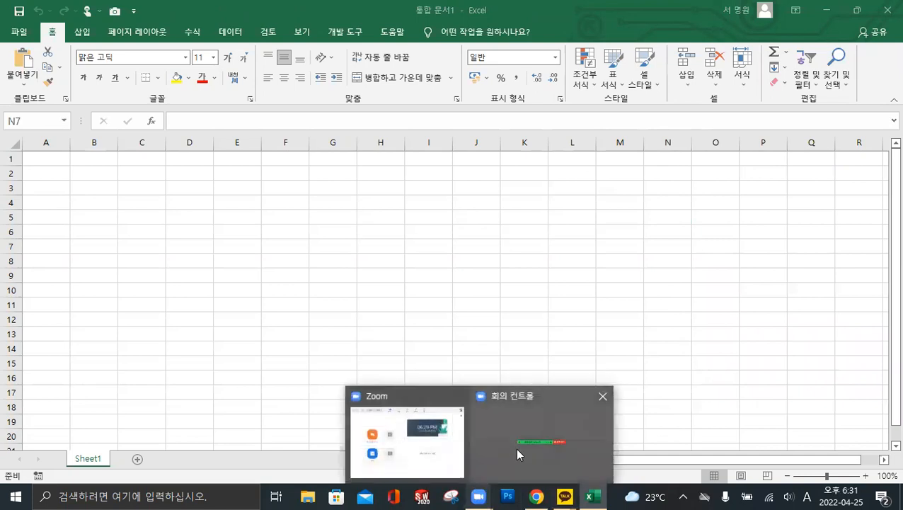
left_click(506, 222)
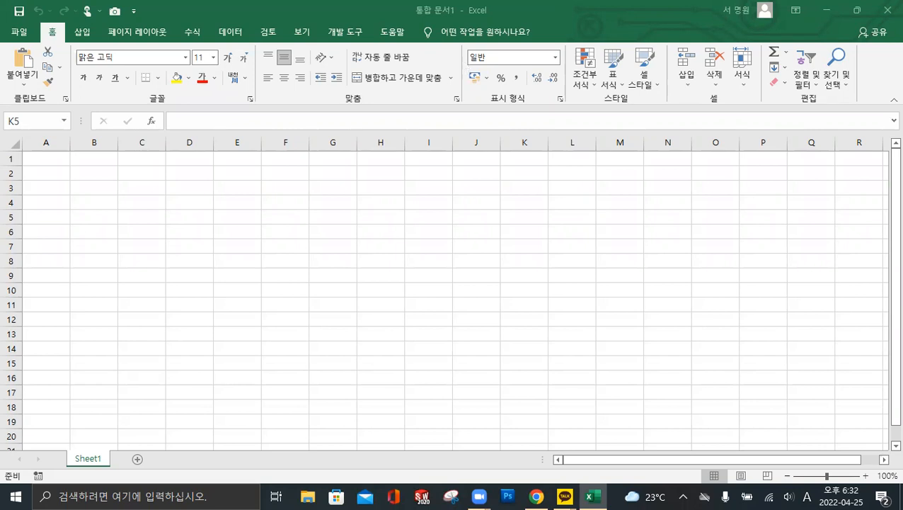
key("Hangul")
left_click(657, 252)
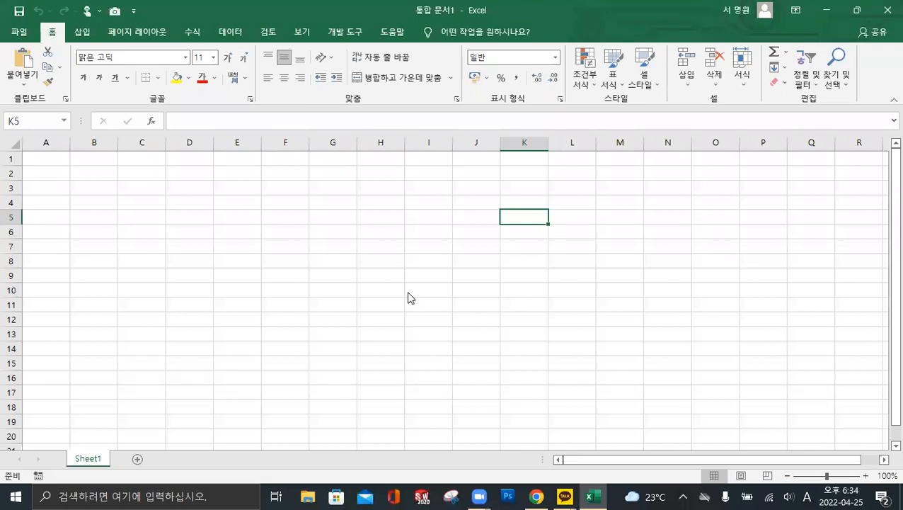
Open the exam file GE04-09C.pdf from the 문제 folder under ITQ > 104_엑셀 in File Explorer
key("super+e")
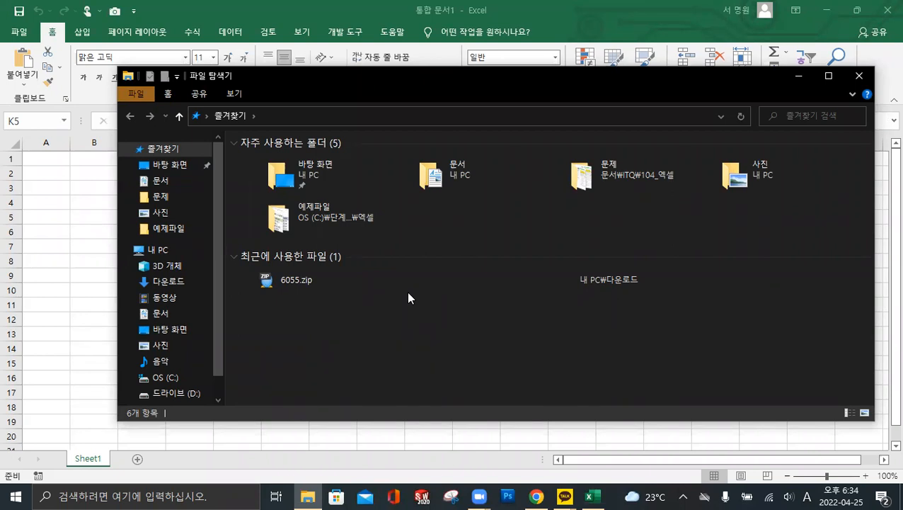
key("alt+F4")
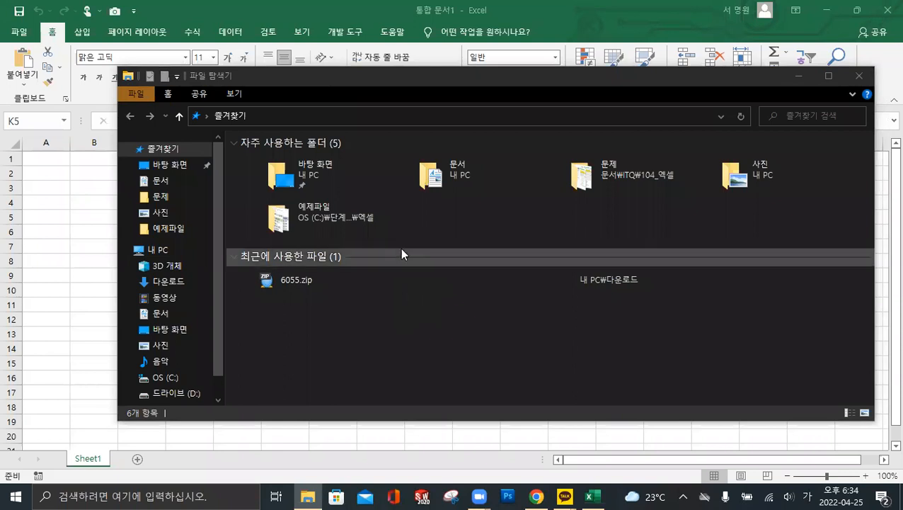
left_click(177, 201)
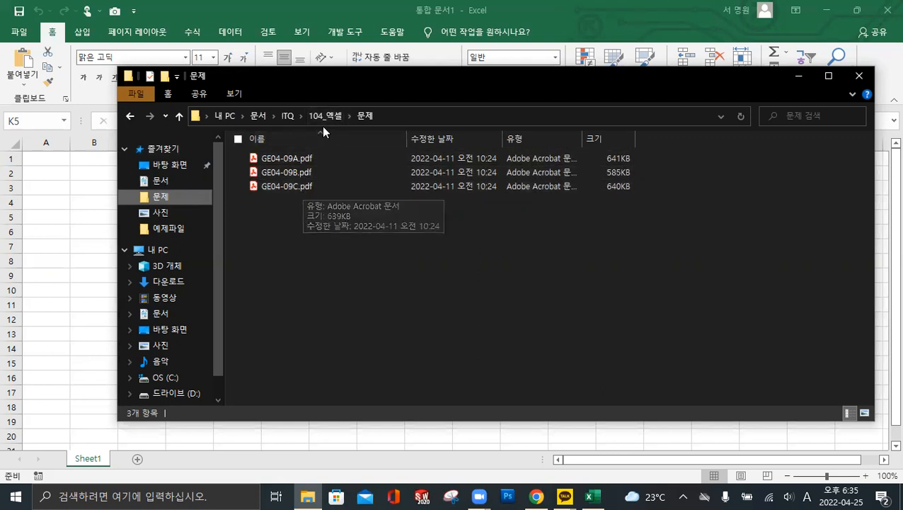
left_click(293, 188)
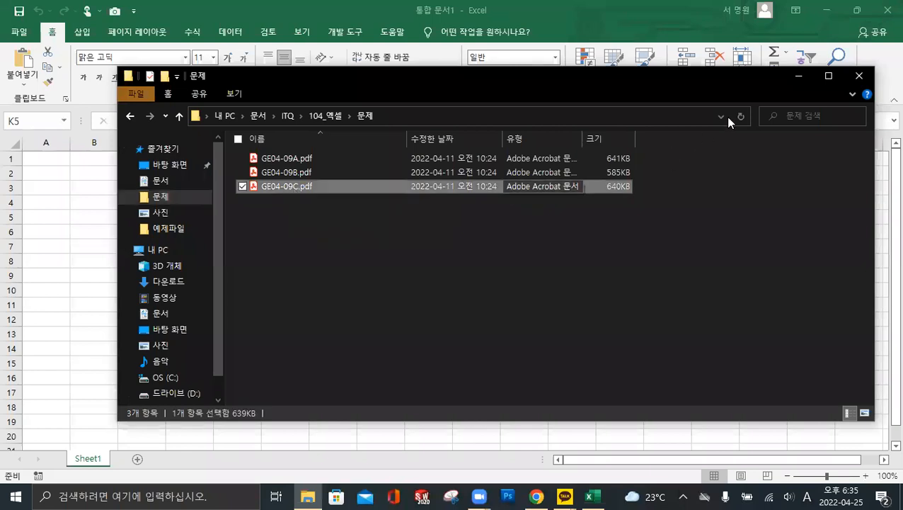
key("Return")
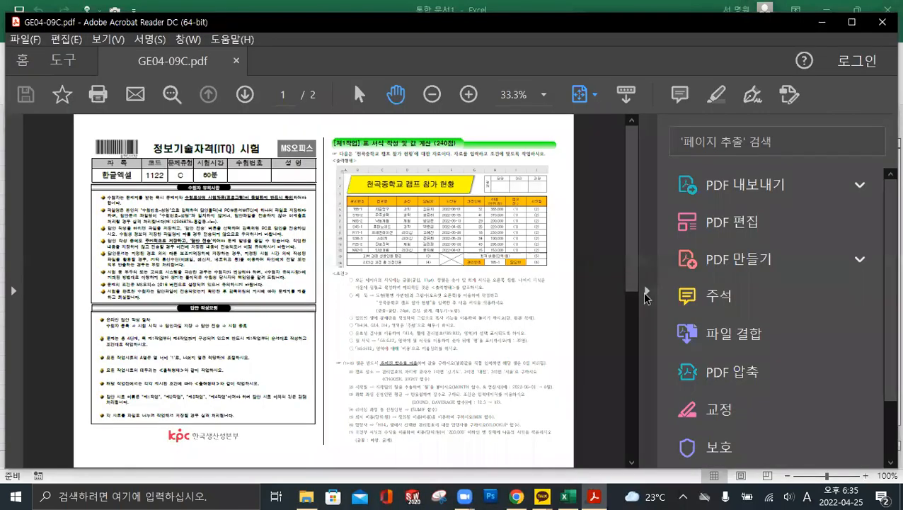
Close the file browser and place the blank Excel workbook beside the PDF, with the 천곡중학교 캠프 참가 현황 table shown at 100%
scroll(451, 263, "up", 2)
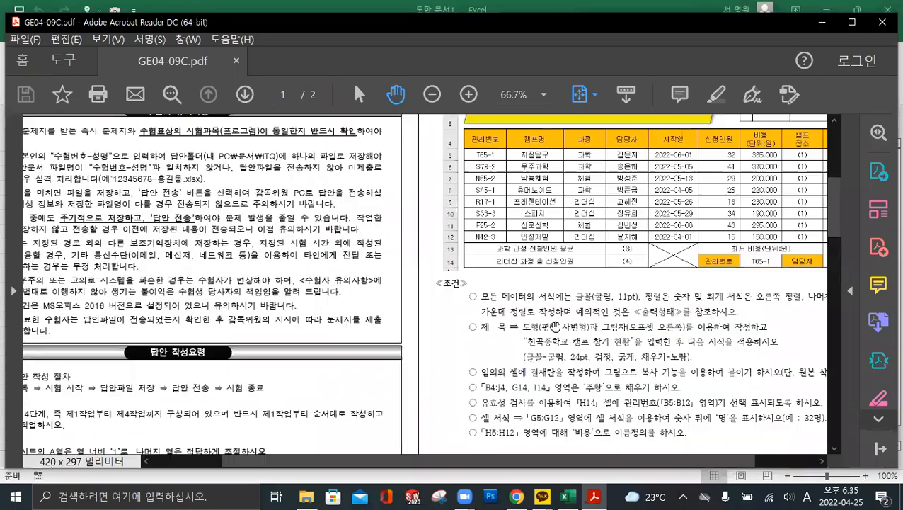
scroll(557, 327, "up", 4)
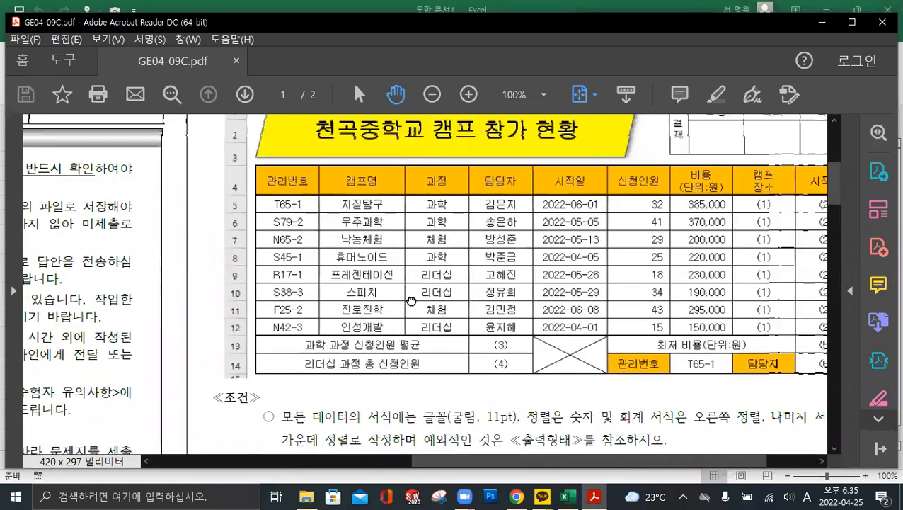
left_click_drag(411, 302, 313, 315)
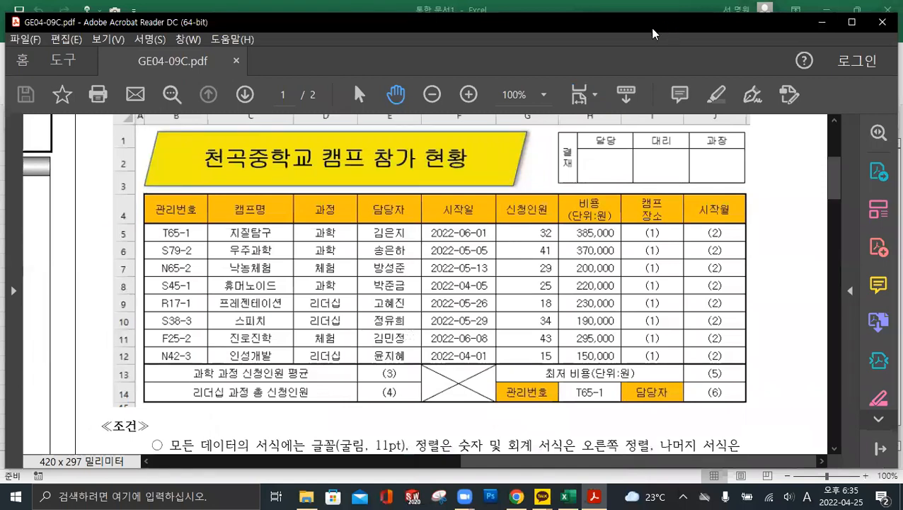
left_click_drag(653, 29, 543, 35)
left_click(831, 189)
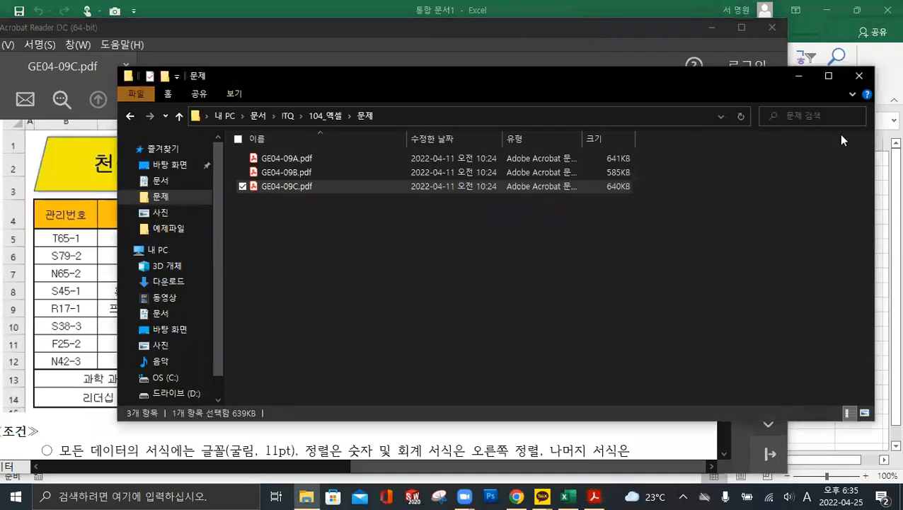
left_click(842, 139)
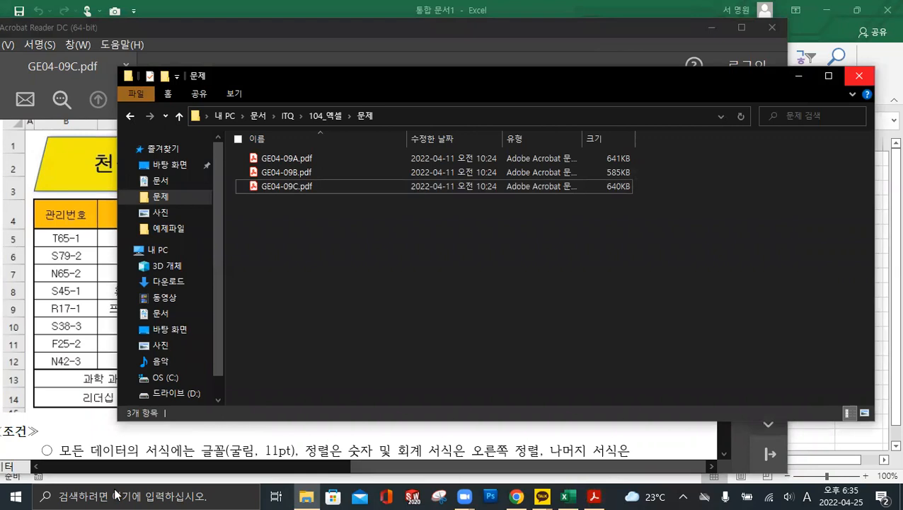
left_click(523, 11)
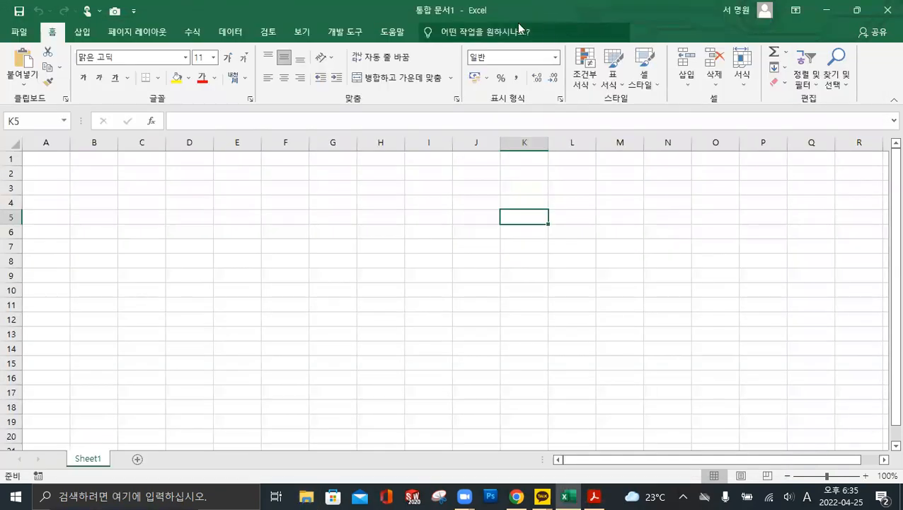
double_click(169, 18)
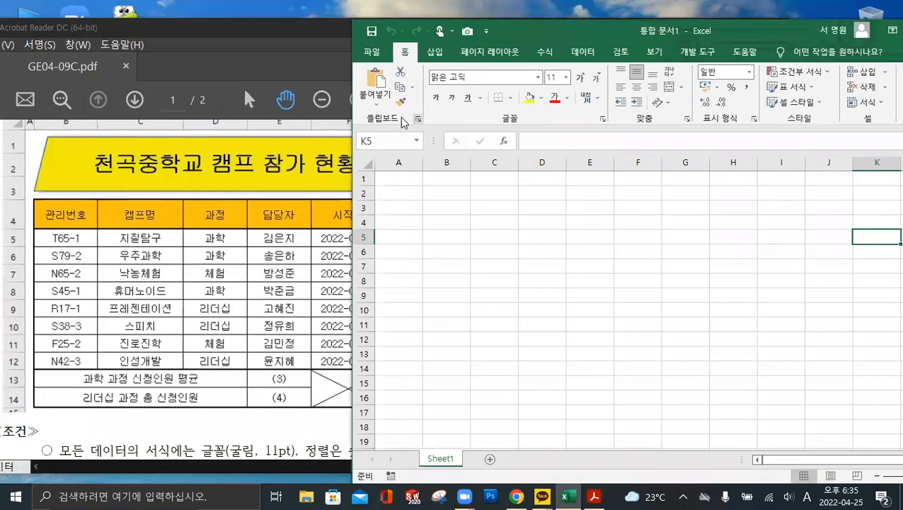
Add two new worksheets to the workbook and group all three sheets from Sheet1 to Sheet3
key("ctrl")
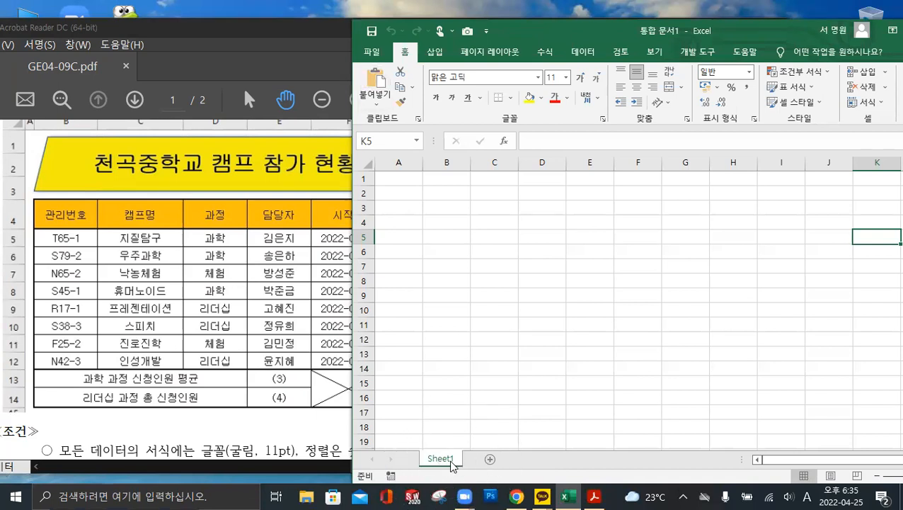
left_click(490, 460)
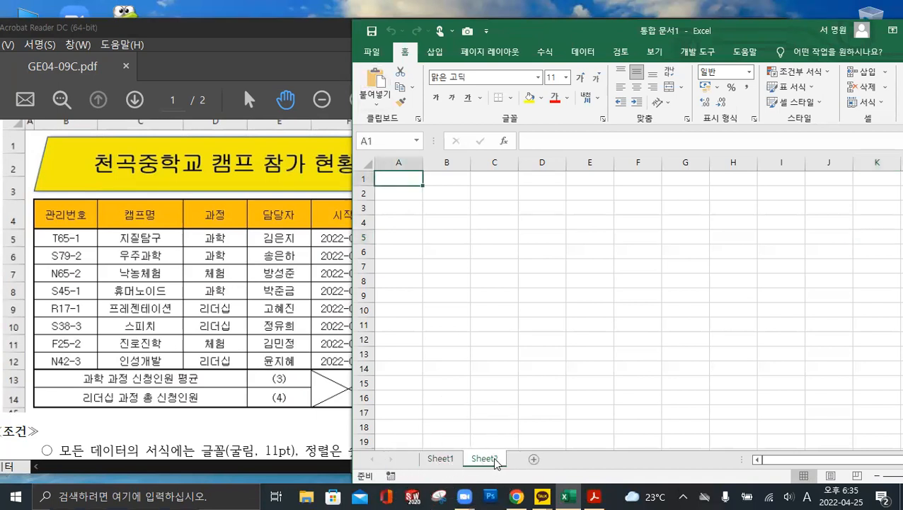
left_click(534, 459)
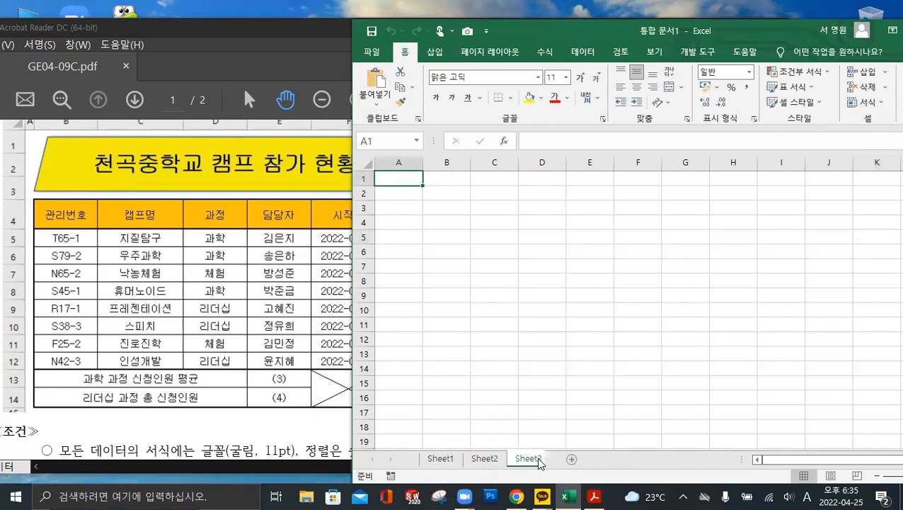
left_click(439, 459, "shift")
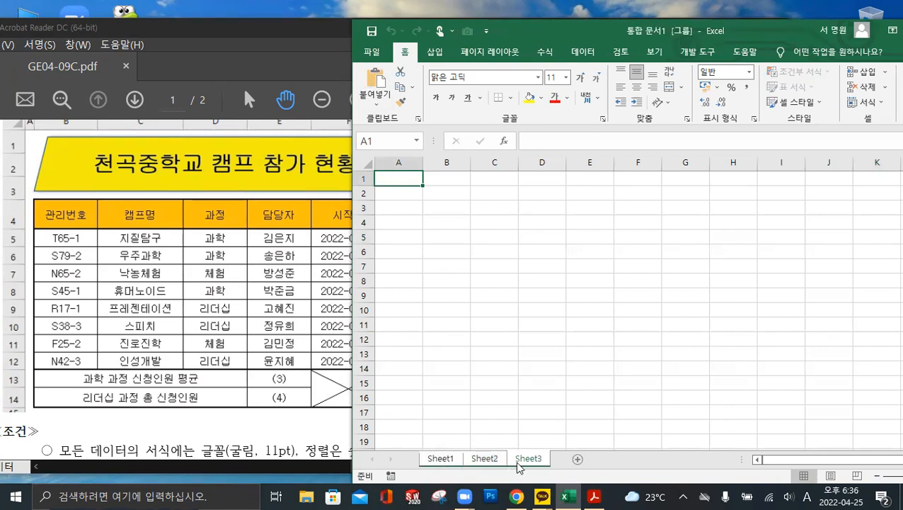
Set the width of column A to 1 on the grouped sheets
left_click(398, 163)
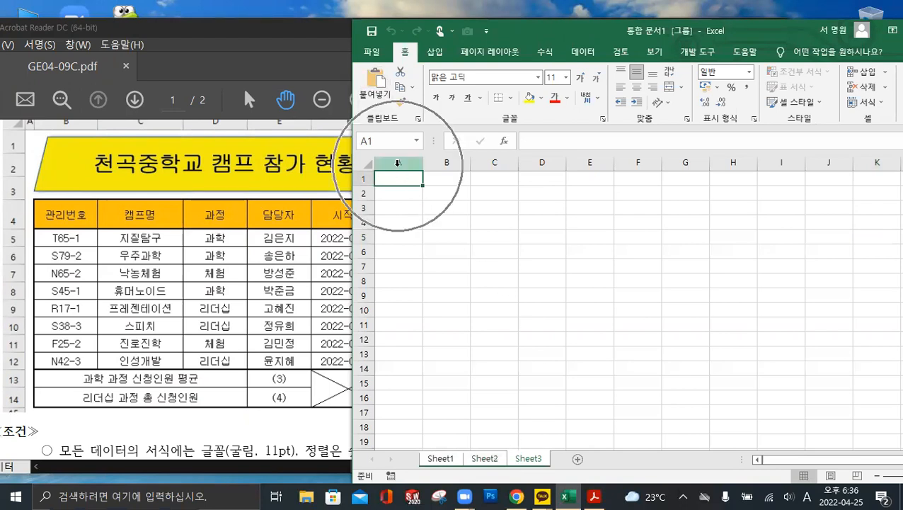
right_click(398, 164)
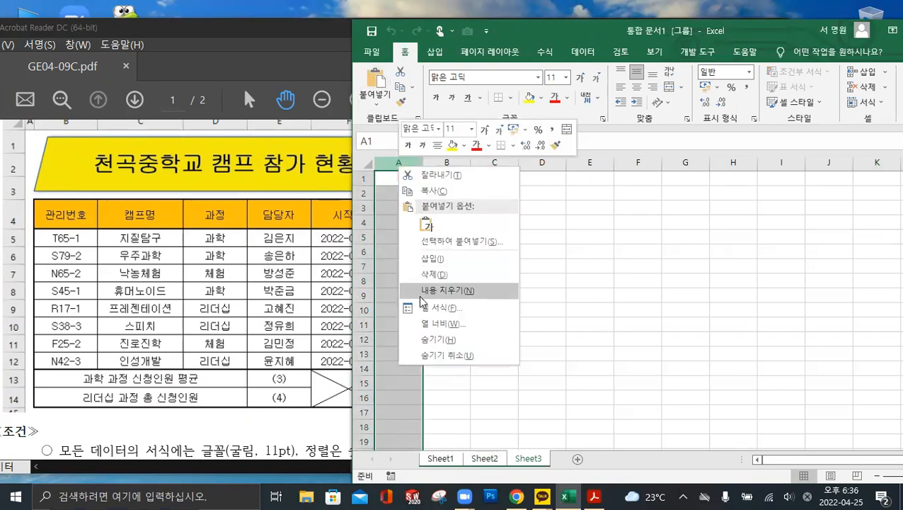
left_click(442, 324)
type("1")
left_click(423, 362)
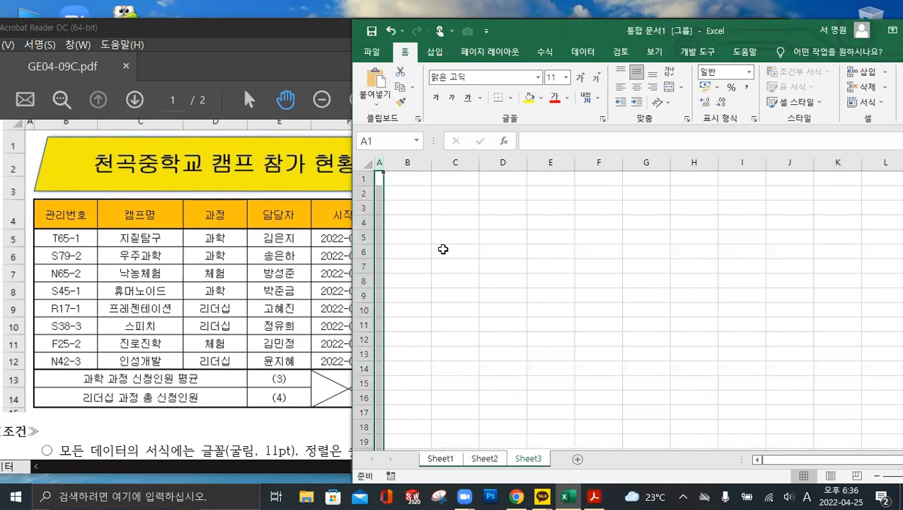
Check the font requirement in the PDF conditions and set the font of all cells on the grouped sheets to 굴림
key("ctrl+a")
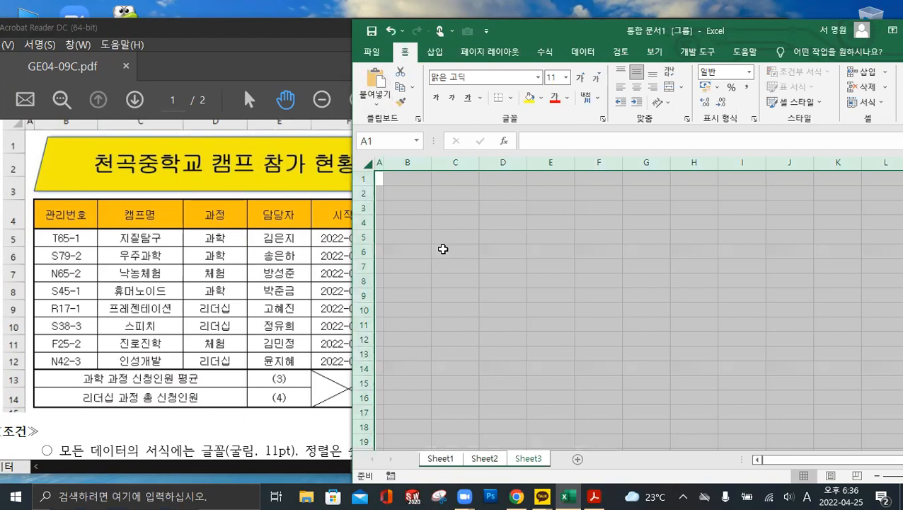
key("ctrl+1")
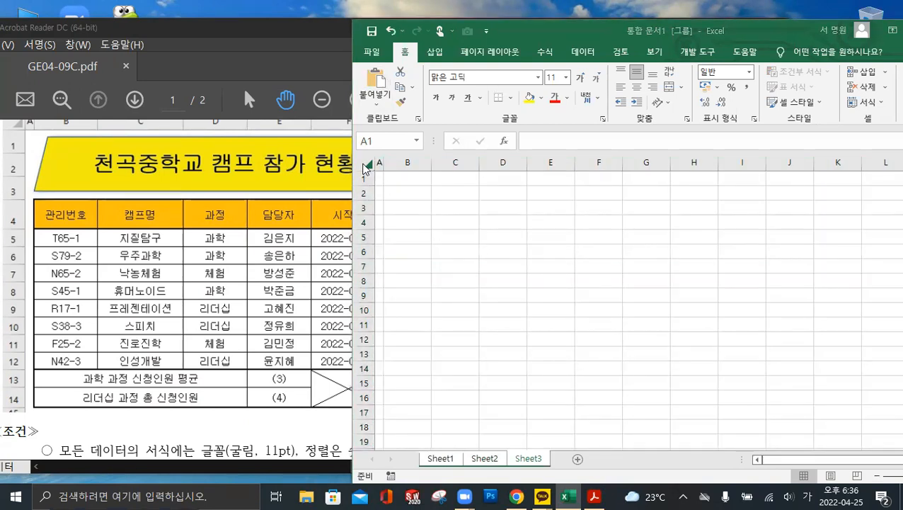
left_click(366, 164)
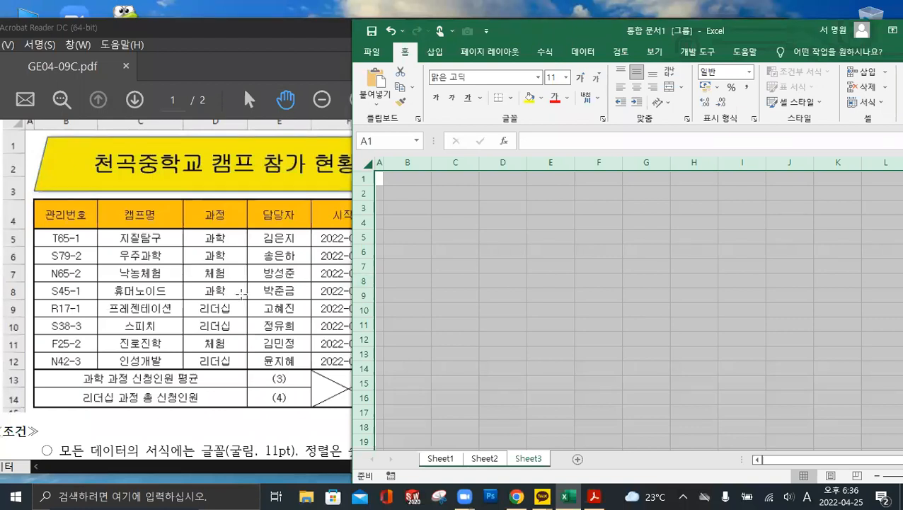
left_click(242, 292)
scroll(287, 271, "down", 1)
left_click(690, 239)
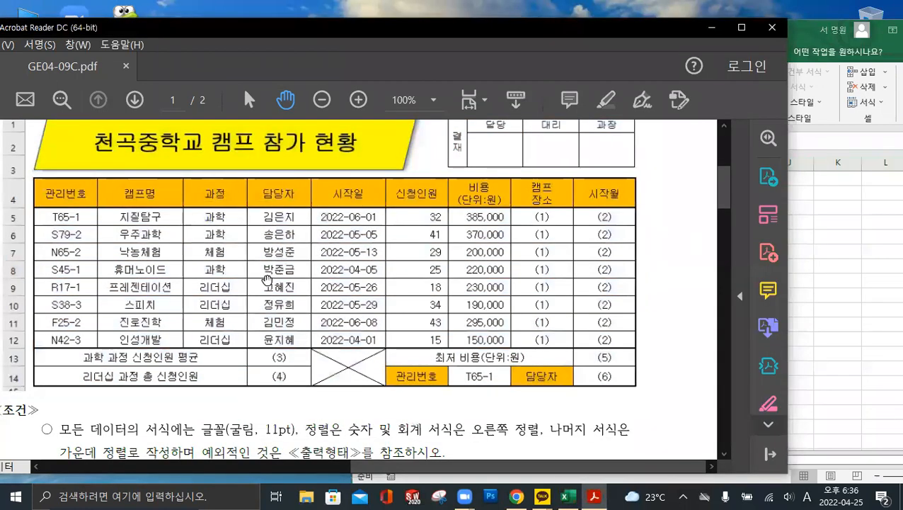
scroll(262, 333, "down", 1)
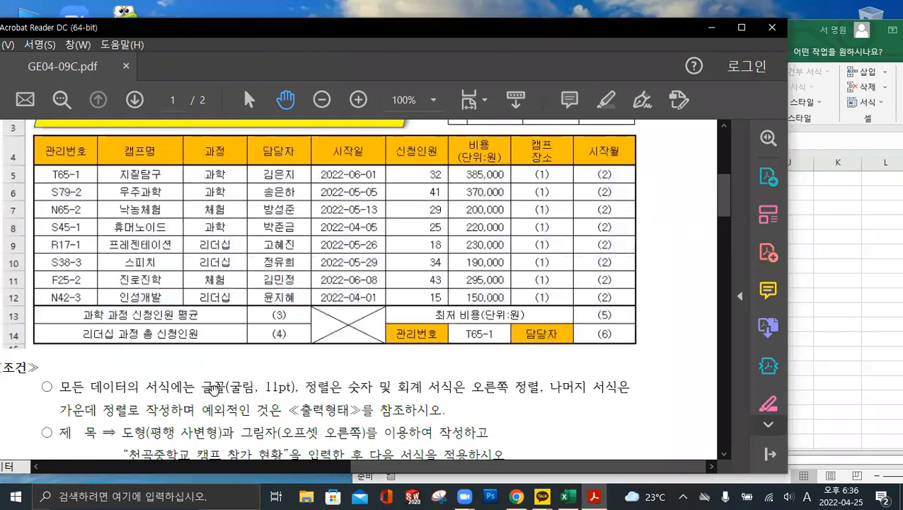
left_click(868, 242)
left_click(521, 77)
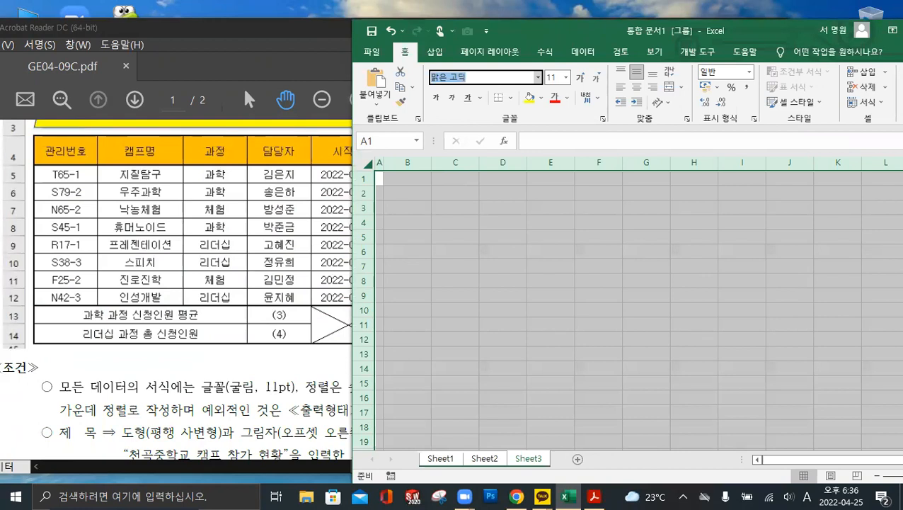
type("rnf")
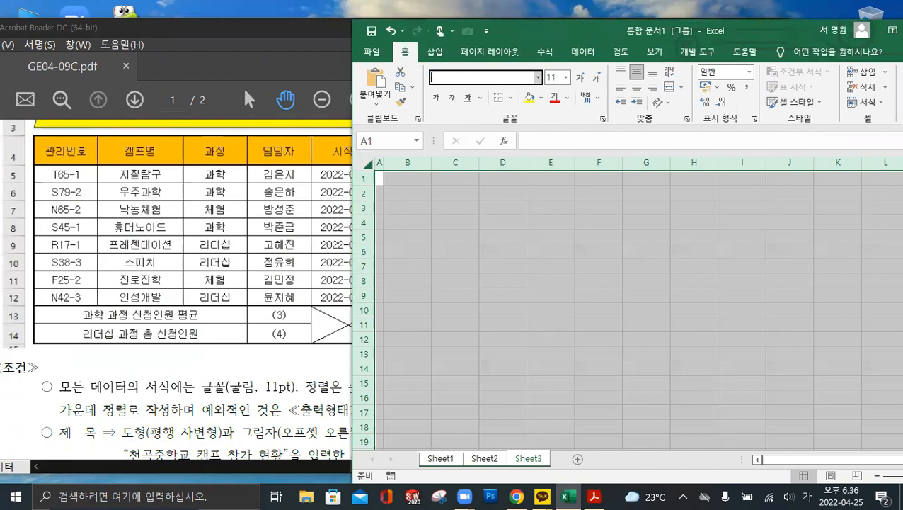
type("fla")
key("Return")
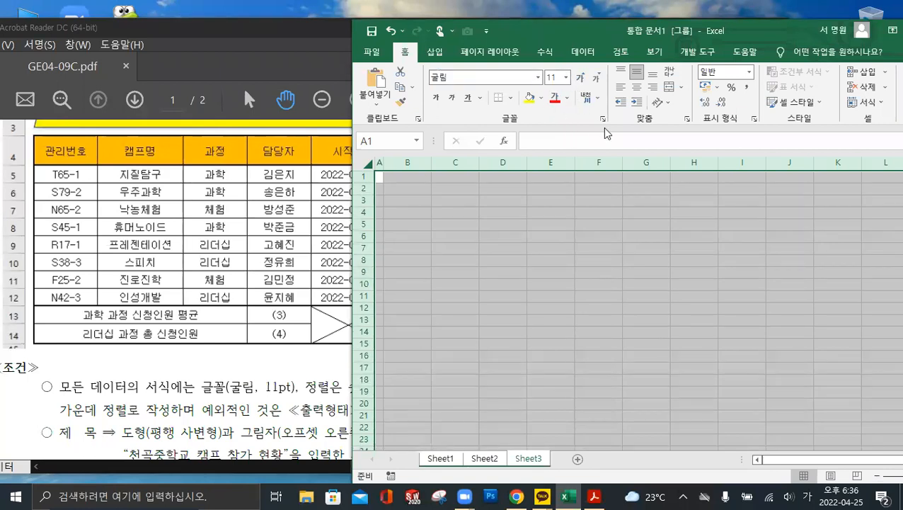
Center the contents of all cells horizontally on the grouped sheets
left_click(637, 90)
left_click(322, 99)
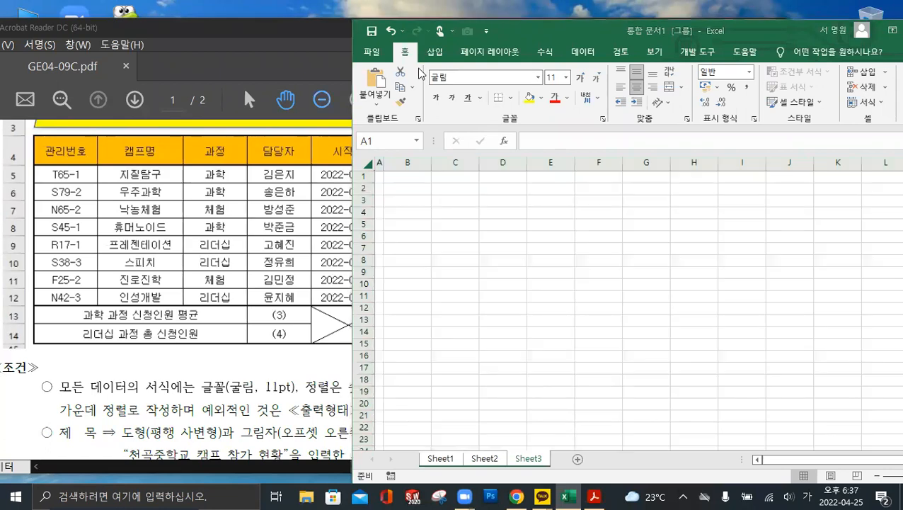
left_click(578, 238)
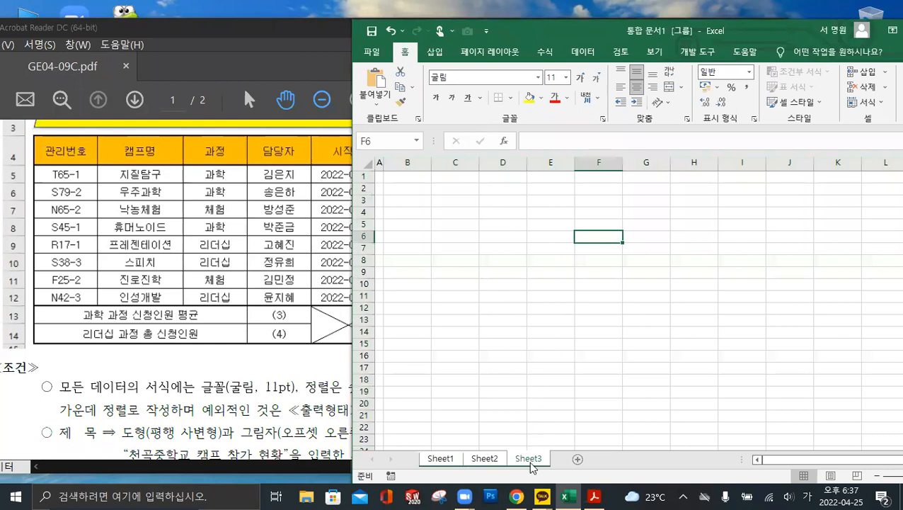
Rename Sheet3 as 제3작업, Sheet2 as 제2작업 and Sheet1 as 제1작업
left_click(531, 460)
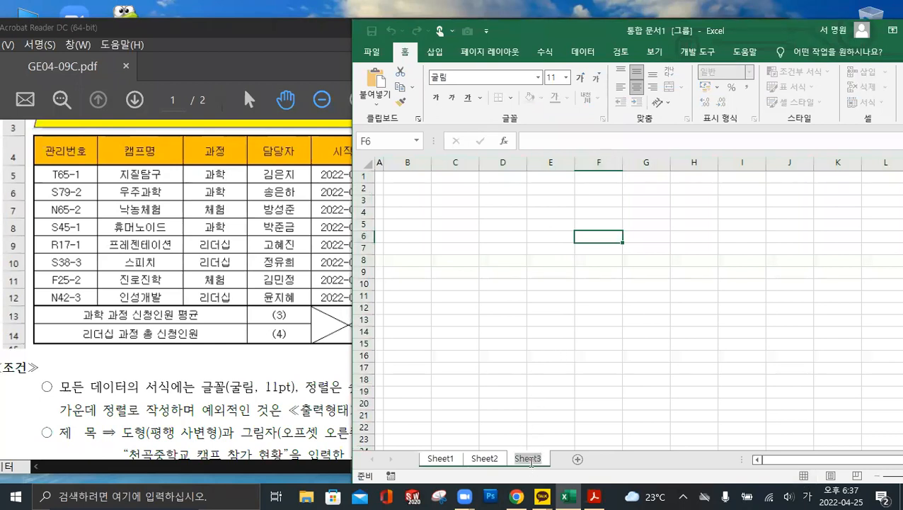
type("제3")
type("작ㅇ")
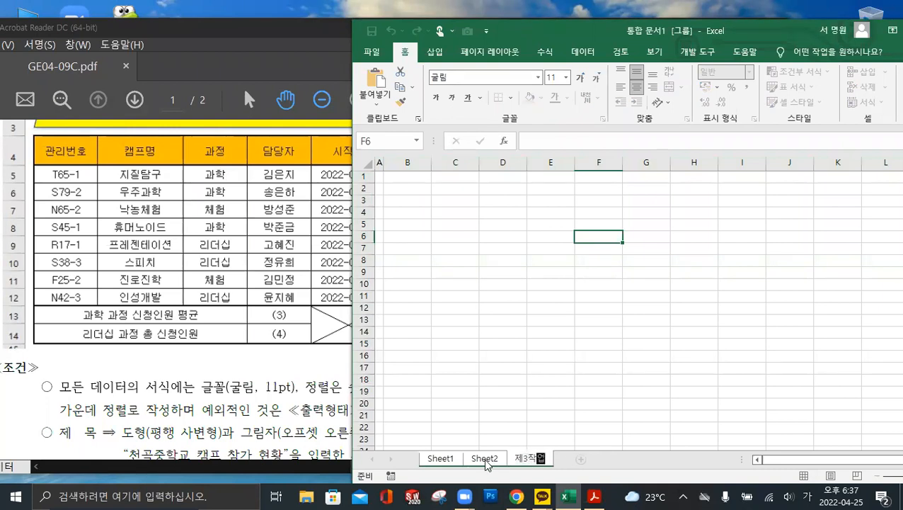
left_click(484, 458)
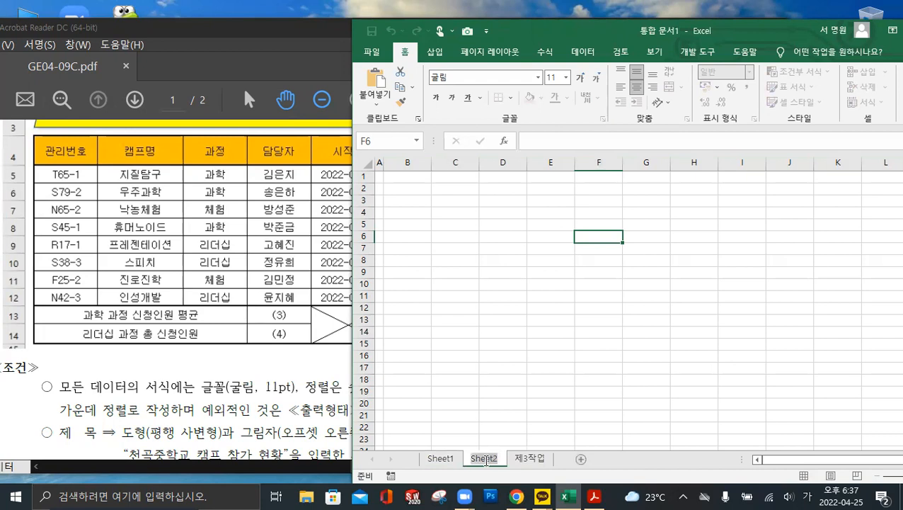
type("제2작어")
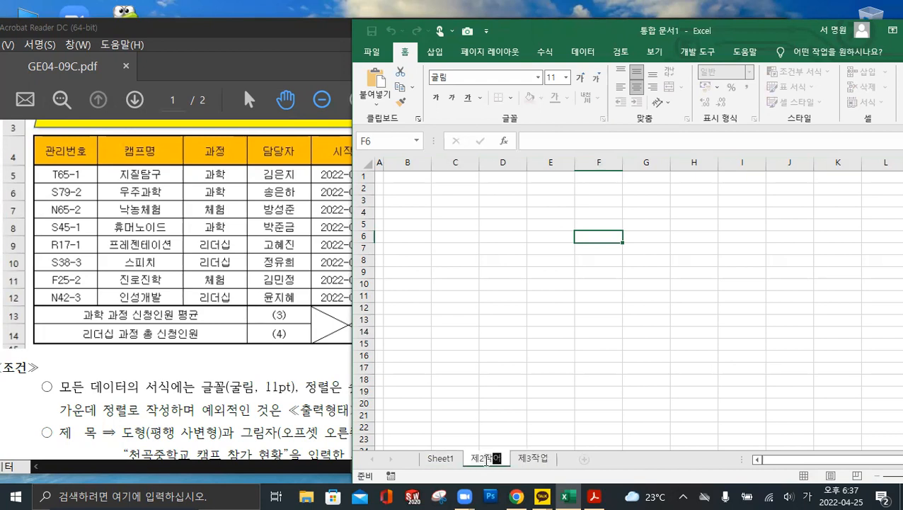
left_click(444, 458)
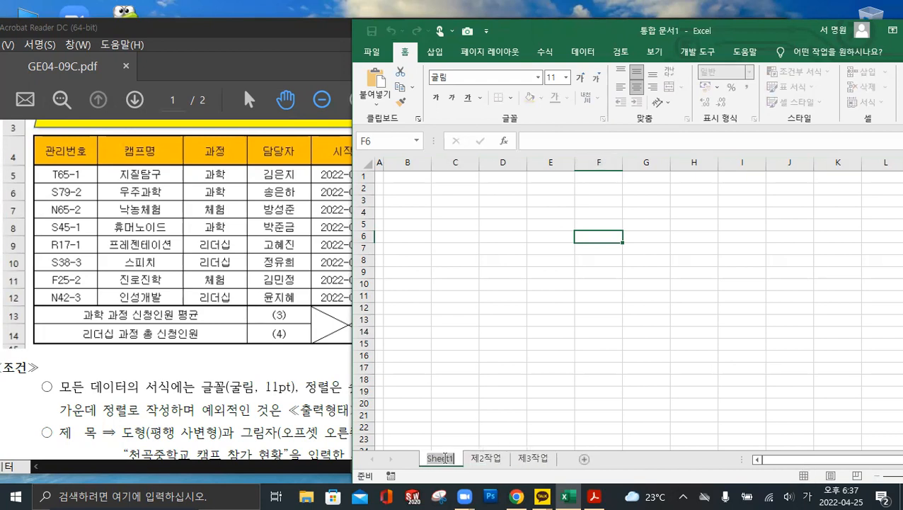
double_click(440, 458)
type("제1작업")
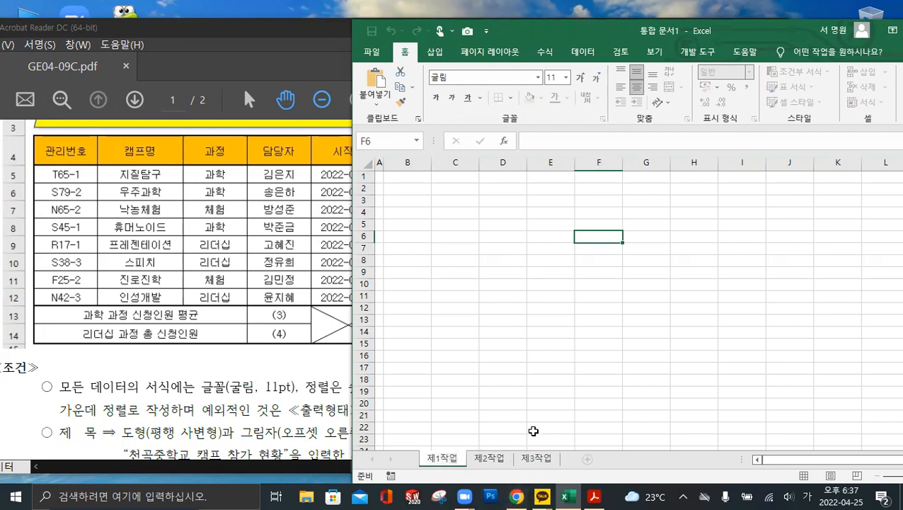
key("Return")
left_click(525, 275)
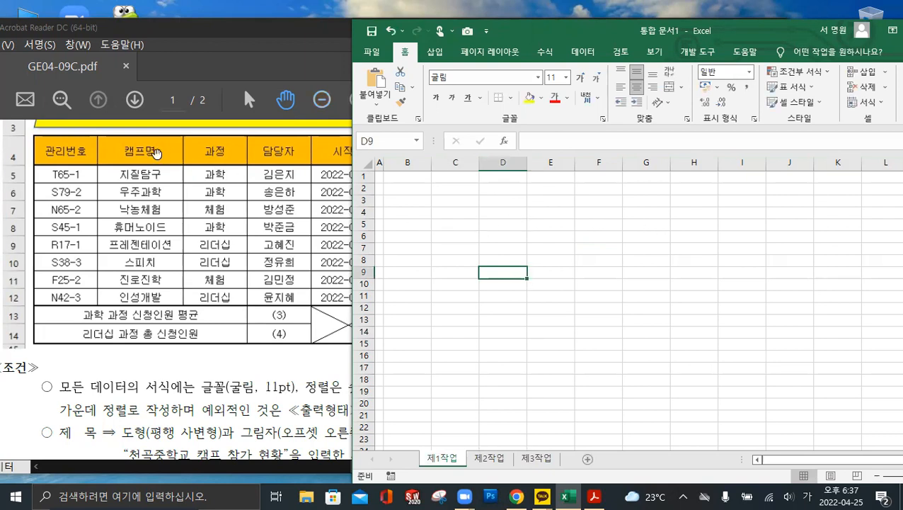
Apply all borders and a thick outside border to the range B4:J14 on the 제1작업 sheet
left_click_drag(397, 211, 783, 327)
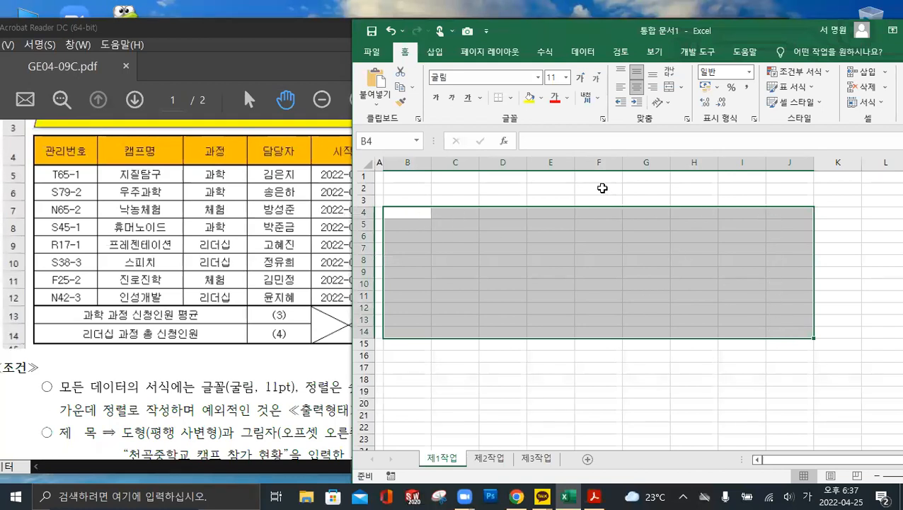
left_click(512, 98)
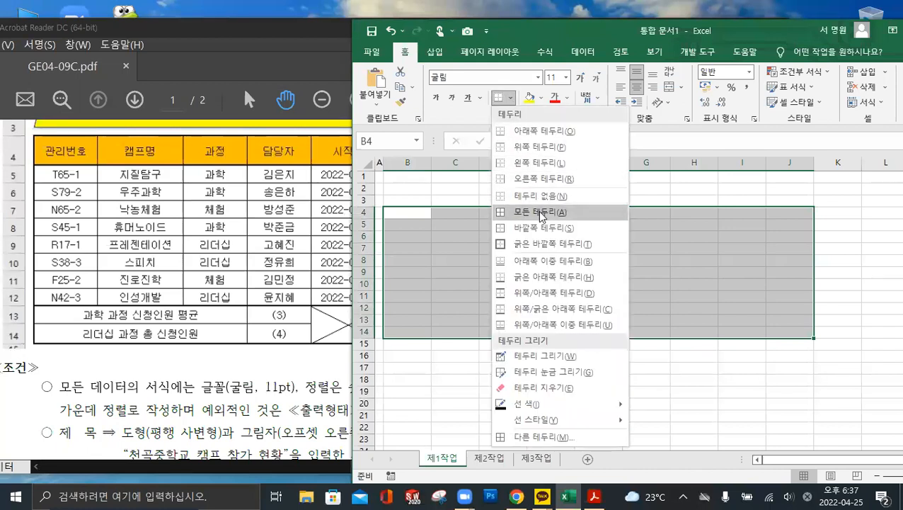
left_click(541, 213)
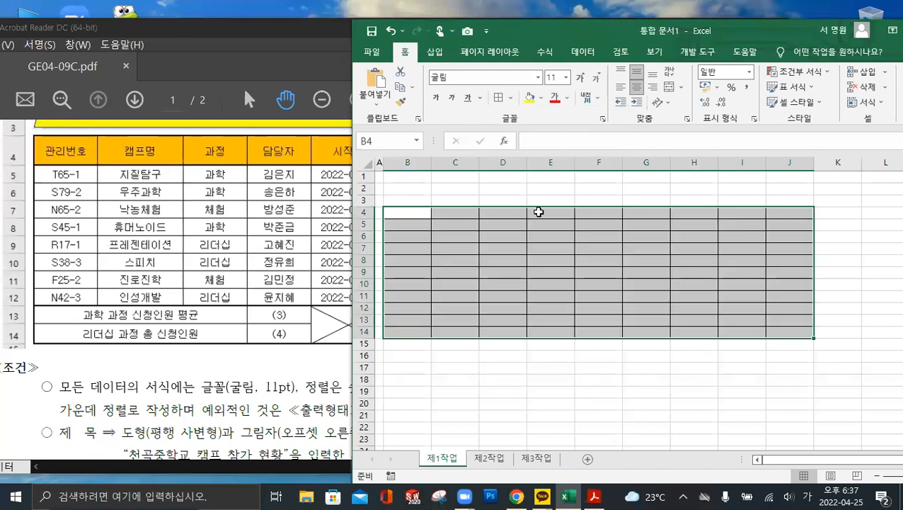
left_click(510, 98)
left_click(543, 245)
Add thick outside borders around the header row B4:J4 and the summary rows B13:J14
left_click_drag(419, 212, 780, 210)
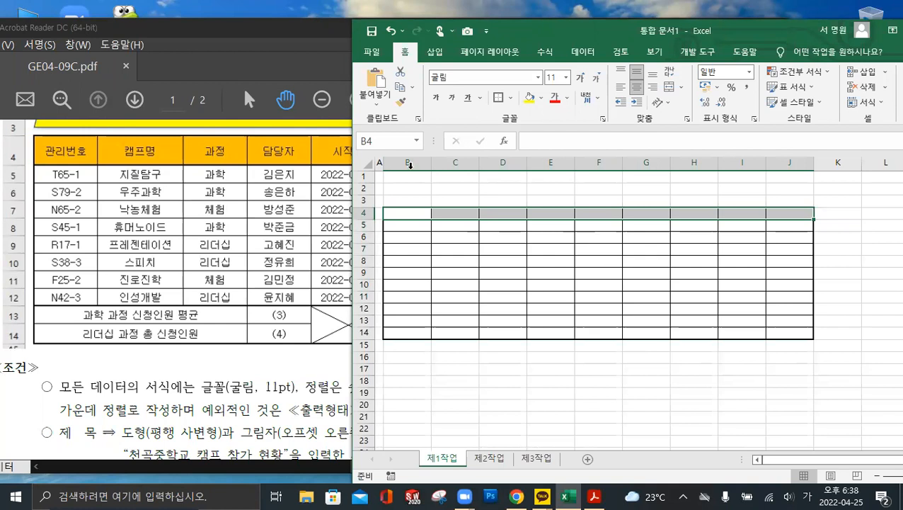
left_click(403, 323)
left_click_drag(404, 322, 777, 332)
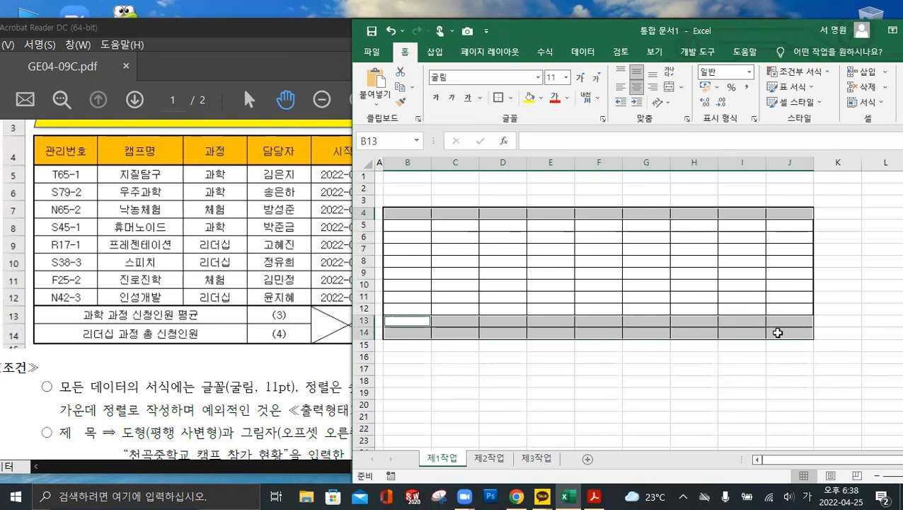
left_click(511, 99)
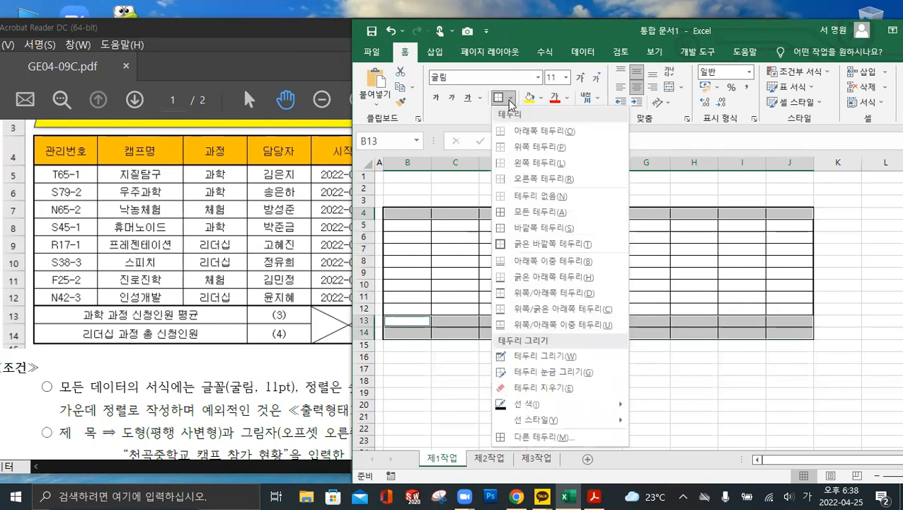
left_click(556, 245)
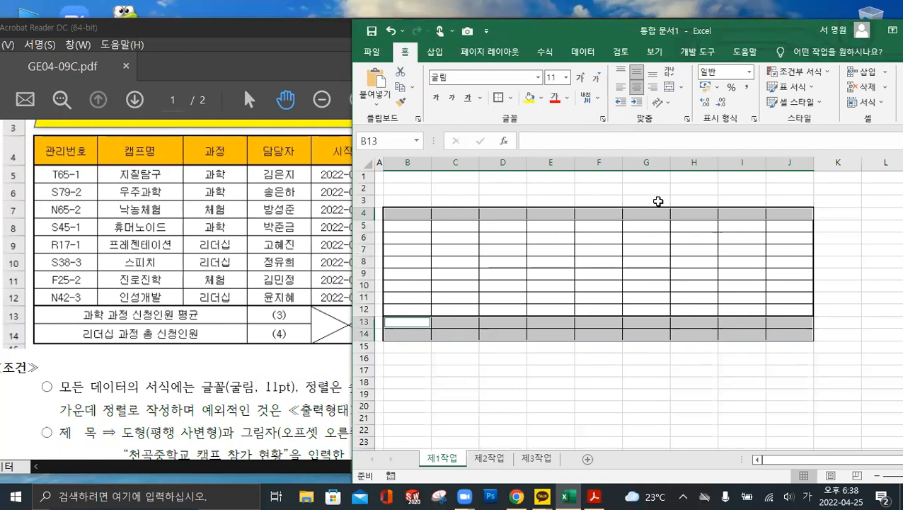
left_click(658, 201)
Merge and center the ranges B13:D13, B14:D14, F13:F14 and G13:I13 to match the PDF table layout
left_click_drag(407, 325, 499, 323)
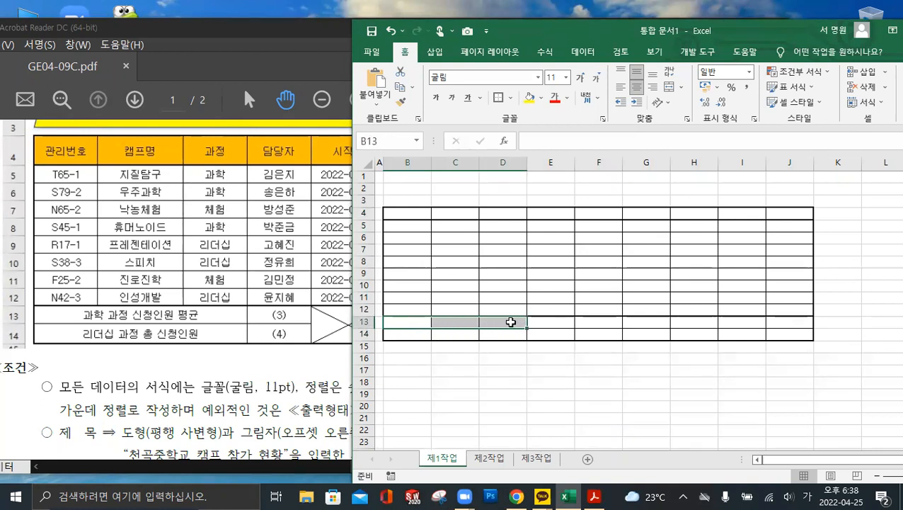
left_click_drag(417, 337, 495, 337)
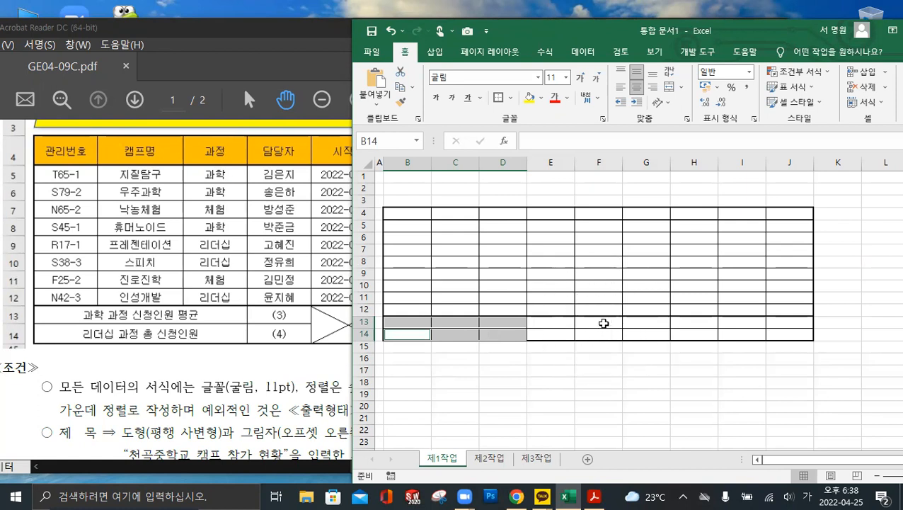
left_click_drag(603, 323, 603, 338)
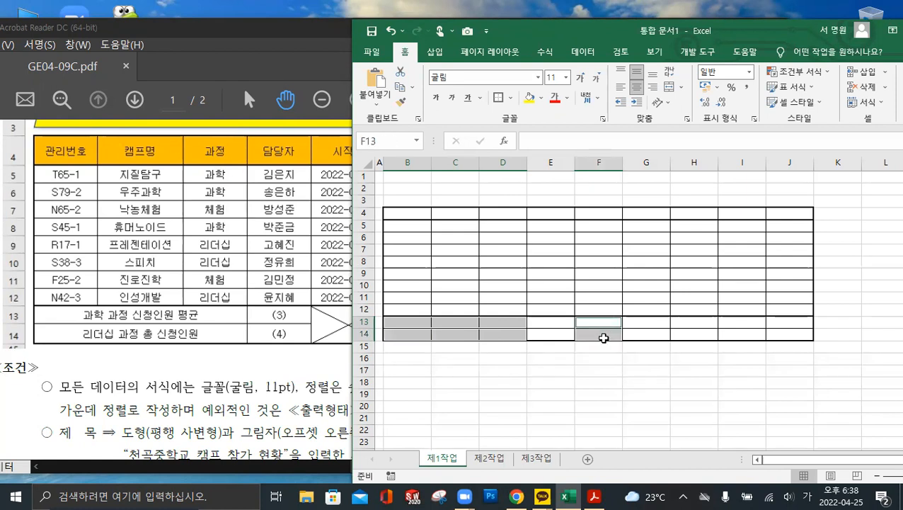
left_click(287, 69)
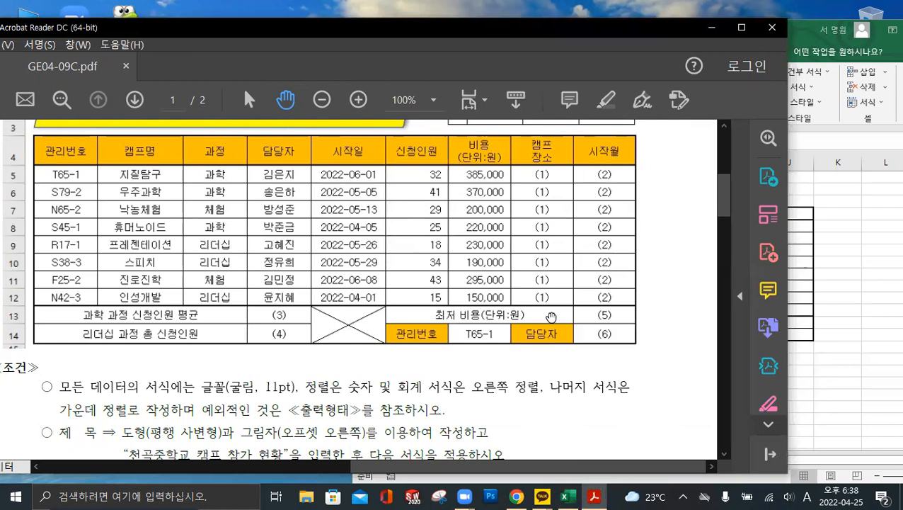
left_click(869, 303)
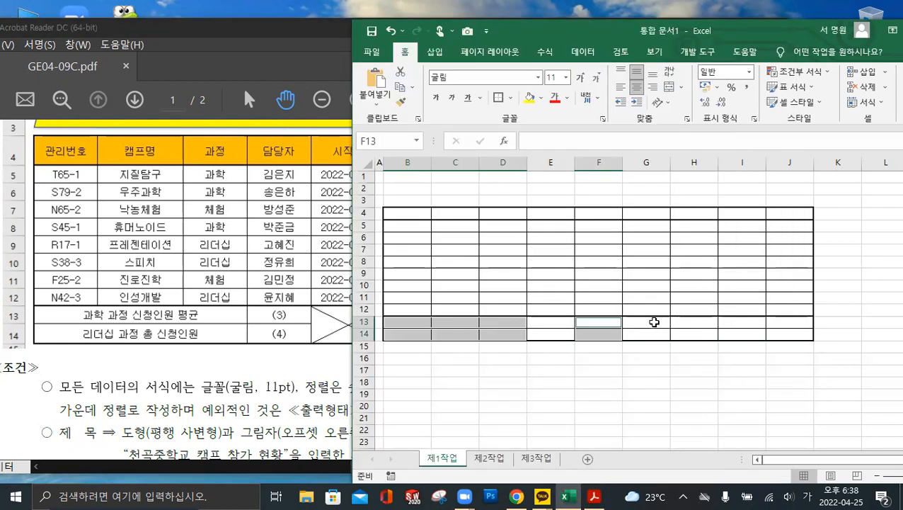
left_click_drag(655, 322, 736, 325)
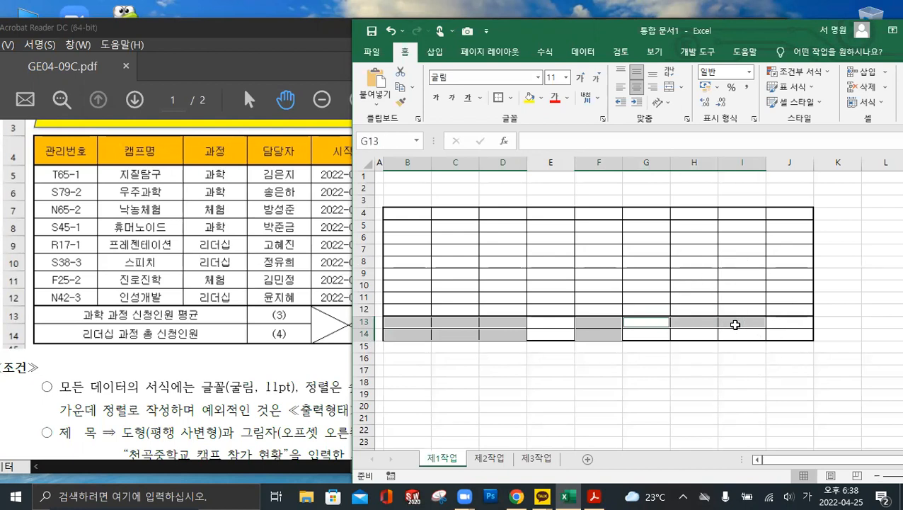
left_click(668, 87)
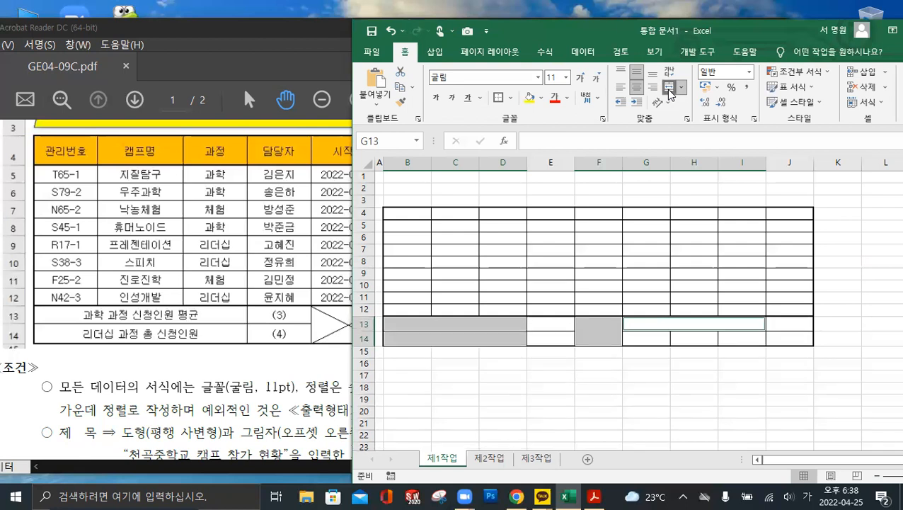
left_click(599, 375)
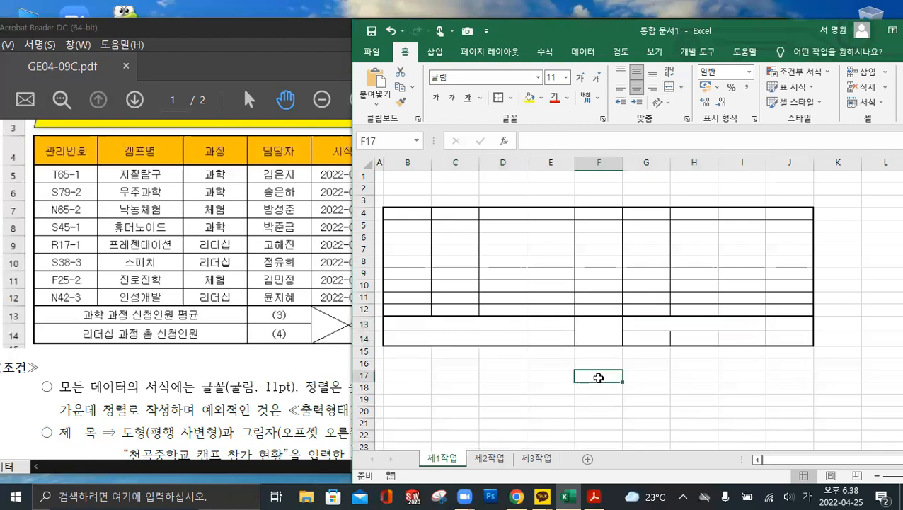
left_click(471, 326)
left_click_drag(476, 331, 478, 337)
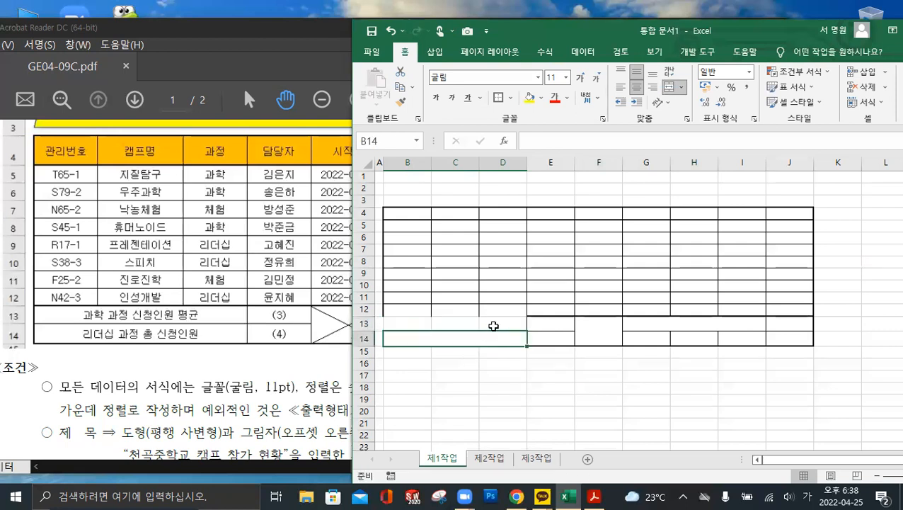
key("ctrl+z")
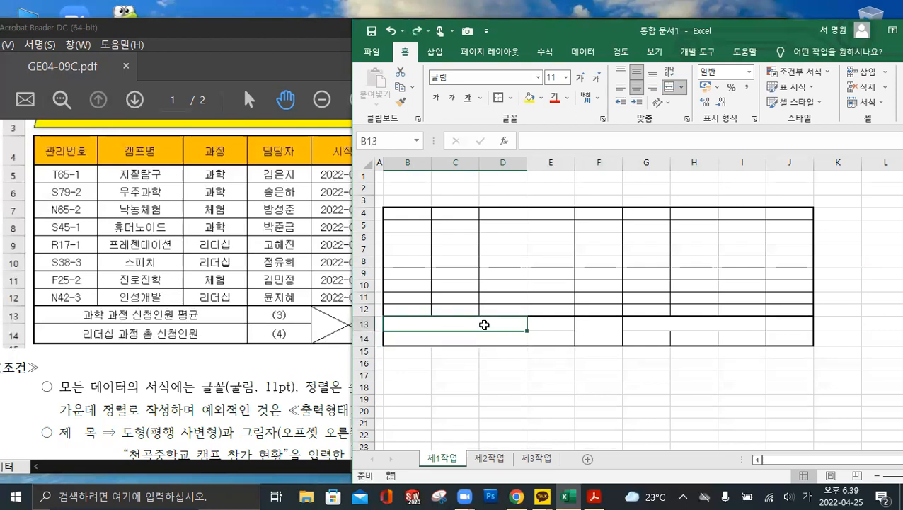
Unmerge the merged label cells in the range B13:D14
left_click_drag(485, 325, 484, 336)
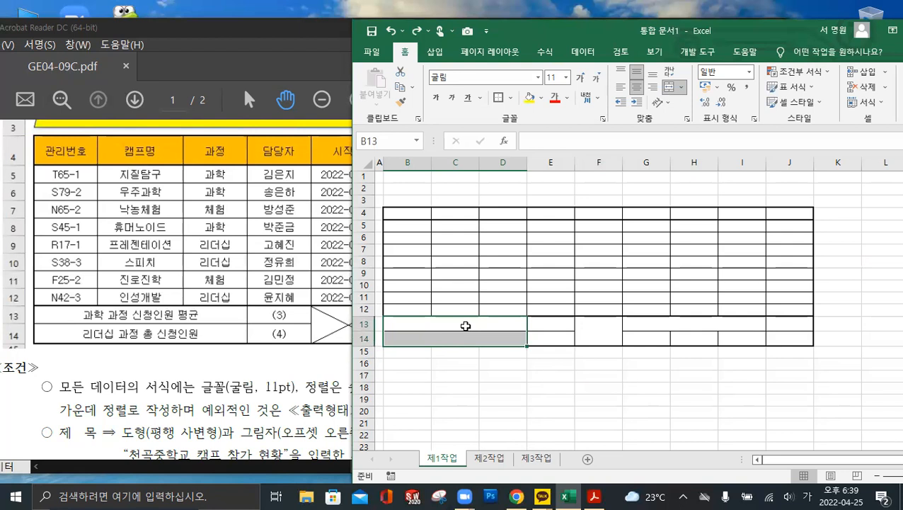
left_click(671, 92)
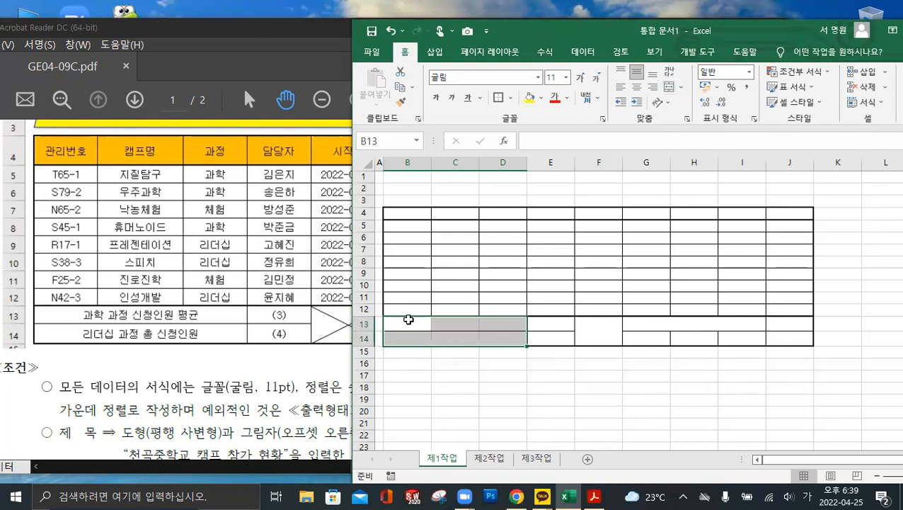
left_click(499, 398)
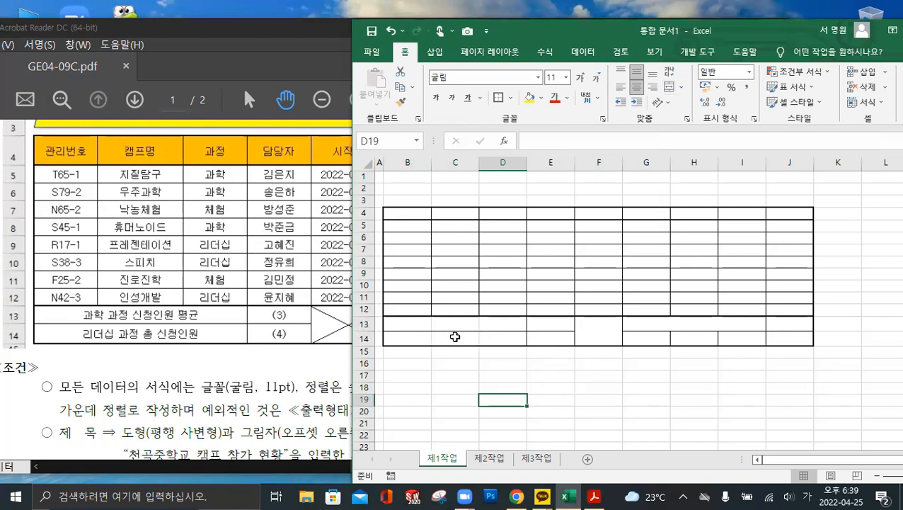
Apply all borders and a thick outside border to the summary rows B13:J14
left_click_drag(407, 324, 792, 326)
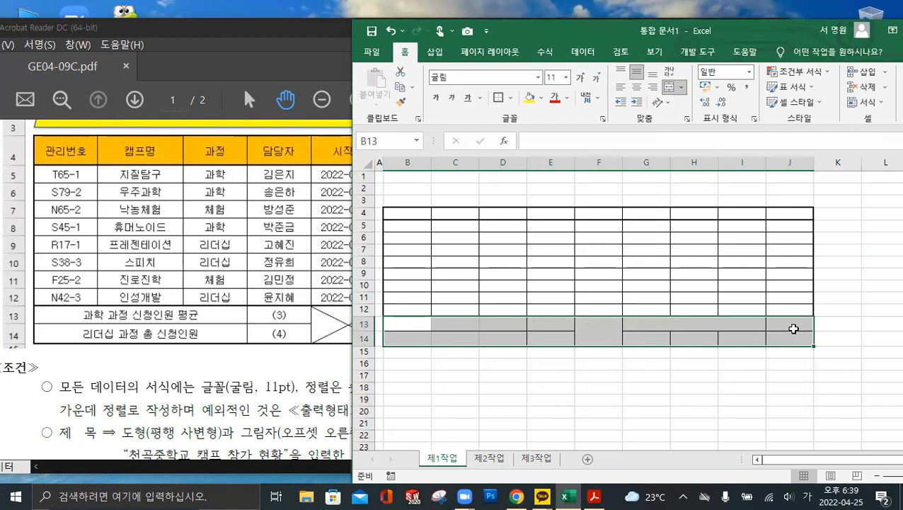
left_click(512, 99)
left_click(534, 212)
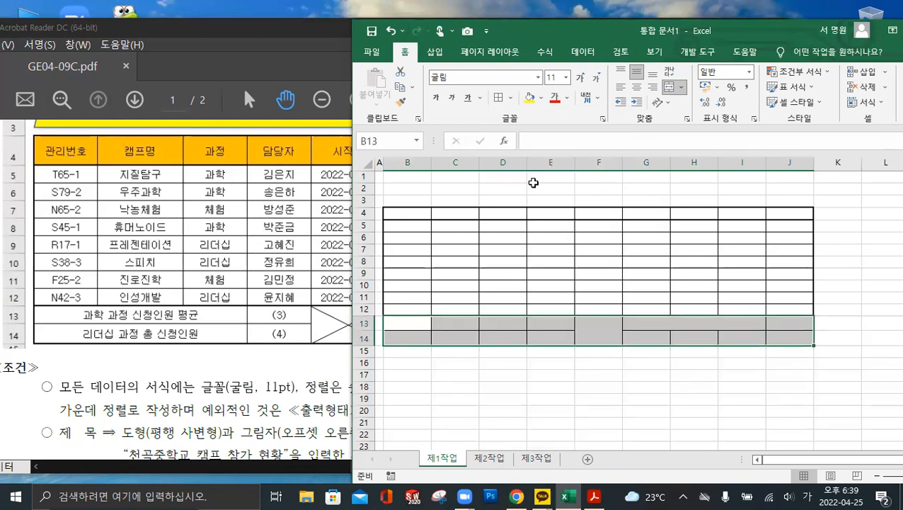
left_click(510, 98)
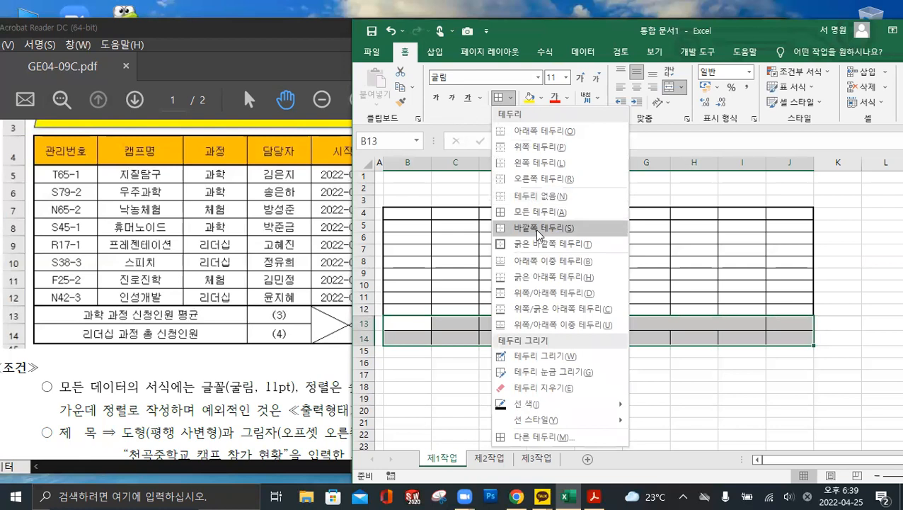
left_click(542, 245)
left_click(601, 375)
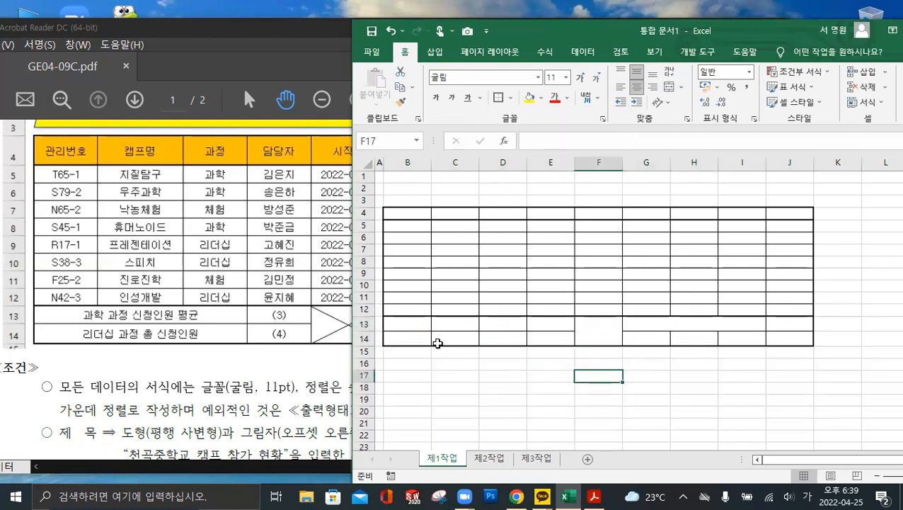
Merge B13:D13 and B14:D14 separately, with their contents centered
left_click_drag(407, 322, 455, 324)
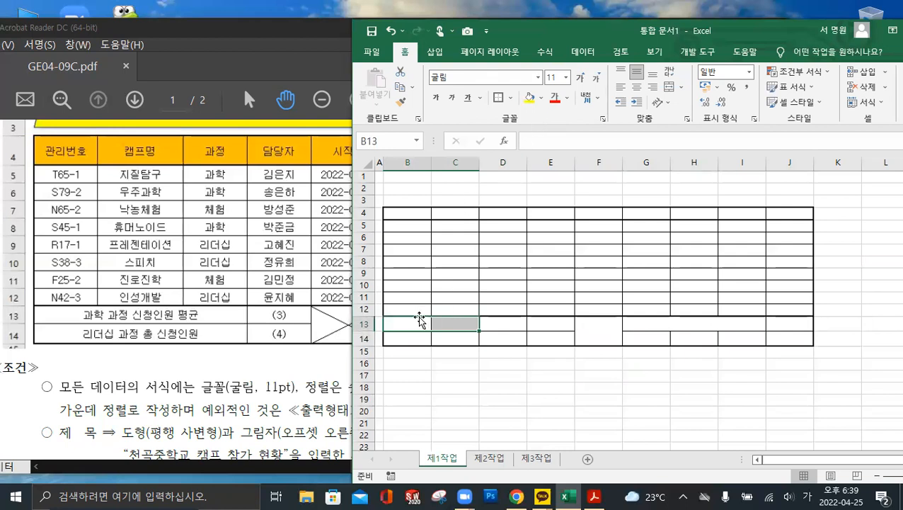
left_click_drag(412, 323, 495, 324)
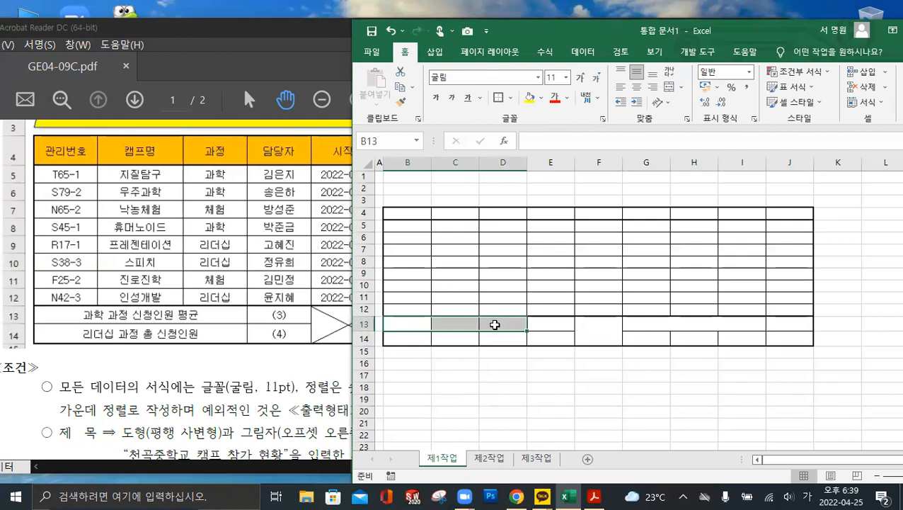
left_click_drag(419, 339, 490, 338)
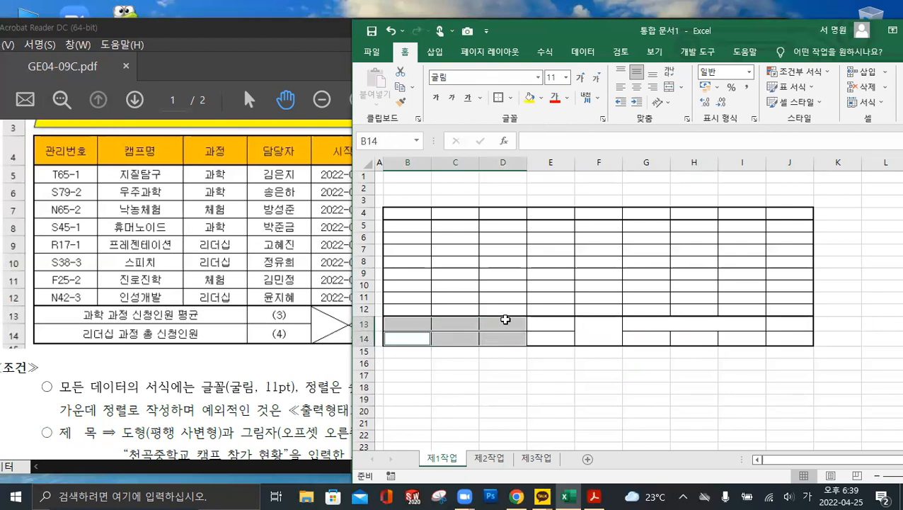
left_click(670, 90)
left_click(579, 241)
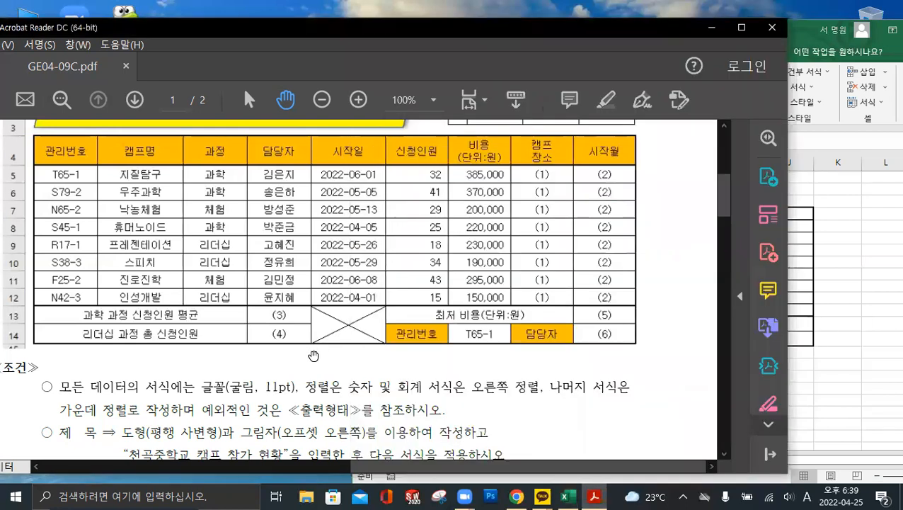
Fill the header row B4:J4 and the cells G14 and I14 with standard orange, matching the PDF table
left_click(316, 353)
left_click(820, 323)
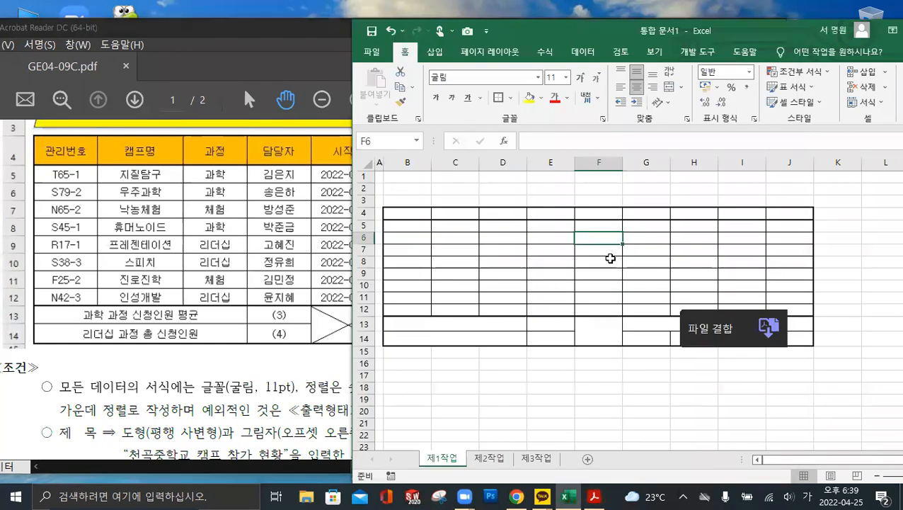
left_click_drag(410, 211, 782, 212)
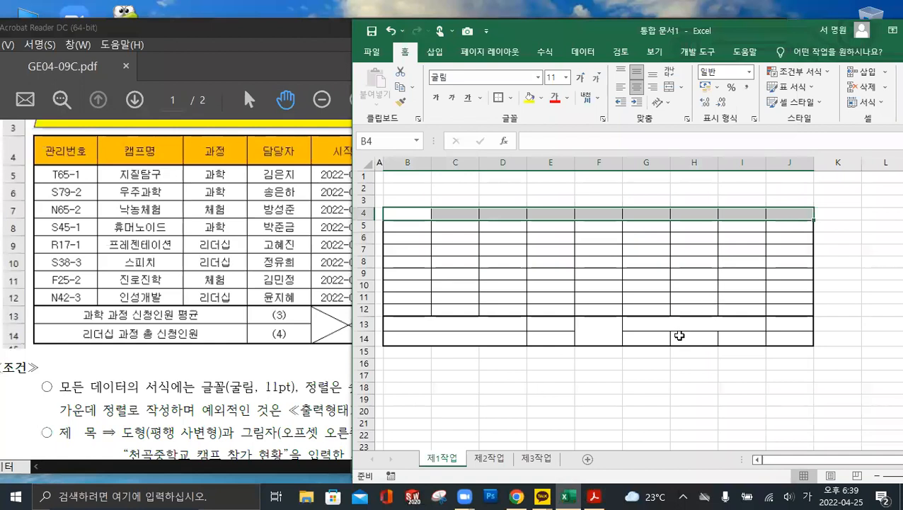
left_click(655, 338)
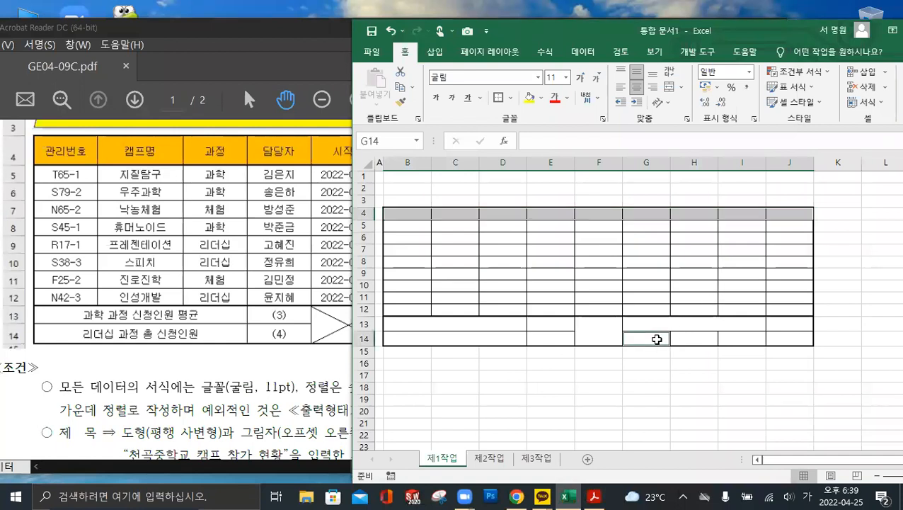
left_click(745, 342, "ctrl")
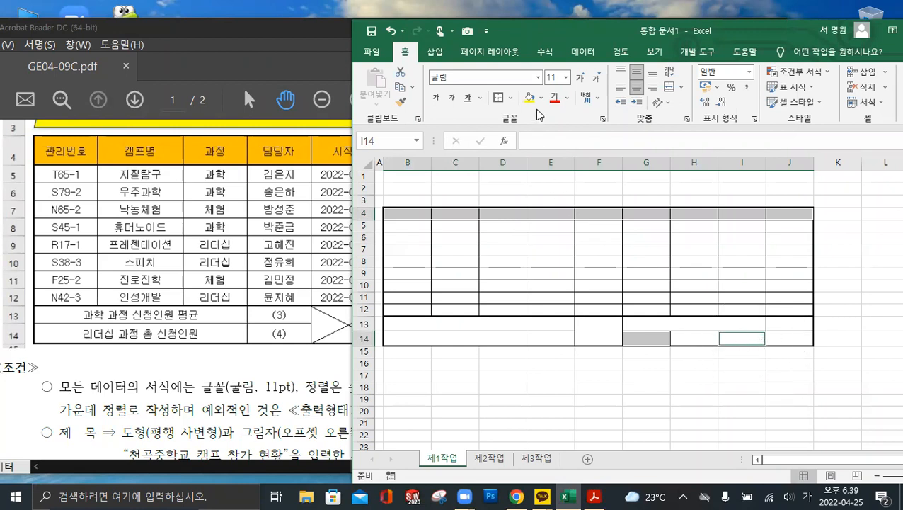
left_click(541, 98)
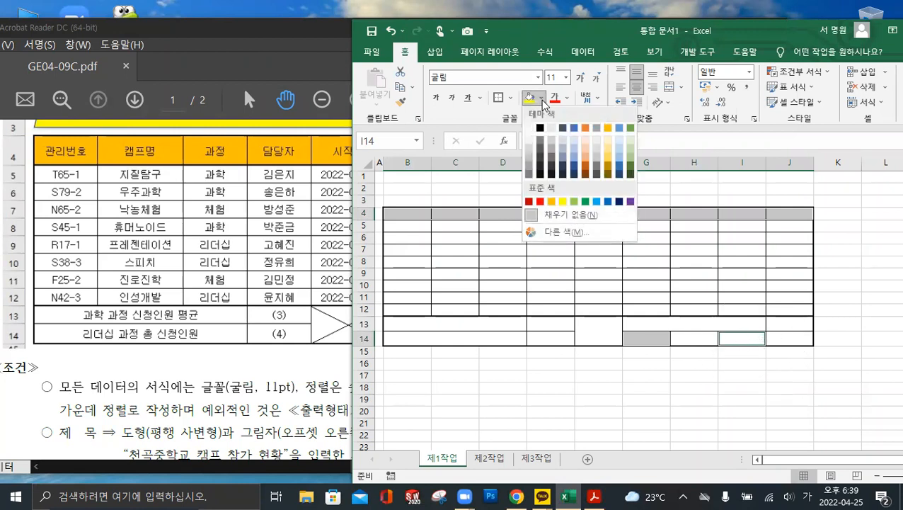
left_click(554, 203)
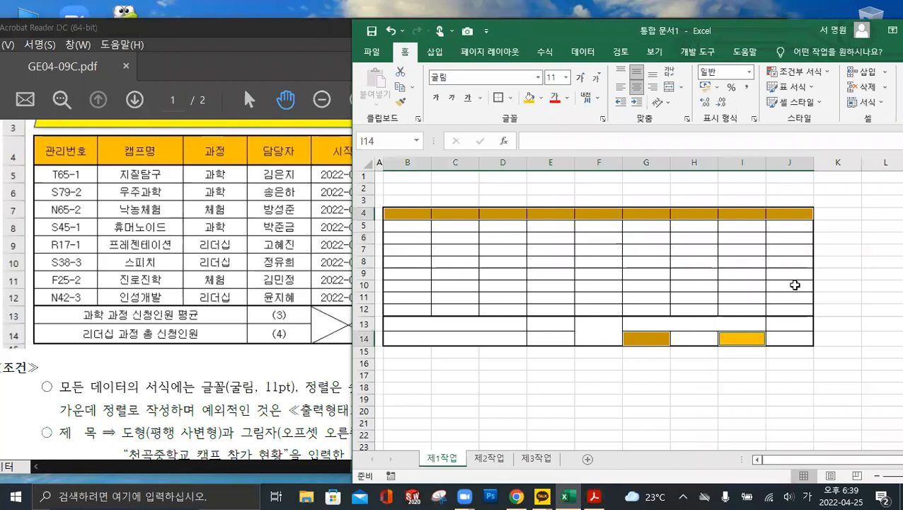
left_click(795, 284)
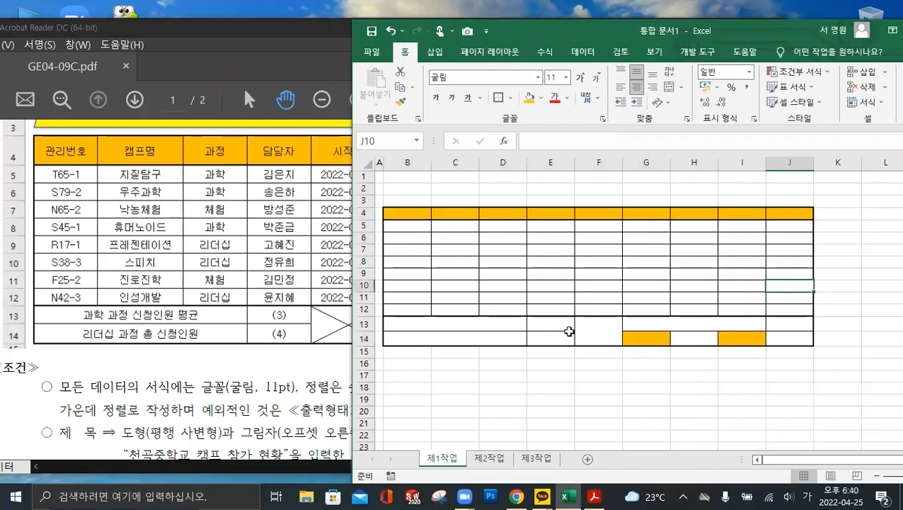
Add both diagonal borders to the merged cell F13:F14 so they form an X
left_click(607, 334)
key("ctrl")
key("ctrl")
key("ctrl")
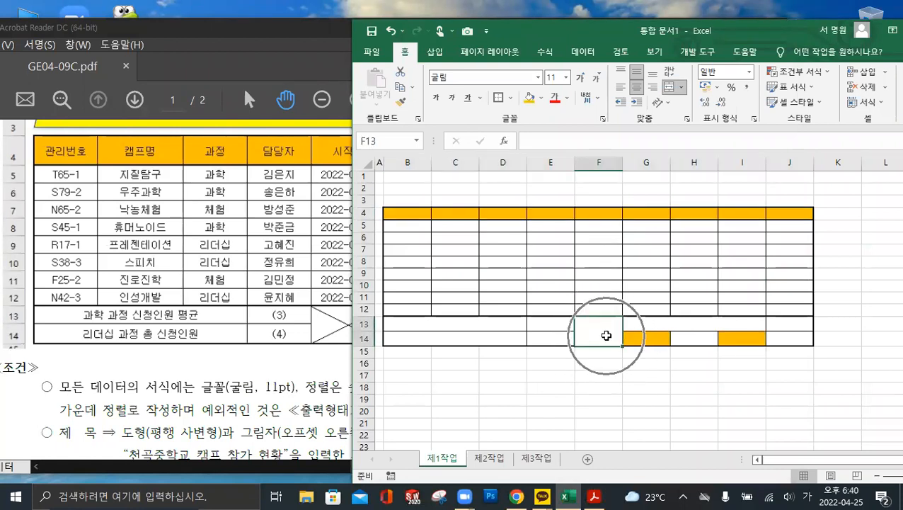
key("ctrl")
left_click(511, 99)
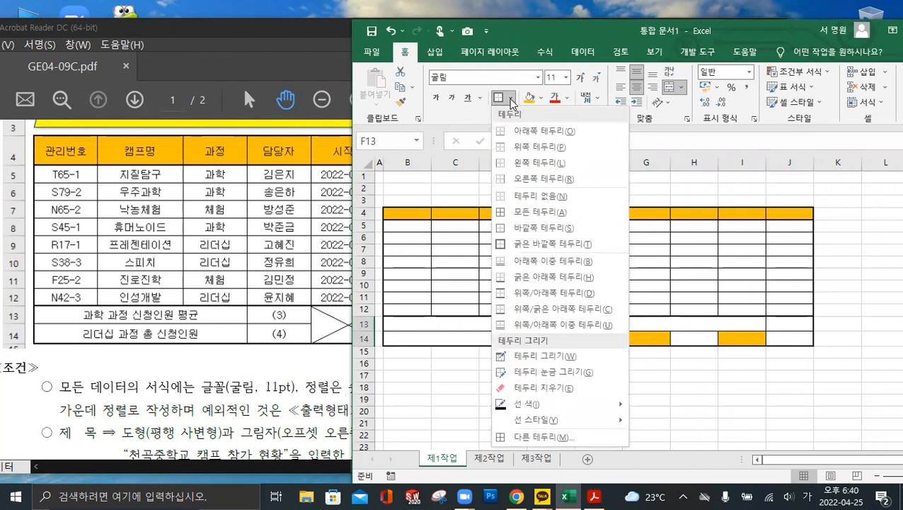
left_click(542, 437)
left_click(650, 296)
left_click(796, 295)
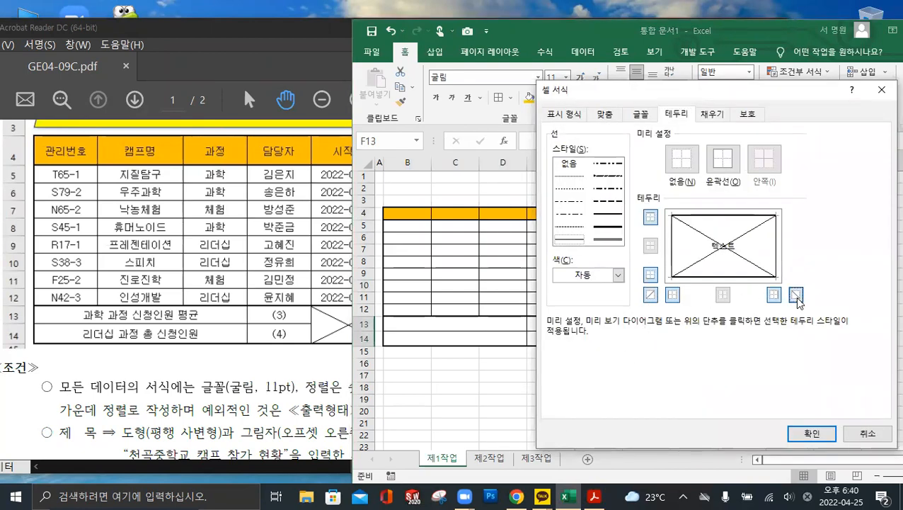
left_click(813, 432)
left_click(659, 379)
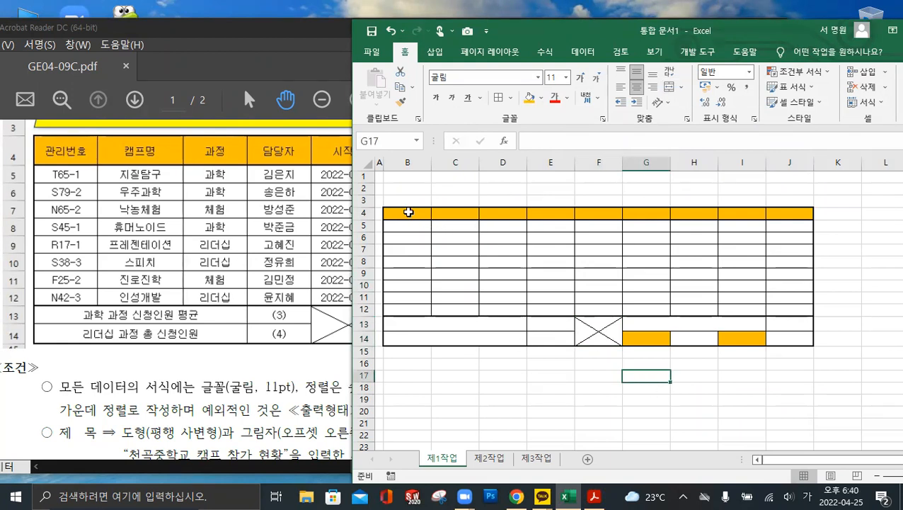
Enter the header 관리번호 in cell B4
scroll(397, 207, "up", 4)
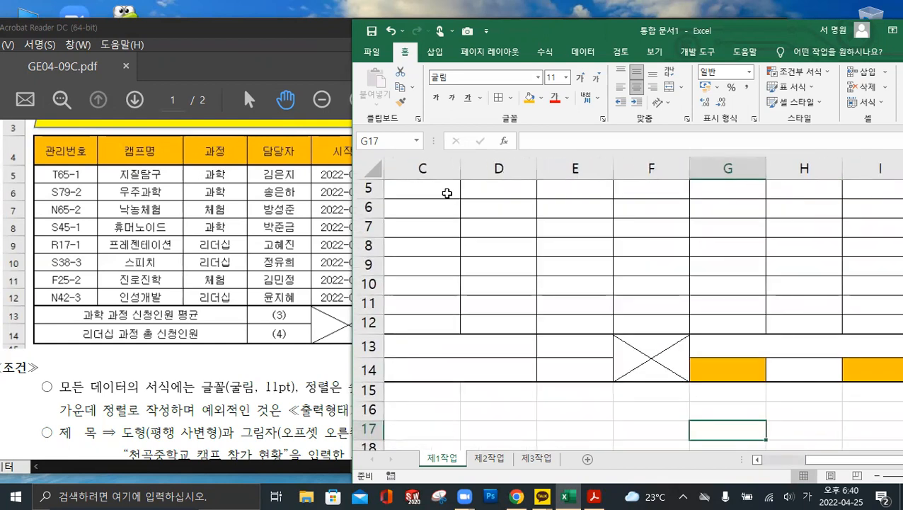
scroll(534, 302, "up", 2)
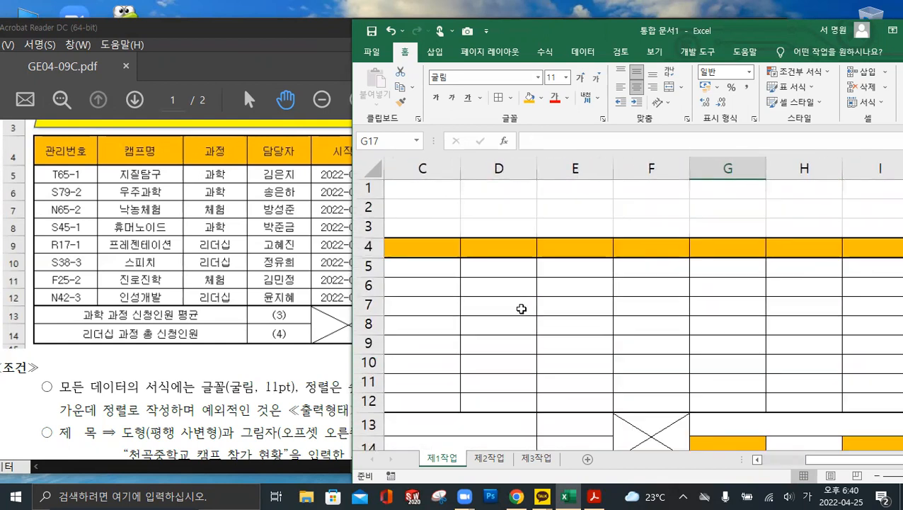
left_click_drag(857, 464, 799, 465)
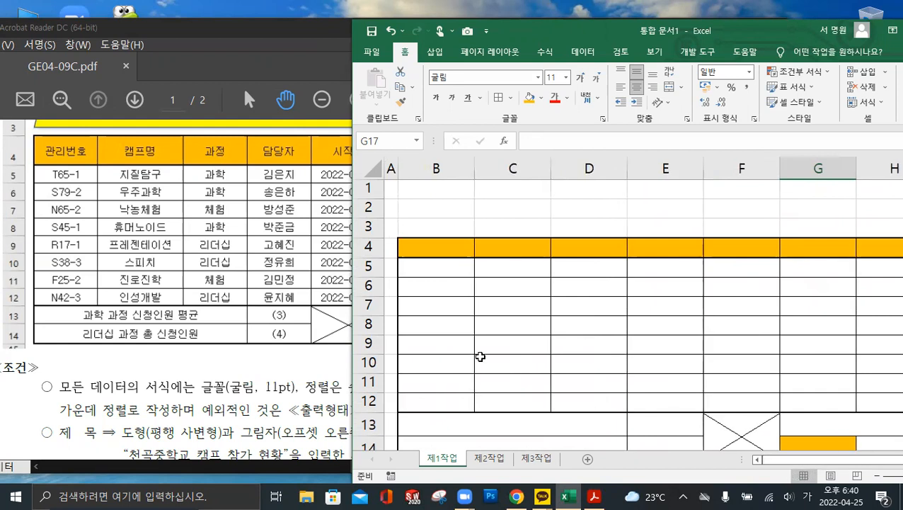
scroll(480, 357, "down", 1)
left_click(442, 192)
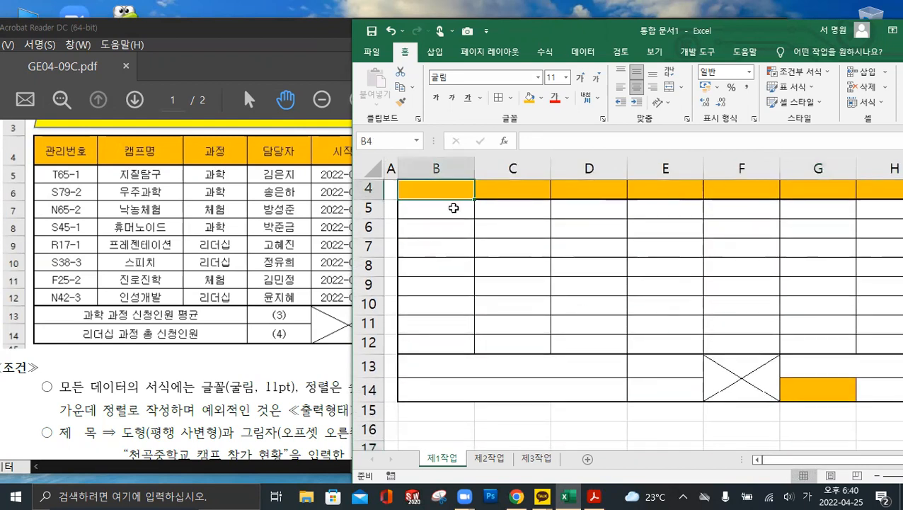
type("관")
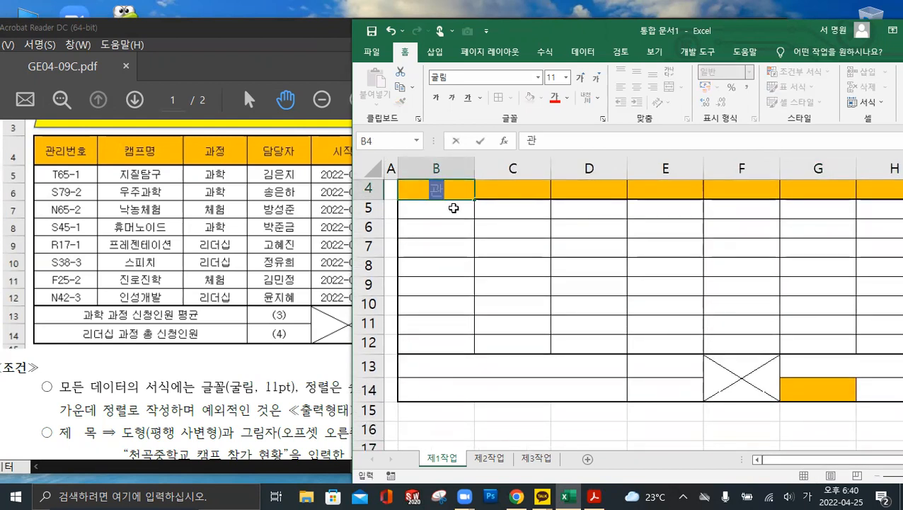
type("리버ㄴ호")
key("Return")
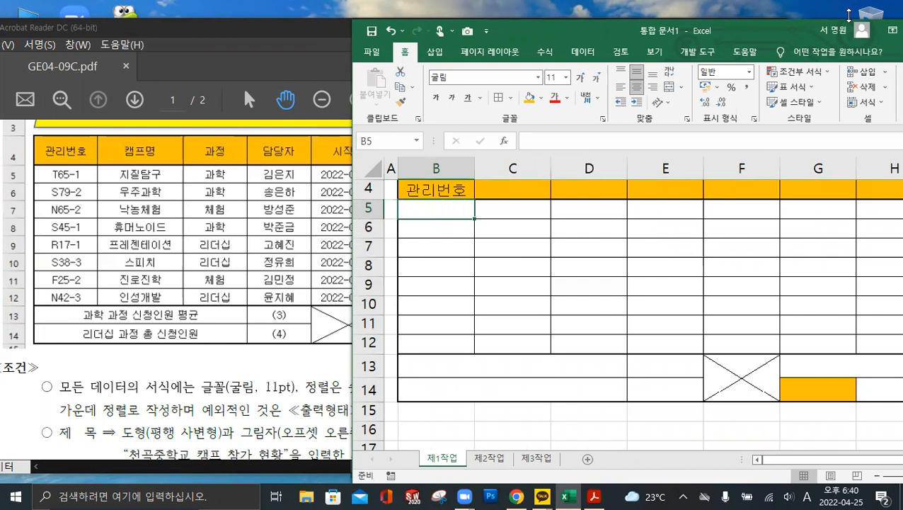
left_click_drag(849, 15, 849, 1)
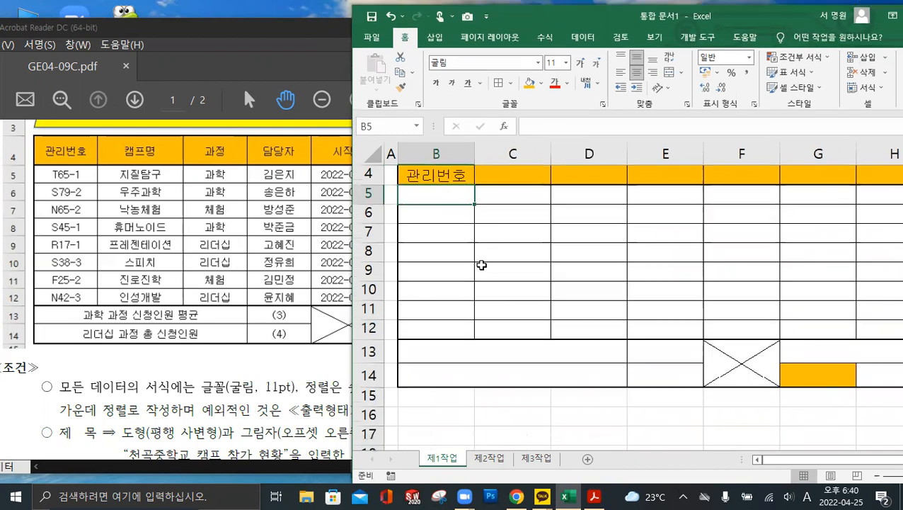
scroll(481, 265, "up", 1)
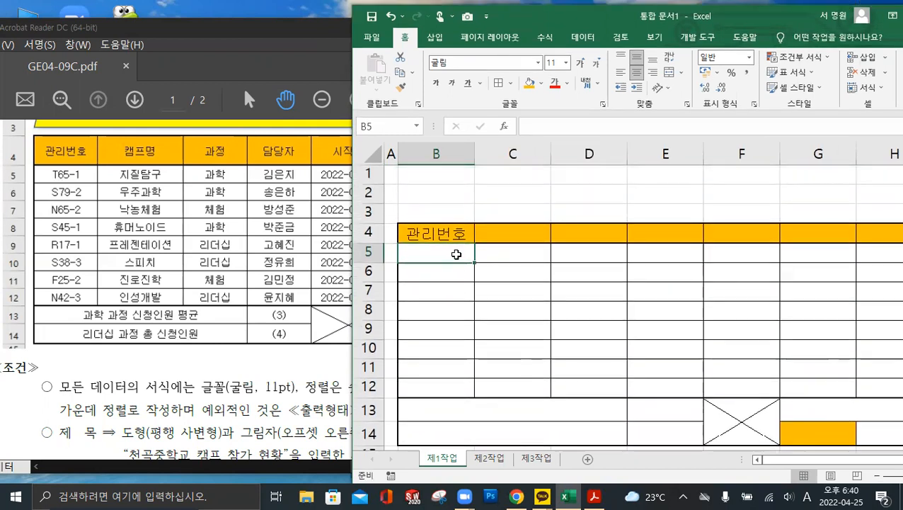
type("ㅅ65")
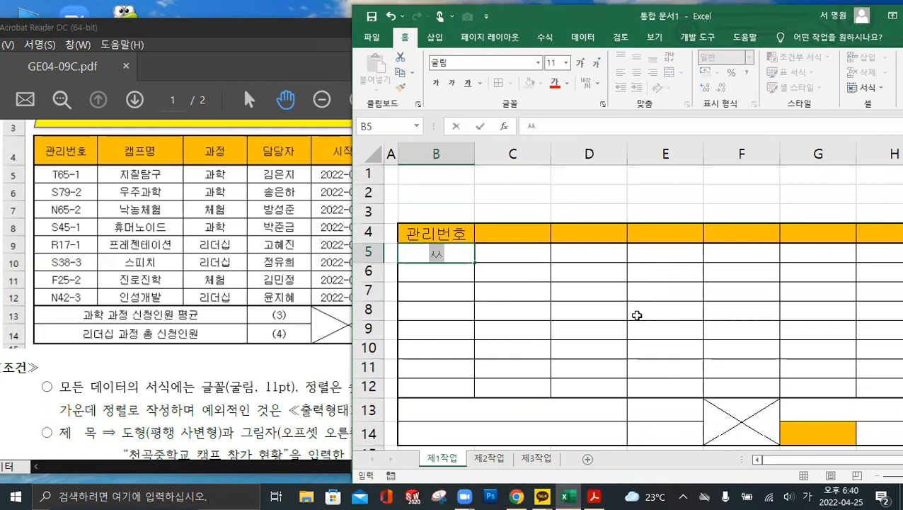
key("BackSpace")
key("BackSpace")
key("BackSpace")
Enter the management codes T65-1, S79-2 and N65-2 in cells B5 to B7
key("Hangul")
type("T65-1")
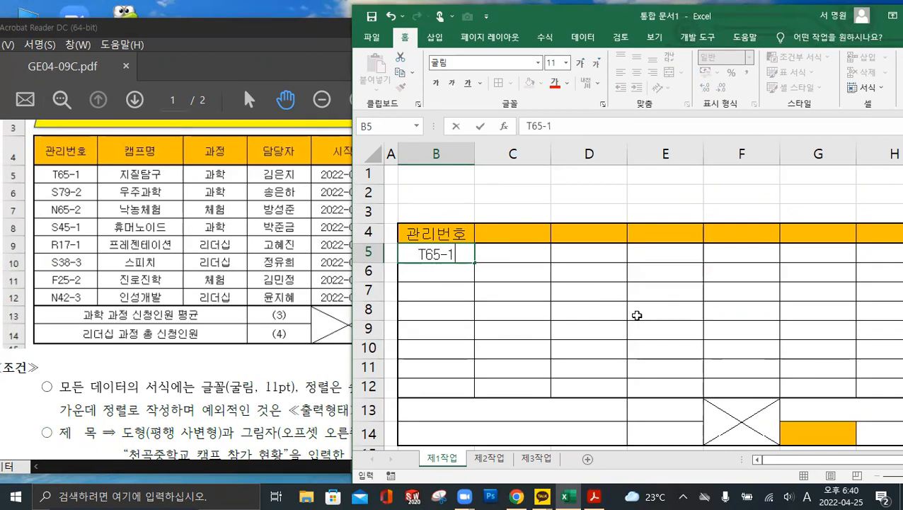
key("Return")
type("S")
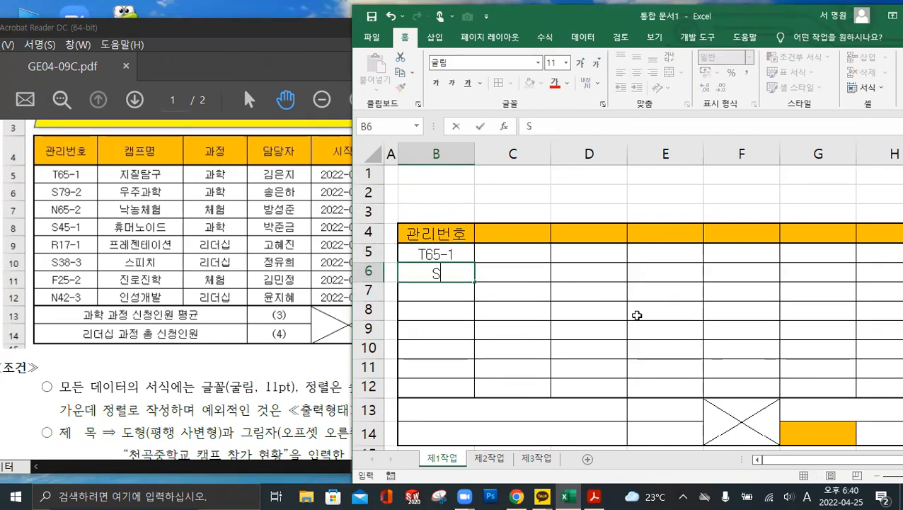
type("79-2")
key("Return")
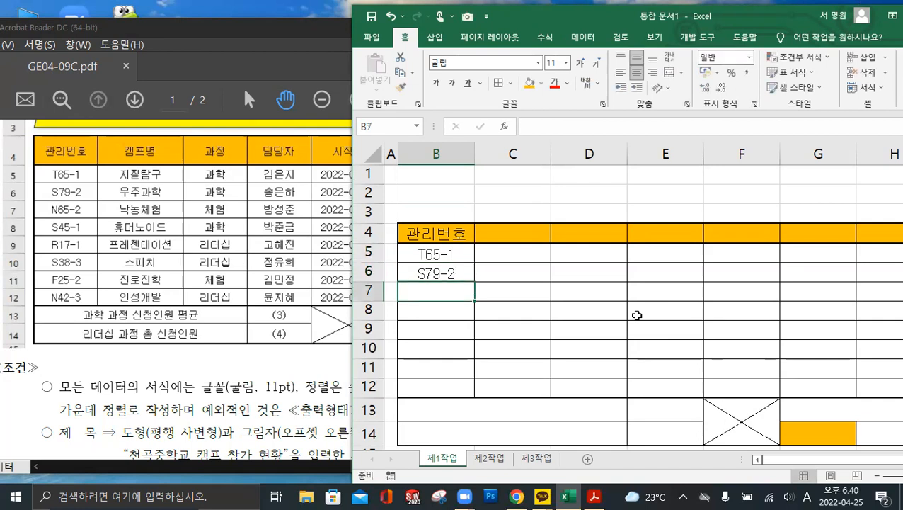
type("N65-2")
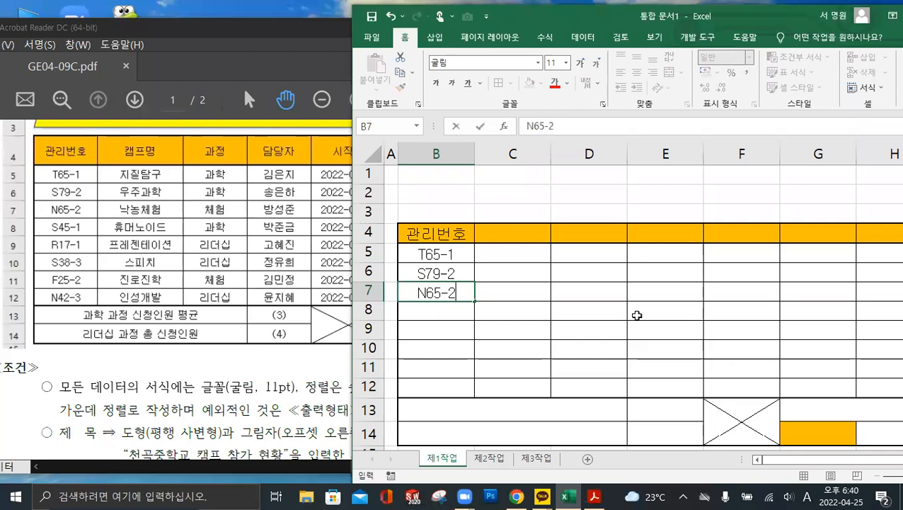
key("Return")
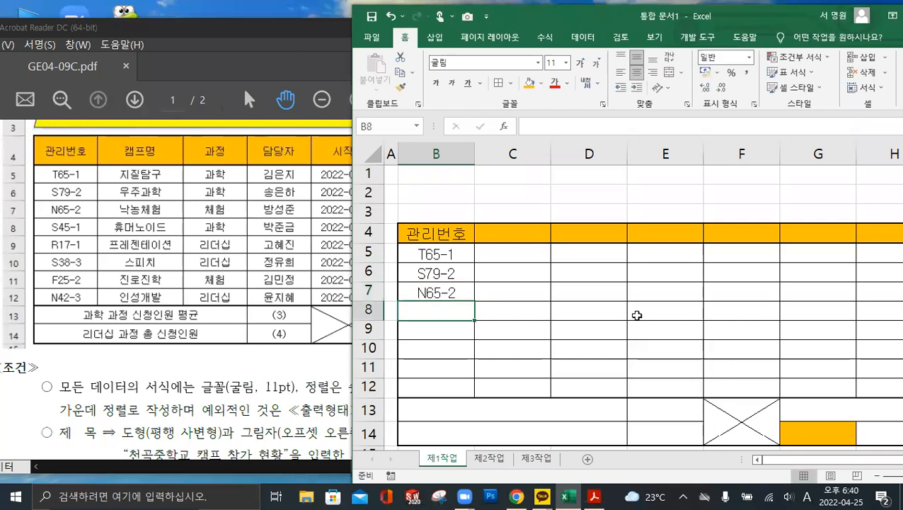
Enter the management codes S45-1, R17-1 and S38-3 in cells B8 to B10
type("S4")
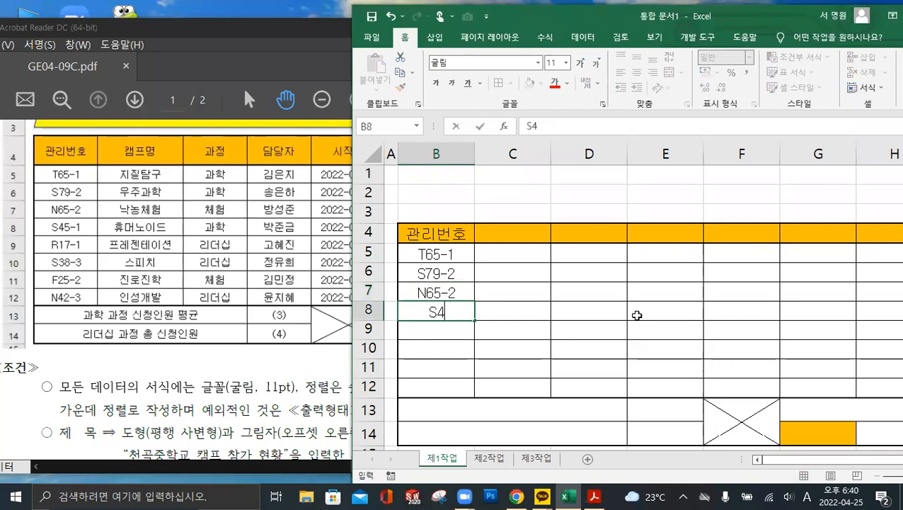
type("5-1")
key("Return")
type("R1")
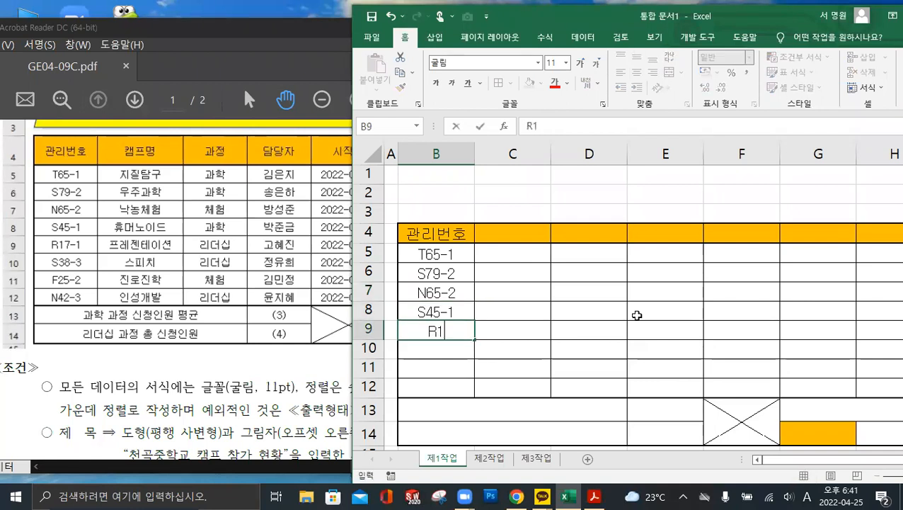
type("7-1")
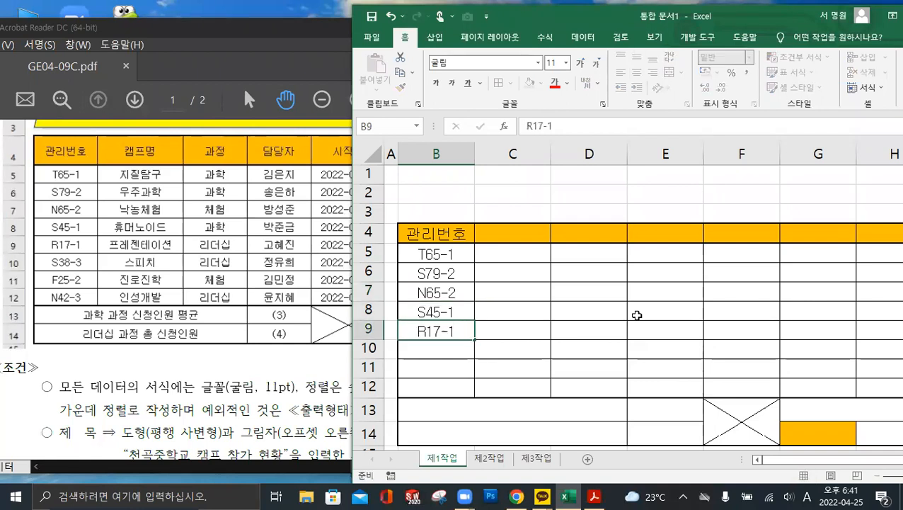
key("Return")
type("S38-3")
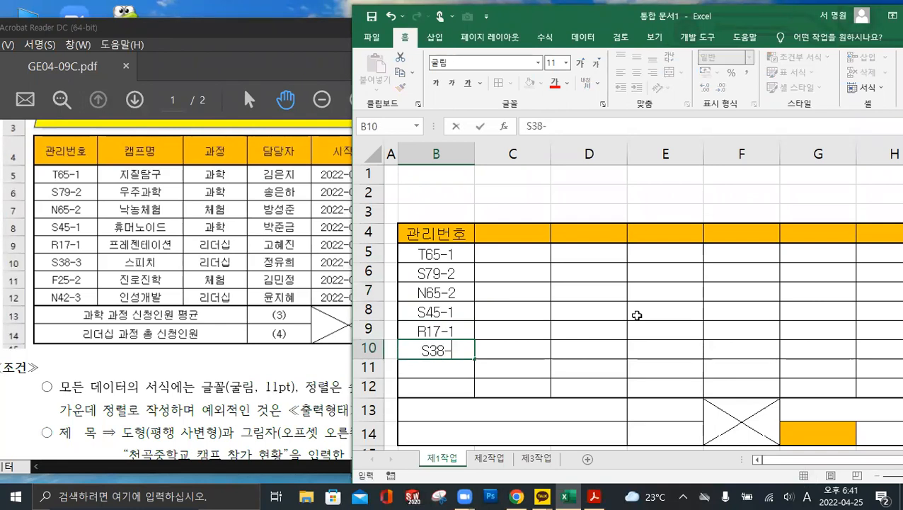
key("Return")
Complete the 관리번호 column with F25-2 in B11 and N42-3 in B12
type("F25-")
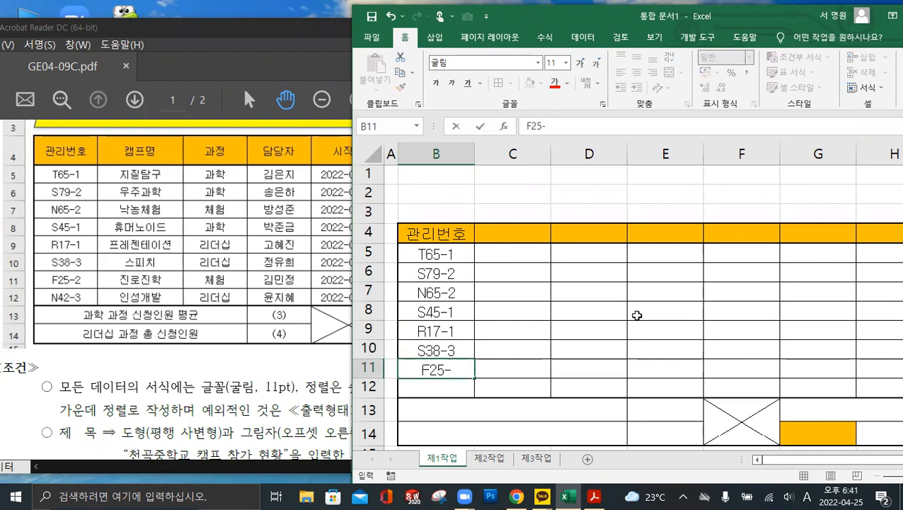
type("2")
key("Return")
type("N")
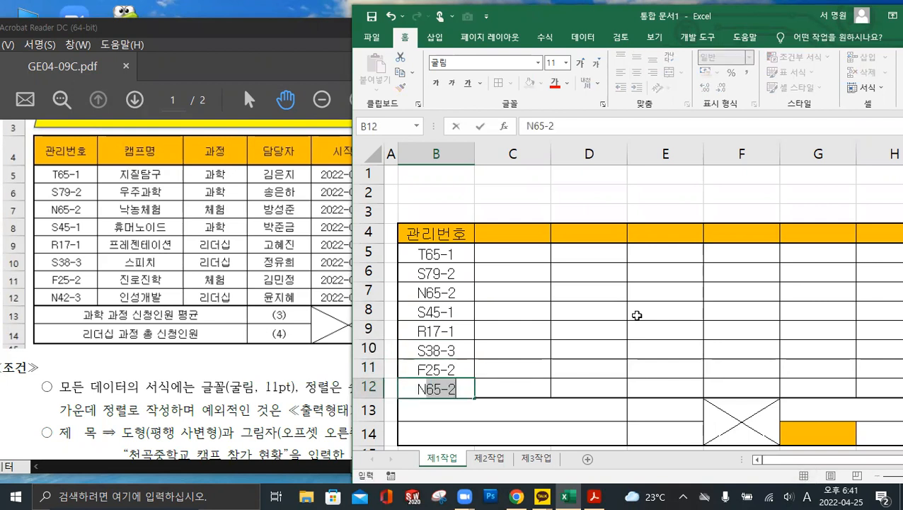
type("42-3")
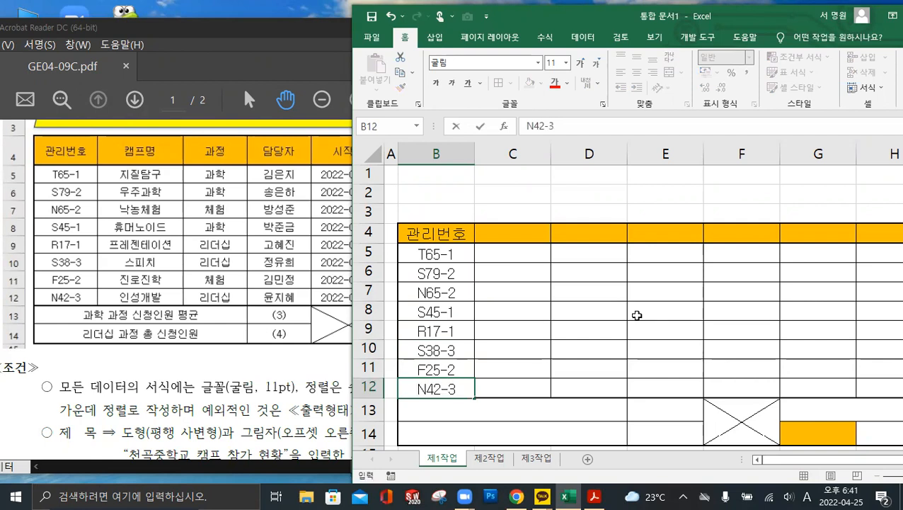
key("Return")
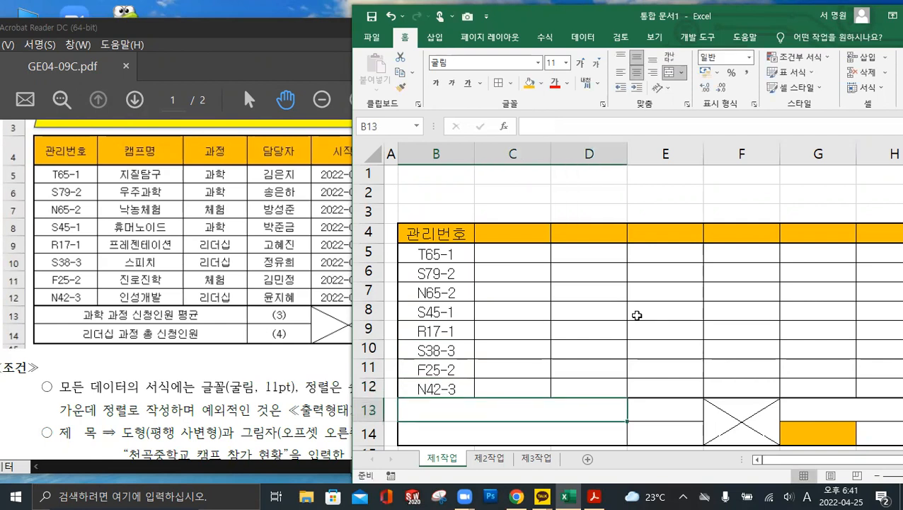
Label merged cell B13 과학 과정 신청인원 평균 and merged cell B14 리더십 과정 총 신청인원
type("과학 과정 신청인원 평균")
key("Return")
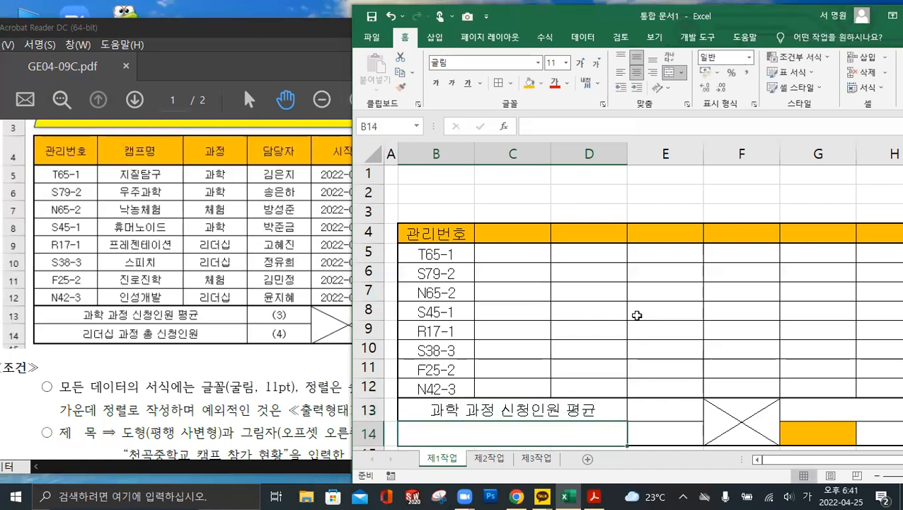
type("리더십 과정 총 신청인원")
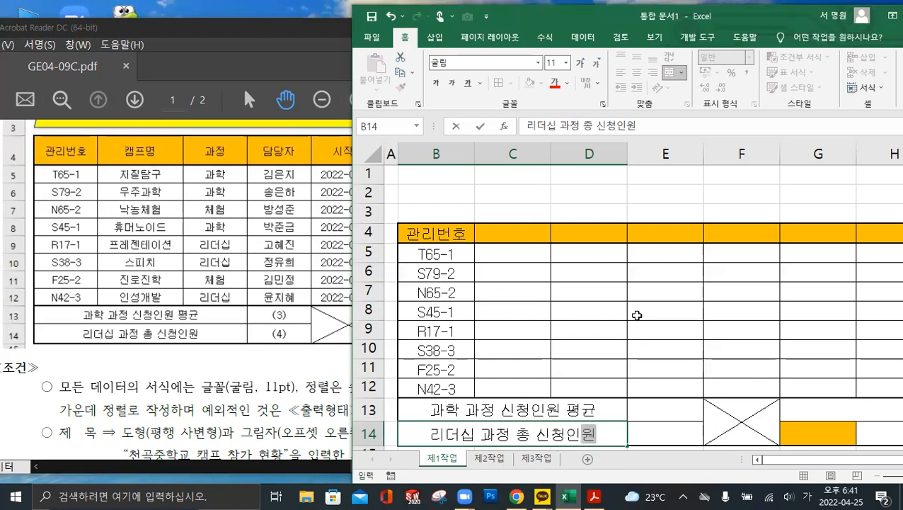
Enter the header 캠프명 in C4 and the camp names 지질탐구, 우주과학 and 낙농체험 in C5 to C7
left_click(525, 239)
type("캠프명")
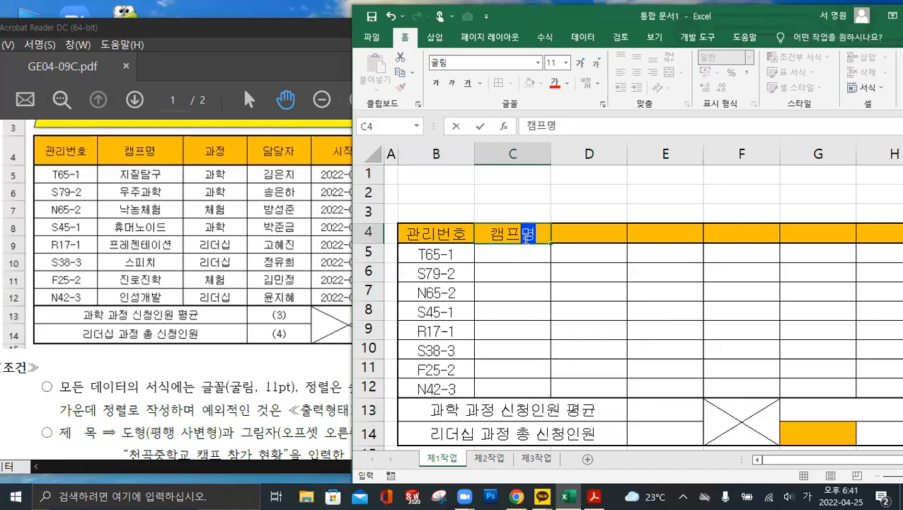
key("Return")
type("지질탐구")
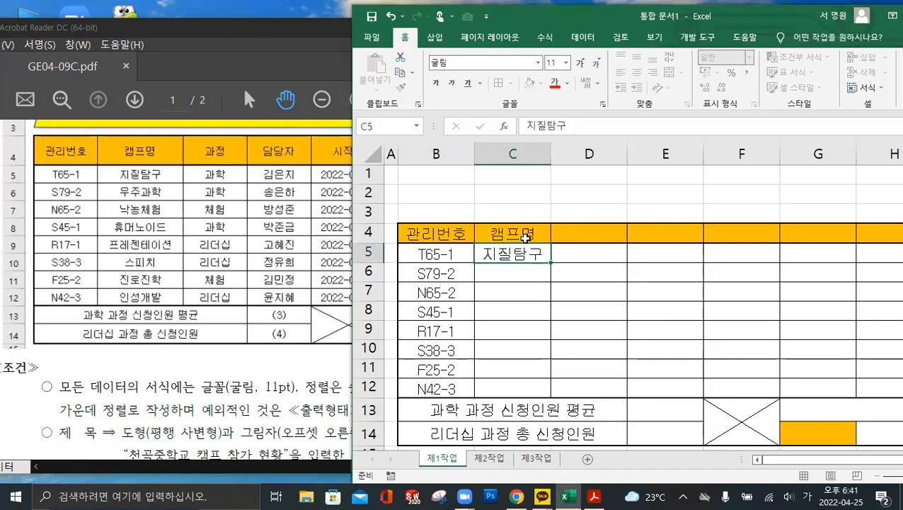
key("Return")
type("우주과학")
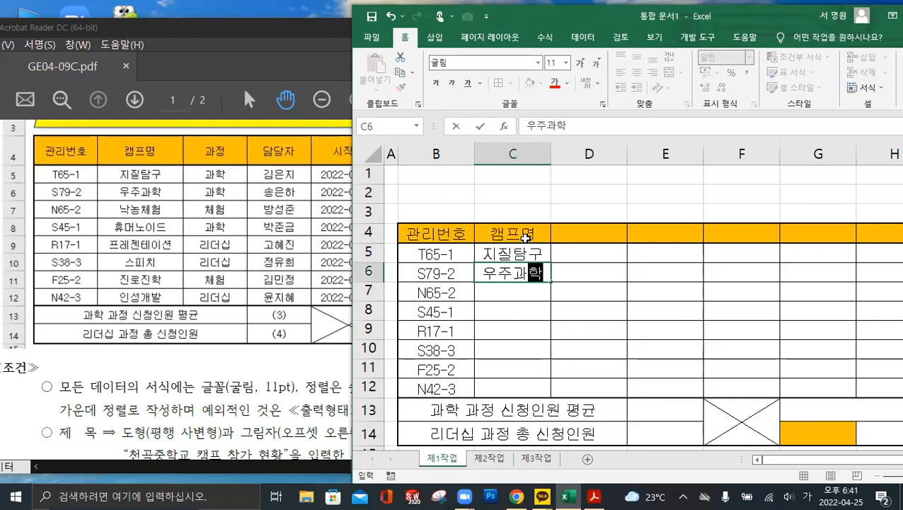
key("Return")
type("낙농체허")
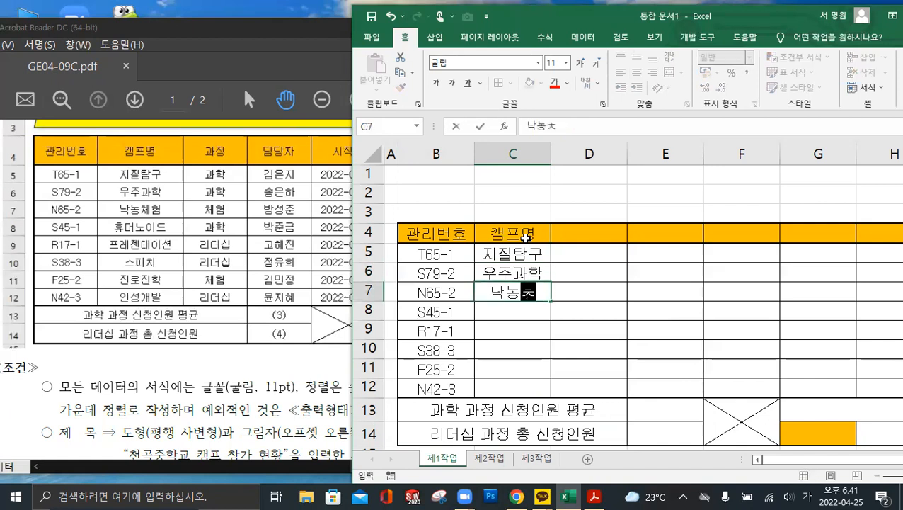
key("Return")
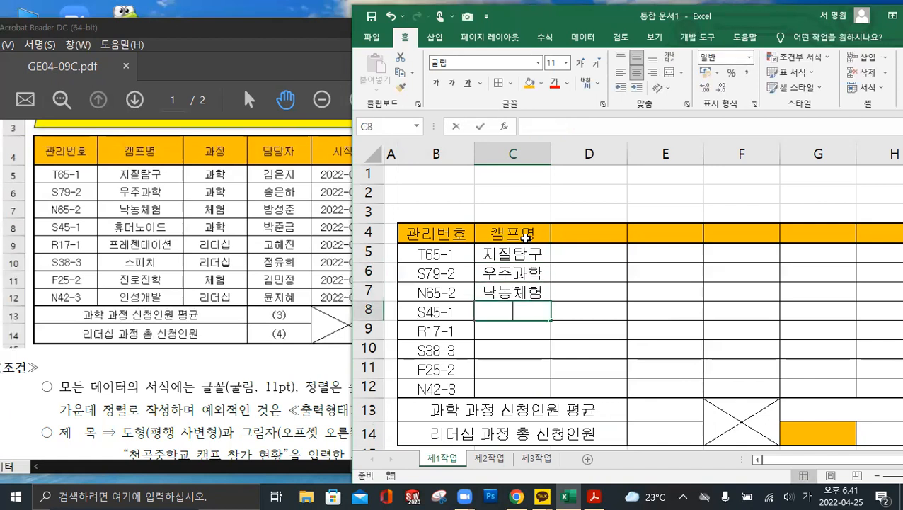
Enter 휴머노이드, 프레젠테이션, 스피치, 진로진학 and 인성개발 in C8 to C12, and widen column C so every camp name fits
type("휴머노이드")
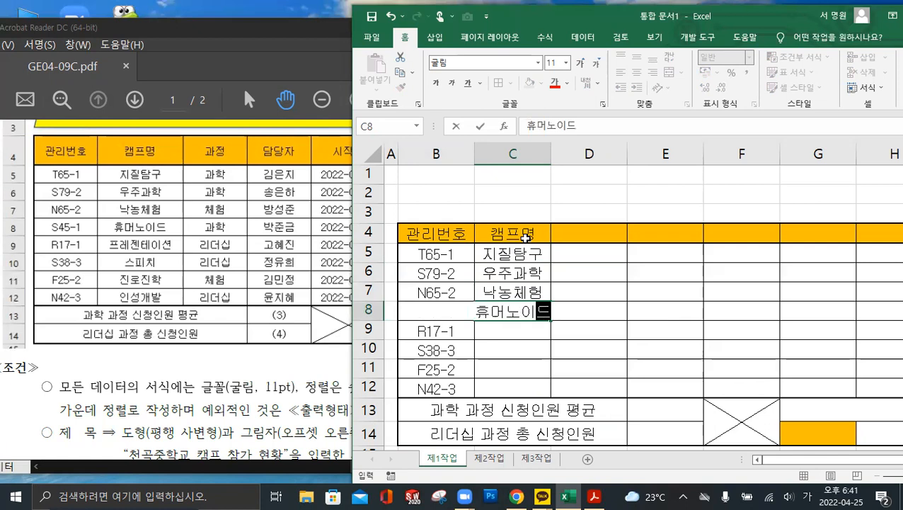
key("Return")
type("프레젠테이션")
key("Return")
type("스피치")
key("Return")
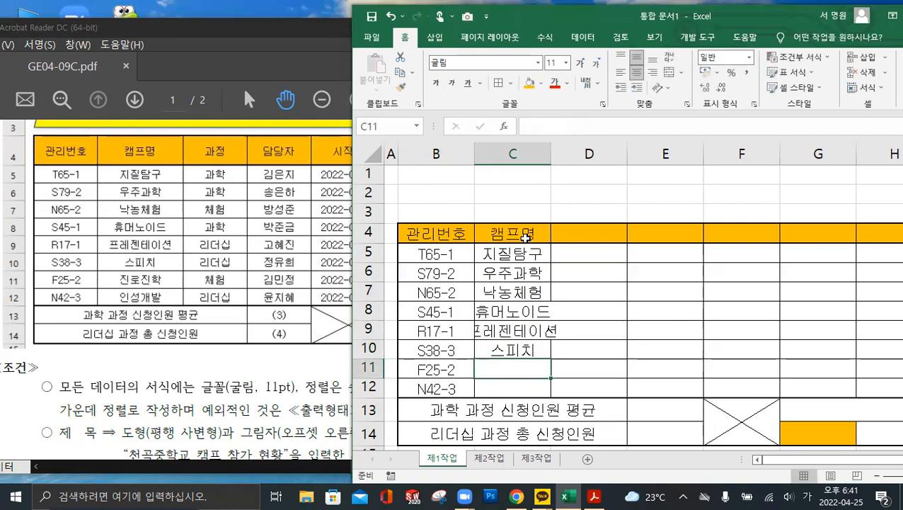
type("진로진학")
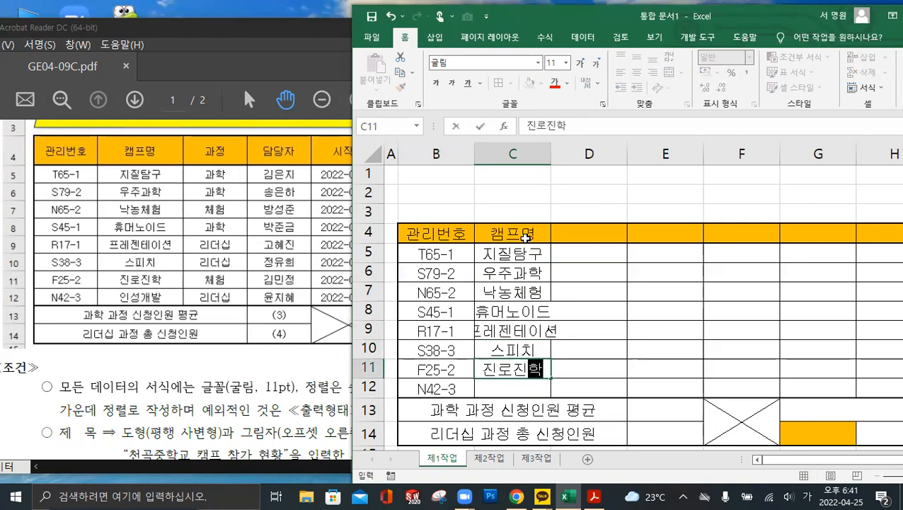
key("Return")
type("인성개발")
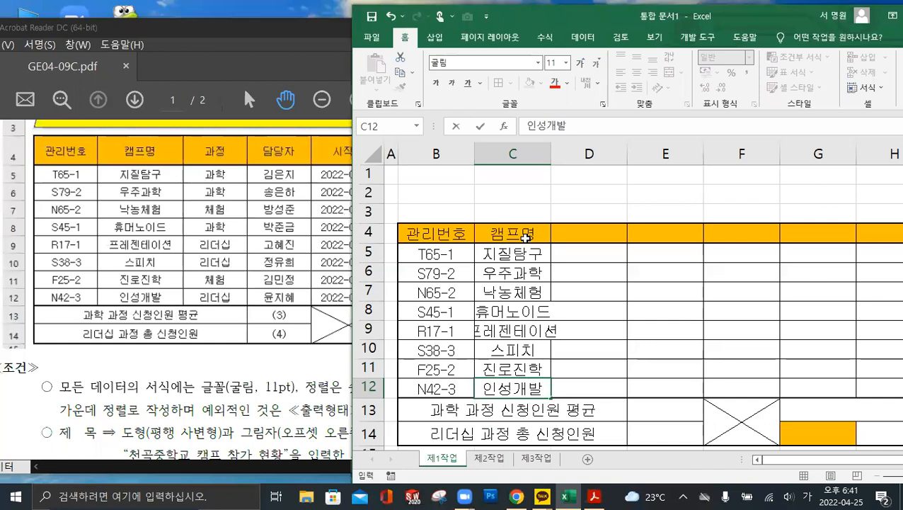
left_click(543, 286)
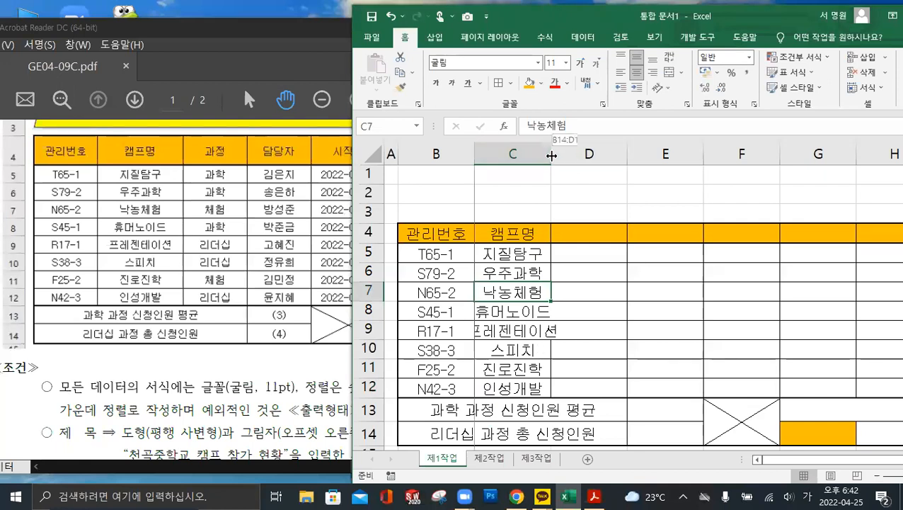
left_click_drag(552, 154, 585, 156)
Enter the header 과정 in D4 and the courses 과학, 과학, 체험 and 과학 in D5 to D8
left_click(619, 237)
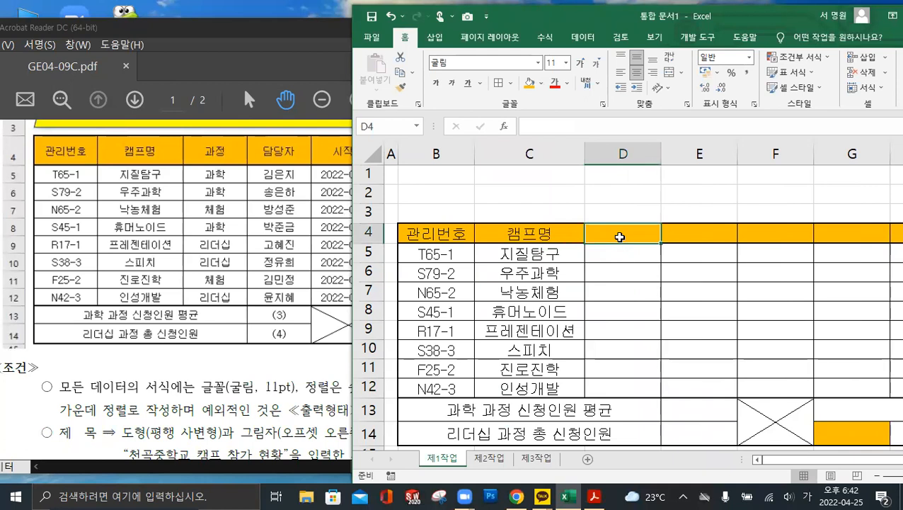
type("과정")
key("Return")
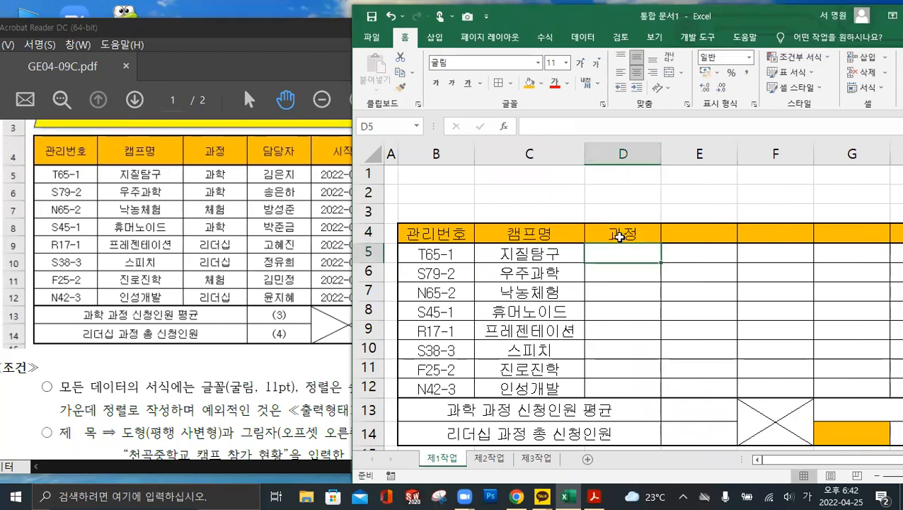
type("과학")
key("Return")
type("과학")
key("Return")
type("체험")
key("Return")
type("과학")
key("Return")
Fill in the remaining courses 리더십, 리더십, 체험 and 리더십 in cells D9 to D12
type("리더십")
key("Return")
type("리더십")
key("Return")
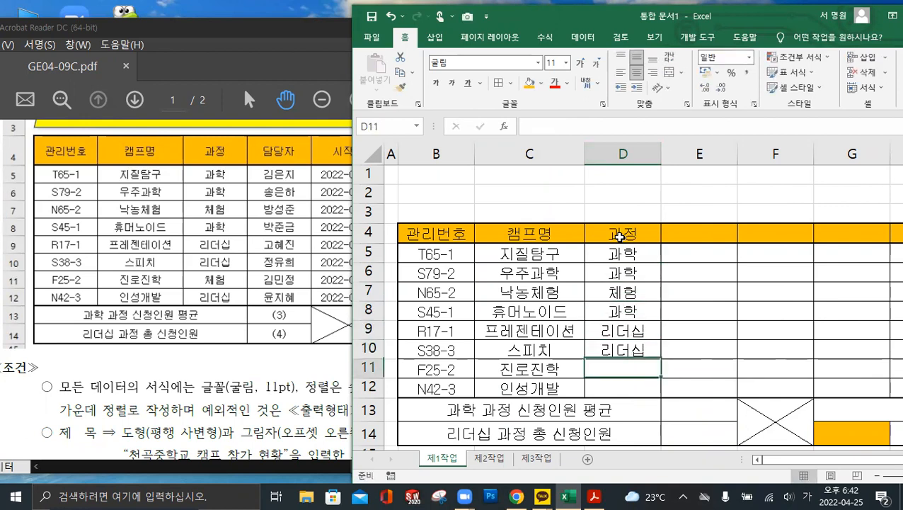
type("체험")
key("Return")
type("리더십")
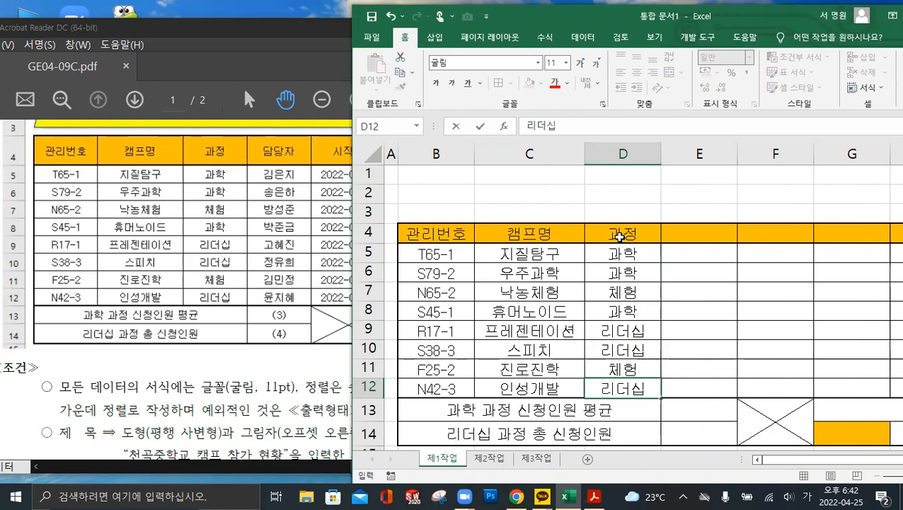
Enter the header 담당자 in E4 and the first three managers' names from the PDF in E5 to E7
left_click(689, 231)
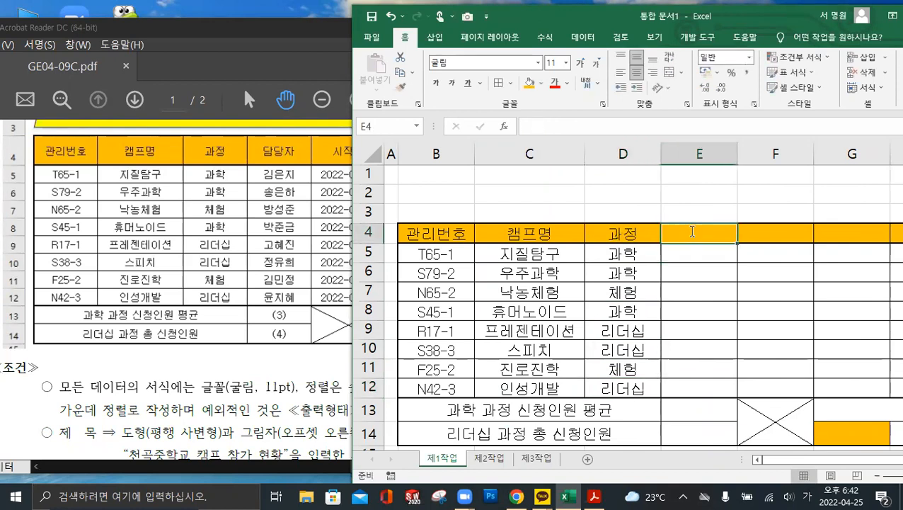
type("담당자")
key("Return")
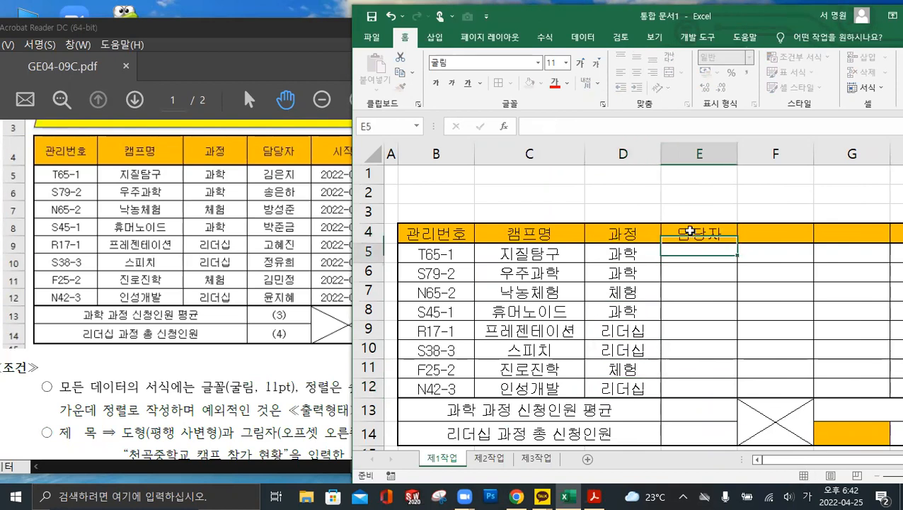
type("김은지")
key("Return")
type("송은하")
key("Return")
type("방성준")
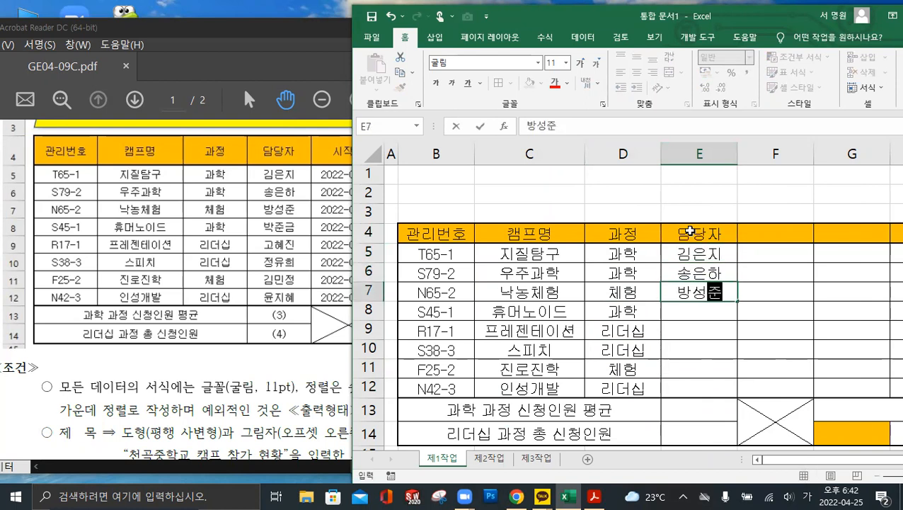
key("Return")
Fill in the remaining five managers' names from the PDF in cells E8 to E12
type("박준금")
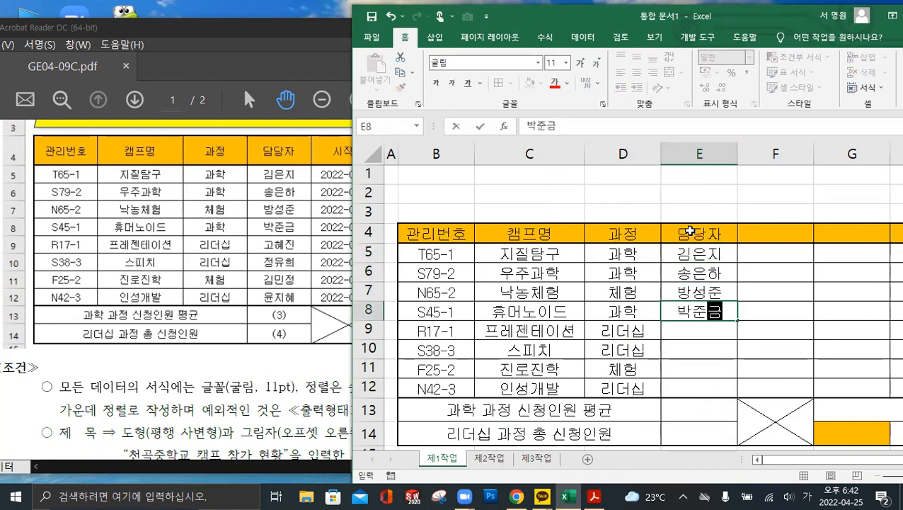
key("Return")
type("고혜진")
key("Return")
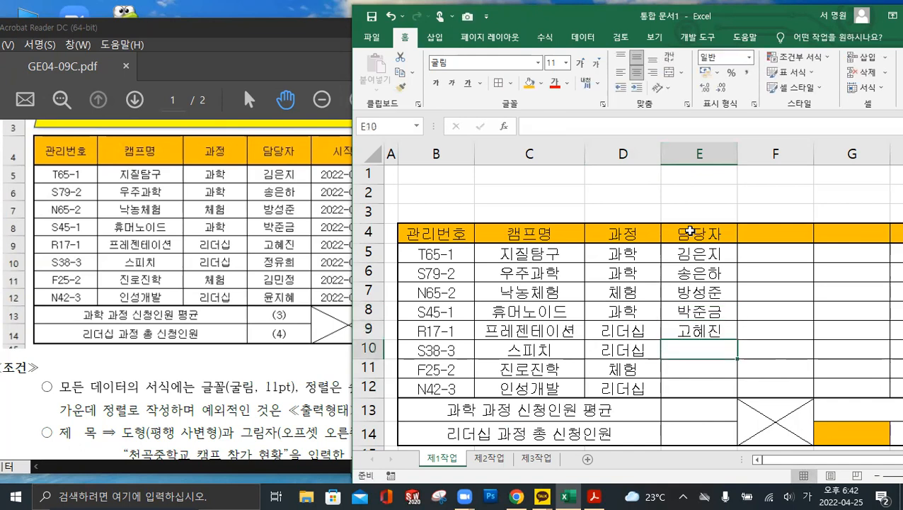
type("정유희")
key("Return")
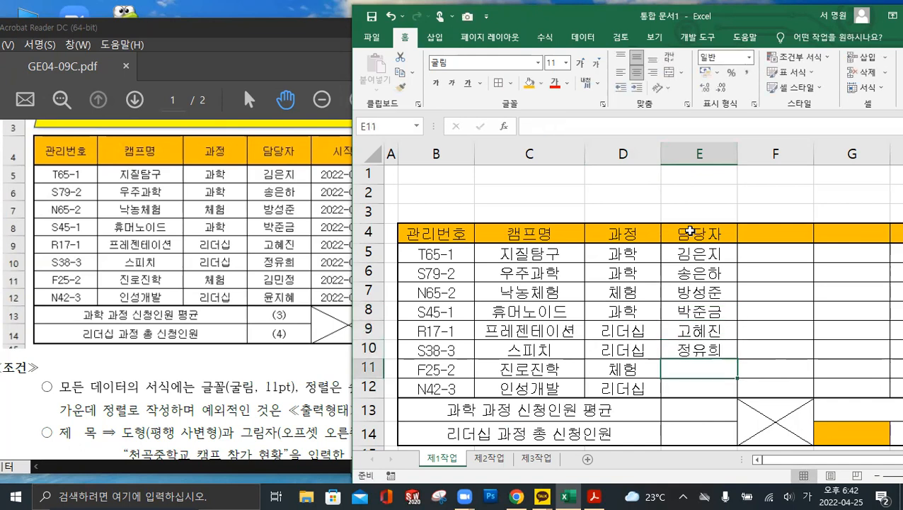
type("김민정")
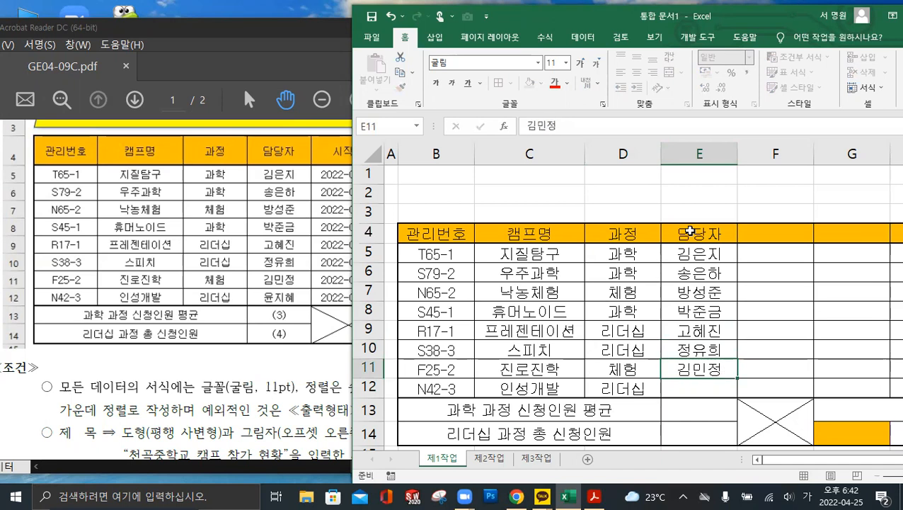
key("Return")
type("윤지혜")
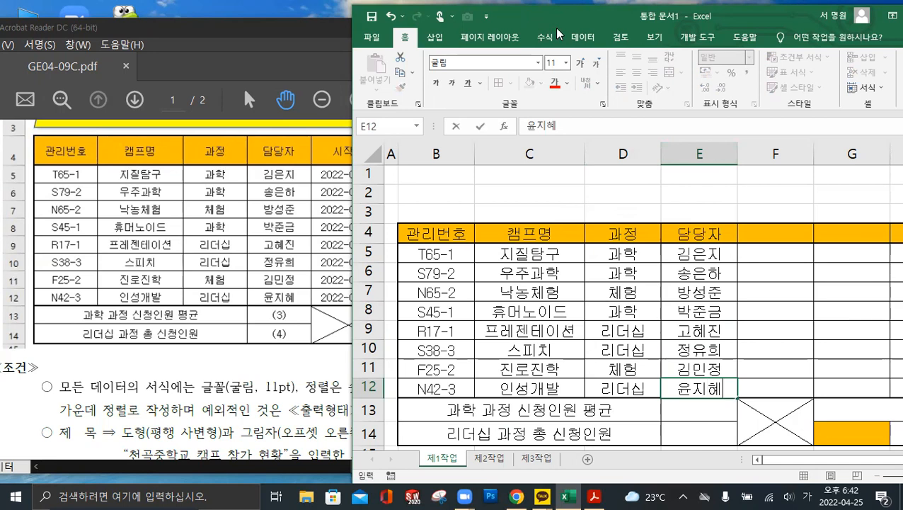
Uncover the PDF's start-date column, then enter the header 시작일 in F4 and the date 2022-06-01 in F5
left_click_drag(555, 27, 620, 26)
left_click(845, 231)
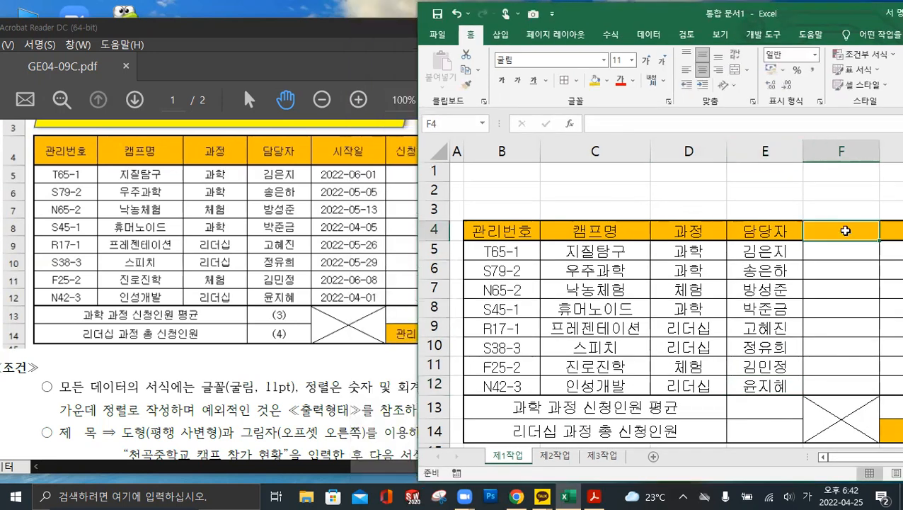
type("시작일")
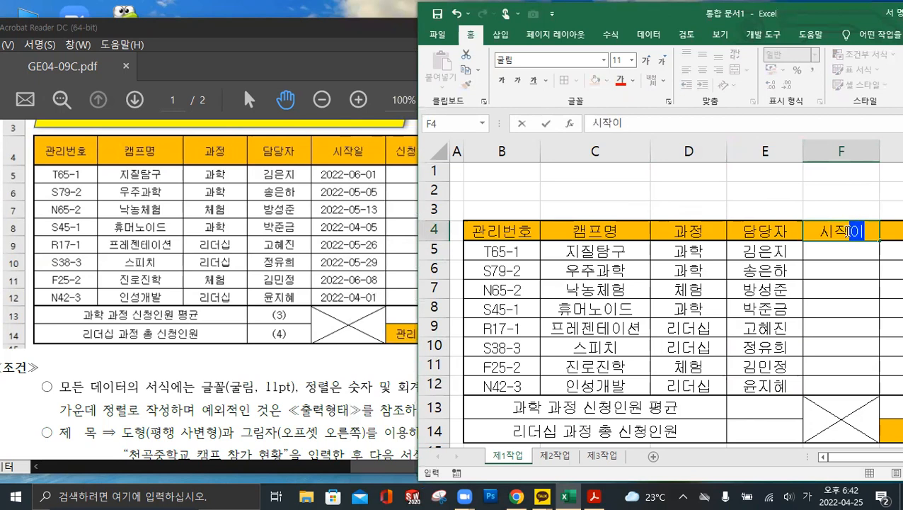
key("Return")
type("2")
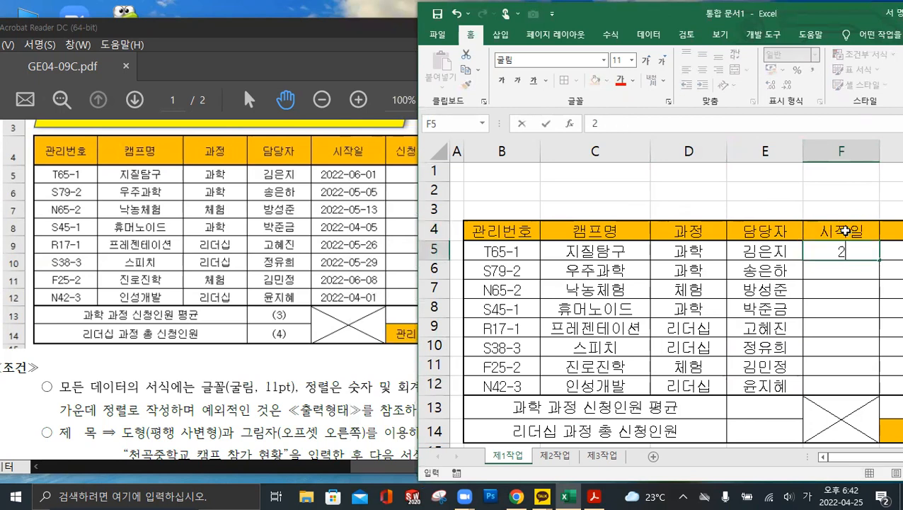
type("022-0")
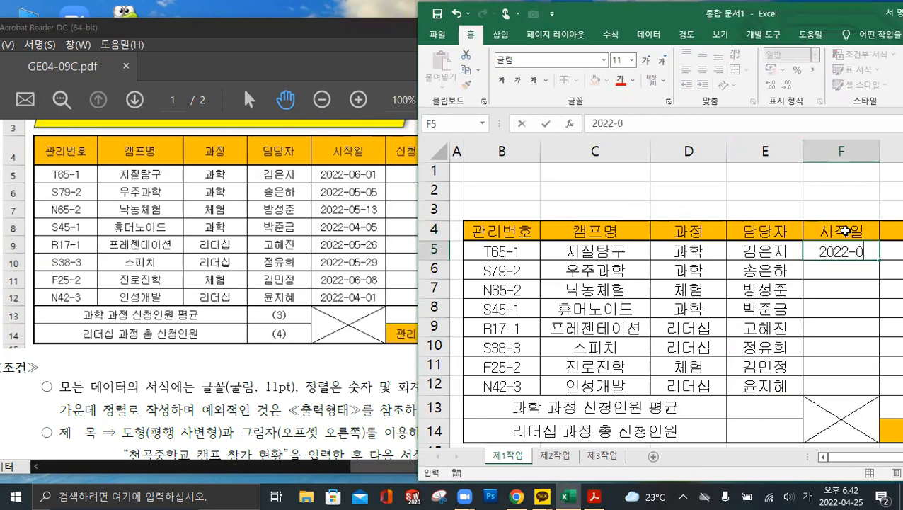
type("6-01")
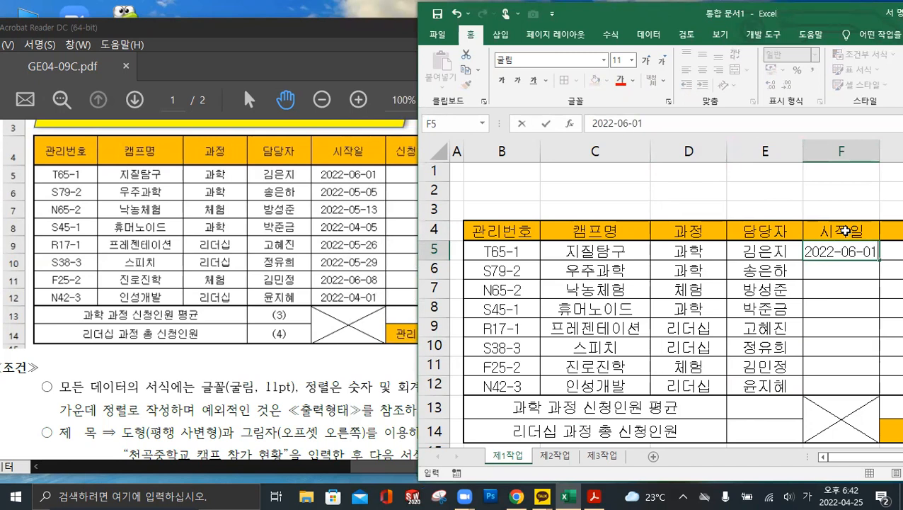
key("Return")
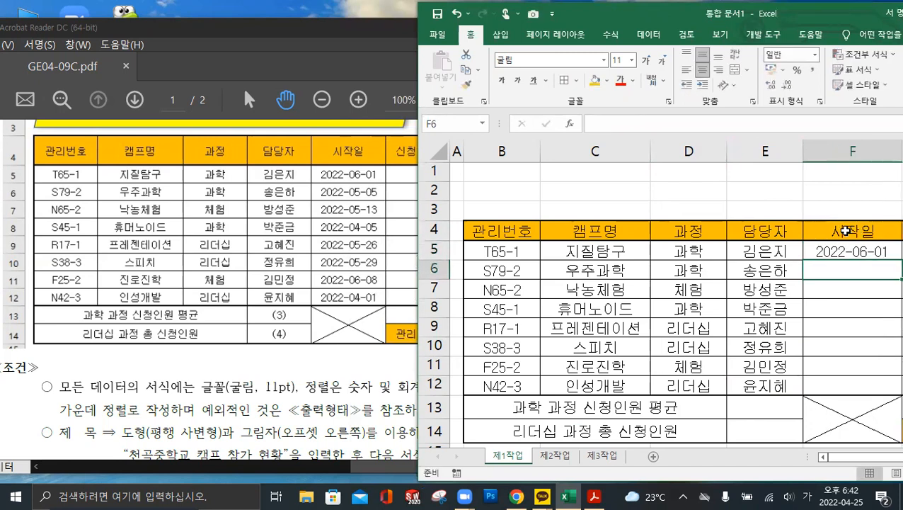
Enter the start dates 2022-05-05 in F6 and 2022-05-13 in F7
type("2022-05")
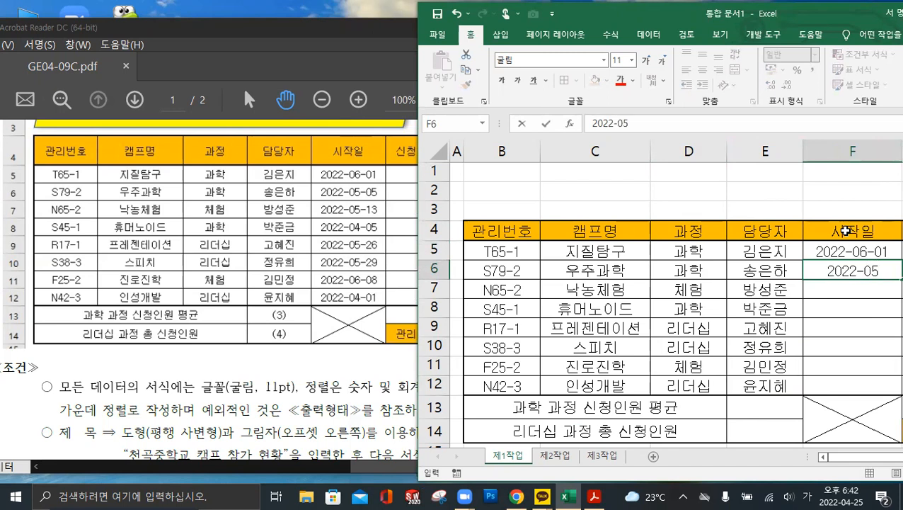
type("-05")
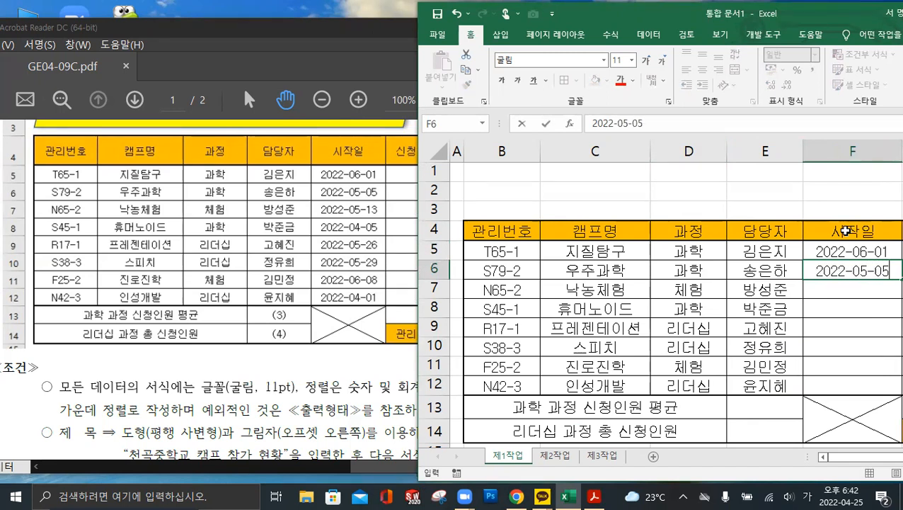
key("Return")
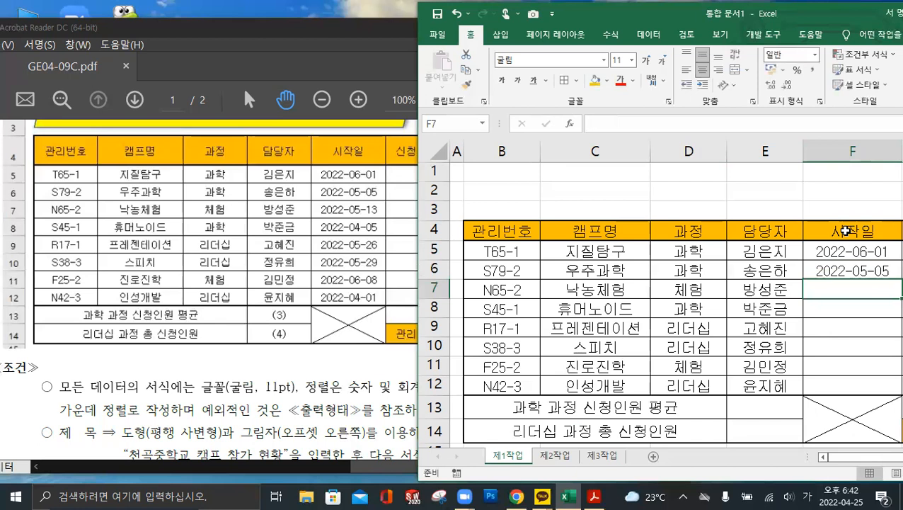
type("2022-05-")
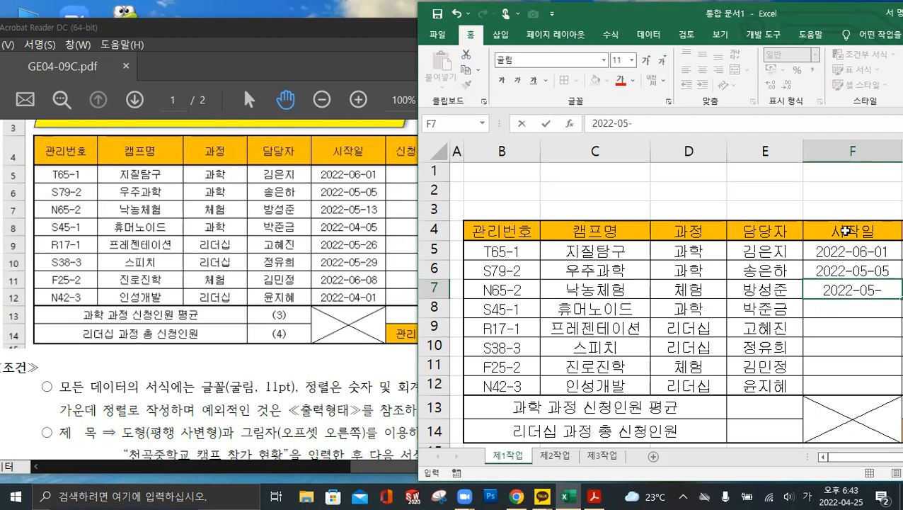
type("13")
key("Return")
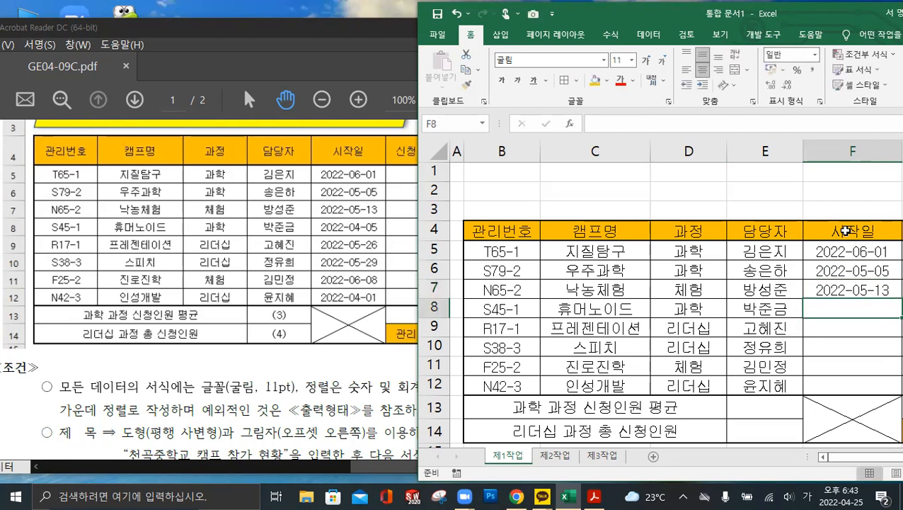
Enter the start dates 2022-04-05 in F8 and 2022-05-26 in F9
type("200")
type("2")
key("BackSpace")
key("BackSpace")
type("2")
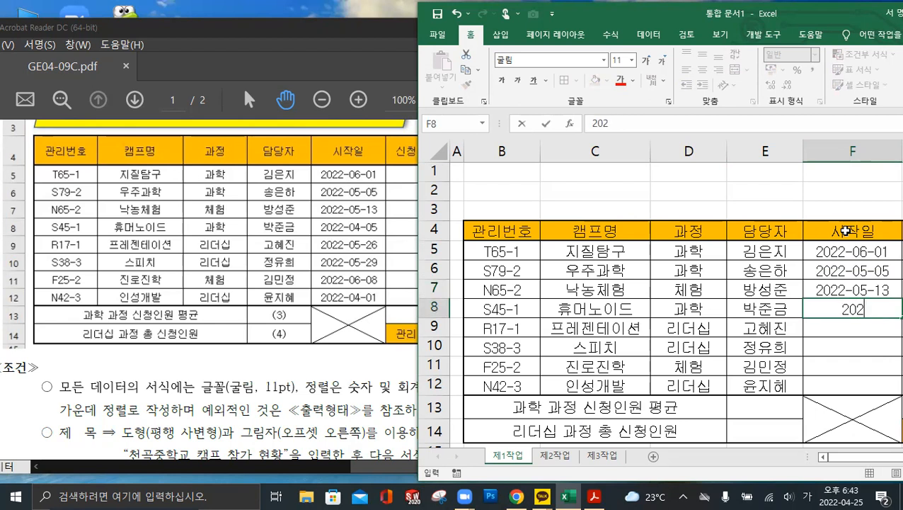
type("2-04-")
type("05")
key("Return")
type("20")
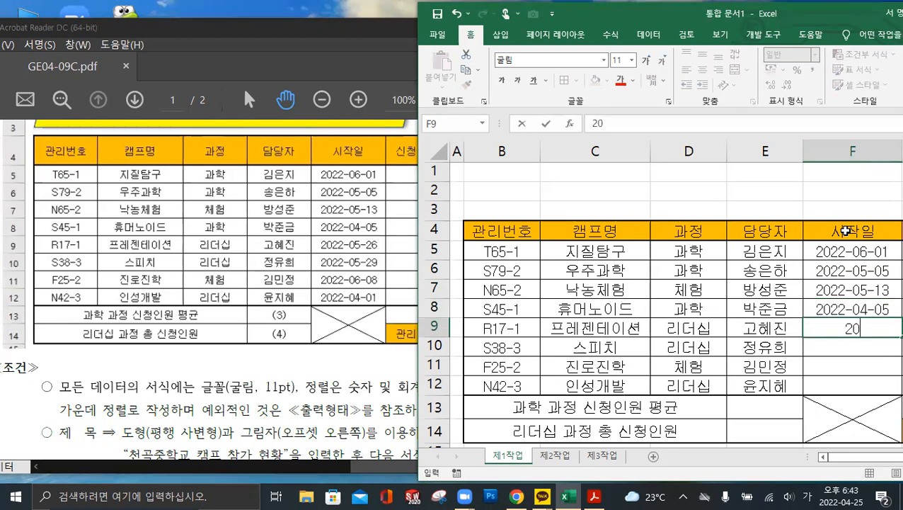
type("22-05-26")
key("Return")
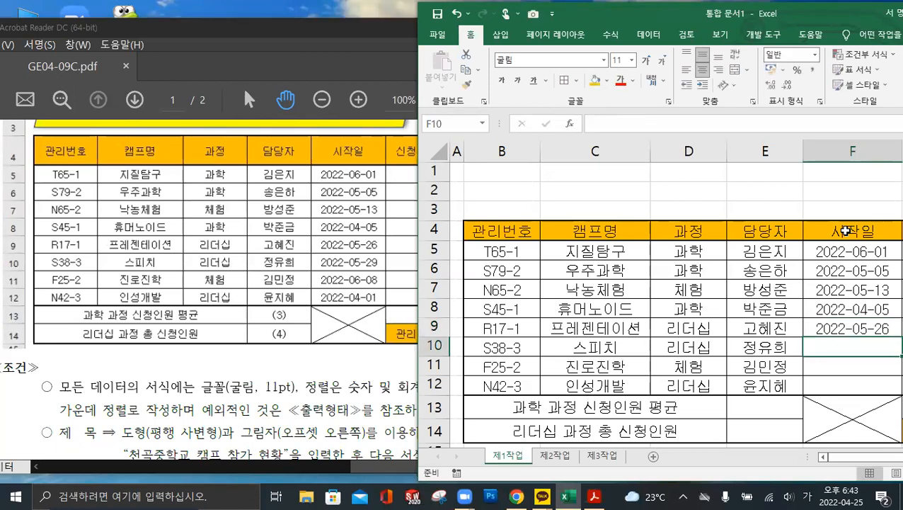
Complete the start dates with 2022-05-29 in F10, 2022-06-08 in F11 and 2022-04-01 in F12
type("20")
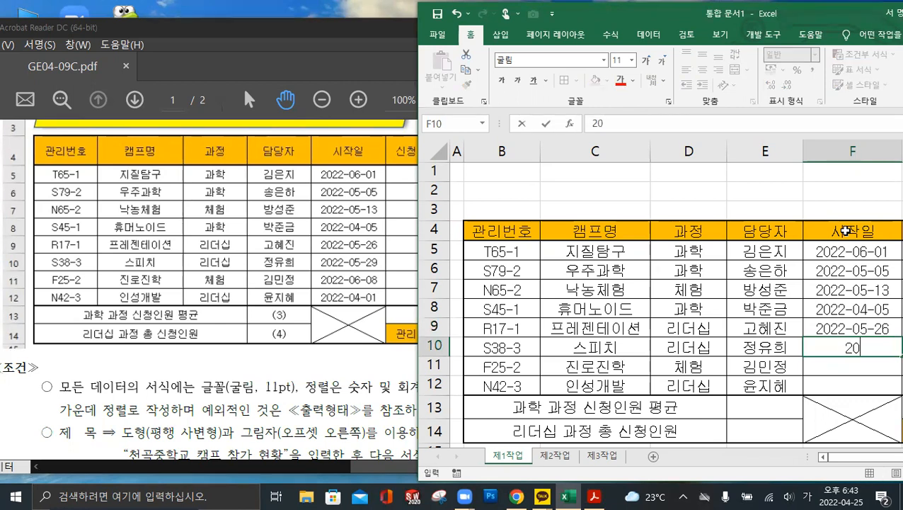
type("22-")
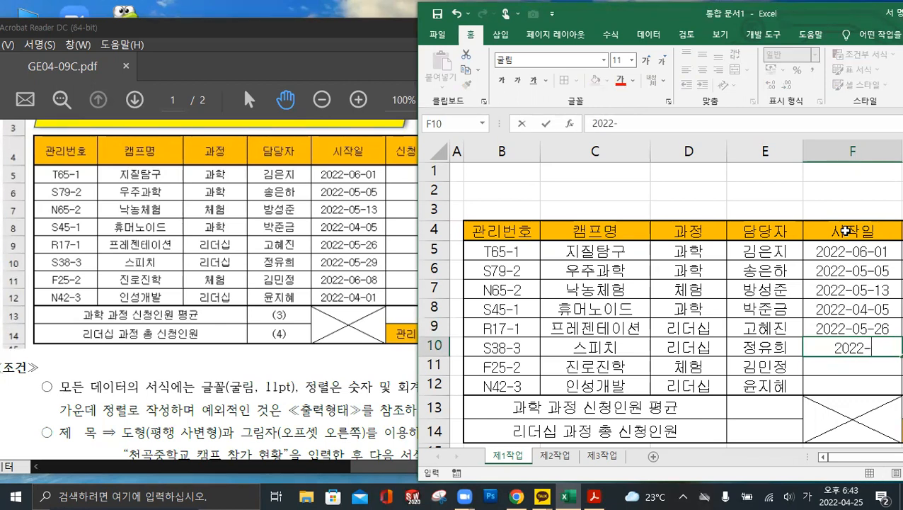
type("05")
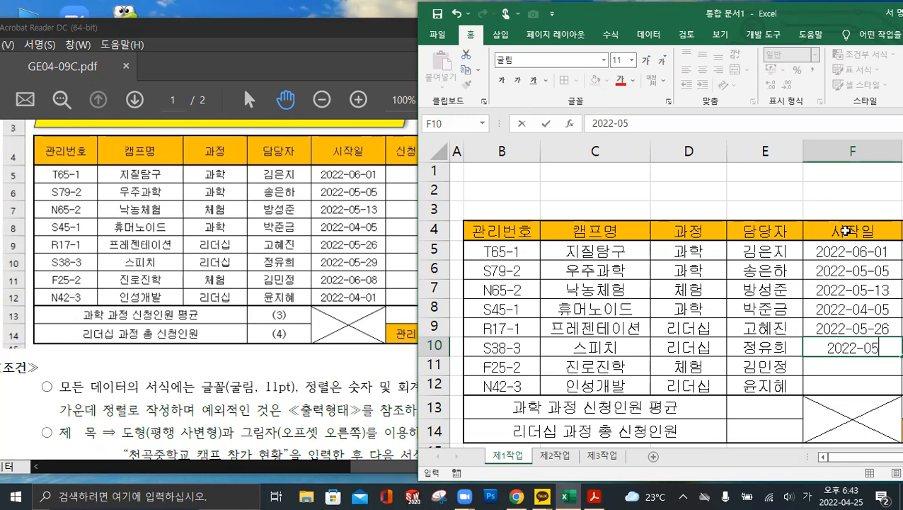
type("-29")
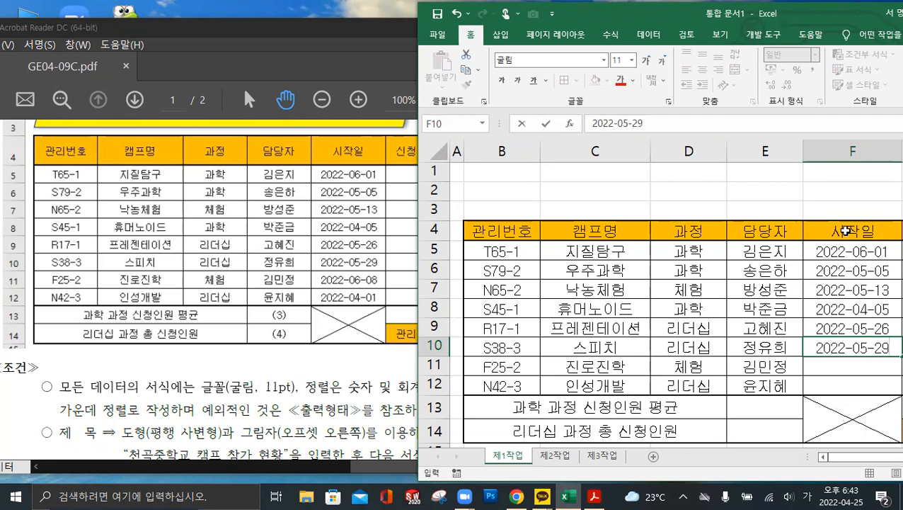
key("Return")
type("2")
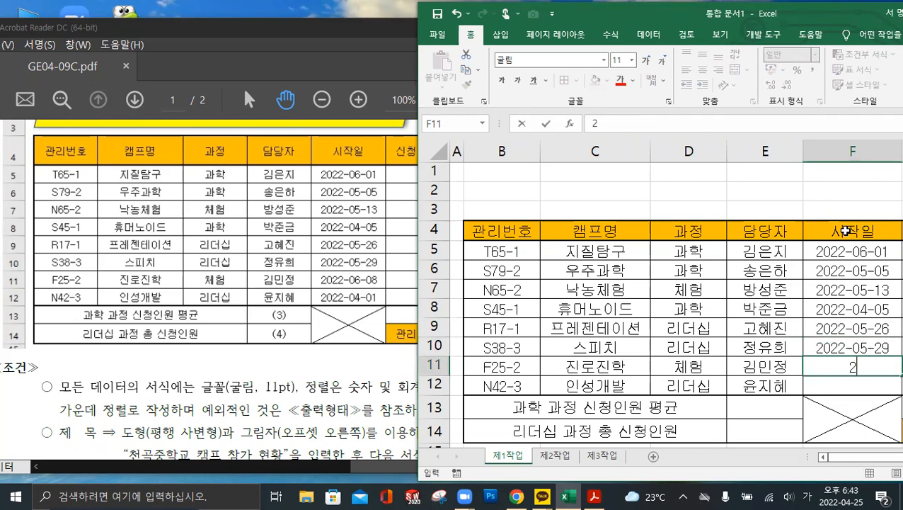
type("022-06-08")
key("Return")
type("2022-")
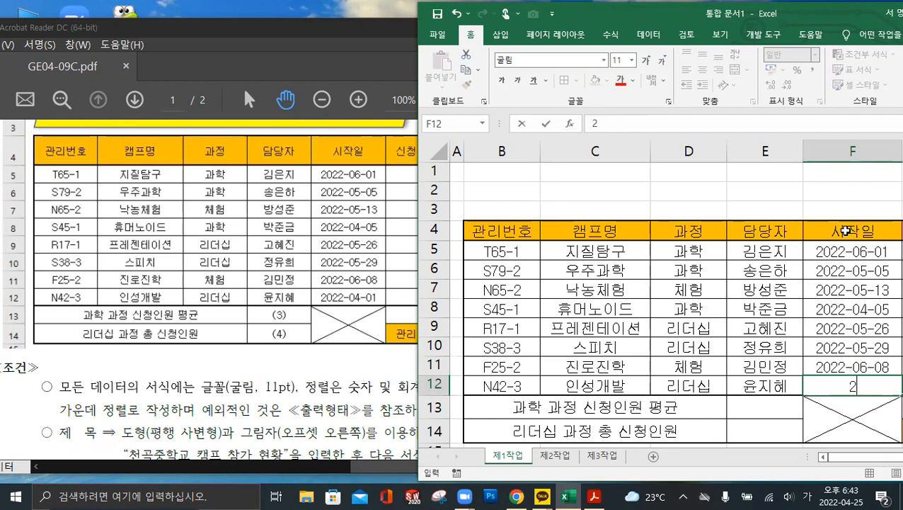
type("0")
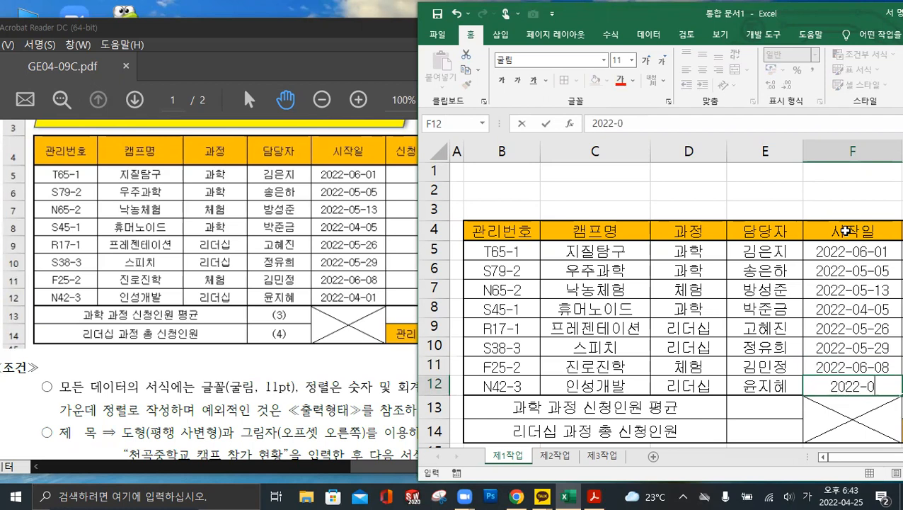
type("4-01")
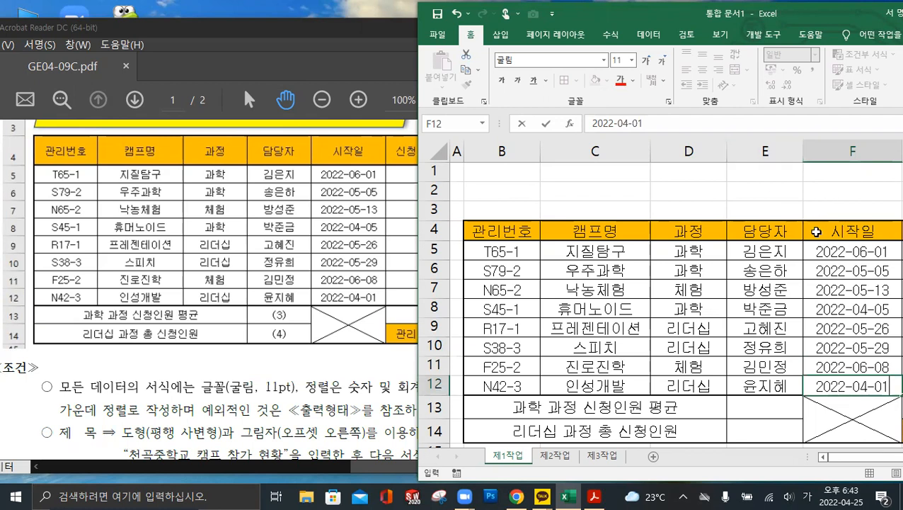
left_click(823, 270)
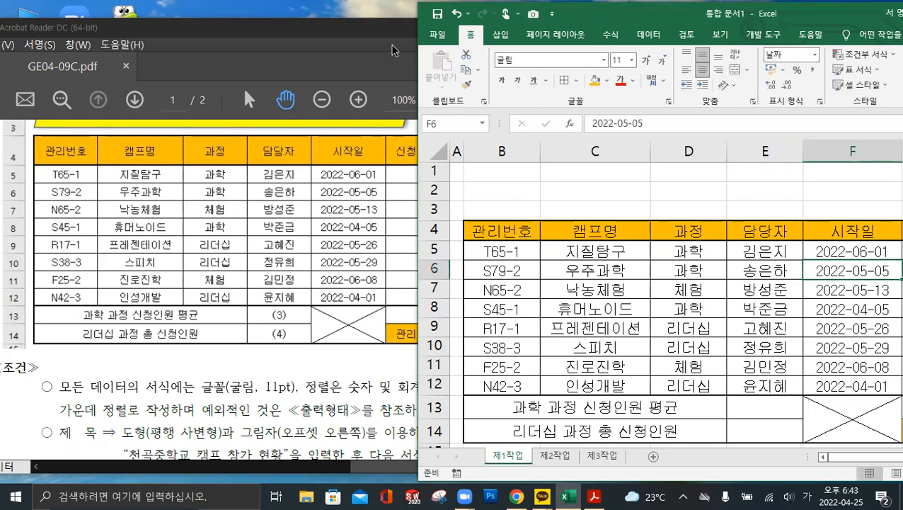
Rearrange the workbook and PDF windows so the empty columns G to J sit beside the PDF's remaining columns
left_click_drag(651, 14, 326, 146)
left_click(343, 29)
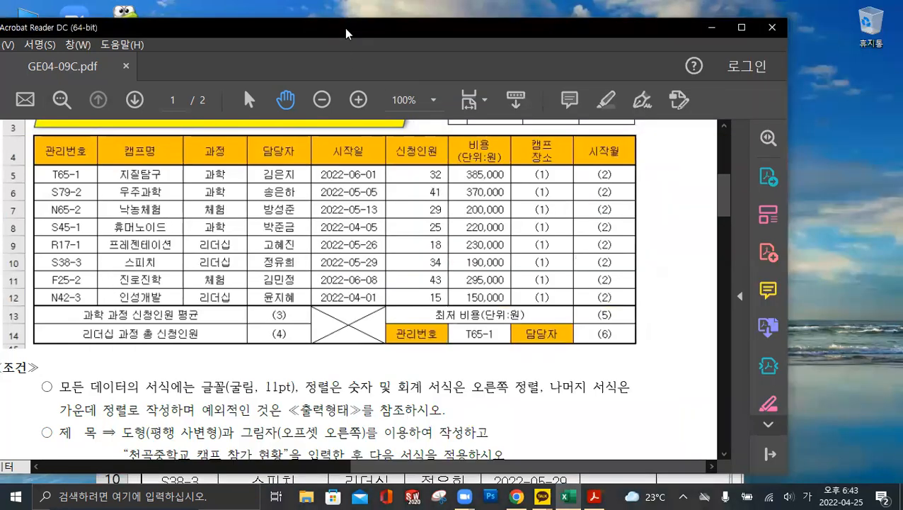
left_click_drag(346, 33, 623, 21)
left_click(161, 153)
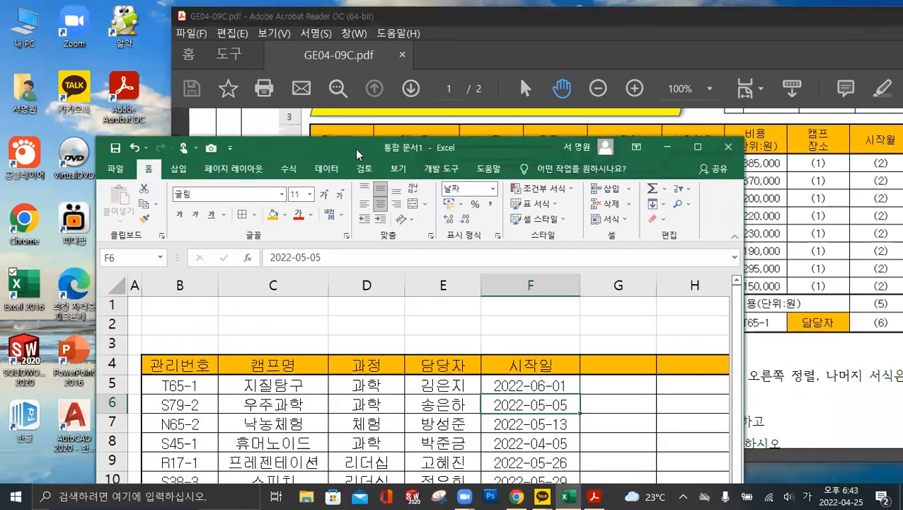
left_click_drag(356, 154, 245, 40)
left_click_drag(456, 480, 535, 483)
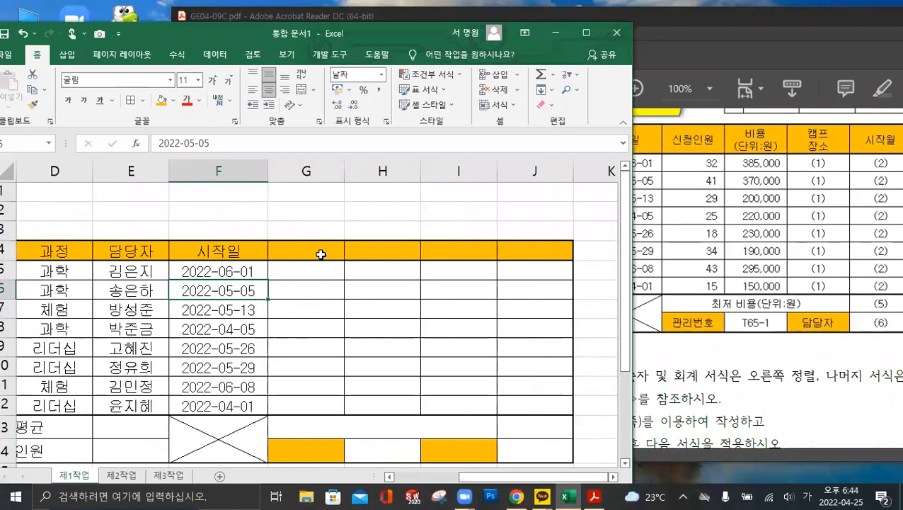
Enter the header 신청인원 in G4 and the applicant counts 32, 41, 29 and 25 in G5 to G8
left_click(321, 254)
type("신청인원")
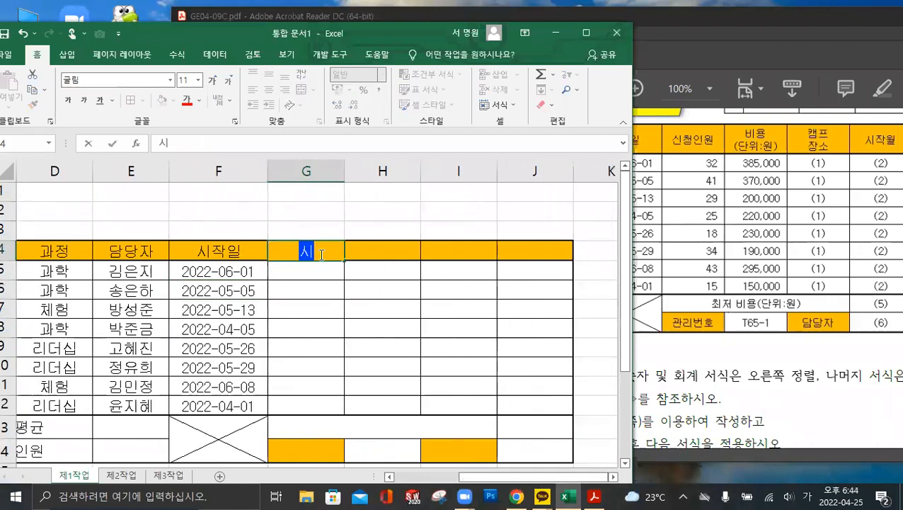
key("Return")
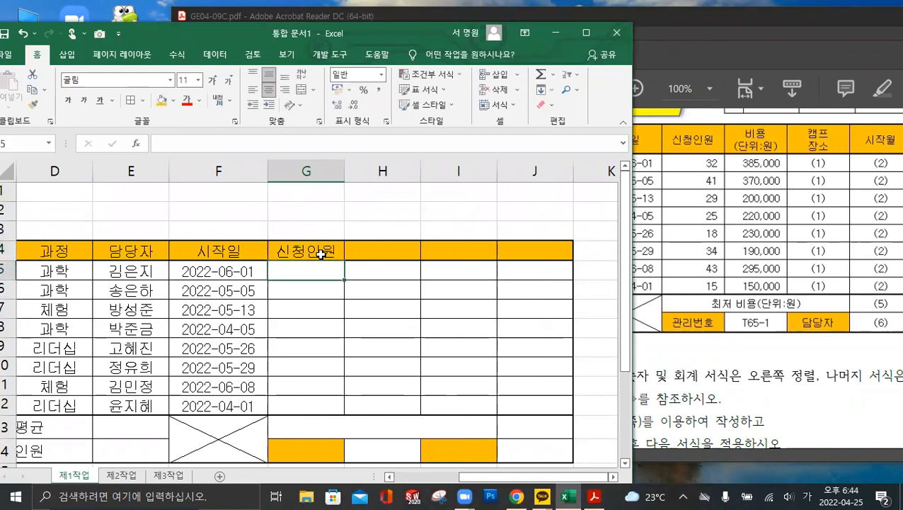
type("32")
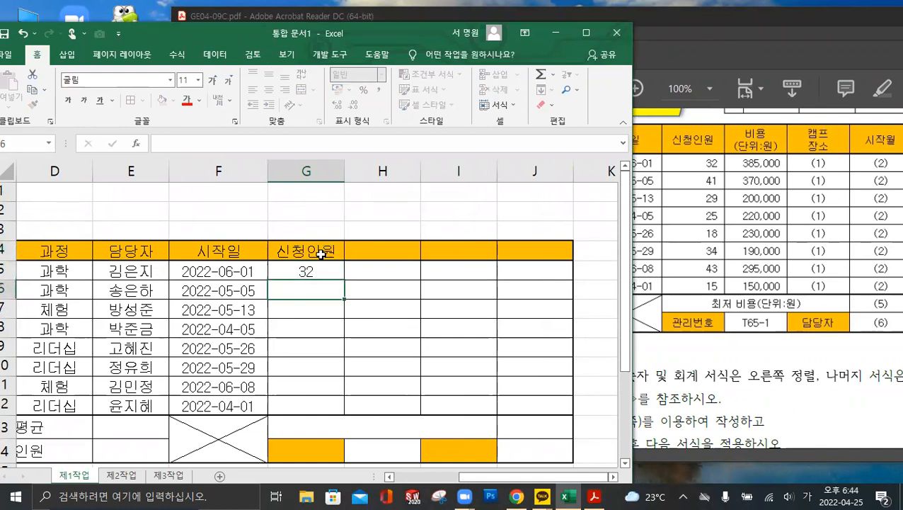
key("Return")
type("41")
key("Return")
type("29")
key("Return")
type("25")
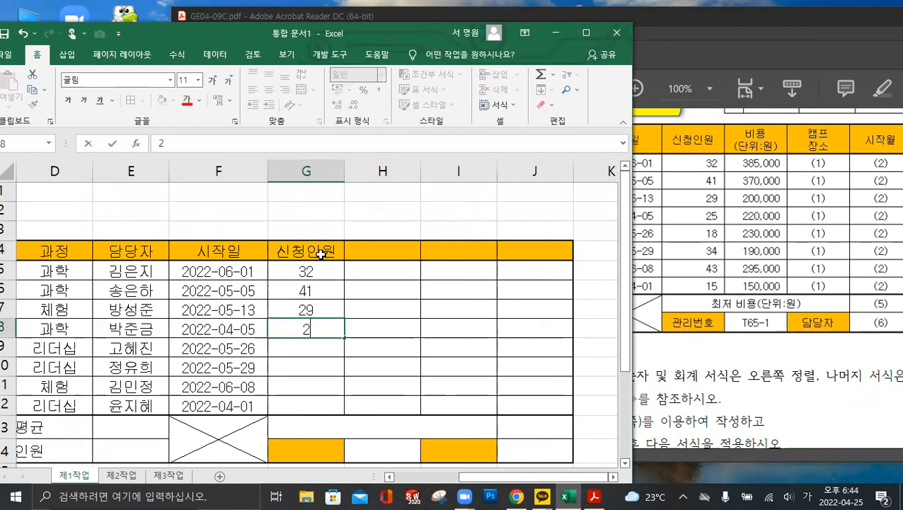
key("Return")
Complete the 신청인원 column with 18, 34, 43 and 15 in G9 to G12
type("18")
key("Return")
type("34")
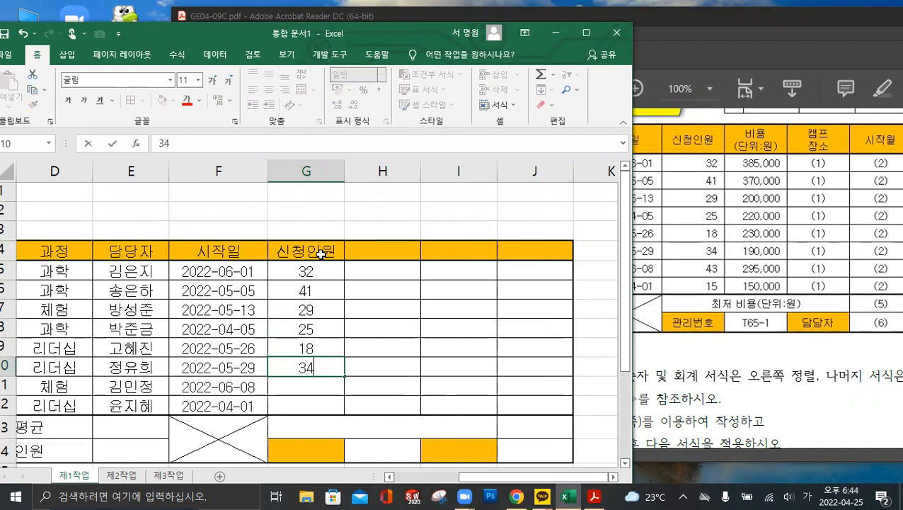
key("Return")
type("43")
key("Return")
type("15")
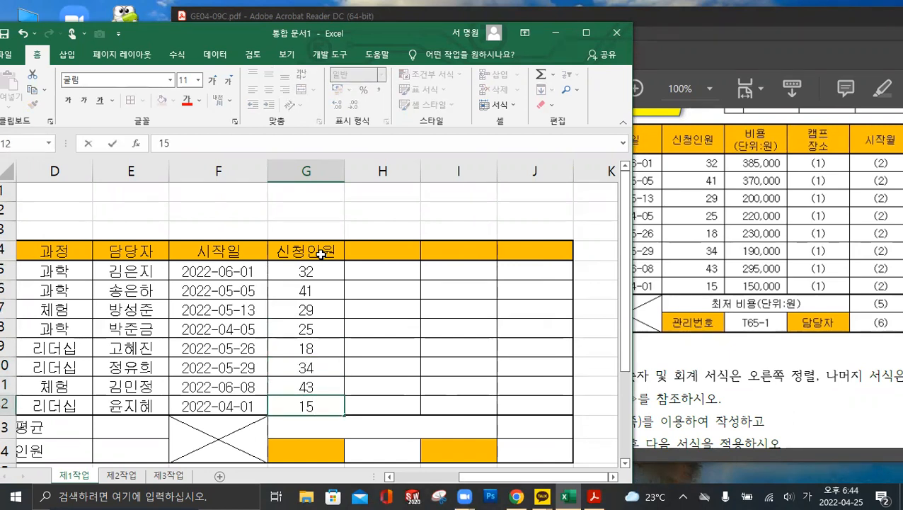
Enter the two-line header 비용 / (단위:원) in H4 and the first cost 385000 in H5
left_click(381, 255)
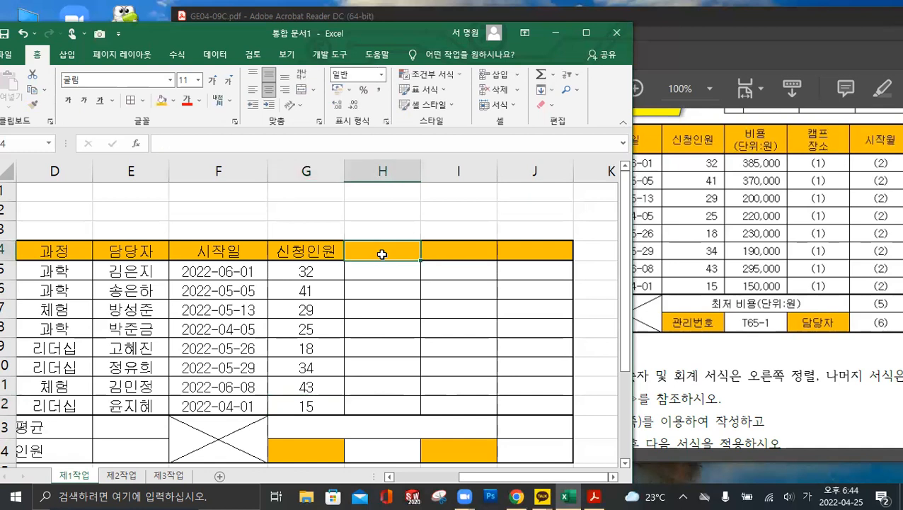
type("비용")
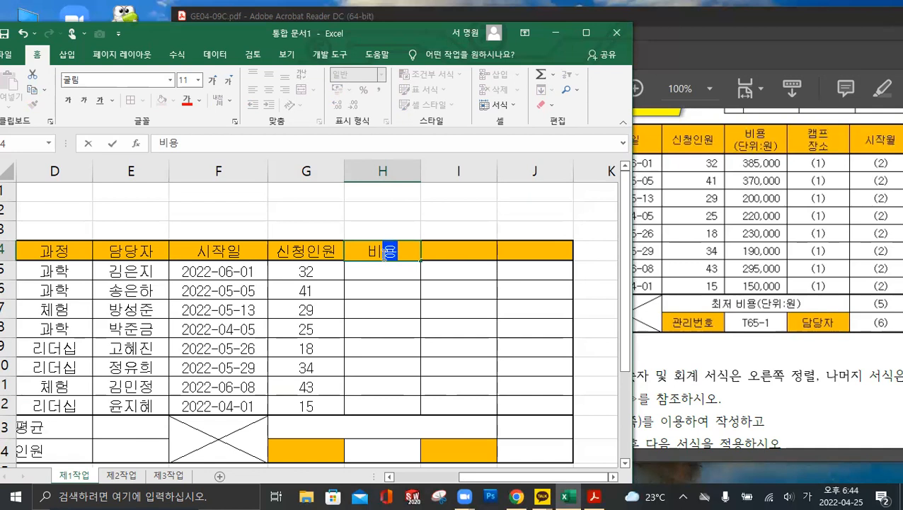
key("Return")
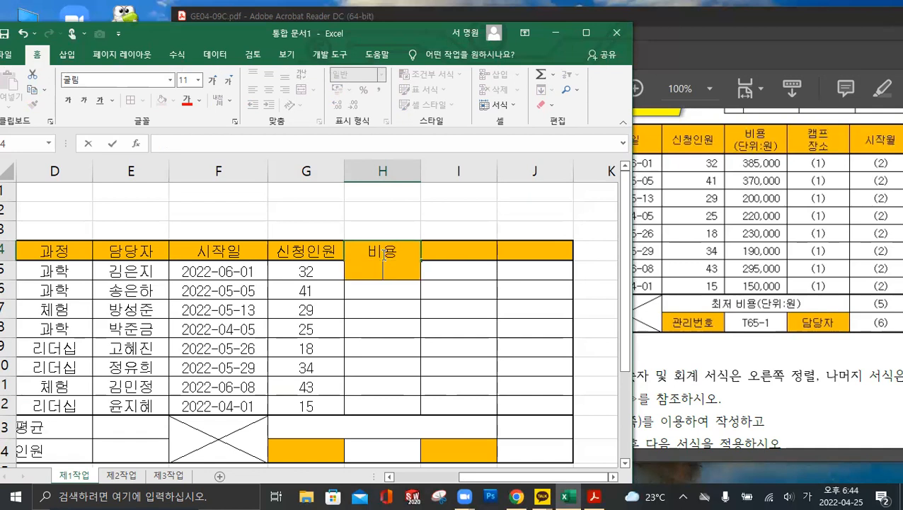
type("(단위:ㅇ원)")
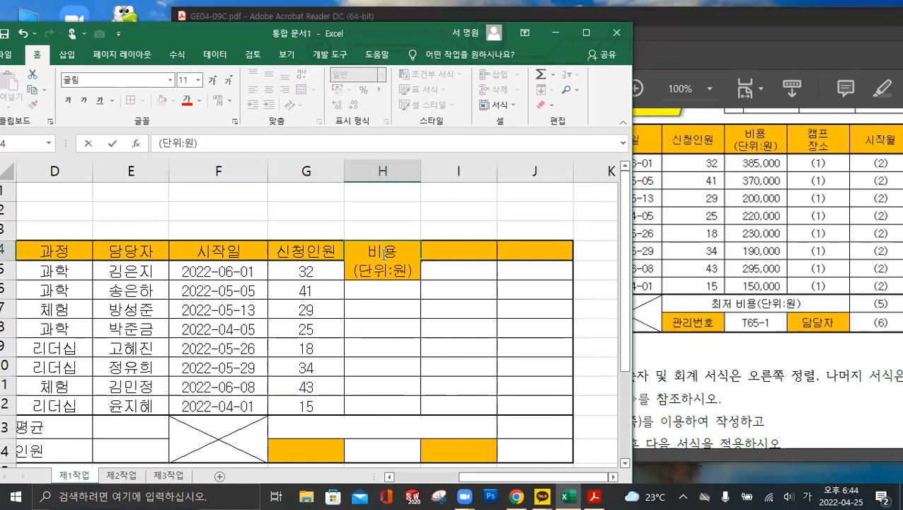
key("Return")
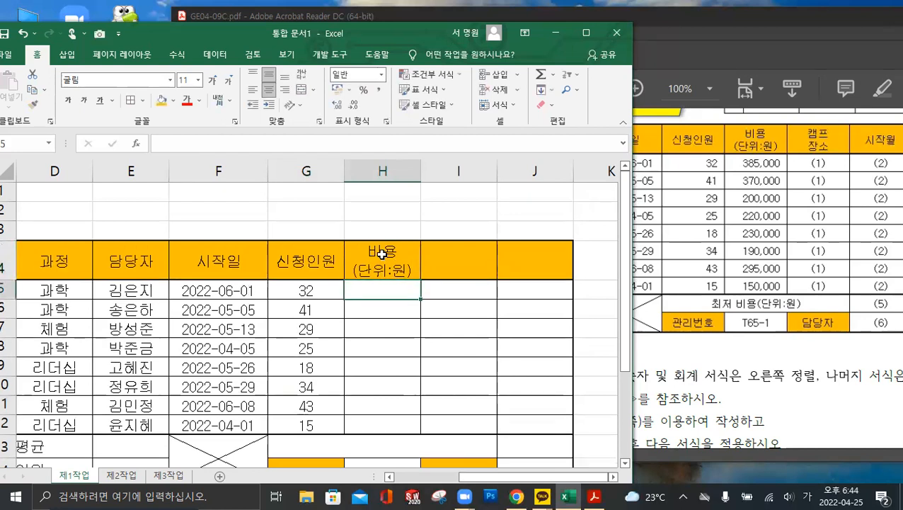
type("385000")
key("Return")
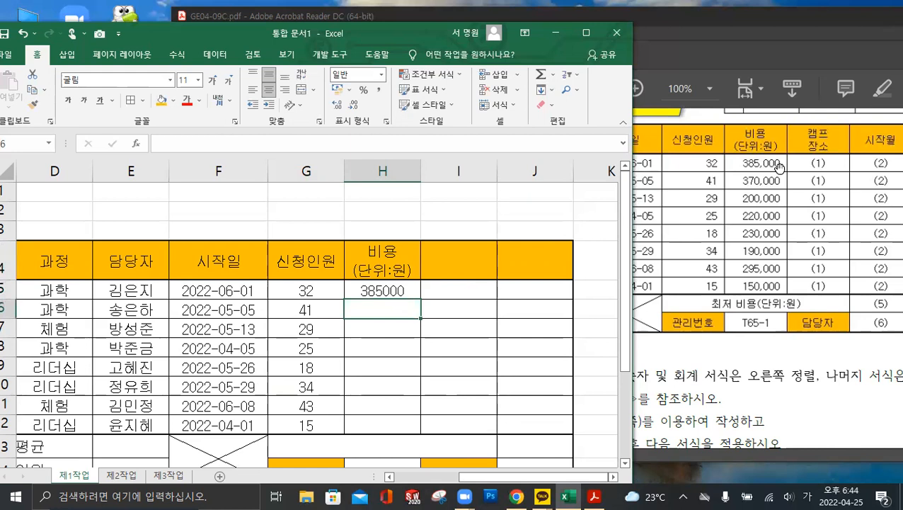
Apply the comma number style to the applicant counts and costs in G5:H12
left_click_drag(345, 291, 380, 422)
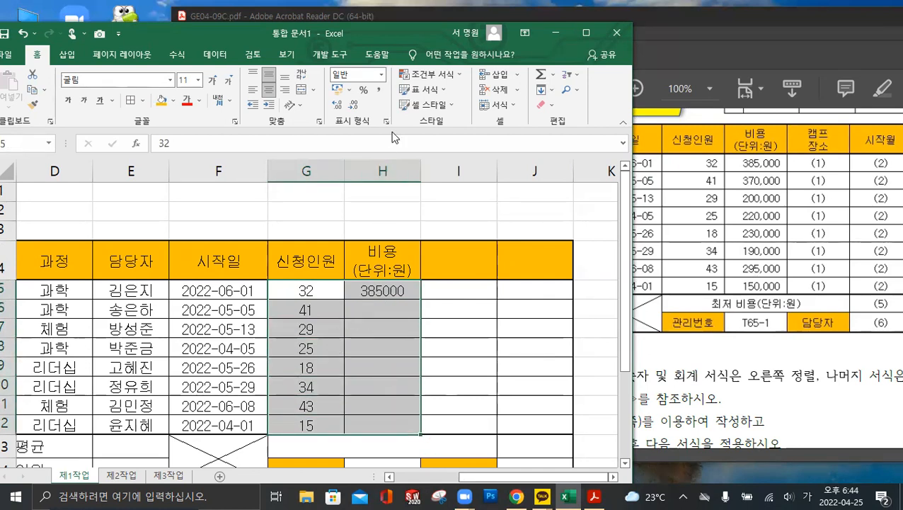
key("ctrl")
key("ctrl")
key("ctrl")
key("ctrl")
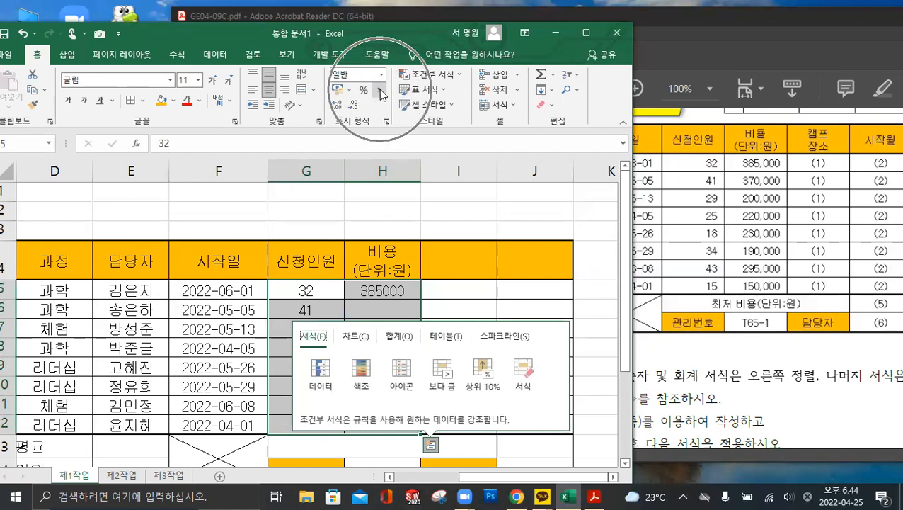
left_click(381, 92)
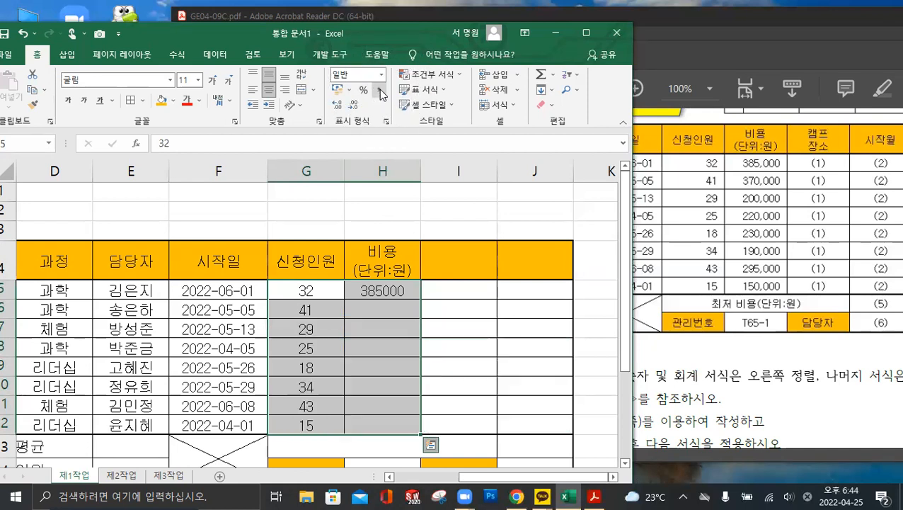
Enter the costs 370000, 200000 and 220000 in H6 to H8
left_click(407, 312)
type("37")
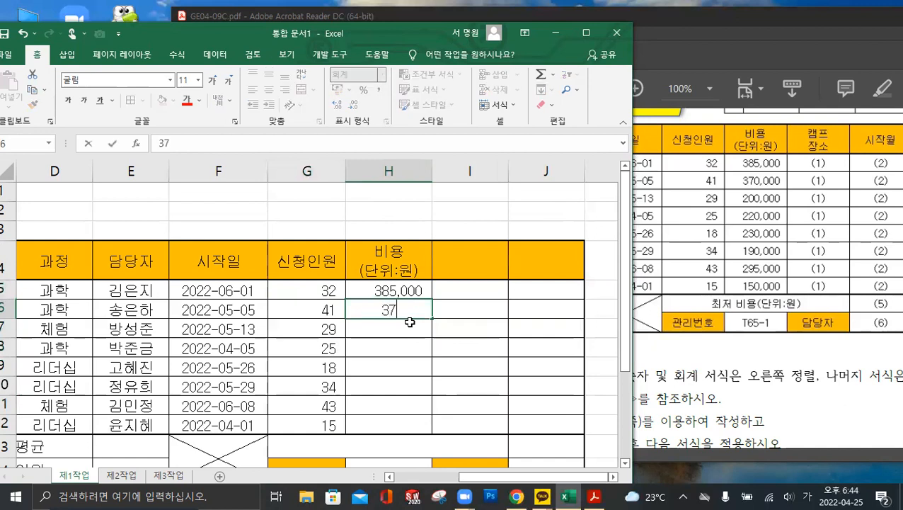
type("0,000")
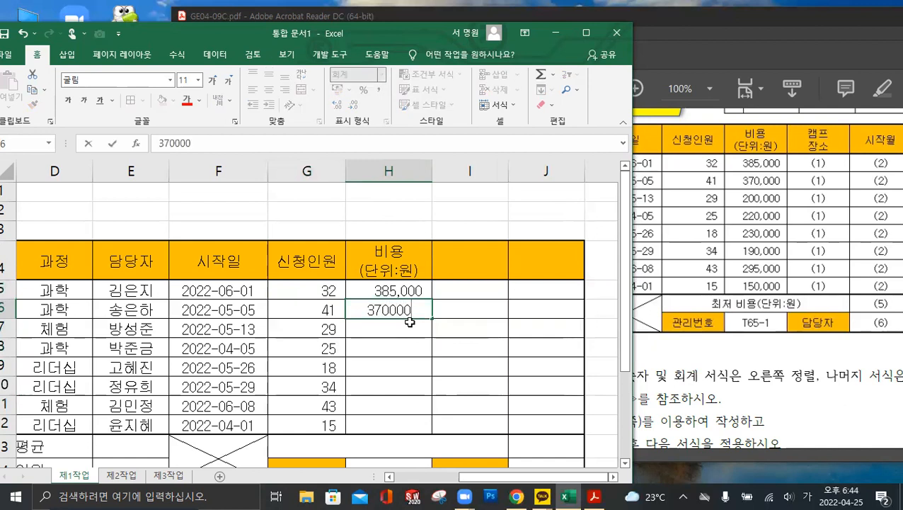
key("Return")
type("200000")
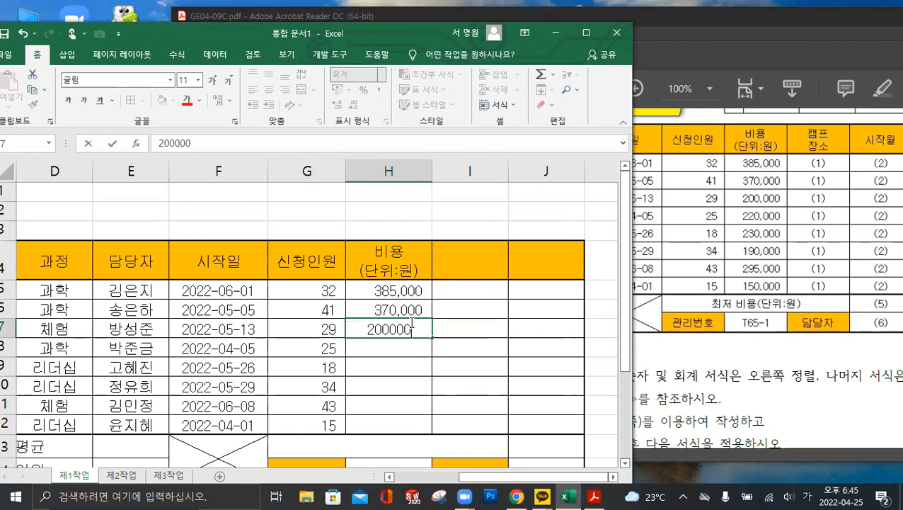
key("Return")
type("220")
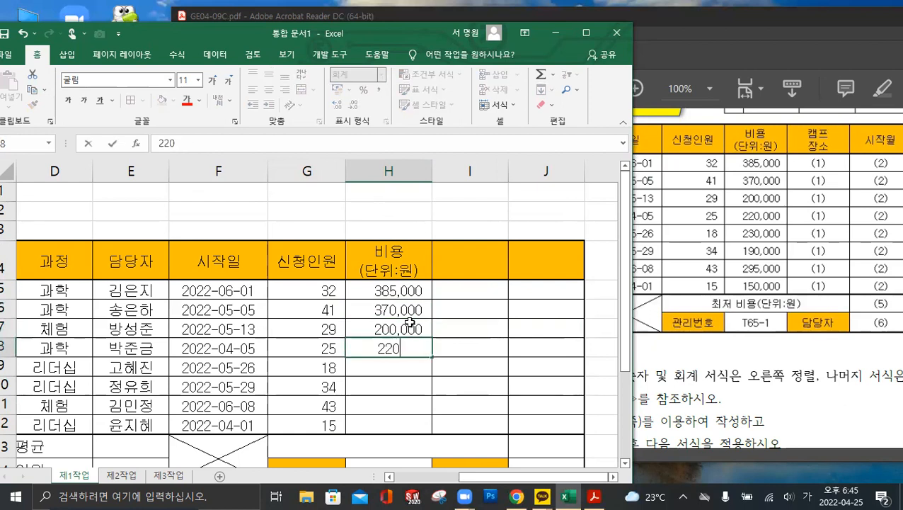
type("000")
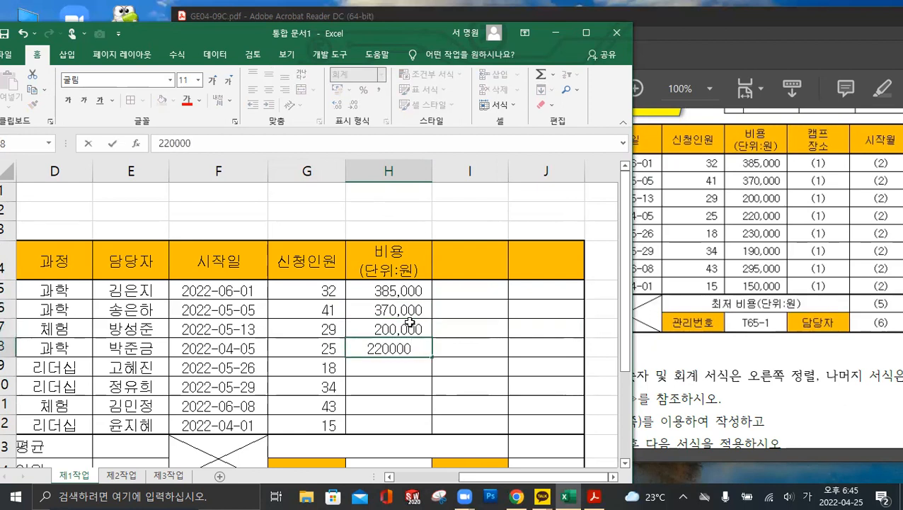
key("Return")
Complete the cost column with 230000, 190000, 295000 and 150000 in H9 to H12
type("23")
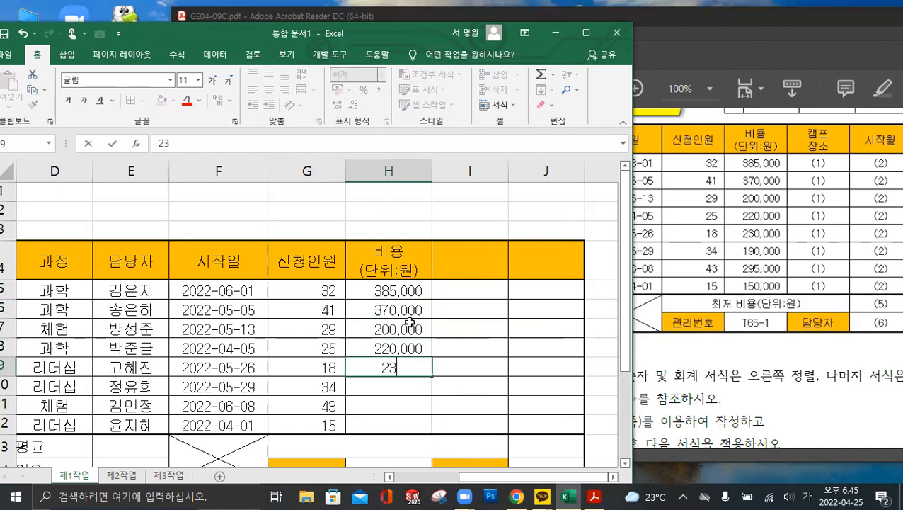
type("0,000")
key("Return")
type("190,")
type("000")
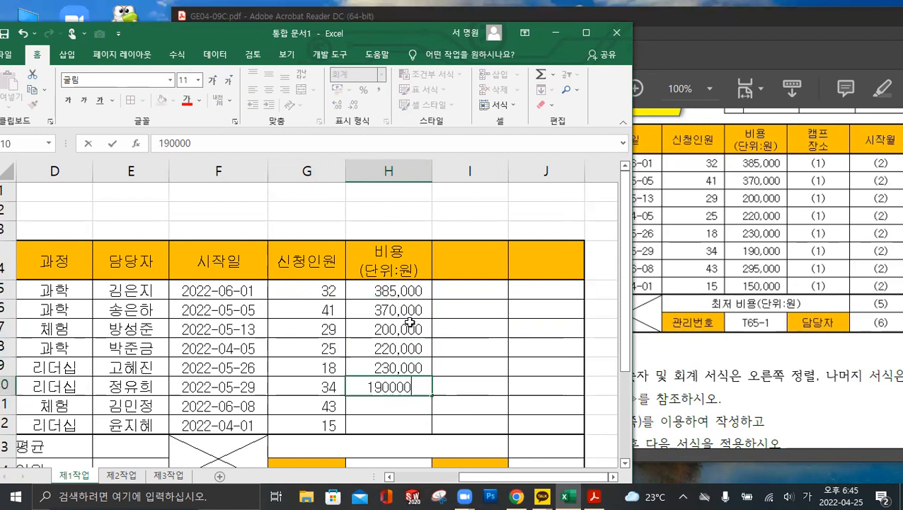
key("Return")
type("295000")
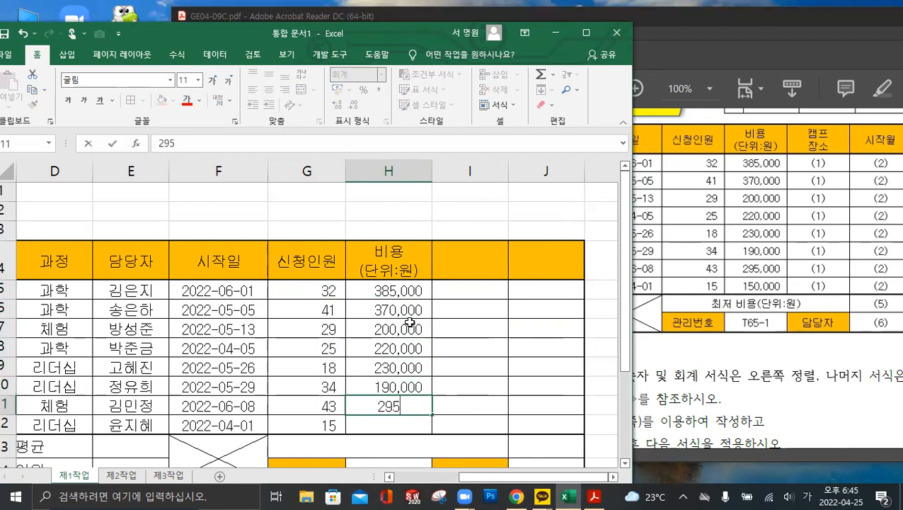
key("Return")
type("150000")
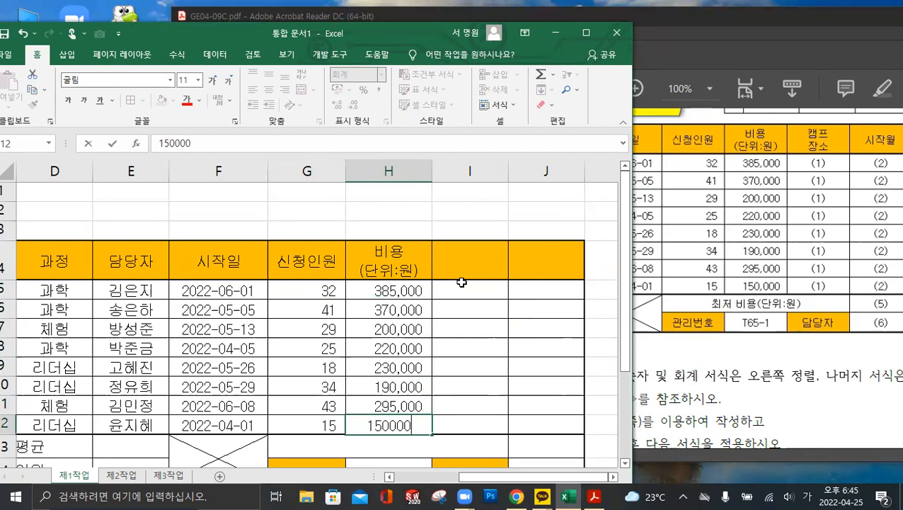
Enter the two-line header 캠프 / 장소 in I4 and the header 시작월 in J4
left_click(467, 257)
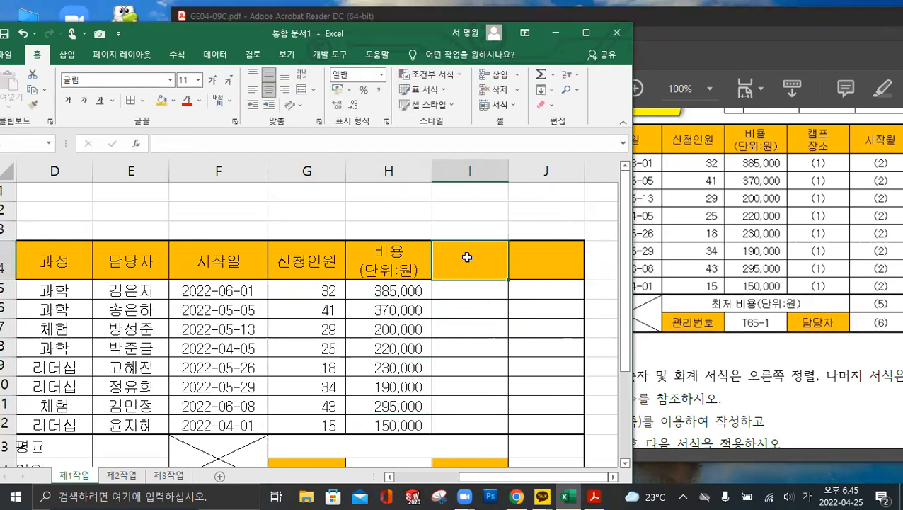
type("캠프")
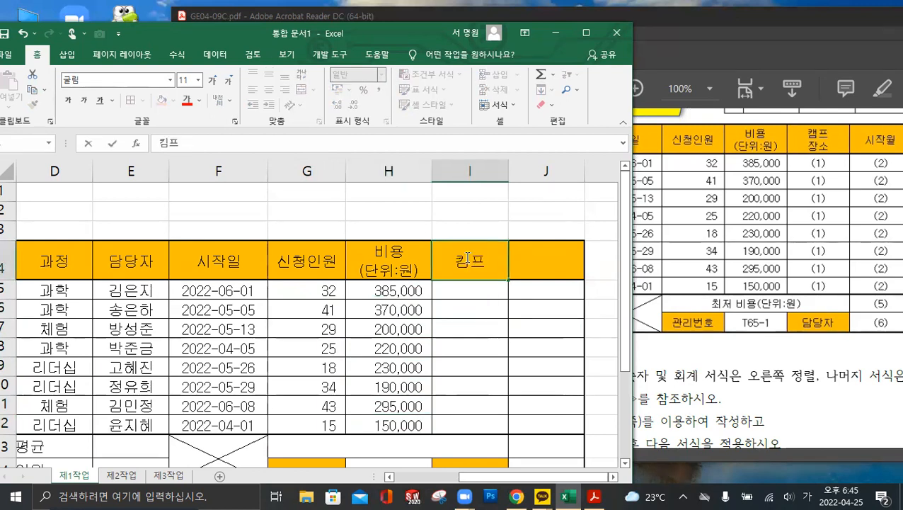
key("alt+Return")
type("장소")
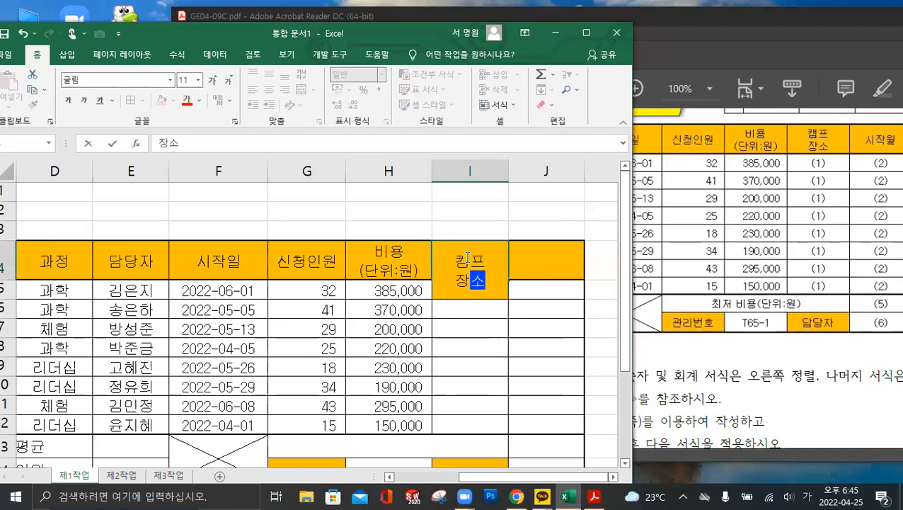
key("Tab")
double_click(466, 262)
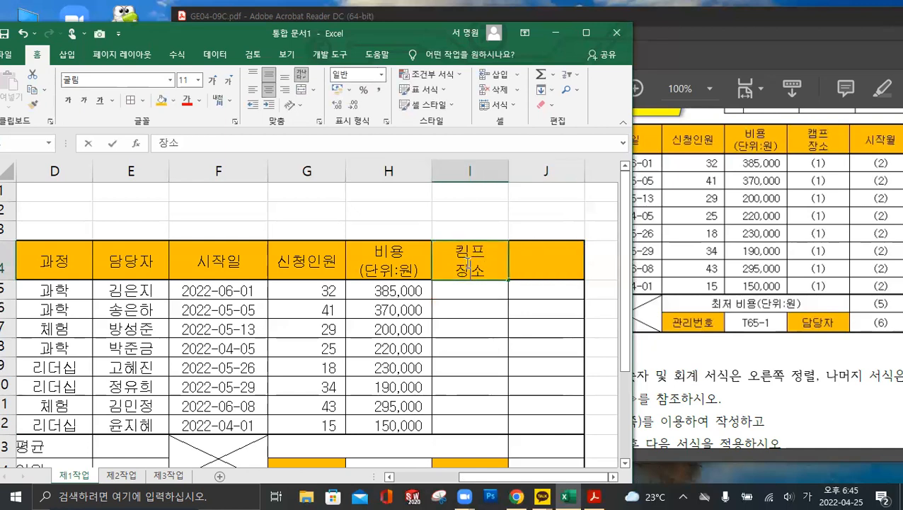
key("BackSpace")
type("캠")
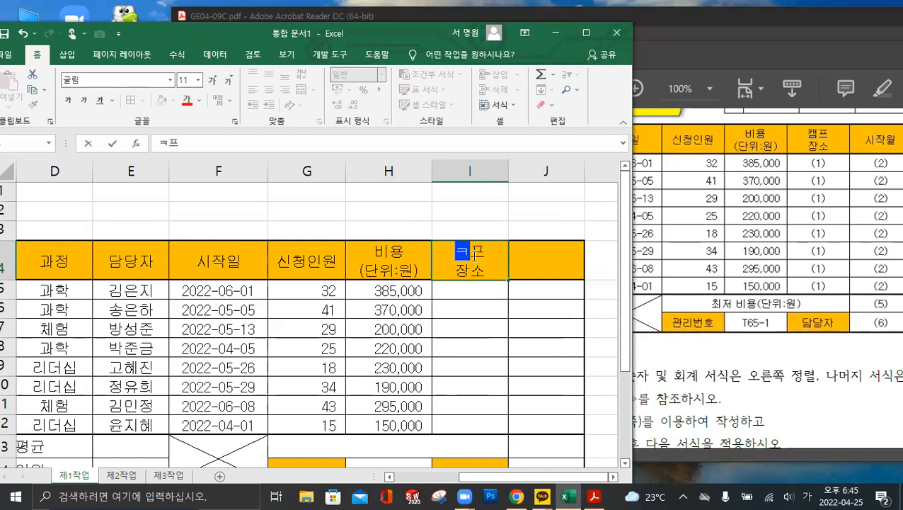
left_click(571, 251)
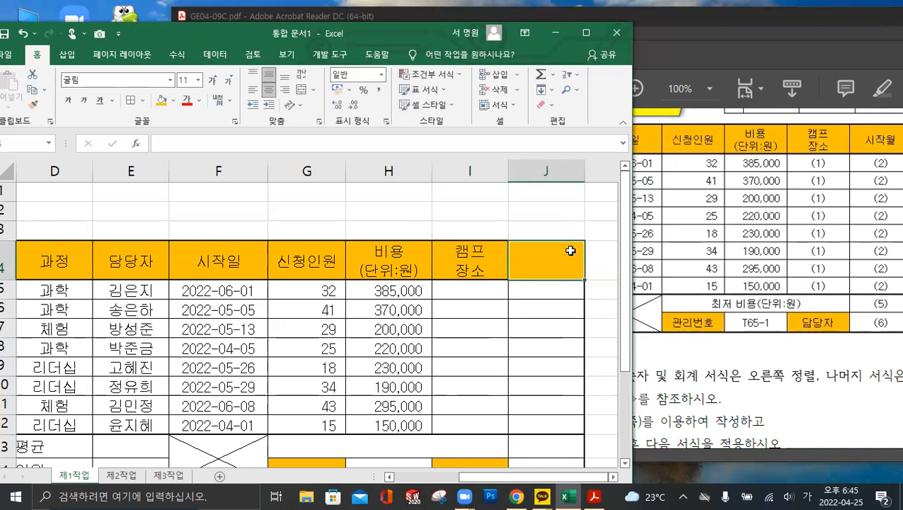
type("시작월")
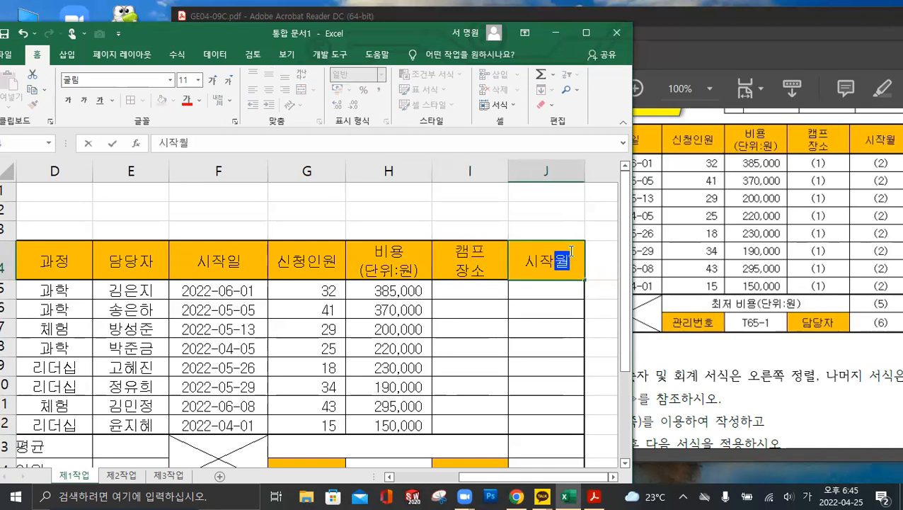
Enter the label 최저 비용(단위:원) in the merged cell G13
scroll(498, 252, "down", 1)
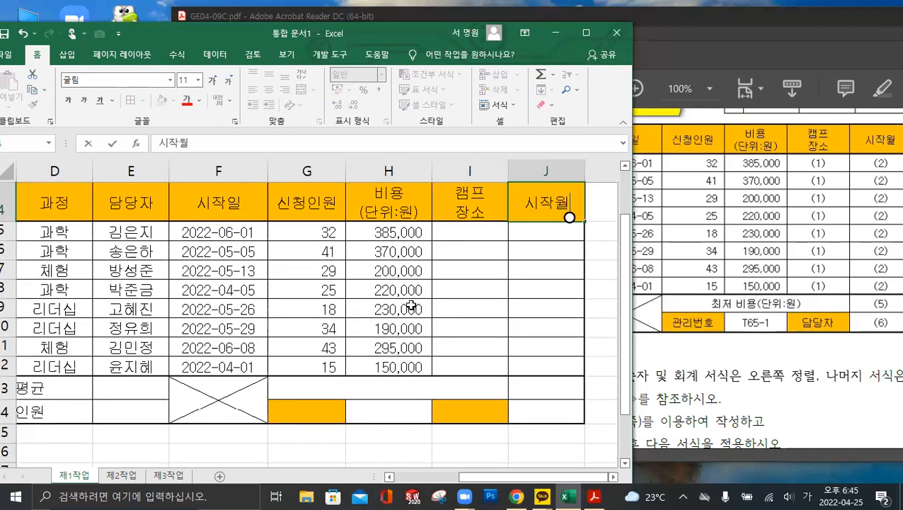
left_click(329, 394)
type("최저 ")
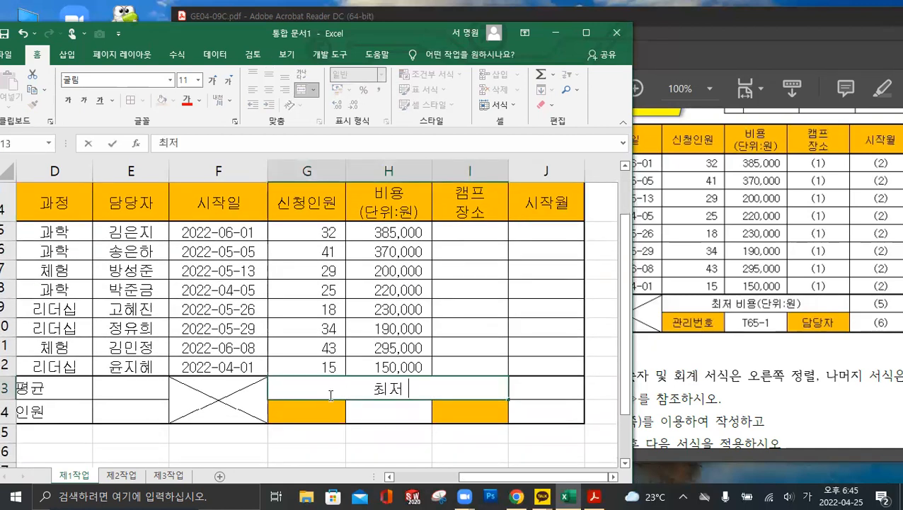
type("비용(ㄷㅏㄴ")
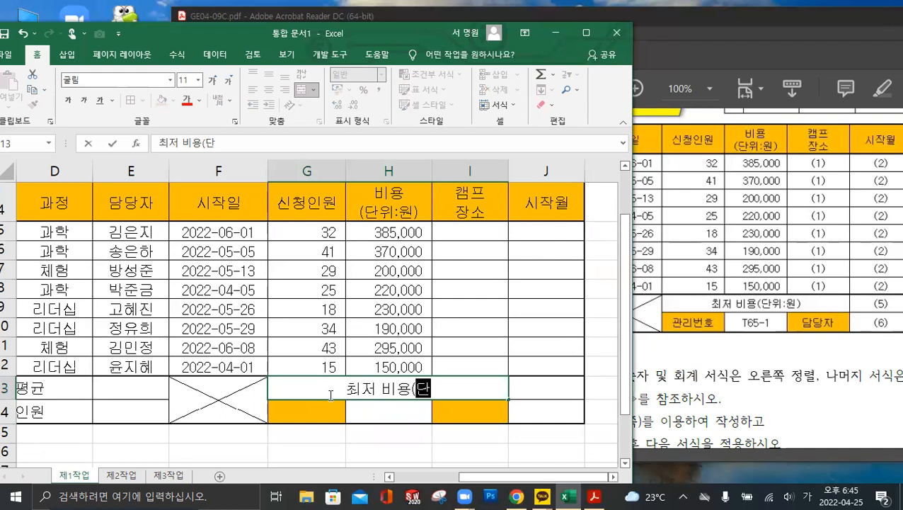
type("위:")
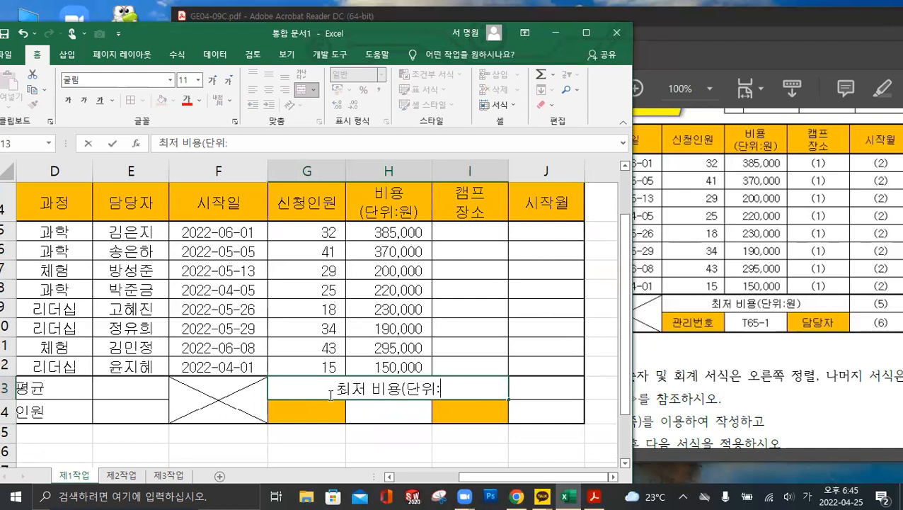
type("원)")
key("Return")
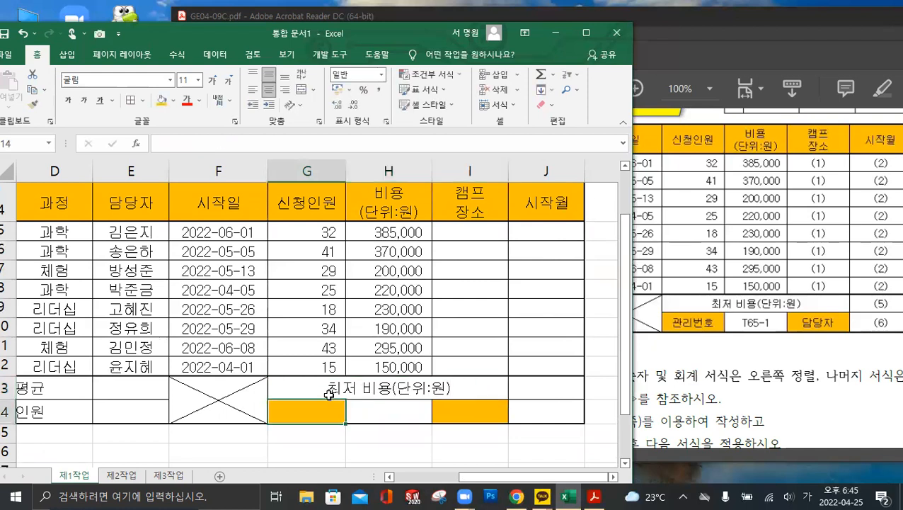
Enter the labels 관리번호 in G14 and 담당자 in I14
type("관리번호")
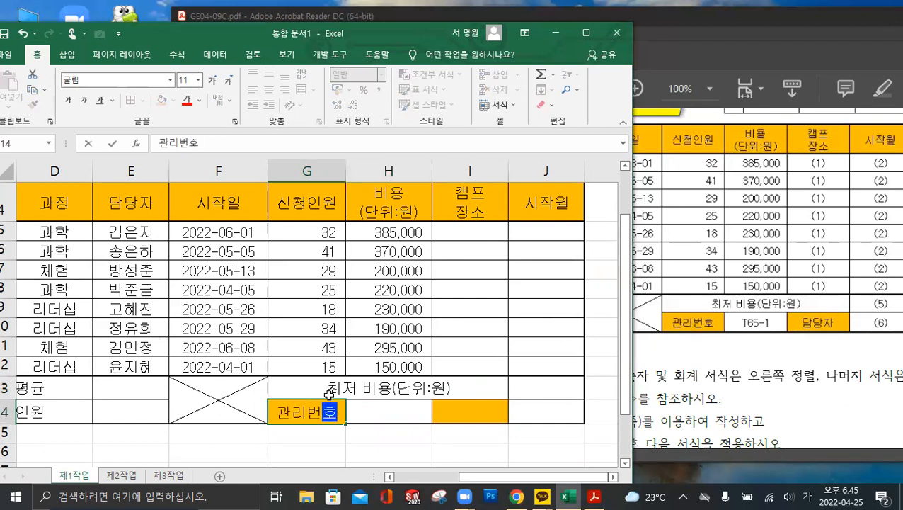
left_click(381, 404)
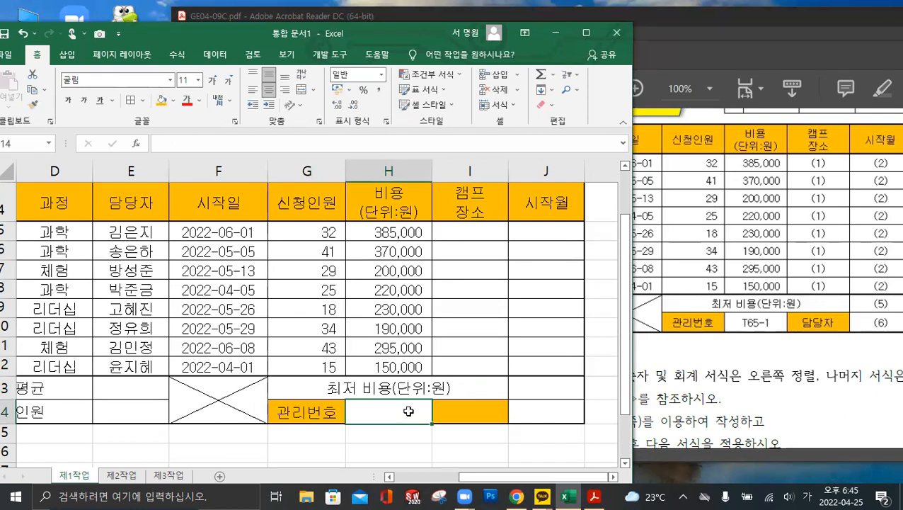
left_click(460, 415)
type("담당자")
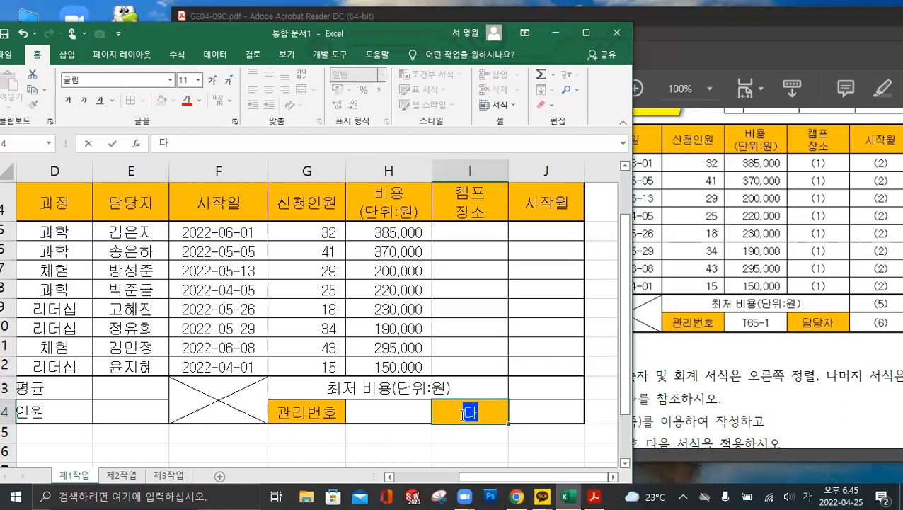
left_click(536, 345)
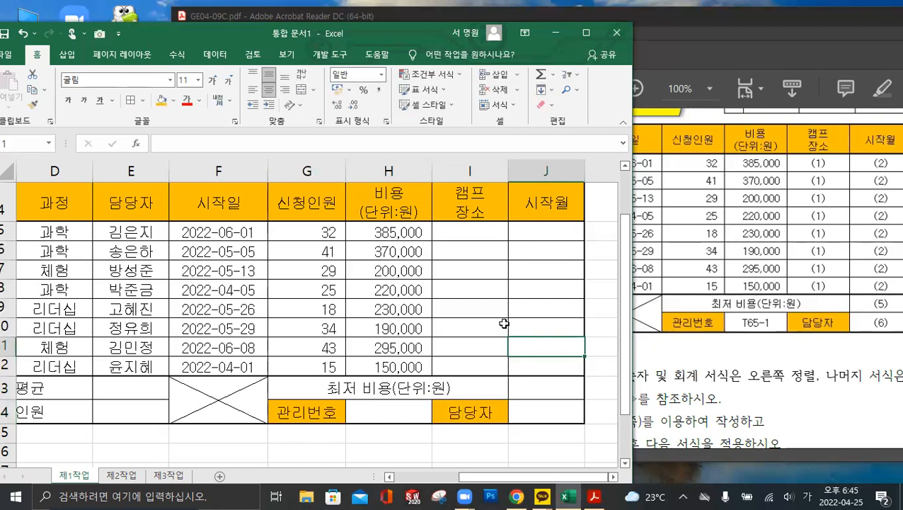
Move and widen the workbook window so the whole table from column B to J fits in view
left_click_drag(626, 309, 630, 293)
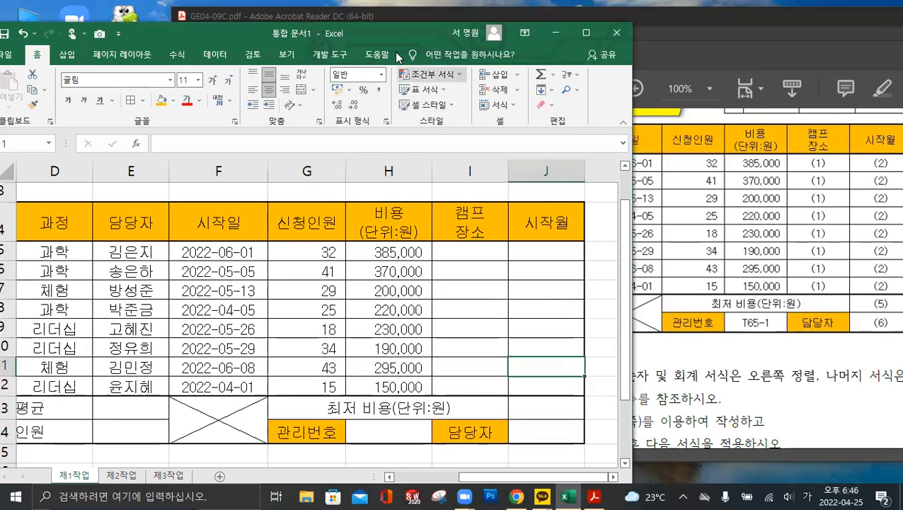
left_click_drag(388, 33, 470, 31)
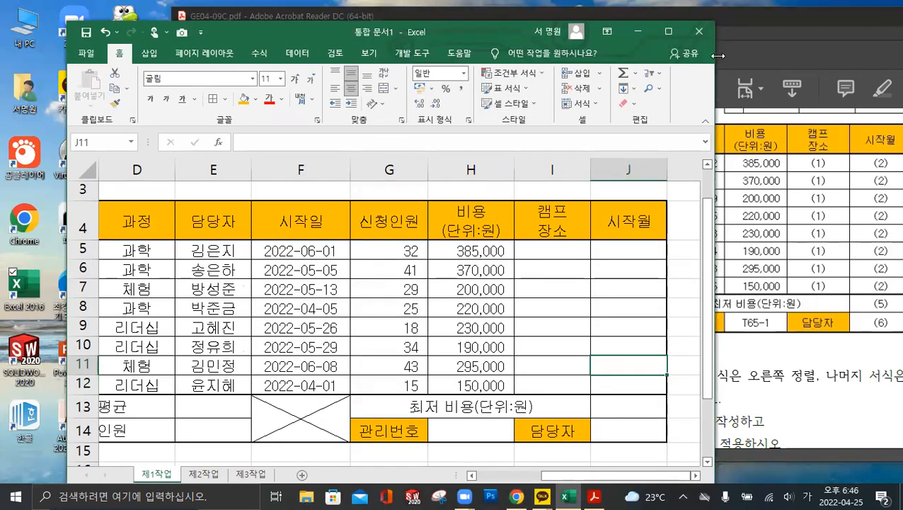
left_click_drag(718, 56, 889, 55)
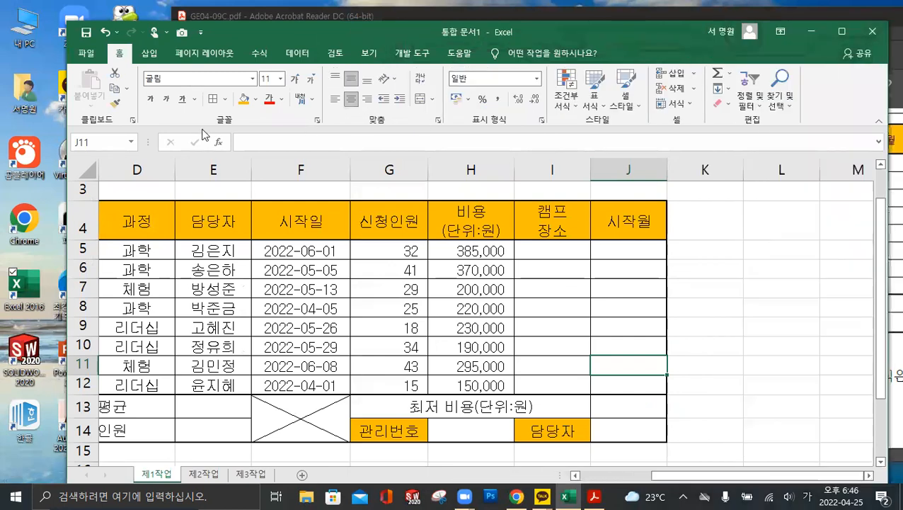
left_click_drag(717, 477, 669, 481)
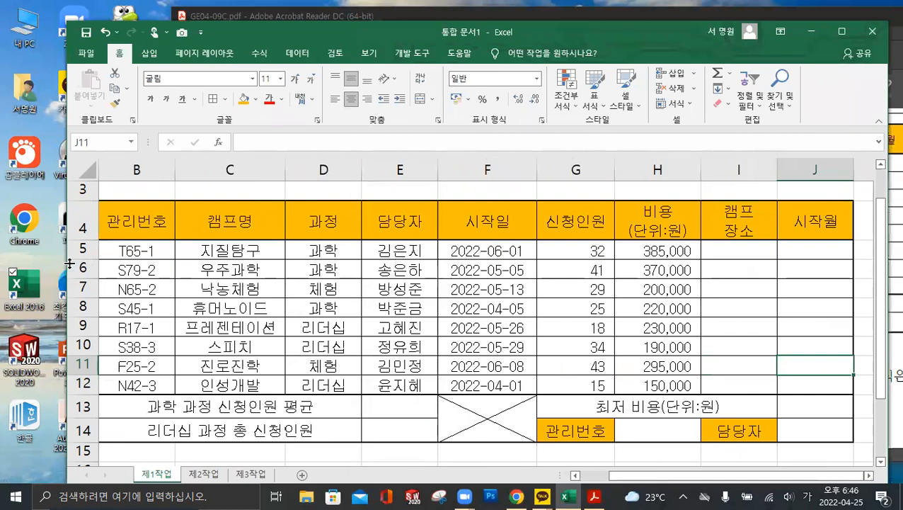
left_click_drag(65, 261, 1, 261)
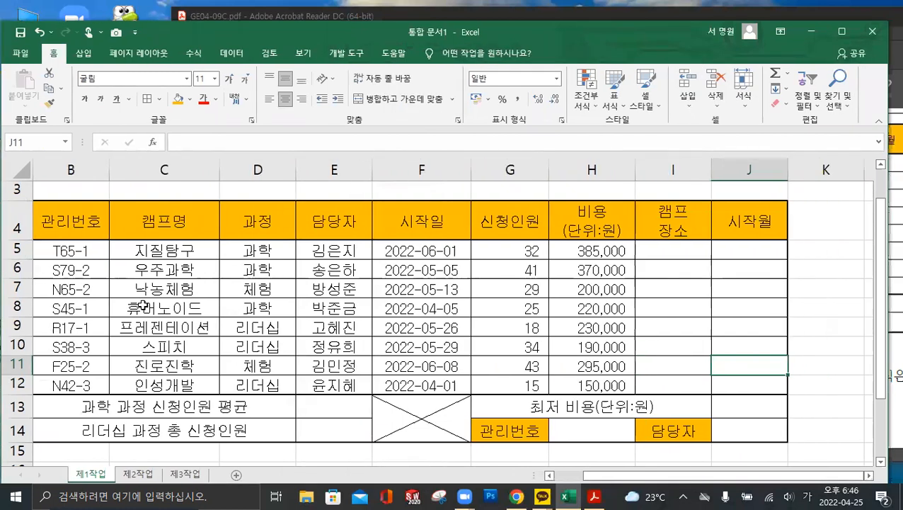
left_click_drag(643, 476, 582, 478)
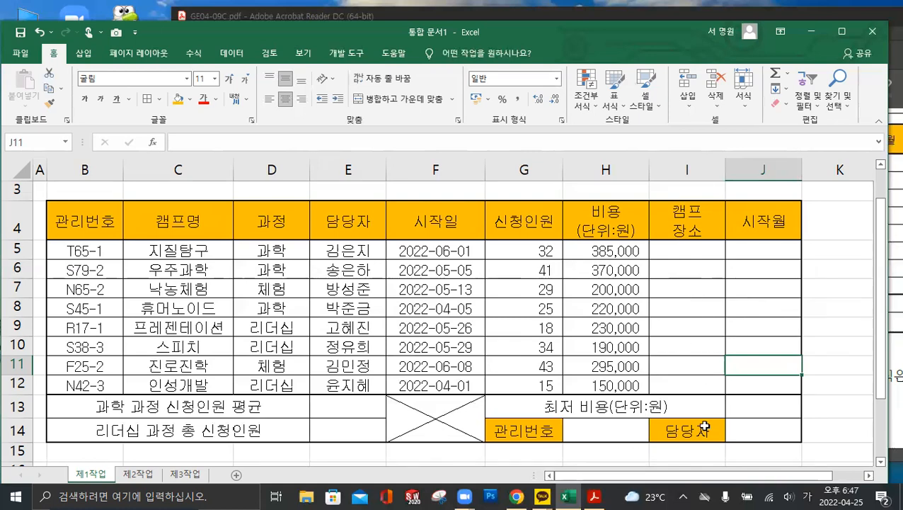
Bring the empty columns beside the table into view and reposition GE04-09C.pdf to show its whole 결재 approval box
left_click(868, 475)
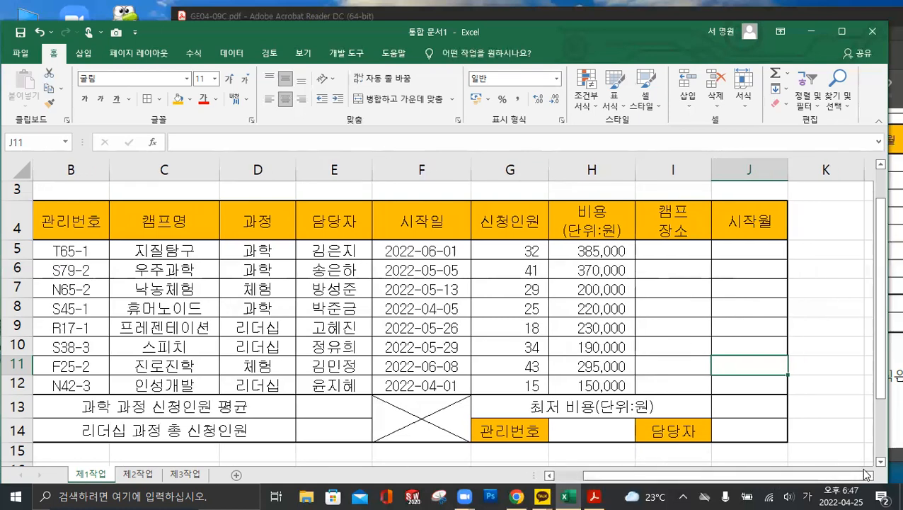
left_click(868, 475)
left_click(868, 474)
left_click(868, 474)
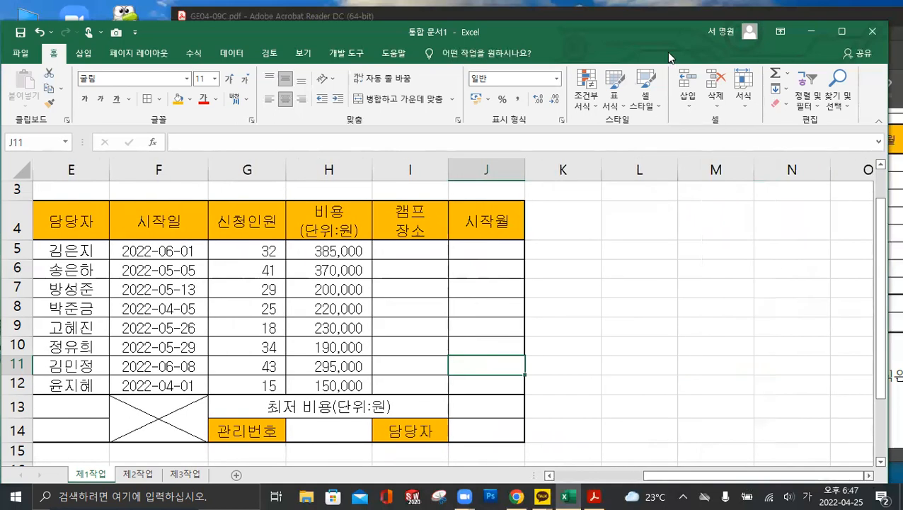
left_click_drag(640, 34, 517, 33)
left_click(774, 210)
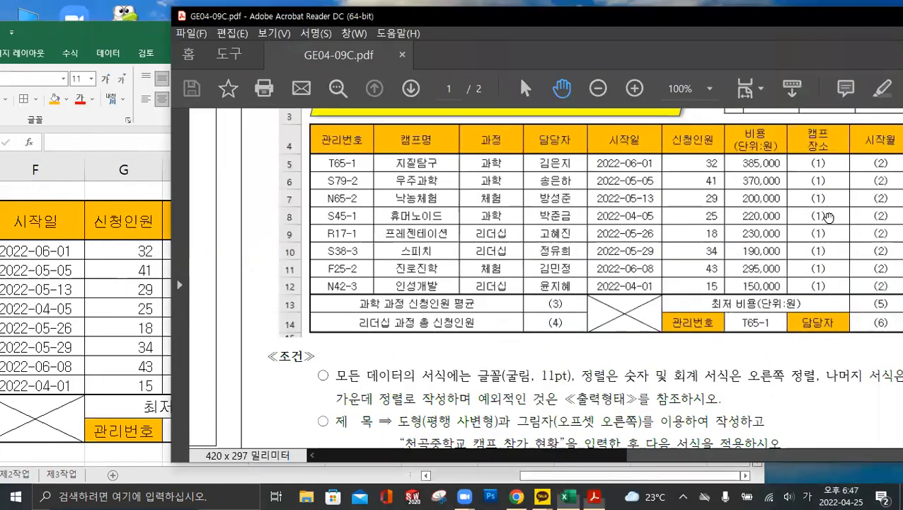
scroll(774, 209, "up", 2)
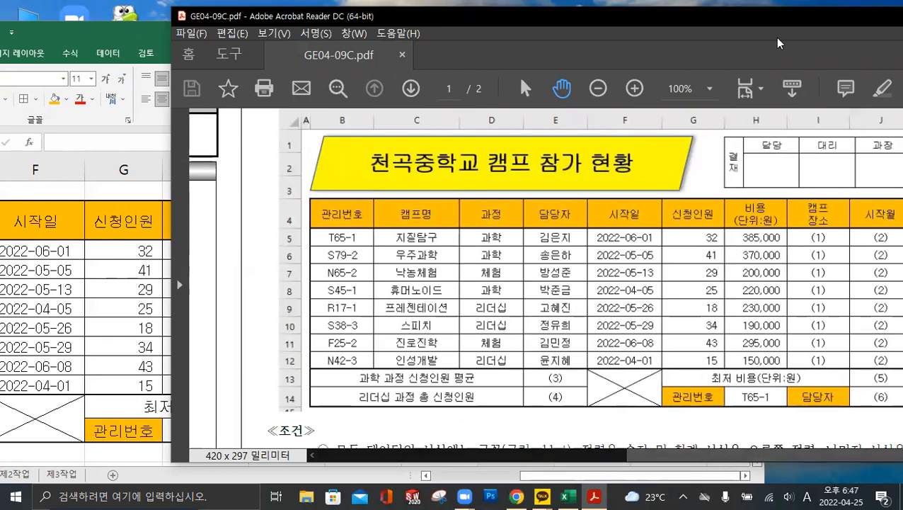
left_click_drag(777, 29, 742, 30)
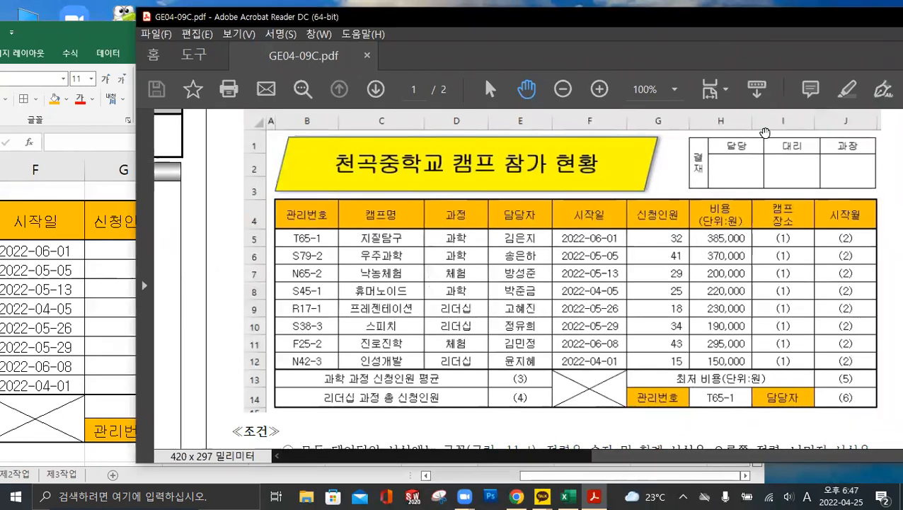
Switch back to the Excel workbook and place its window beside the PDF's approval box, with columns K to O in view
left_click(98, 41)
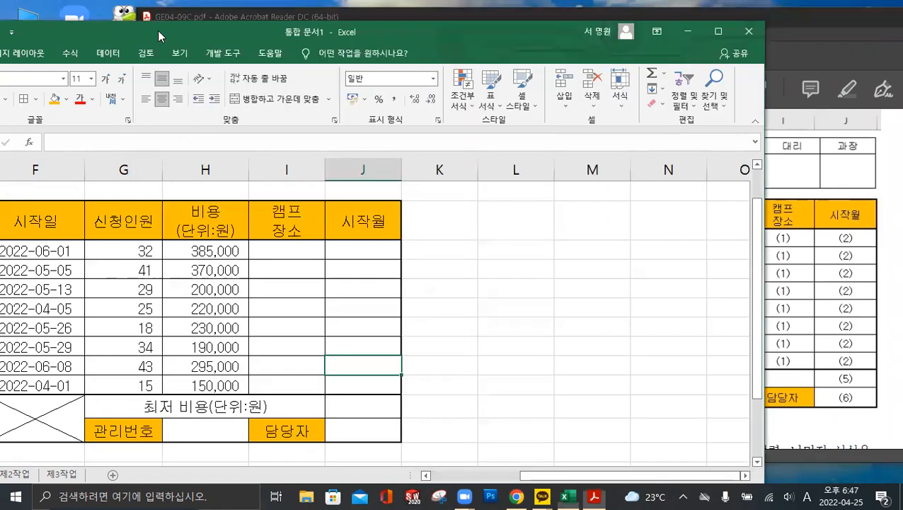
double_click(497, 29)
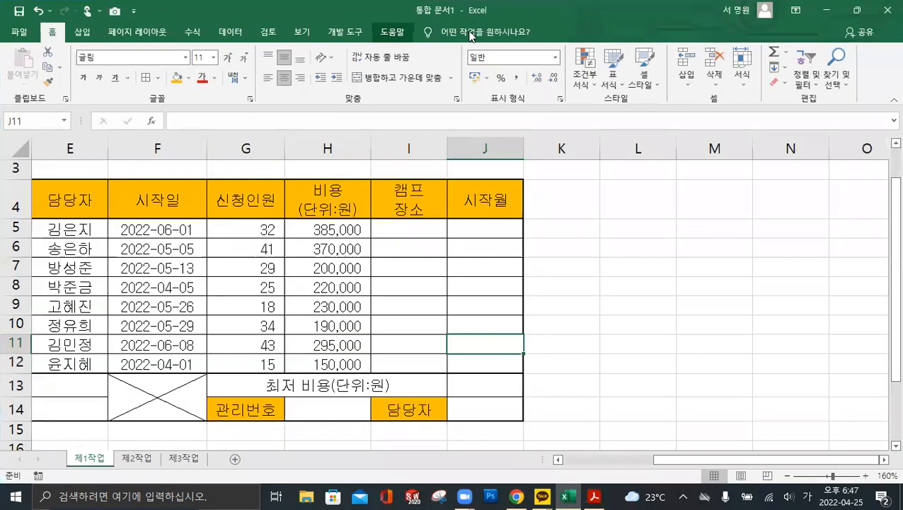
left_click(856, 13)
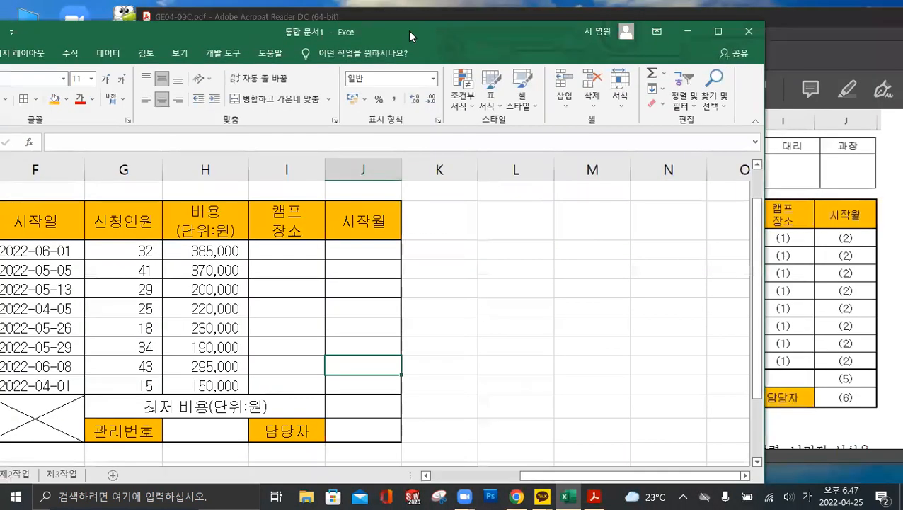
left_click_drag(305, 31, 181, 26)
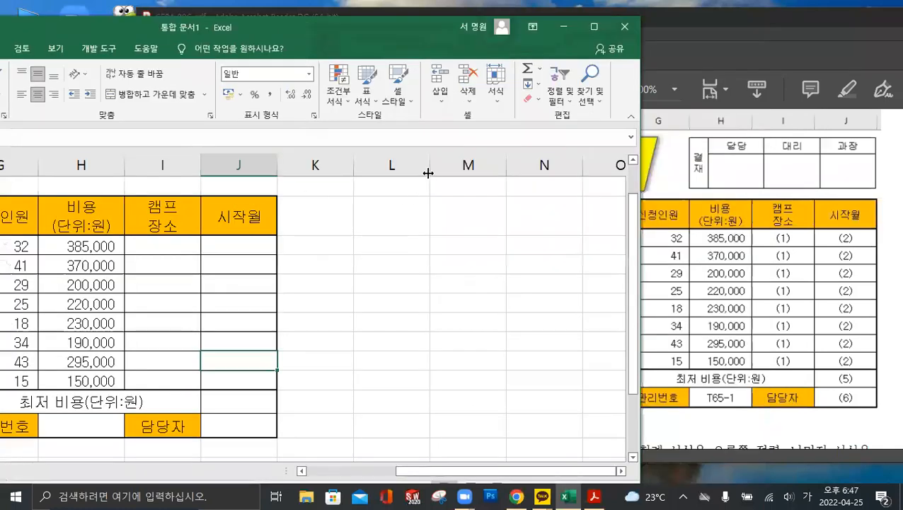
Narrow column L for the approval box and merge and center cells L3:L4
left_click_drag(428, 165, 398, 165)
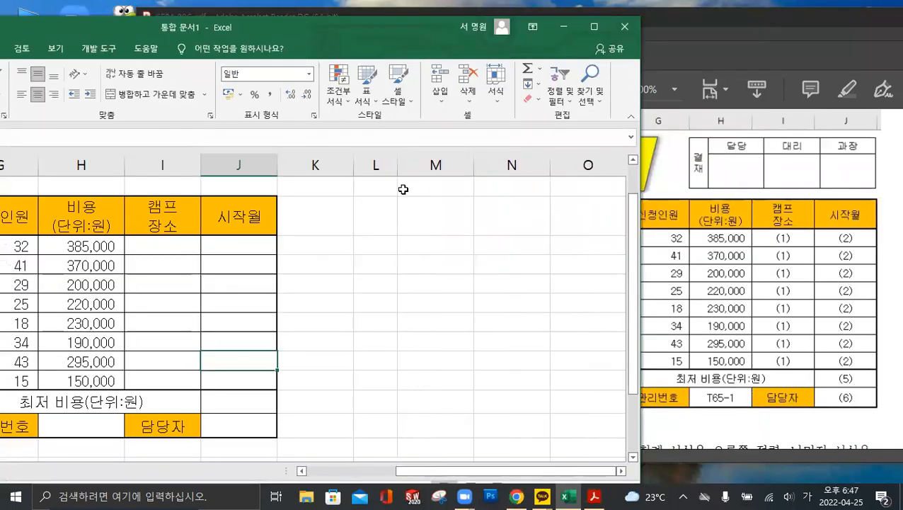
scroll(404, 195, "up", 1)
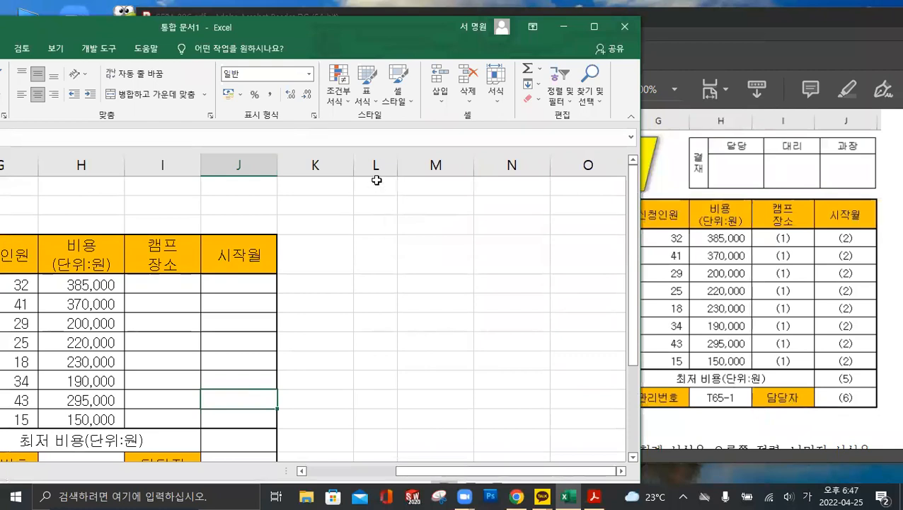
left_click_drag(397, 167, 389, 167)
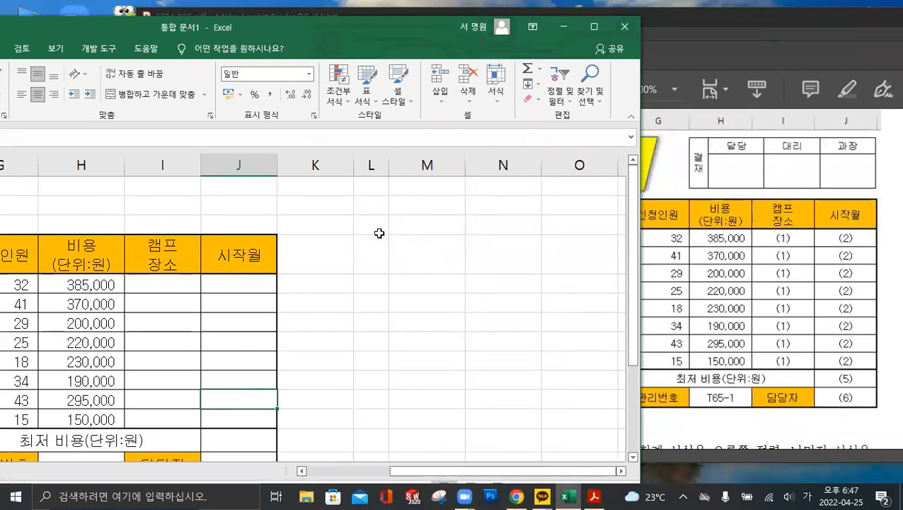
left_click_drag(374, 227, 374, 245)
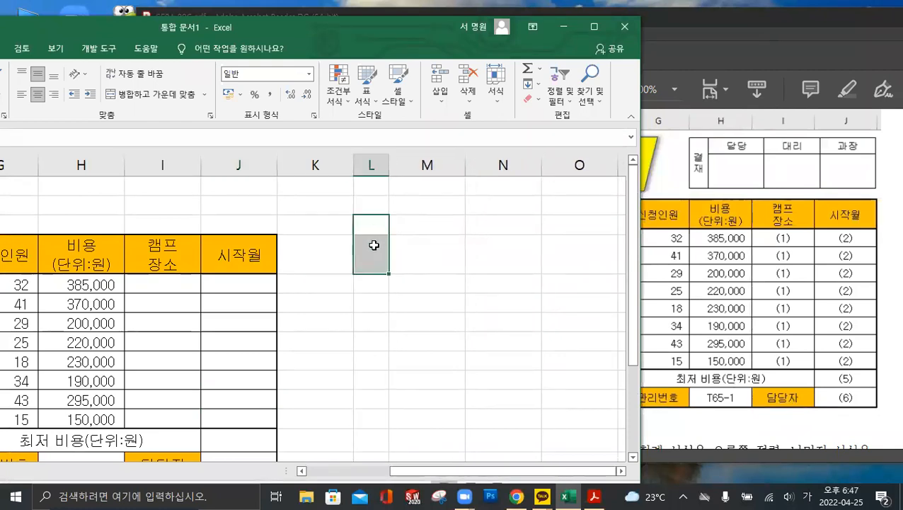
left_click(146, 103)
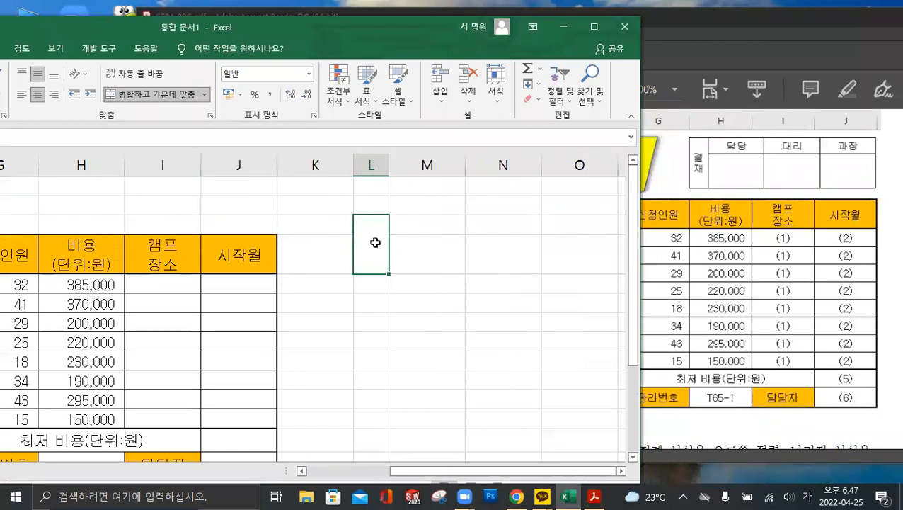
Apply all borders to the approval box range L3:O4
left_click_drag(404, 242, 568, 245)
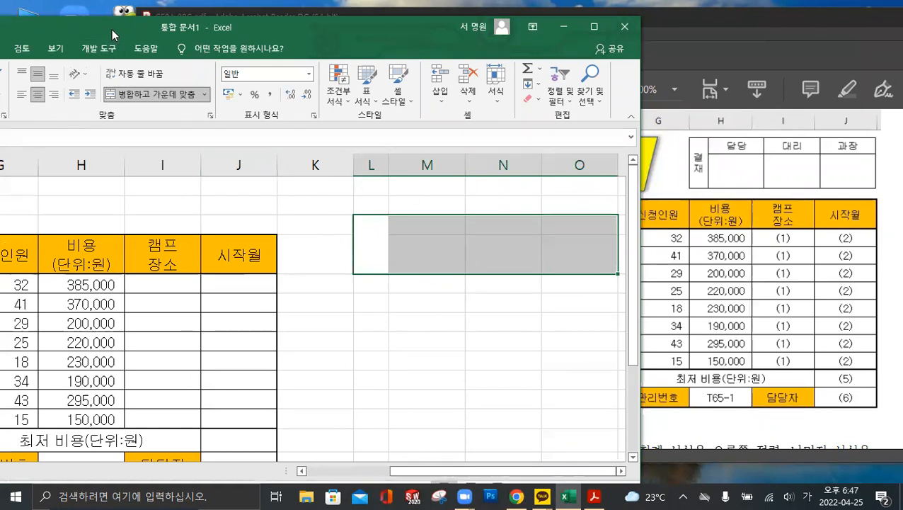
left_click_drag(112, 29, 262, 29)
left_click(61, 95)
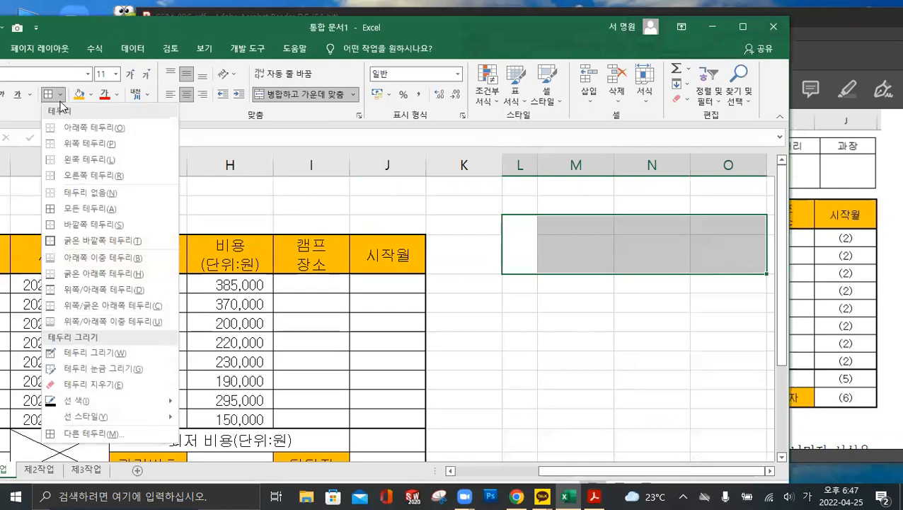
left_click(78, 209)
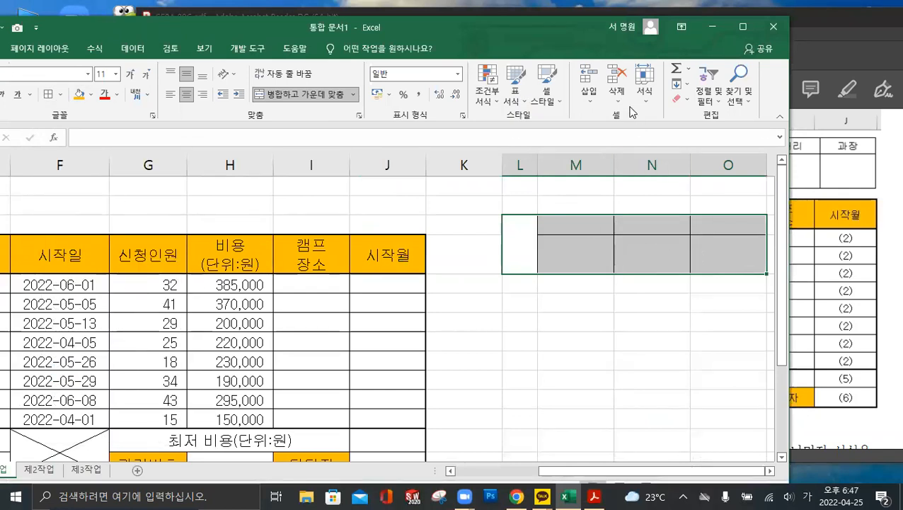
Enter 결 / 재 on two lines in the merged cell L3 of the approval box
left_click_drag(507, 27, 336, 28)
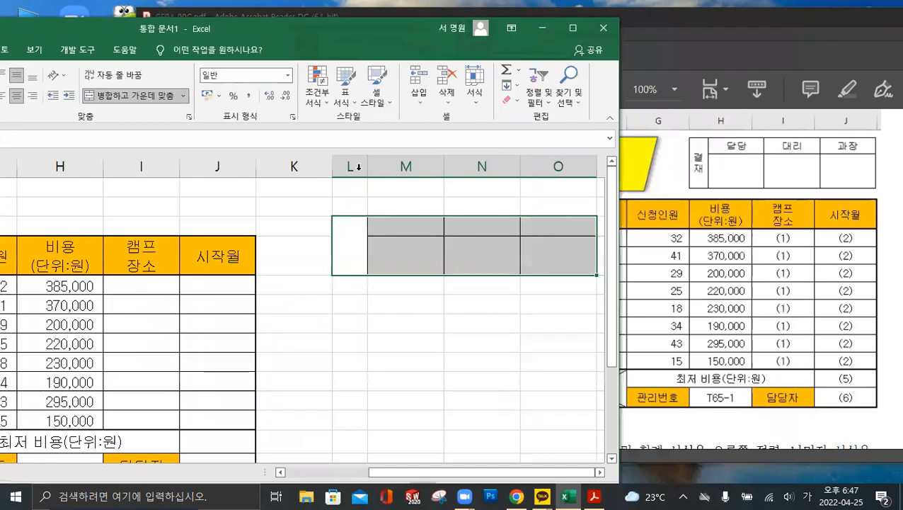
left_click(346, 233)
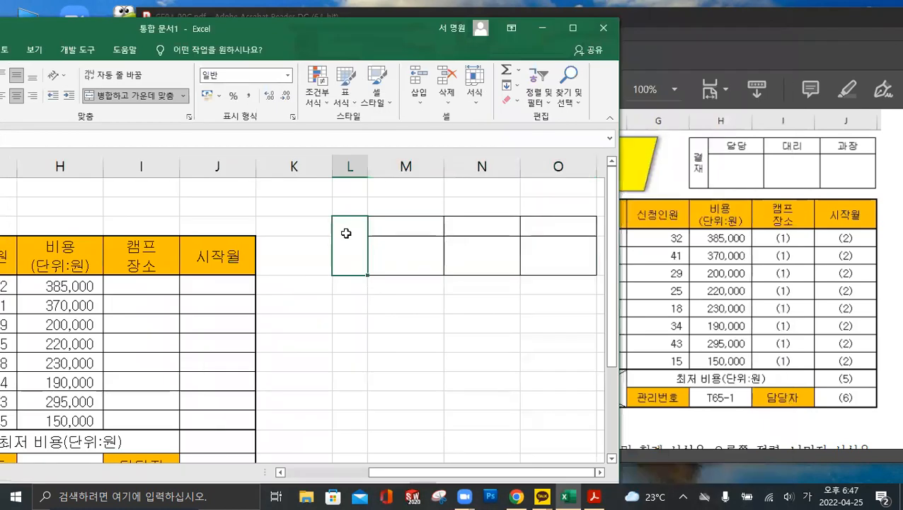
type("결")
key("alt+Return")
type("재")
key("Tab")
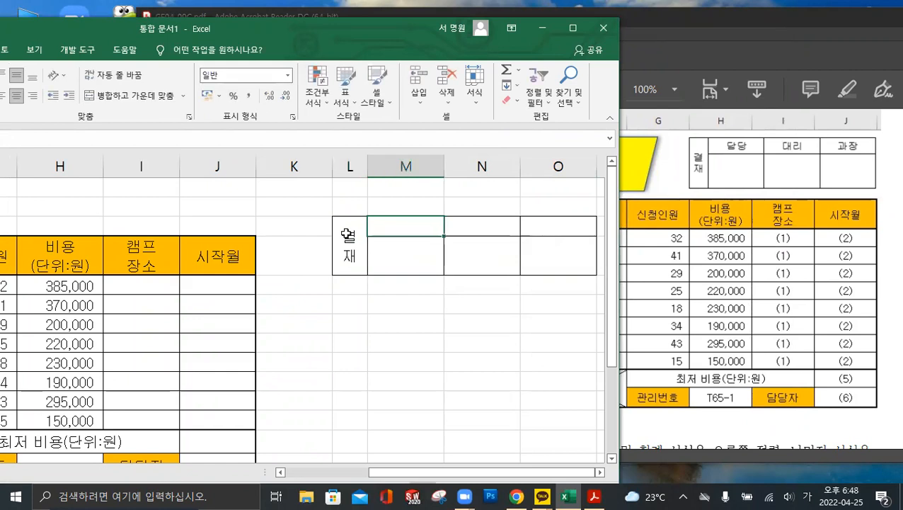
Enter the approval box headings 담당, 대리 and 과장 in cells M3, N3 and O3
type("담대")
key("BackSpace")
key("BackSpace")
type("ㅁ")
key("BackSpace")
key("BackSpace")
type("담당")
key("Tab")
type("대리")
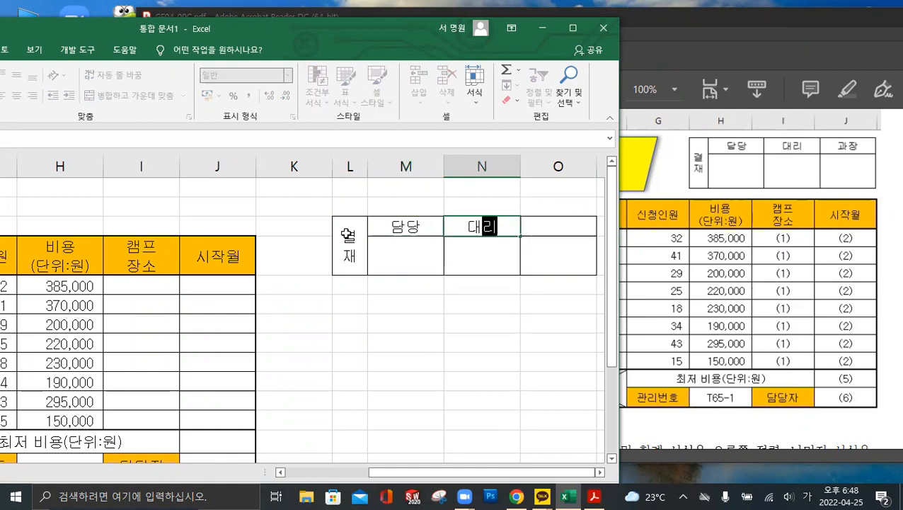
key("Tab")
type("과장")
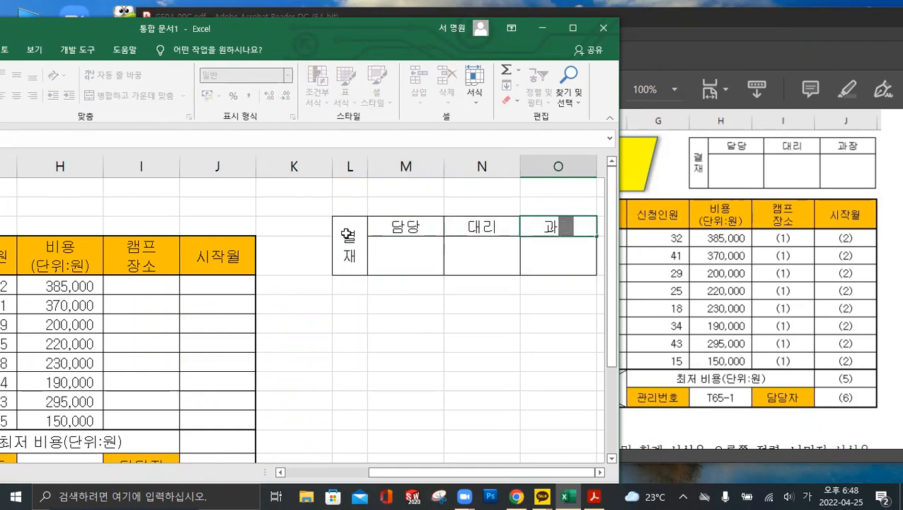
left_click(417, 319)
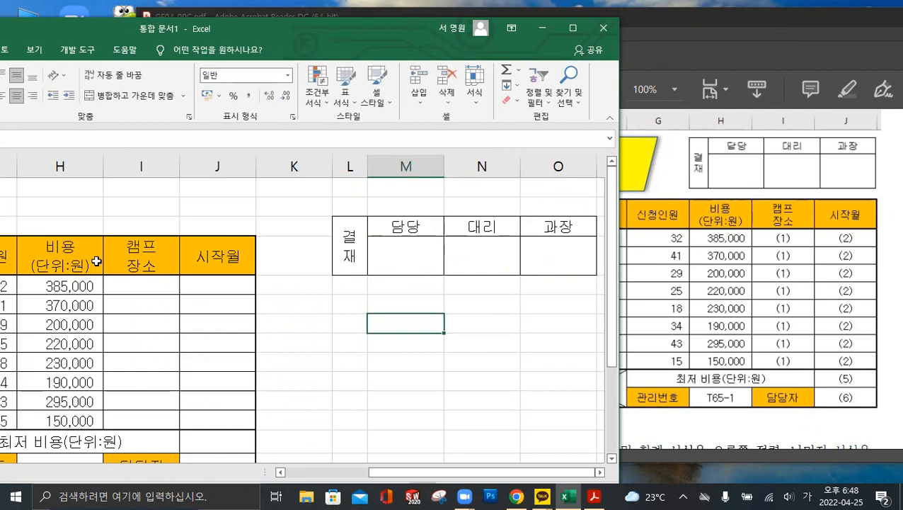
Increase the heights of rows 4 and 3 and narrow columns M to O equally to proportion the approval box
left_click_drag(335, 40, 659, 35)
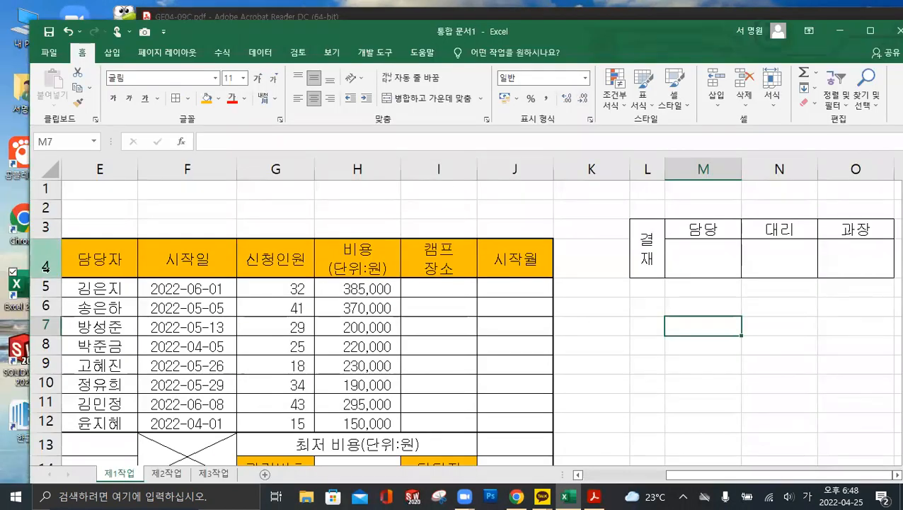
left_click_drag(46, 277, 45, 288)
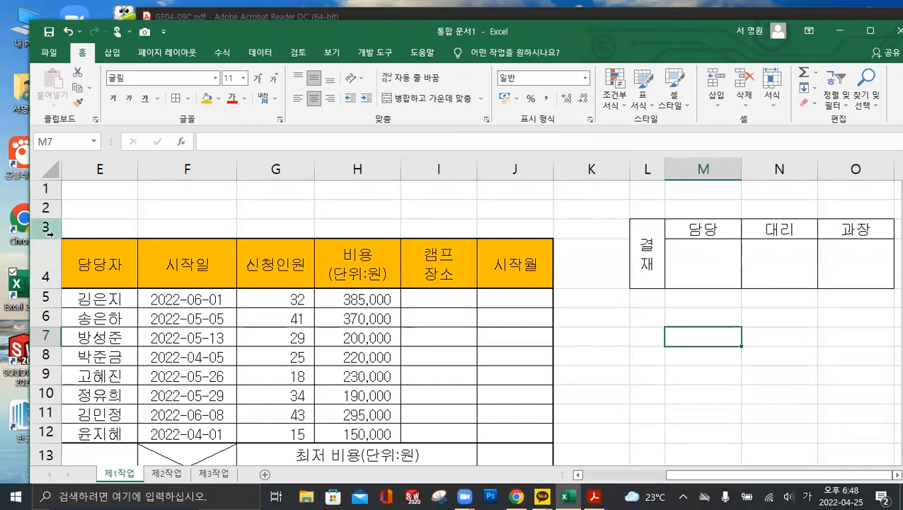
left_click_drag(49, 238, 50, 244)
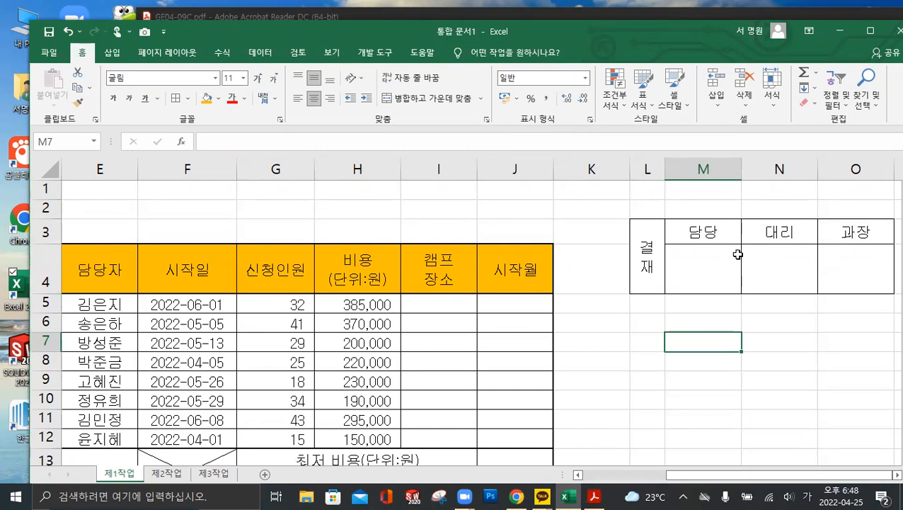
left_click_drag(714, 170, 878, 165)
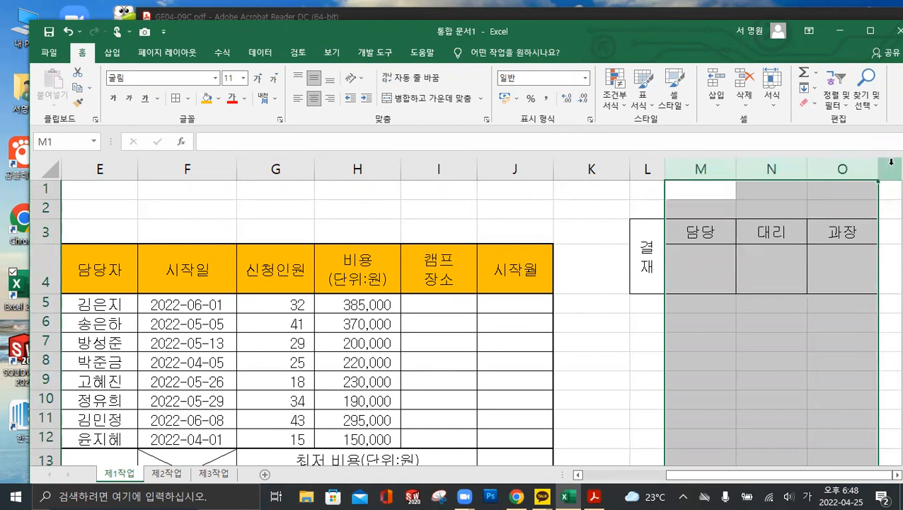
left_click(746, 334)
Copy the approval box range L3:O4 as a picture, with appearance as shown on screen and picture format
mouse_move(646, 249)
left_mouse_down()
mouse_move(822, 254)
mouse_move(828, 274)
left_mouse_up()
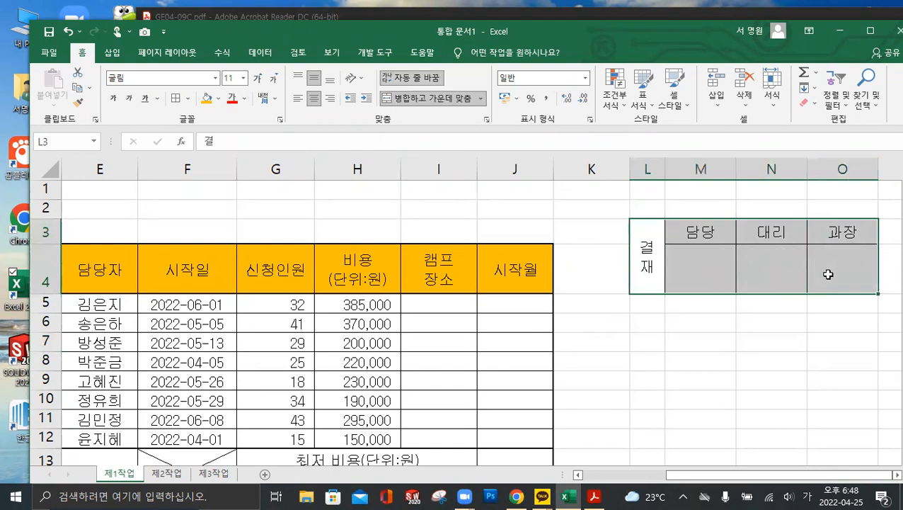
left_click(90, 88)
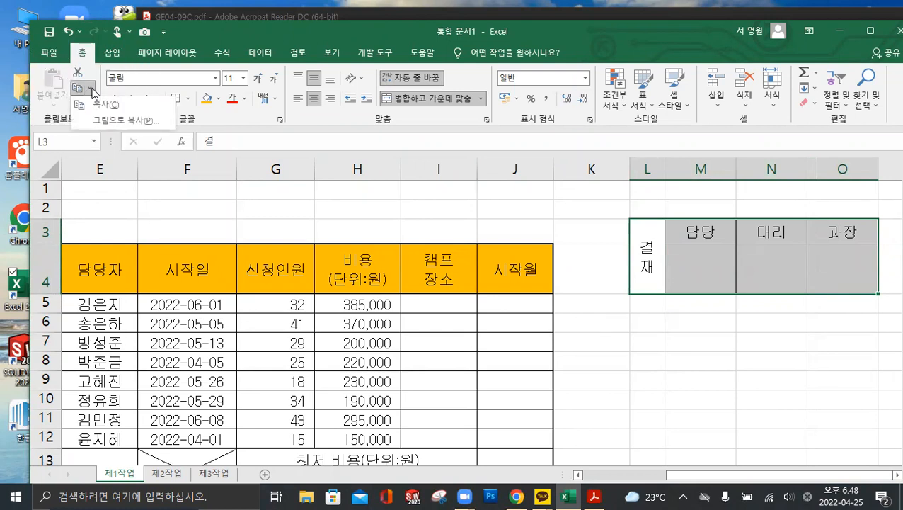
left_click(120, 121)
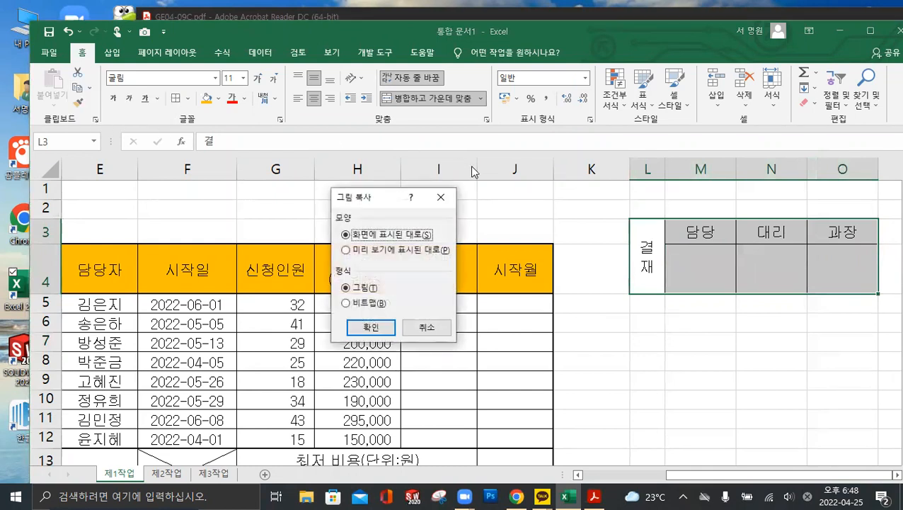
left_click_drag(390, 206, 520, 151)
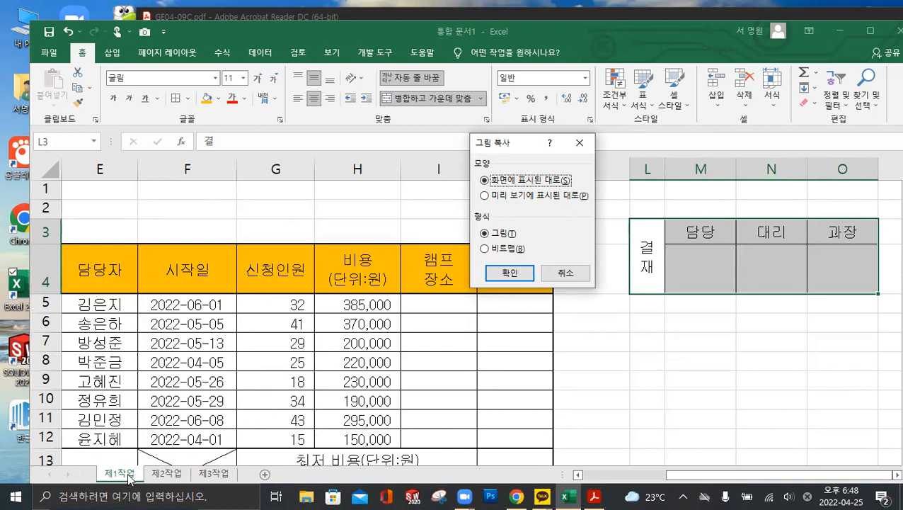
left_click(508, 274)
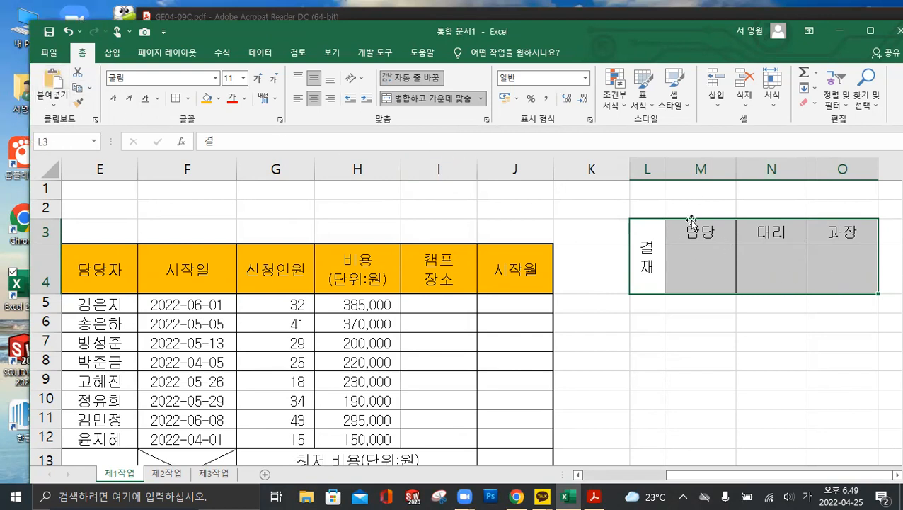
Paste the copied approval box picture at cell H1
left_click(353, 191)
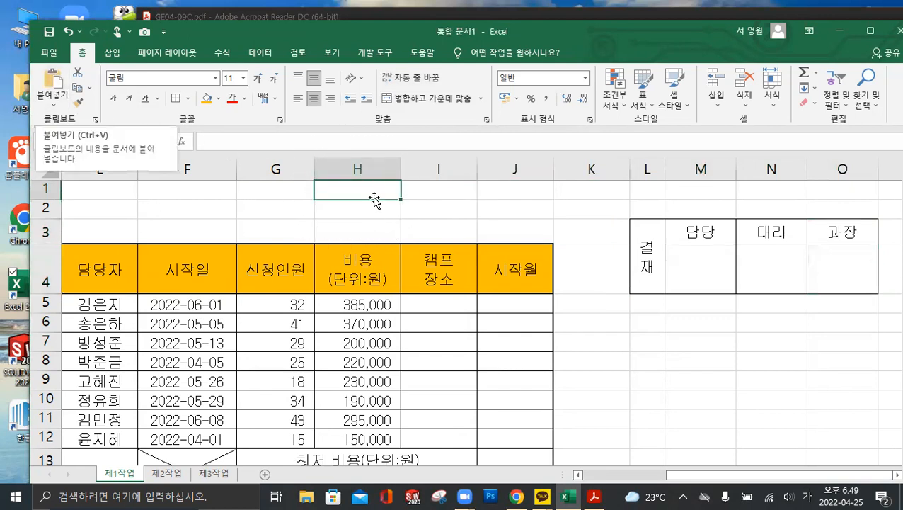
left_click(46, 82)
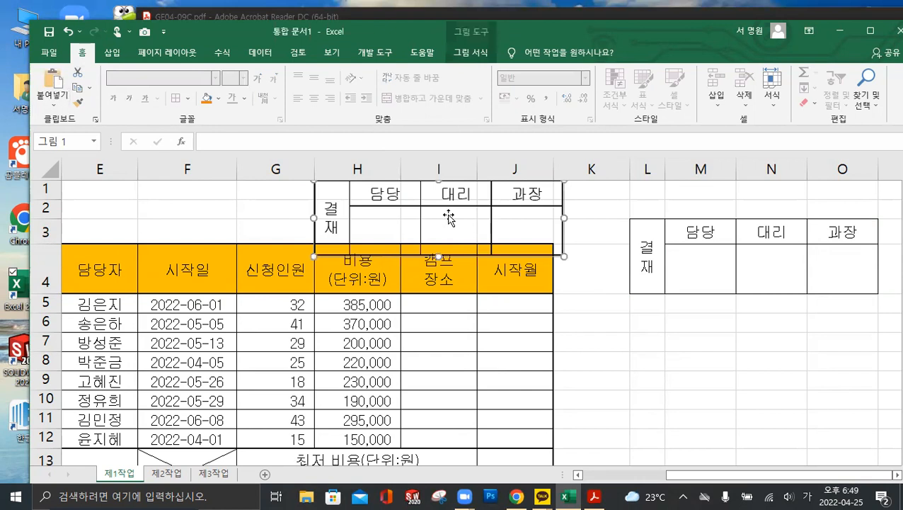
left_click(449, 216)
Delete columns L to O containing the original approval box
left_click_drag(648, 169, 847, 167)
right_click(847, 167)
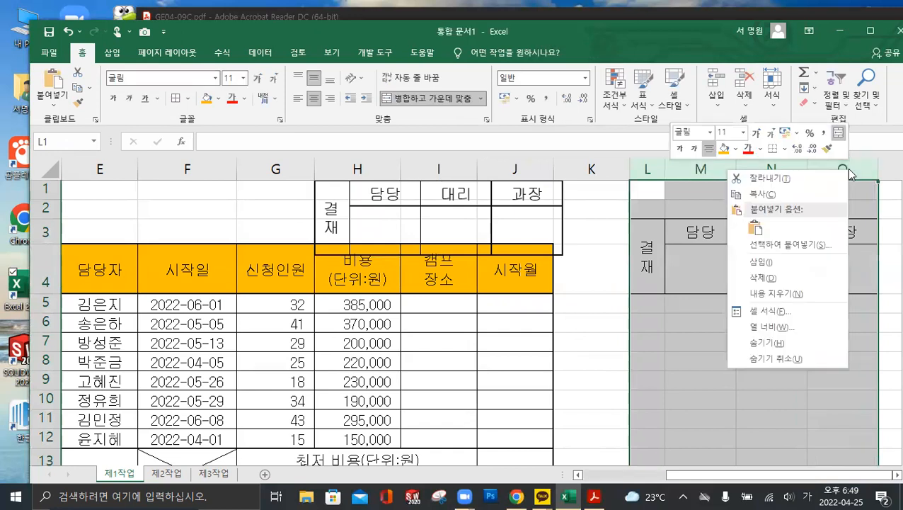
left_click(786, 285)
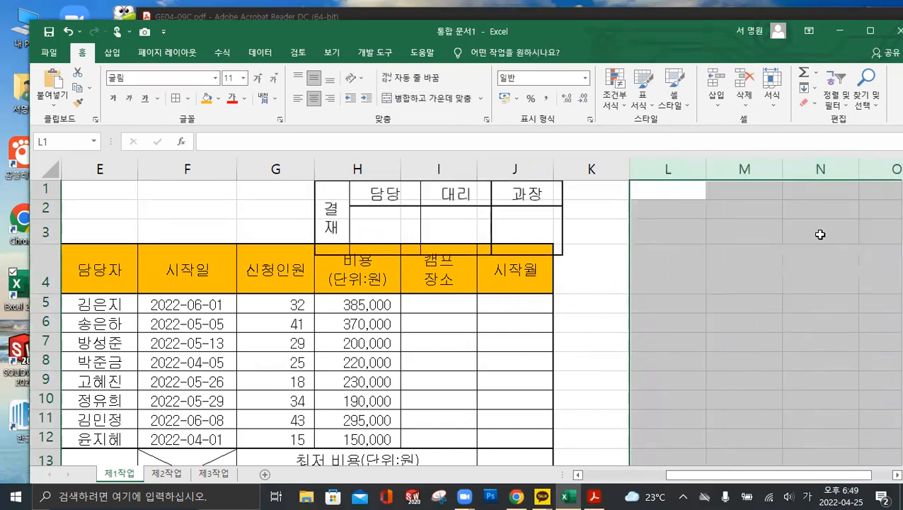
left_click(821, 233)
Increase the heights of rows 1 to 3 equally and move the approval picture to fit above the table, ending within column J
left_click_drag(46, 190, 47, 237)
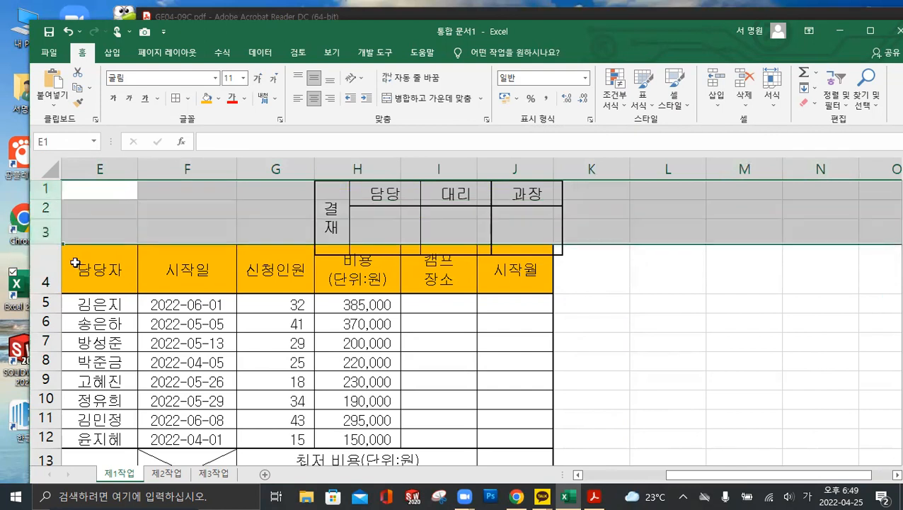
left_click_drag(53, 242, 53, 247)
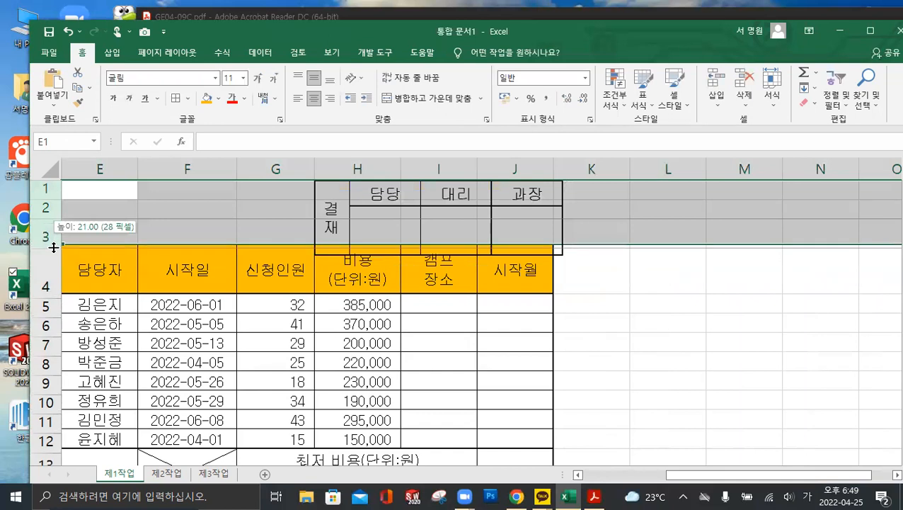
left_click_drag(50, 245, 51, 246)
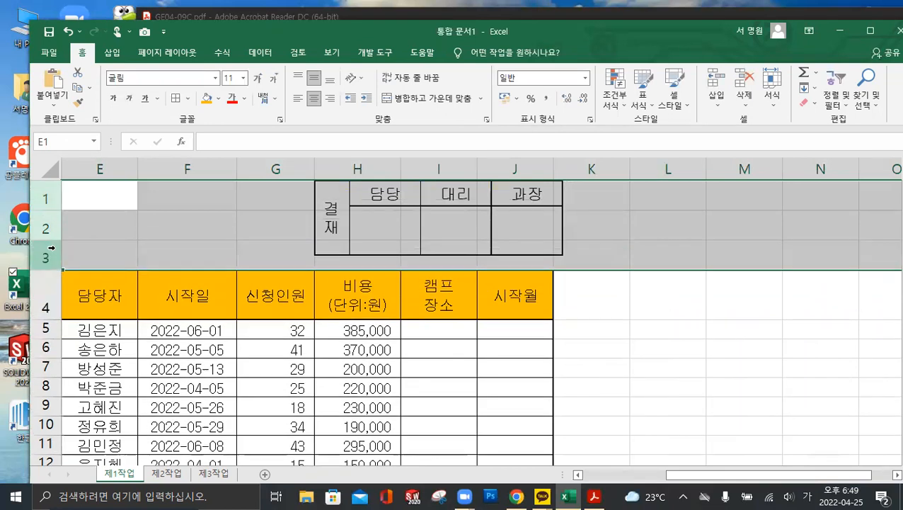
left_click_drag(492, 229, 475, 230)
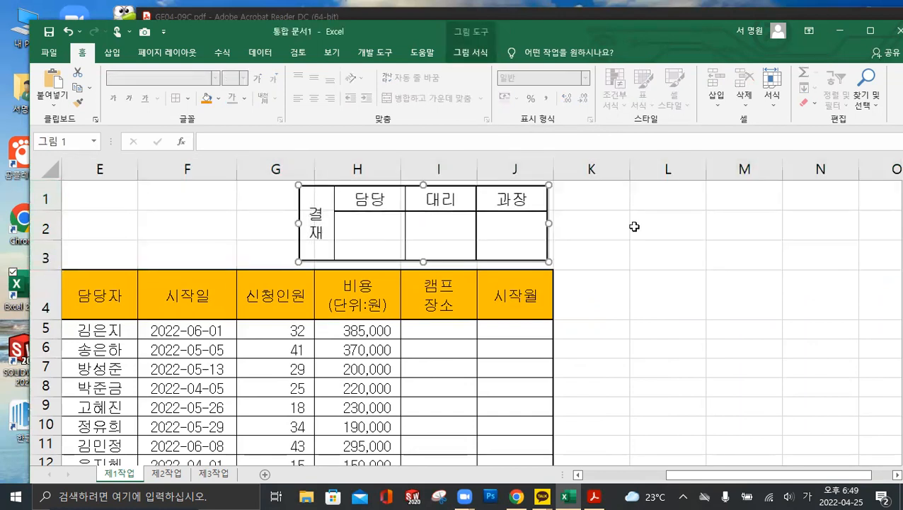
Turn off the gridlines on the 제1작업 sheet
left_click_drag(634, 226, 63, 253)
left_click(205, 255)
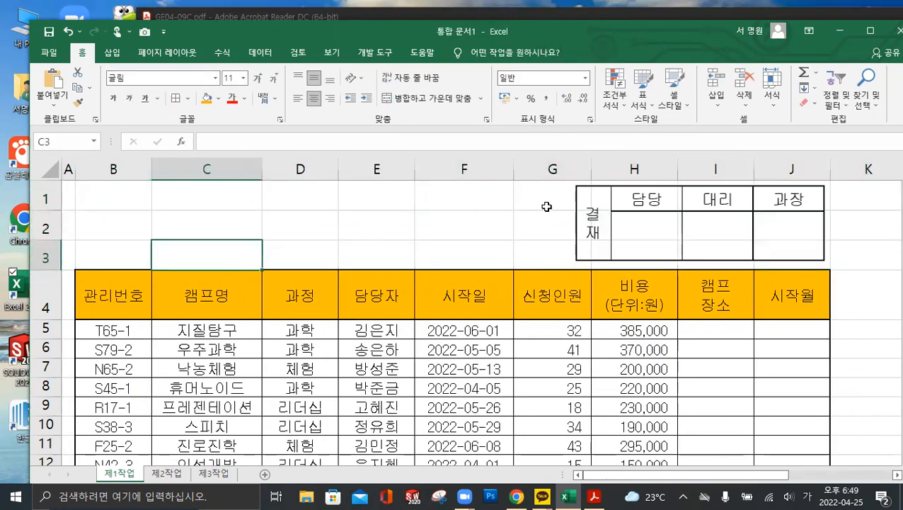
left_click(333, 53)
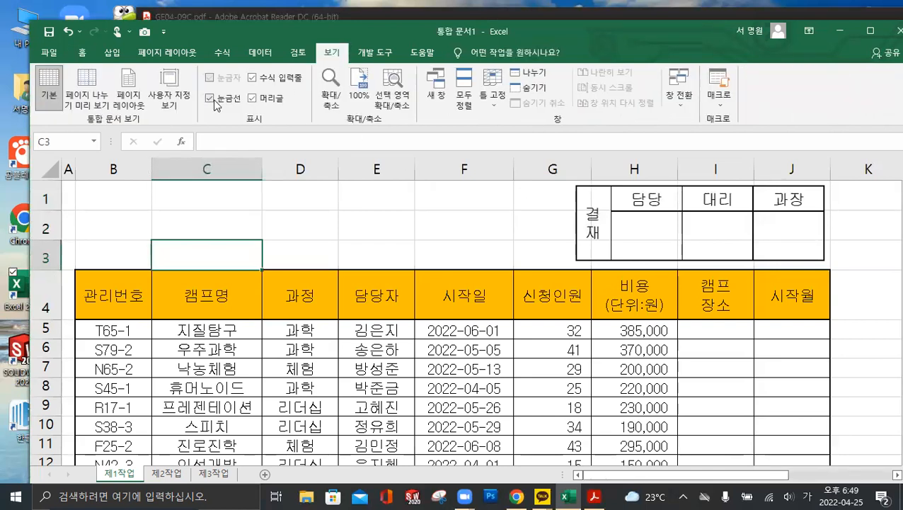
left_click(214, 100)
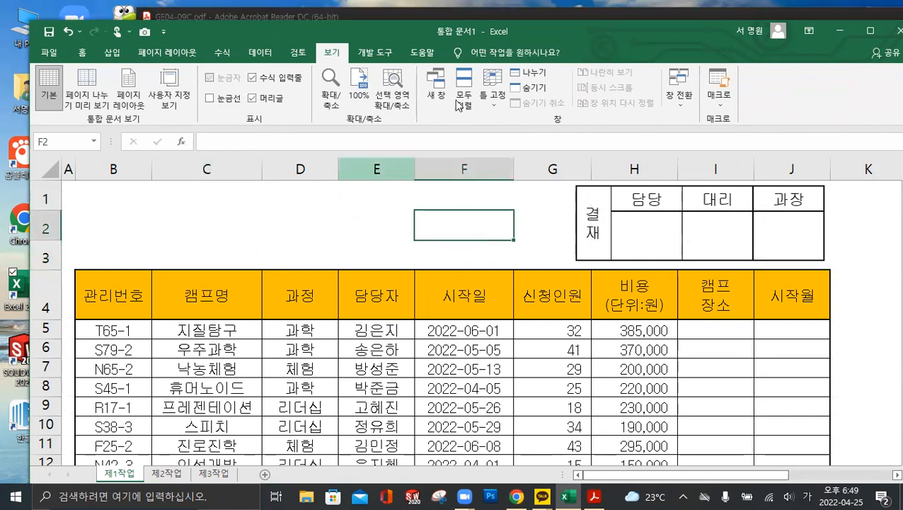
Arrange the GE04-09C.pdf window and the Excel workbook side by side, with the PDF's title shape and columns B to G in view
double_click(503, 29)
left_click(281, 32)
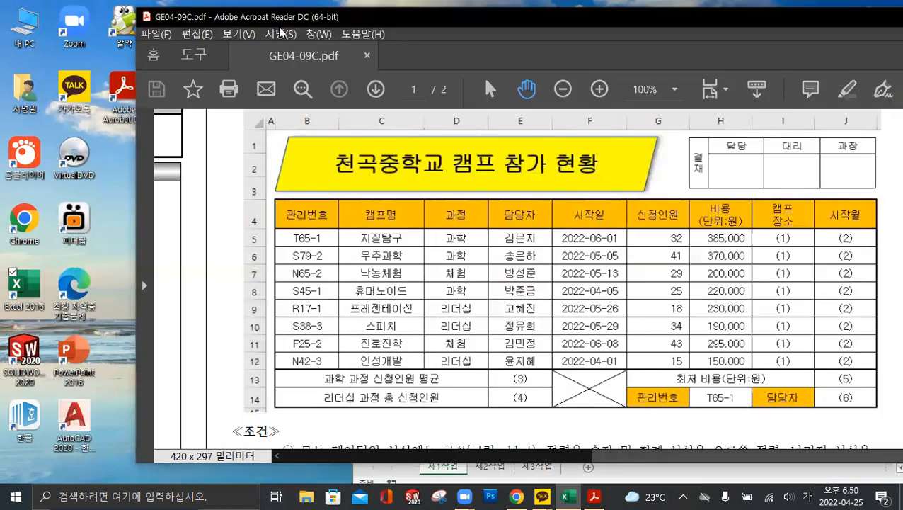
left_click_drag(281, 28, 31, 52)
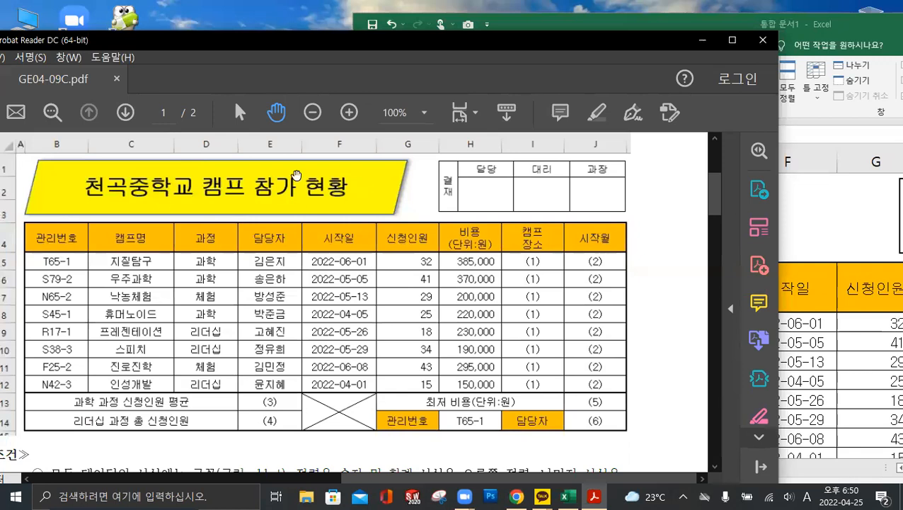
left_click(823, 232)
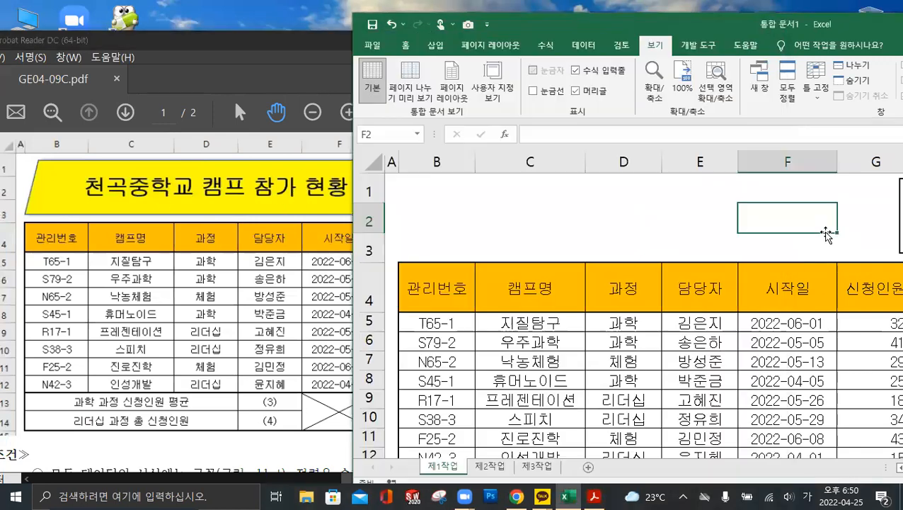
Draw a parallelogram title shape across rows 1 to 3 from column B to G and fill it with yellow
left_click(431, 49)
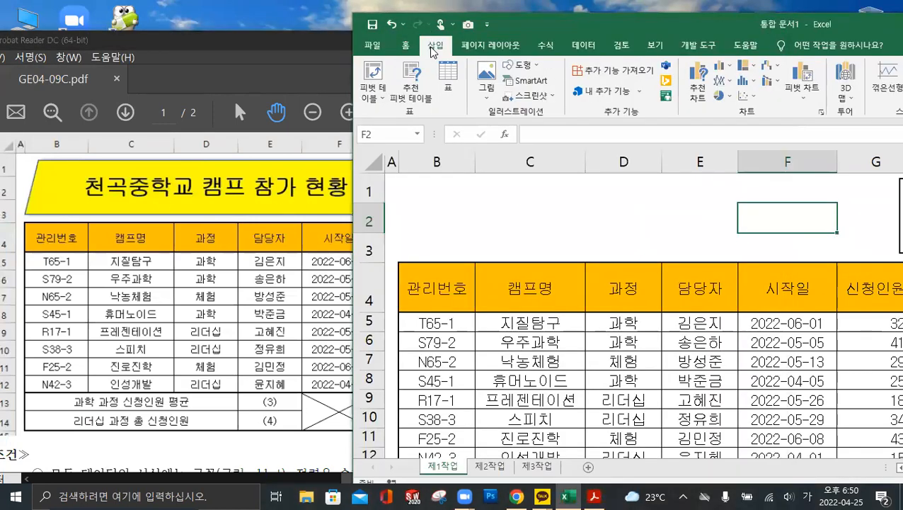
left_click(522, 66)
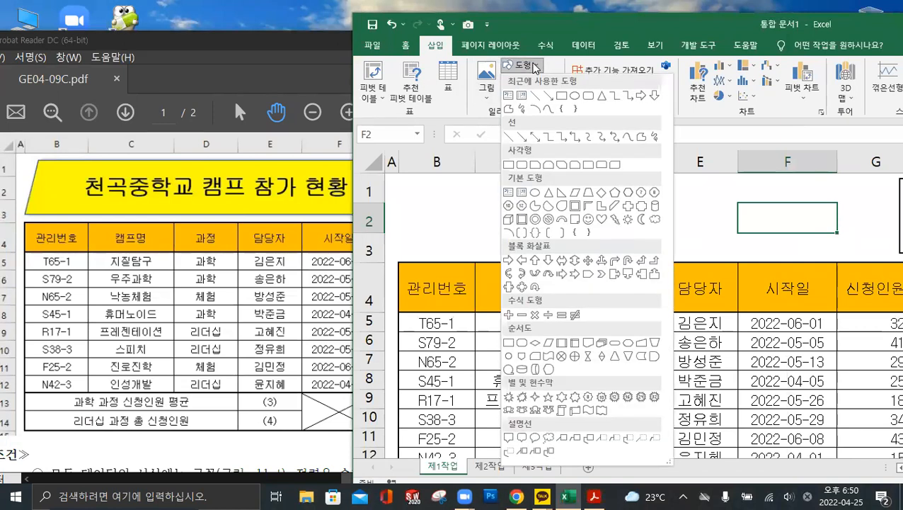
left_click(576, 198)
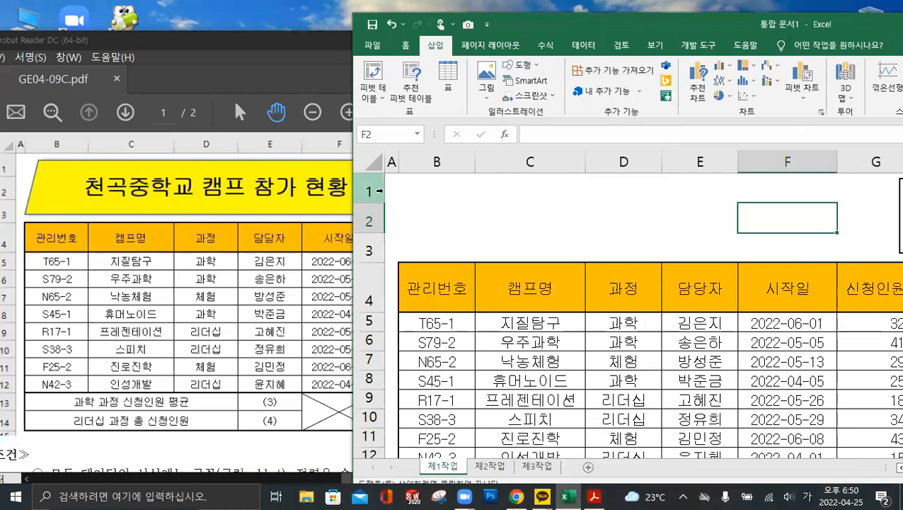
left_click_drag(415, 181, 566, 216)
left_click_drag(651, 217, 883, 244)
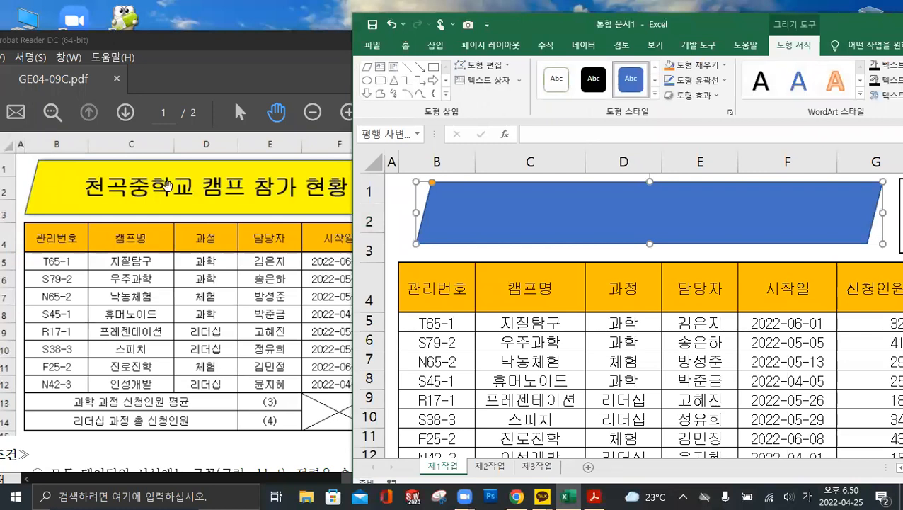
left_click(696, 65)
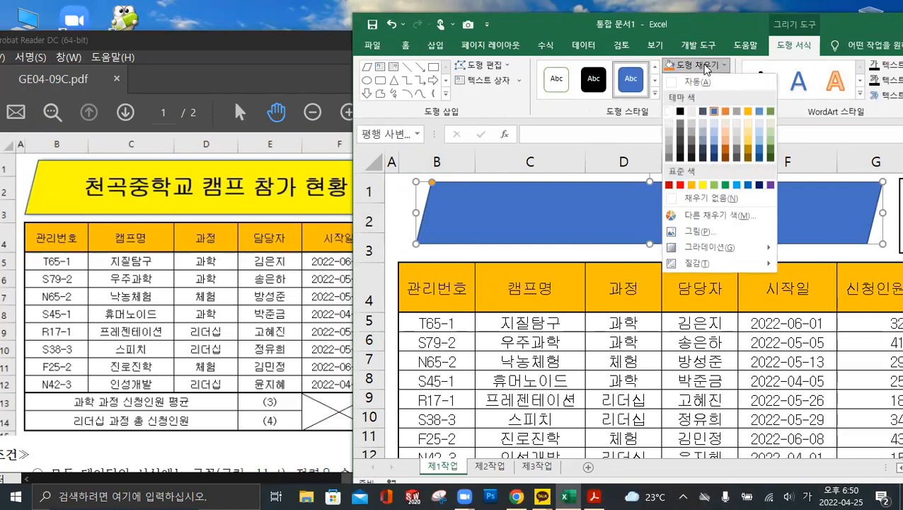
left_click(704, 186)
Check the PDF's conditions for the title shape's shadow, text and font, and return to the parallelogram in Excel
scroll(180, 262, "down", 5)
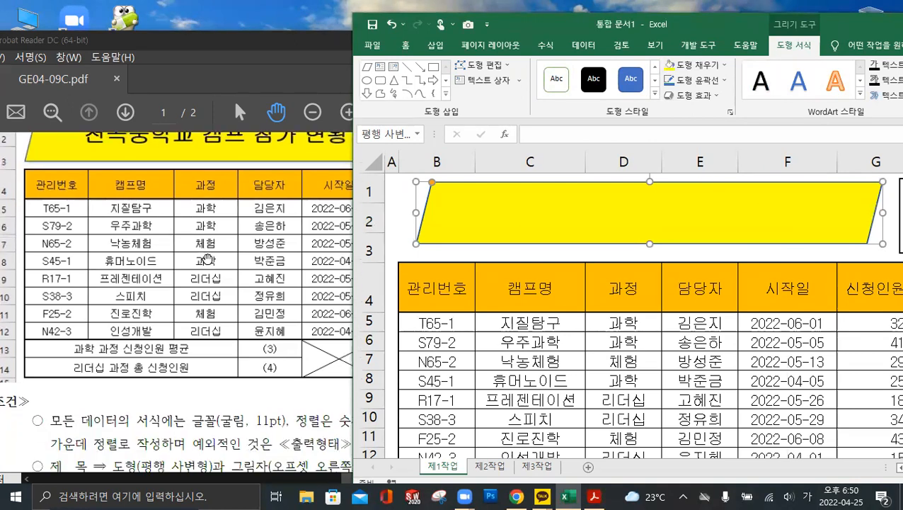
scroll(197, 368, "down", 1)
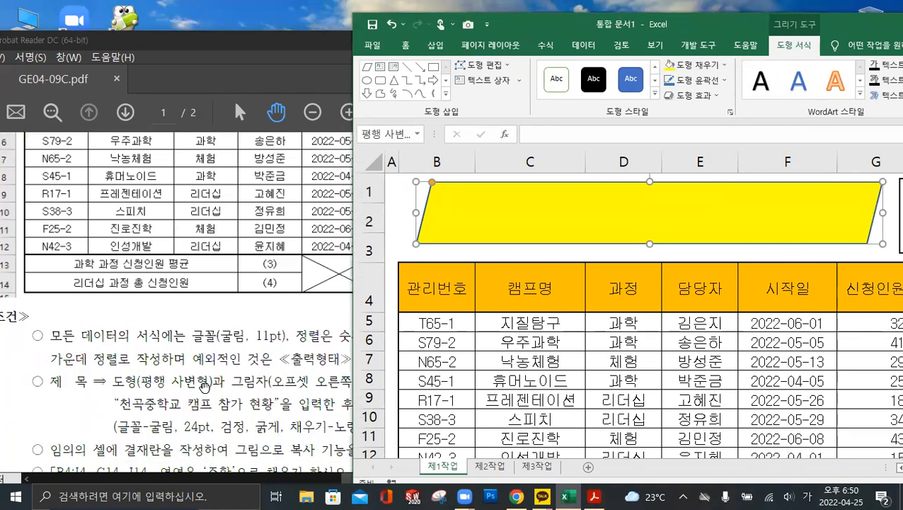
left_click(320, 402)
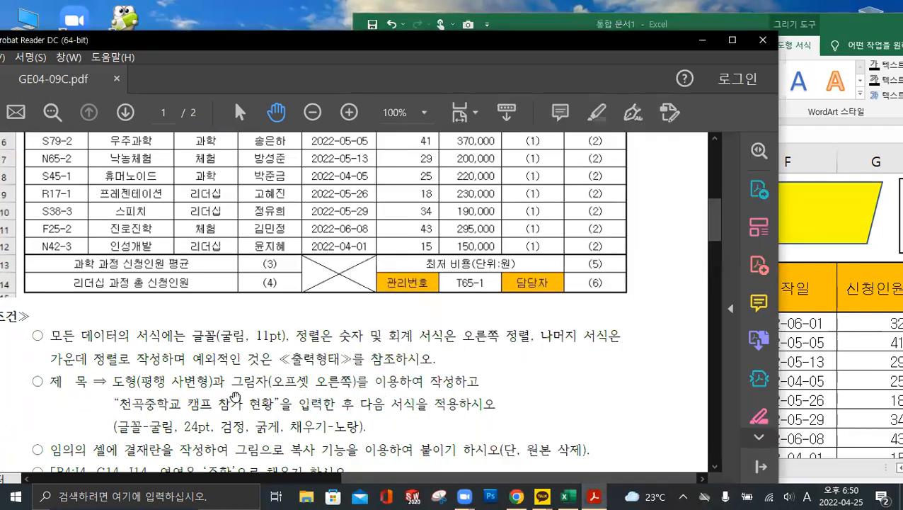
left_click(853, 224)
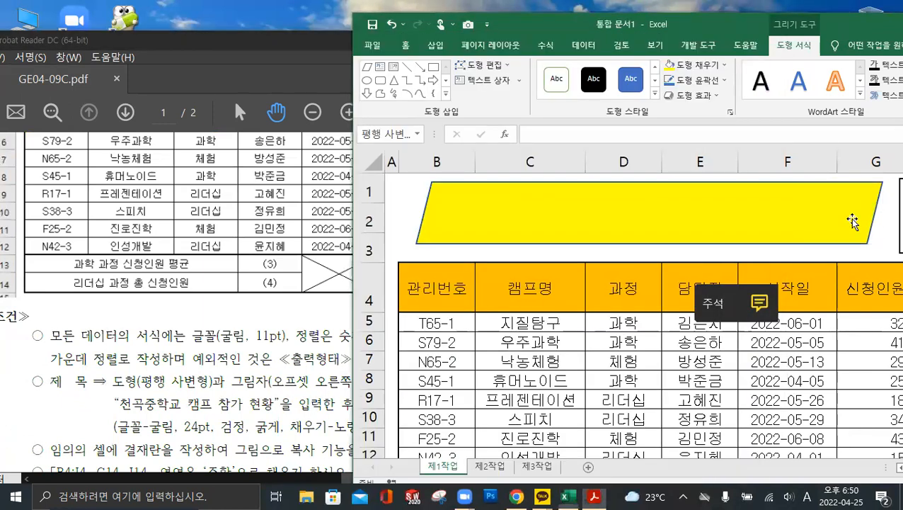
Apply the outer Offset: Right (오프셋 오른쪽) shadow to the yellow parallelogram title shape
left_click(643, 214)
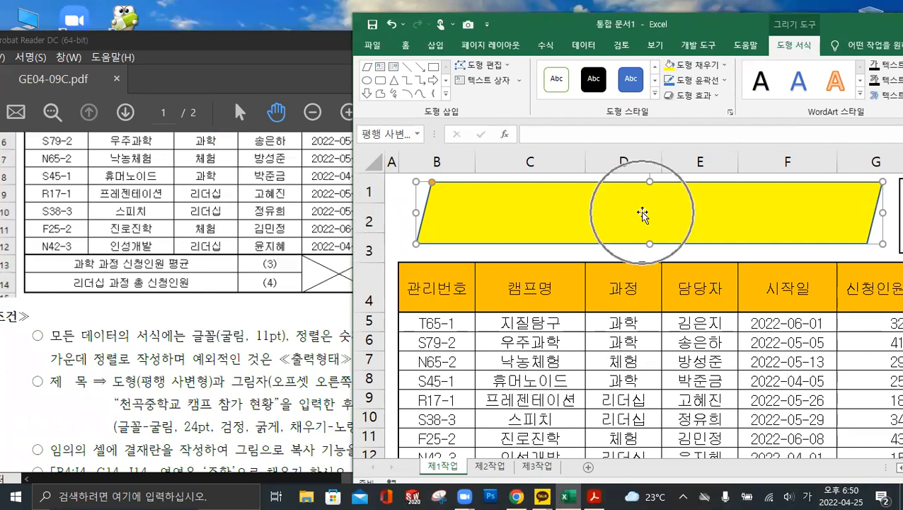
left_click(701, 96)
mouse_move(713, 153)
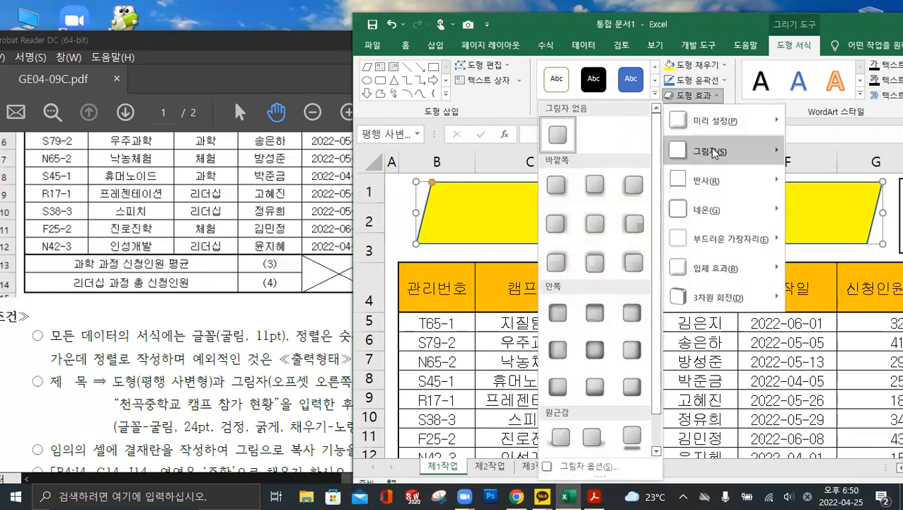
left_click(557, 225)
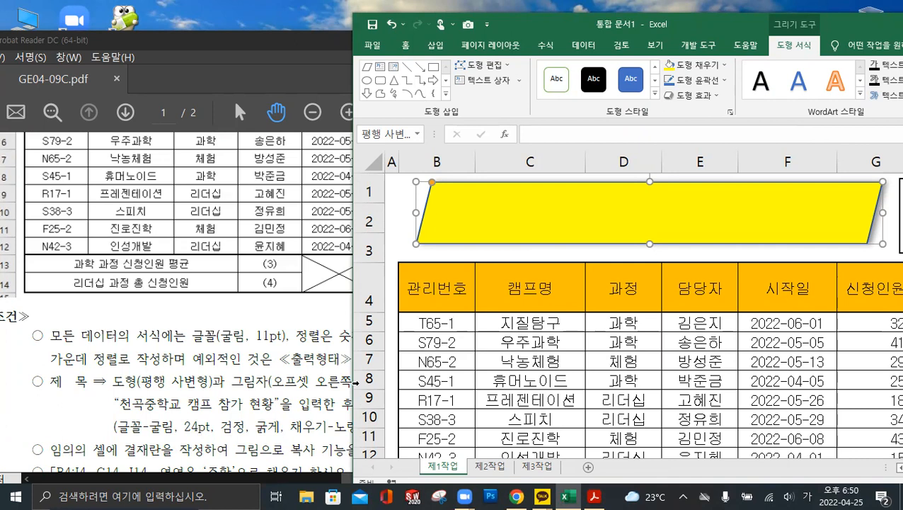
Set the parallelogram's text font to 굴림 at 24 pt
left_click(401, 47)
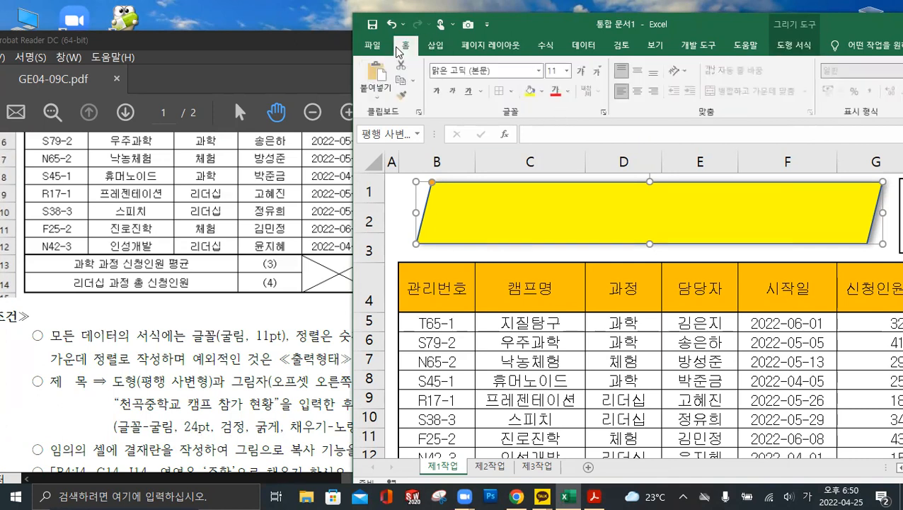
left_click(515, 71)
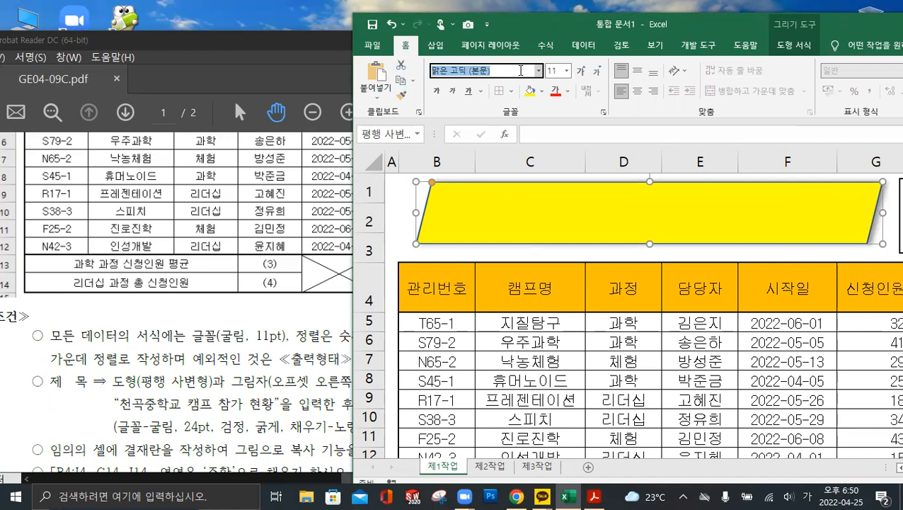
type("ㄱ")
type("림")
key("Return")
left_click(566, 71)
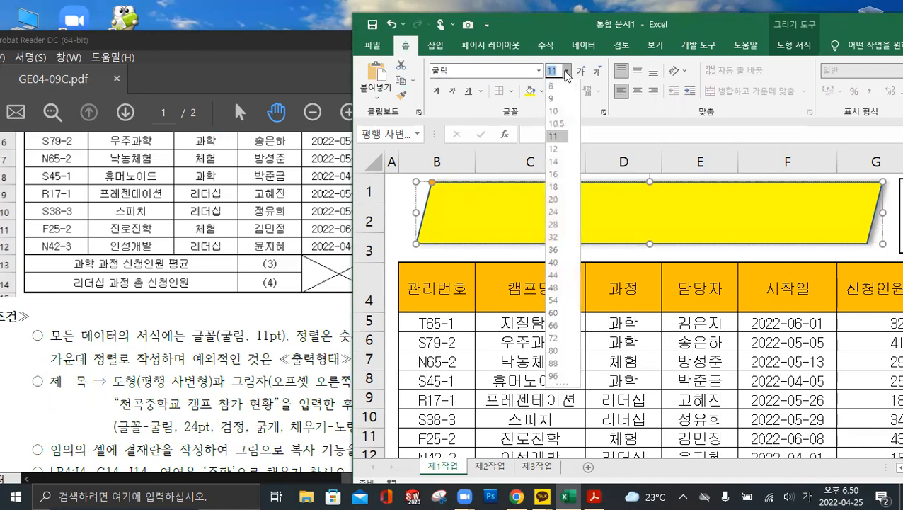
left_click(554, 213)
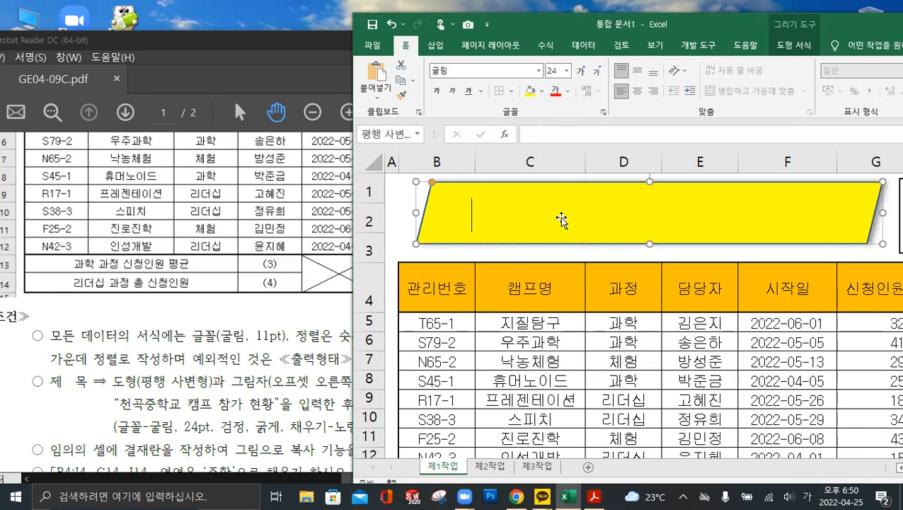
Make the parallelogram's text bold and black, and center it both vertically and horizontally
left_click(437, 93)
left_click(567, 99)
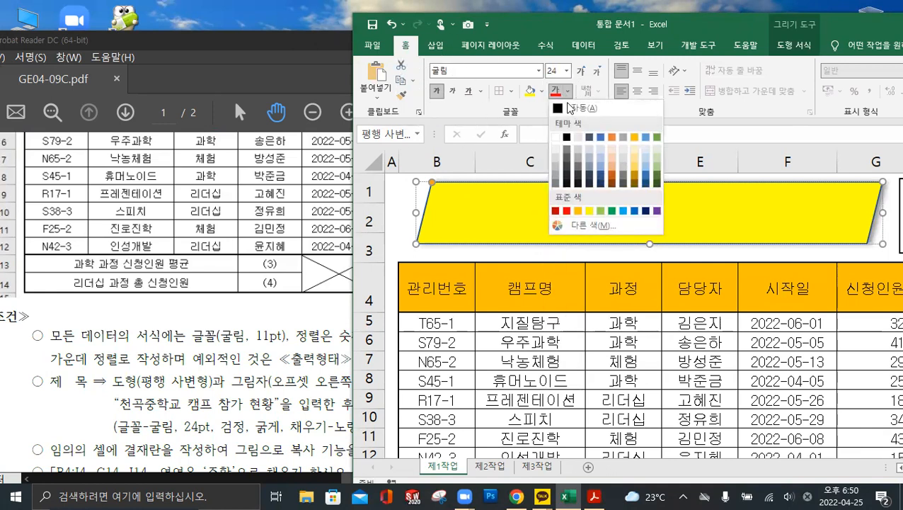
left_click(567, 136)
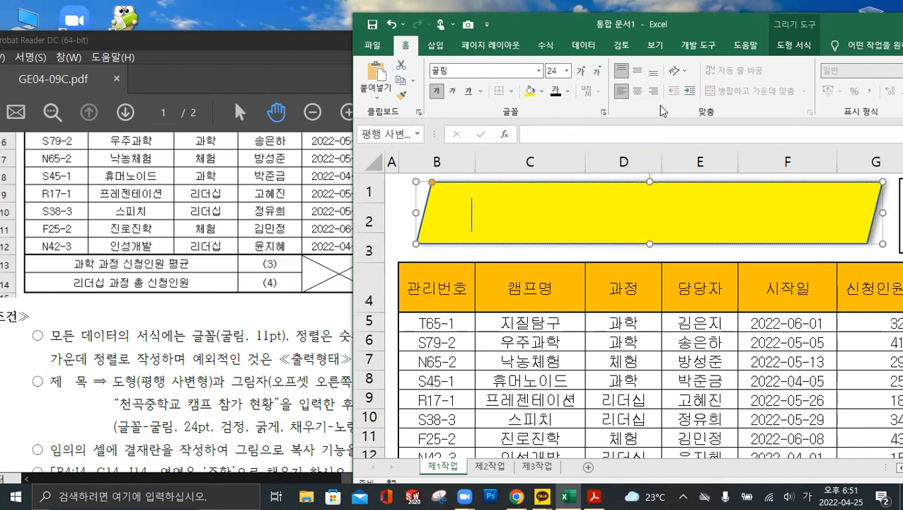
left_click(639, 73)
left_click(638, 91)
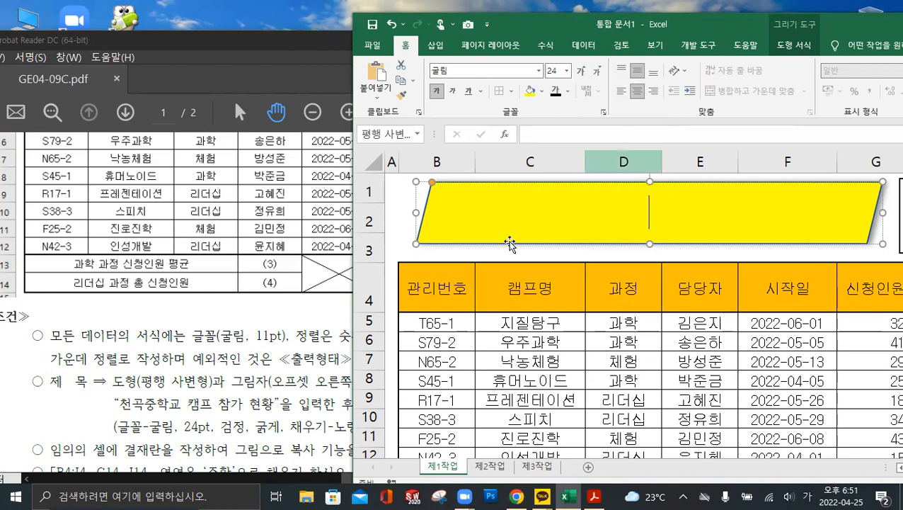
Enter the title "천곡중학교 캠프 참가 현황" in the parallelogram, following the sample in the GE04-09C.pdf, and compare the two
left_click(276, 244)
scroll(276, 245, "up", 5)
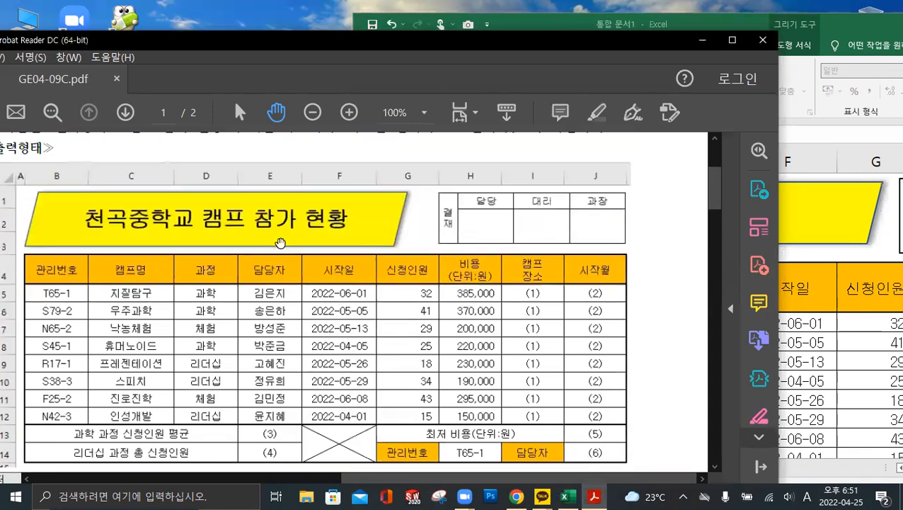
left_click(873, 197)
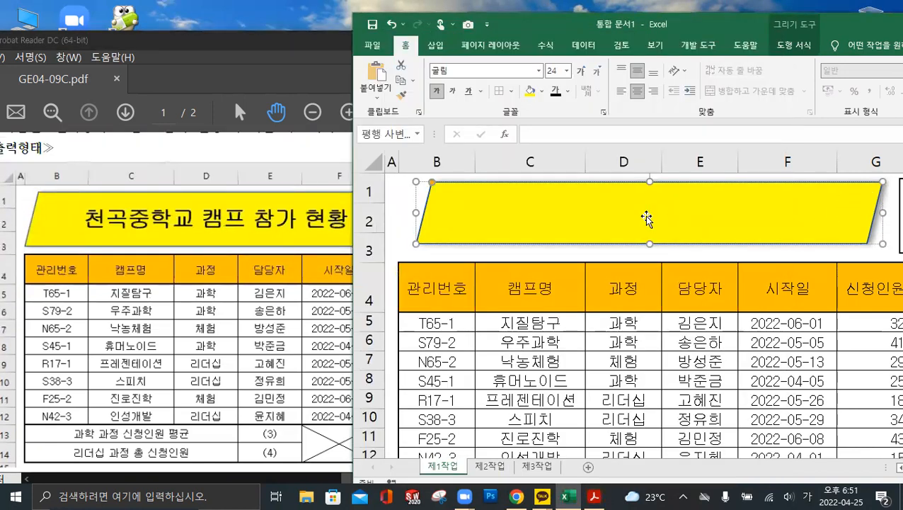
type("천곡")
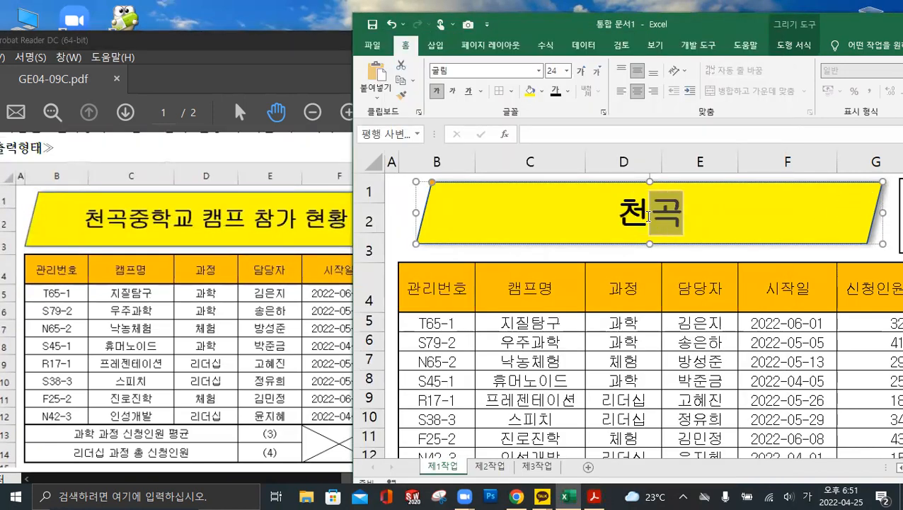
type("ㄱ중학교 캠ㅍ")
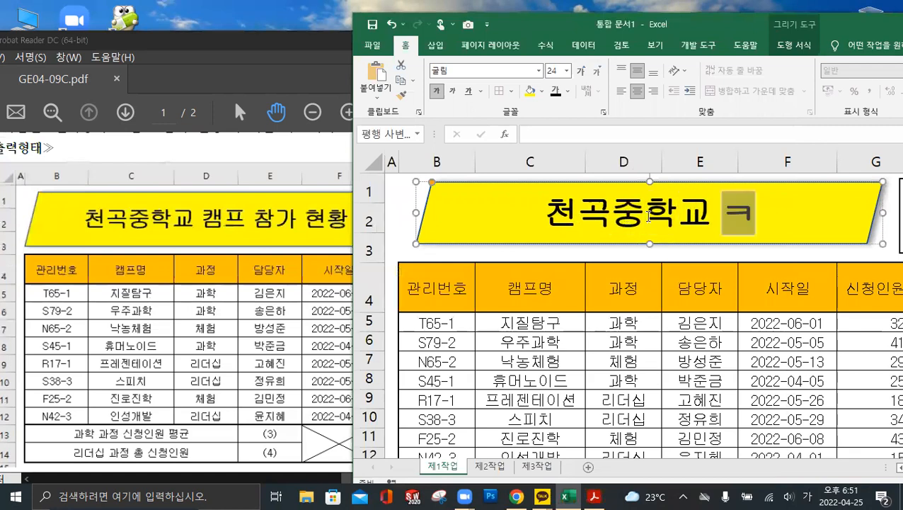
type(" 참가 현황")
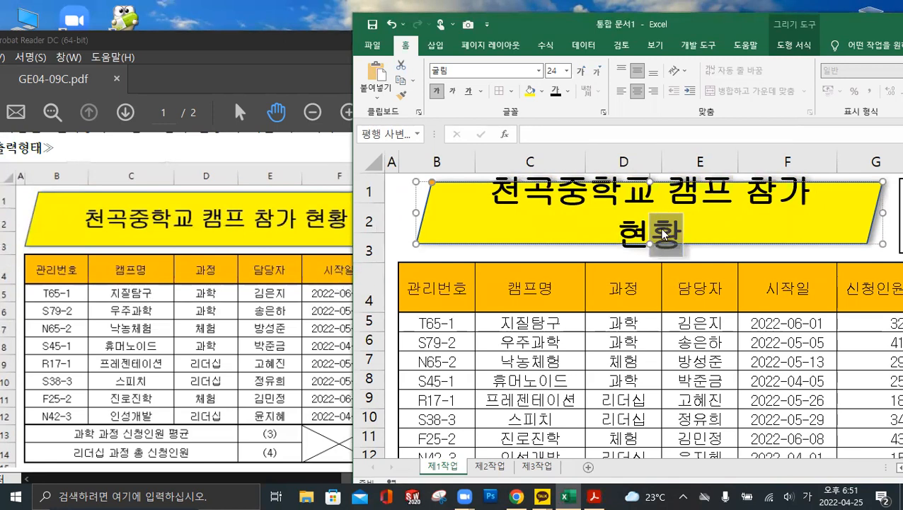
left_click(312, 287)
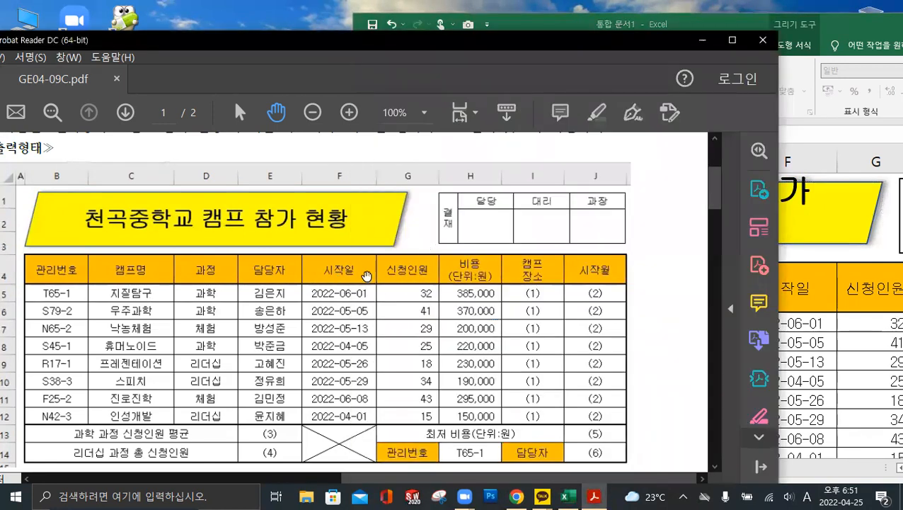
Switch to the Excel workbook, widen columns G to J, and move the approval-box picture over columns H to J at the table's outer edge
left_click(823, 253)
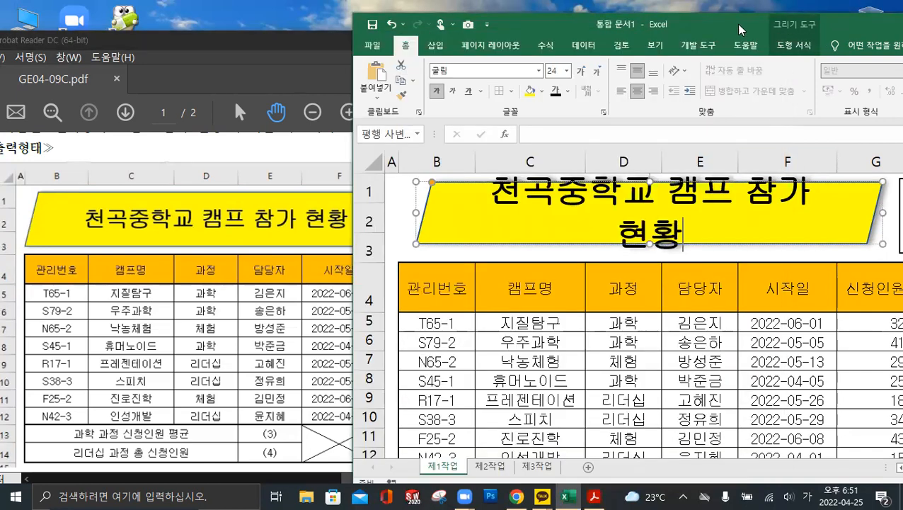
left_click_drag(718, 23, 550, 21)
left_click_drag(776, 22, 648, 23)
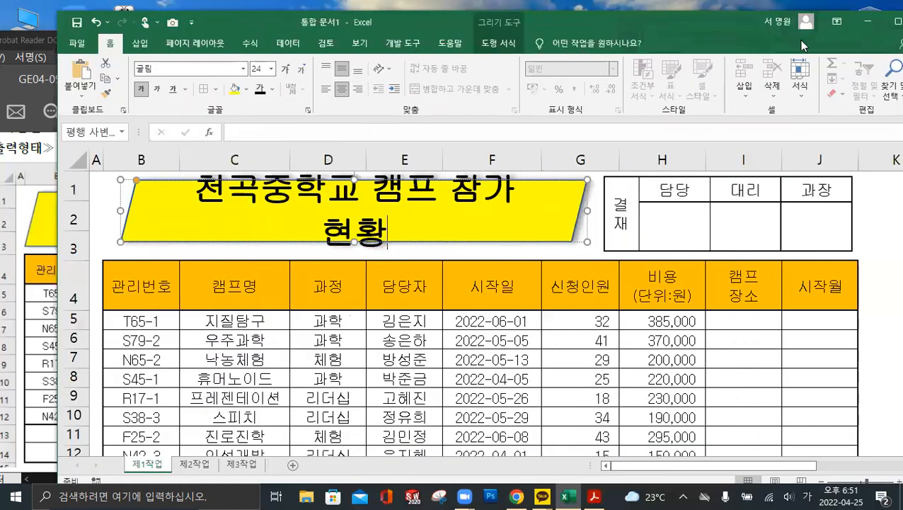
double_click(671, 23)
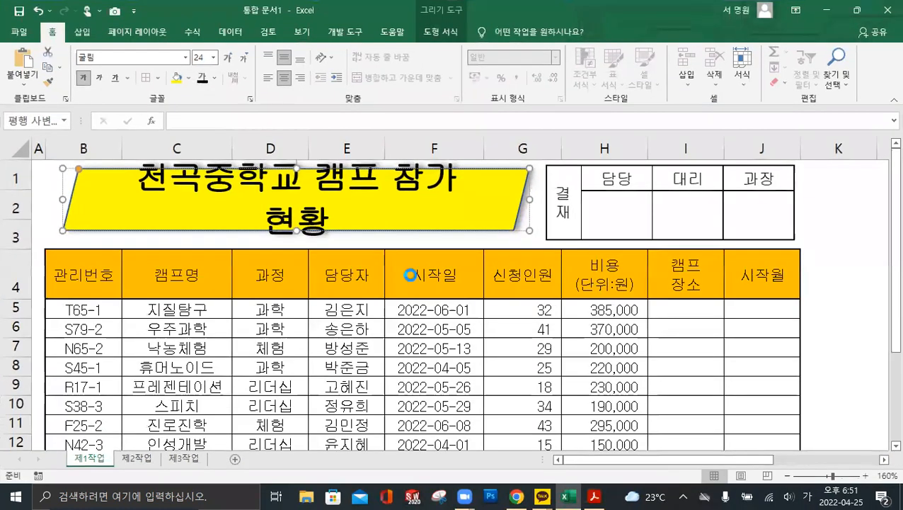
scroll(410, 275, "down", 3, "ctrl")
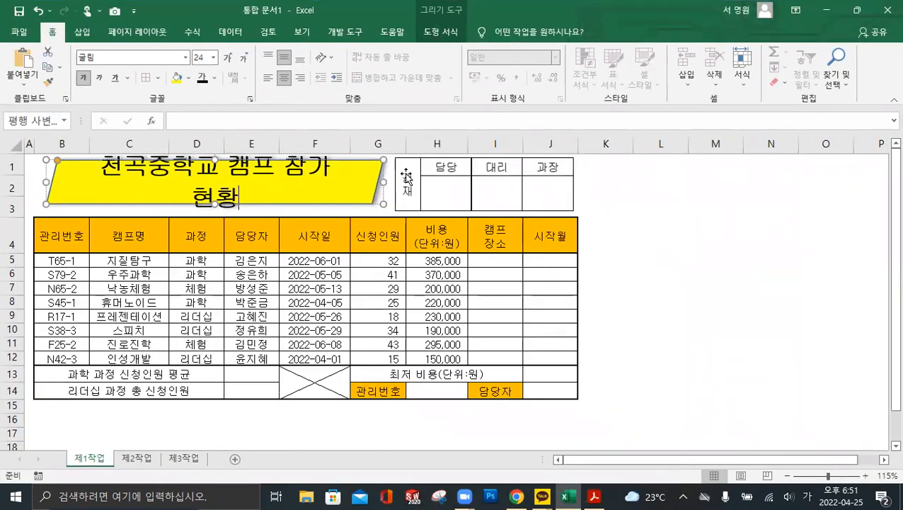
left_click_drag(406, 144, 427, 144)
left_click_drag(491, 146, 500, 144)
left_click_drag(611, 144, 617, 144)
left_click_drag(556, 144, 564, 144)
left_click_drag(530, 187, 588, 187)
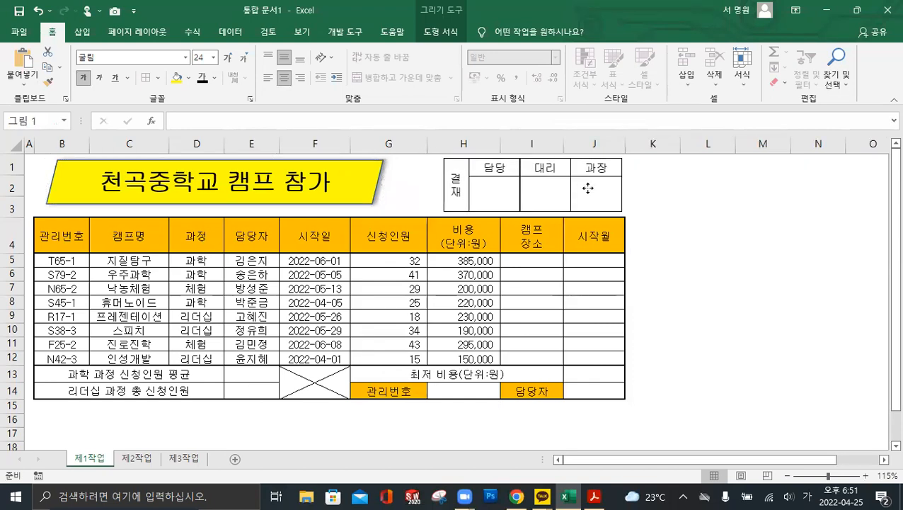
Widen the yellow title parallelogram so its text fits on one line and extend it slightly downward
left_click(369, 193)
left_click_drag(386, 182, 429, 182)
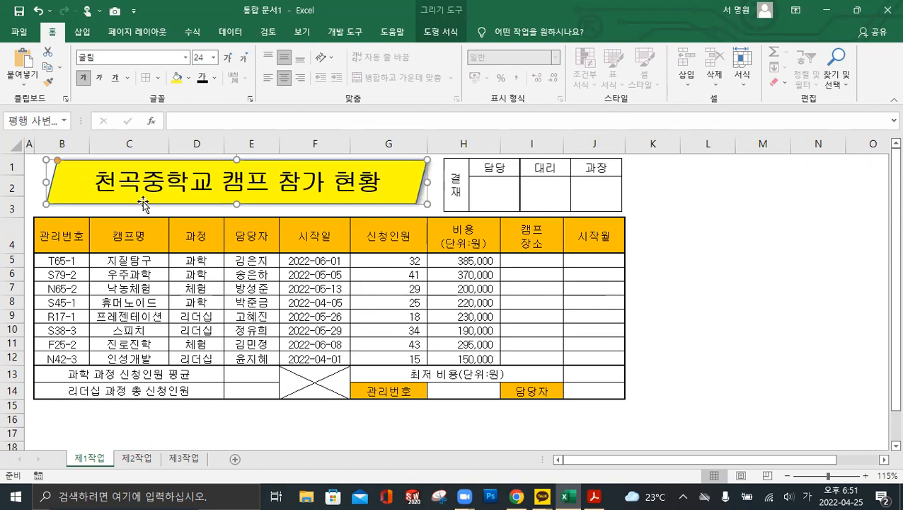
left_click_drag(239, 205, 236, 210)
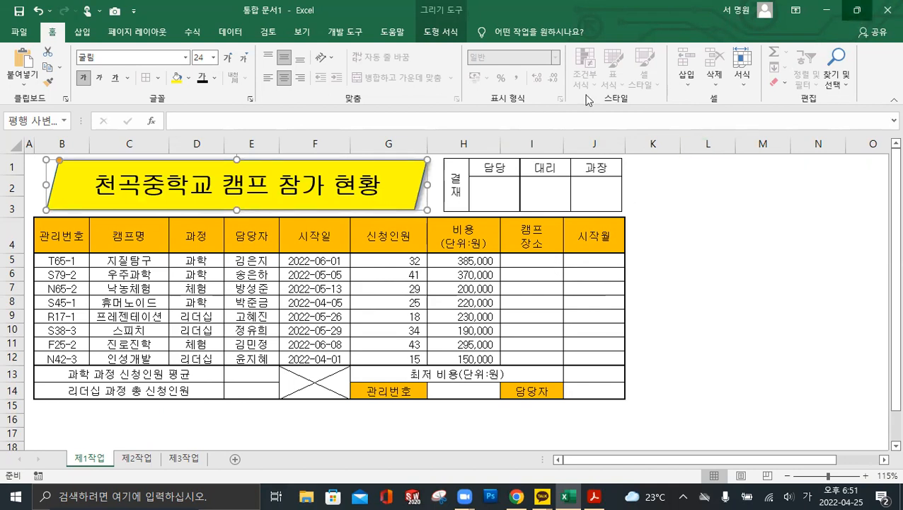
Shrink the workbook window and place it beside GE04-09C.pdf, and bring up the conditions list in the PDF
left_click(857, 10)
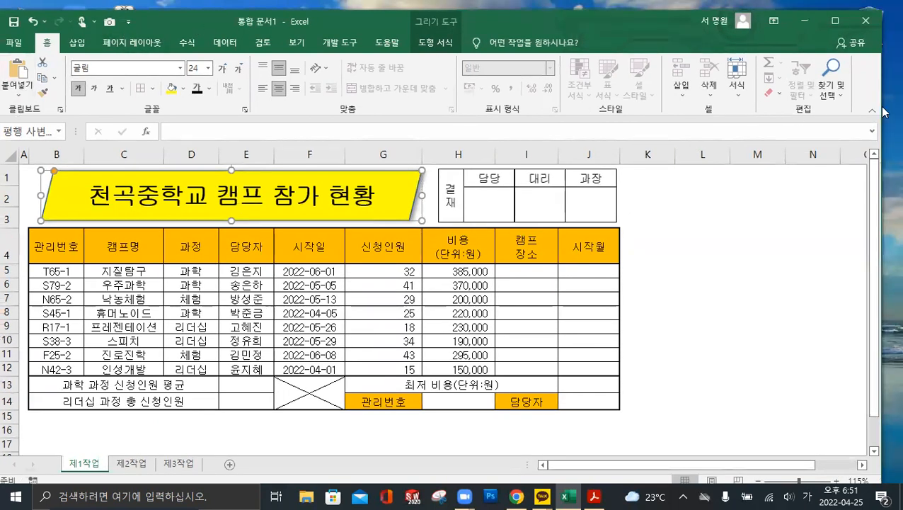
left_click_drag(885, 97, 662, 97)
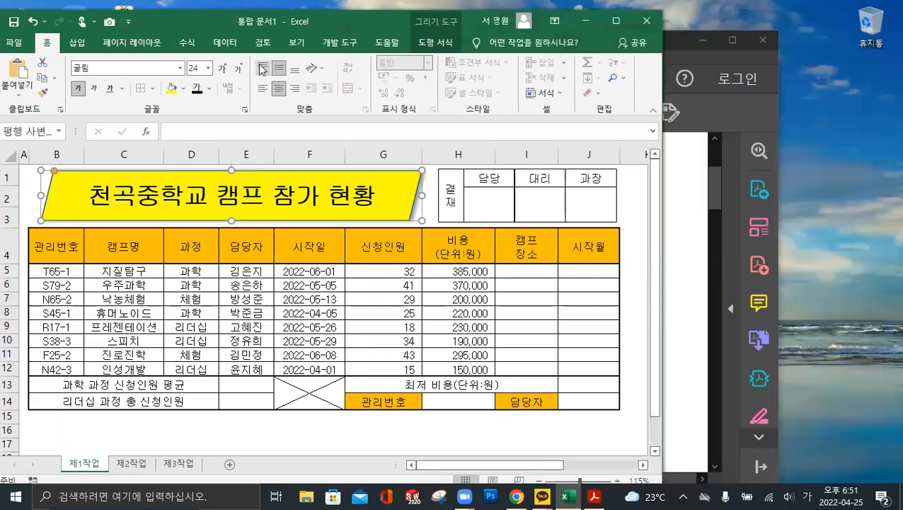
left_click_drag(253, 24, 493, 20)
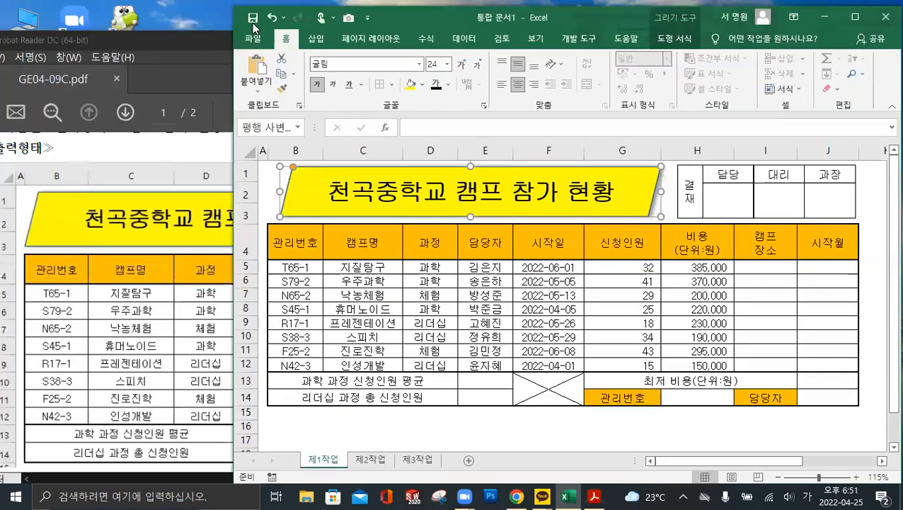
left_click(179, 183)
scroll(180, 183, "down", 3)
scroll(230, 250, "down", 4)
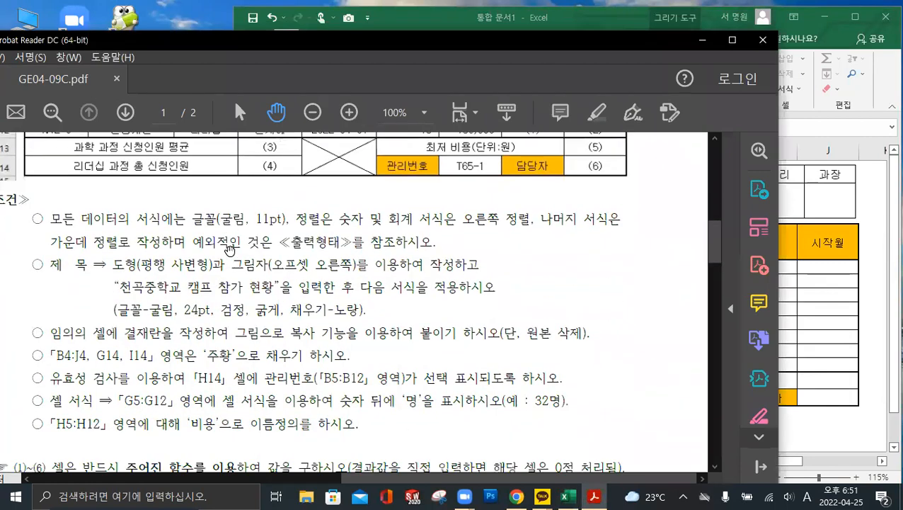
scroll(71, 329, "down", 1)
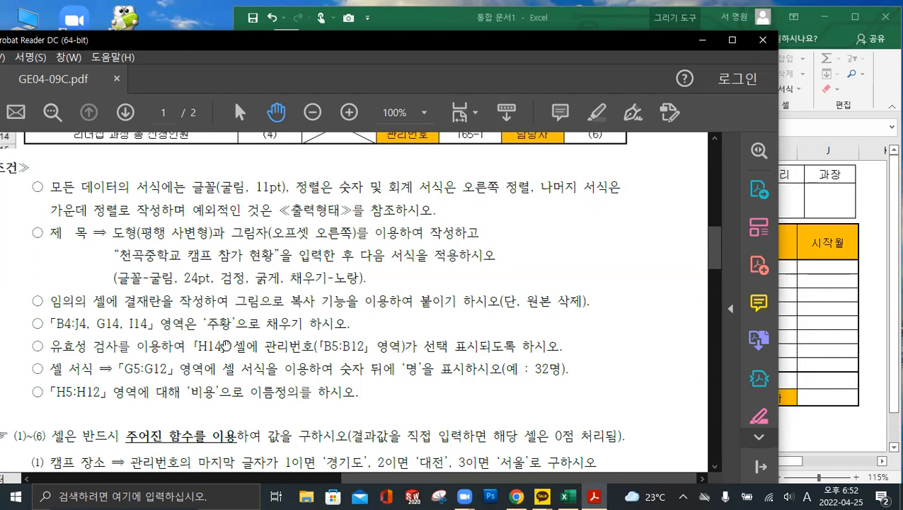
Start a data validation rule for cell H14 in the workbook and restrict its allowed values to a list (목록)
left_click(807, 297)
left_click(698, 398)
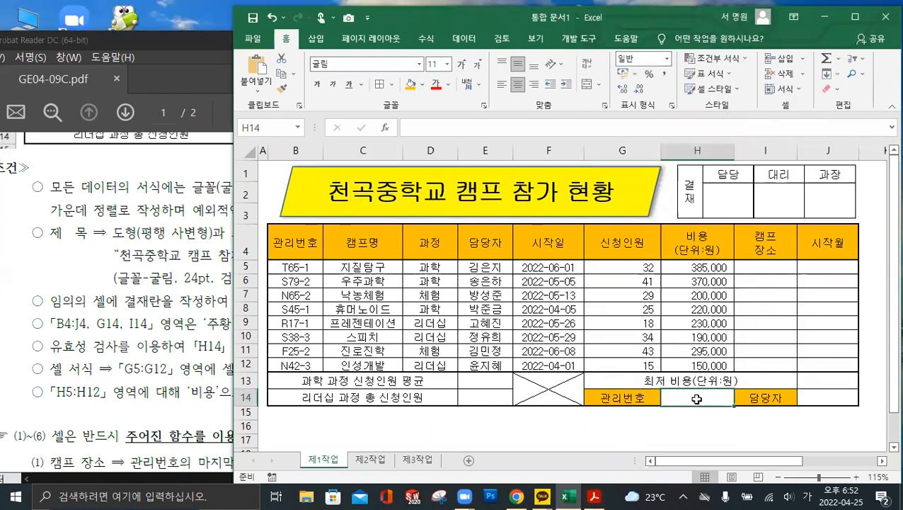
left_click(470, 41)
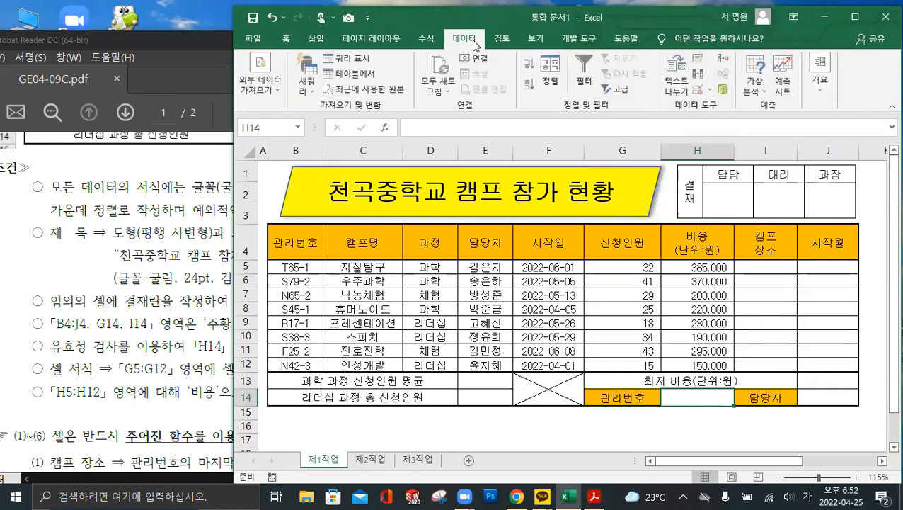
left_click(698, 90)
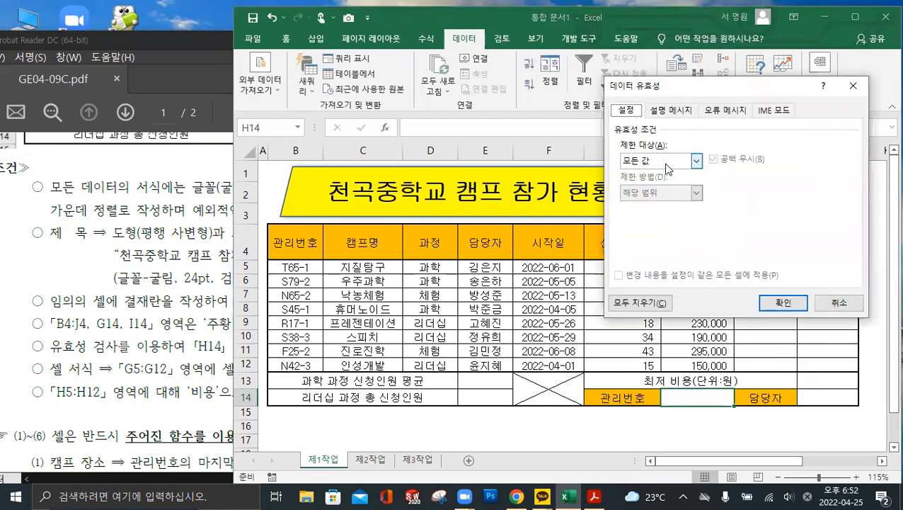
left_click(665, 164)
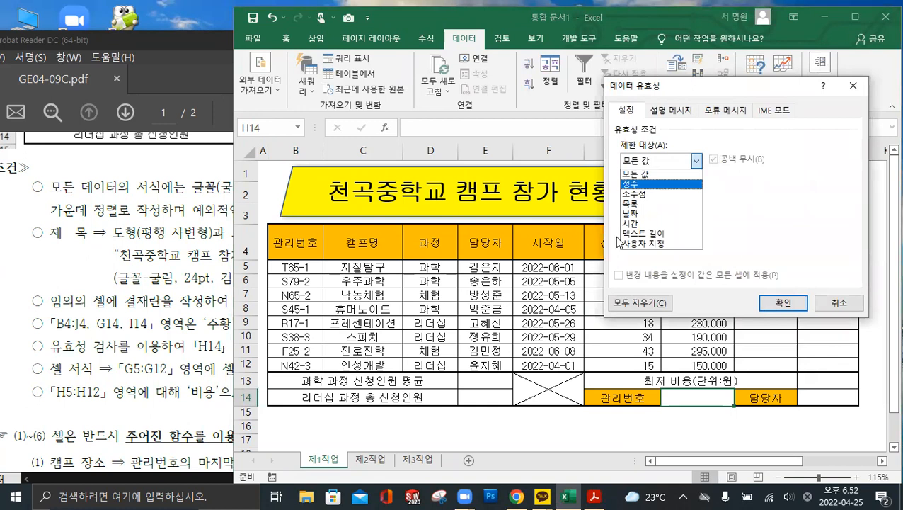
left_click(645, 204)
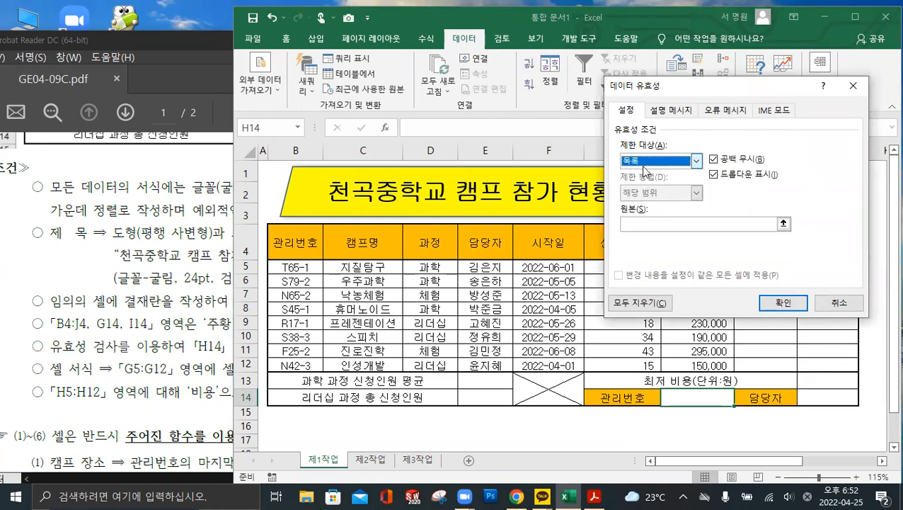
Use =$B$5:$B$12 as the validation list source, apply the rule, and choose T65-1 in cell H14
left_click(638, 223)
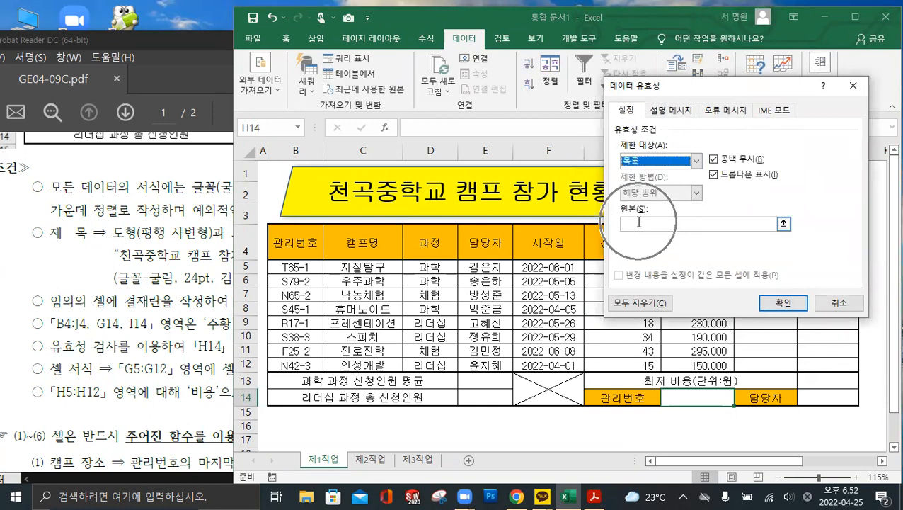
left_click(639, 223)
left_click_drag(312, 268, 311, 365)
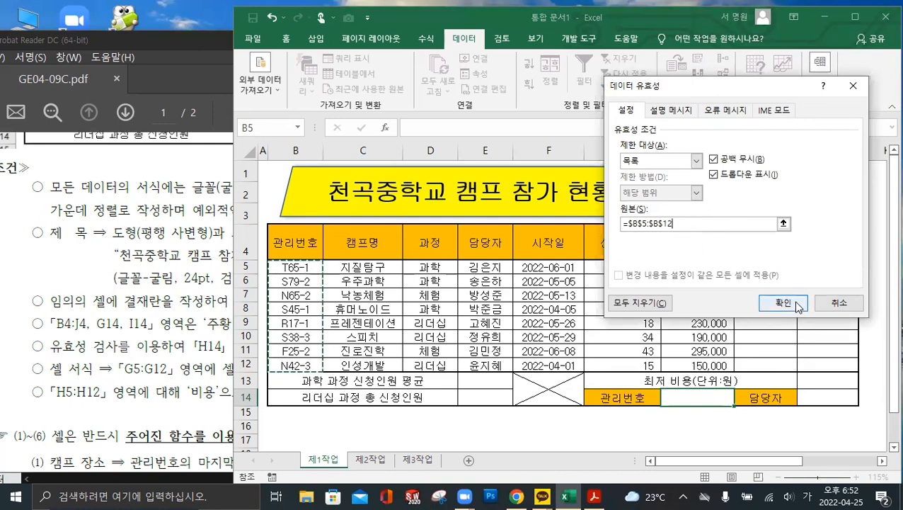
key("ctrl")
key("ctrl")
key("ctrl")
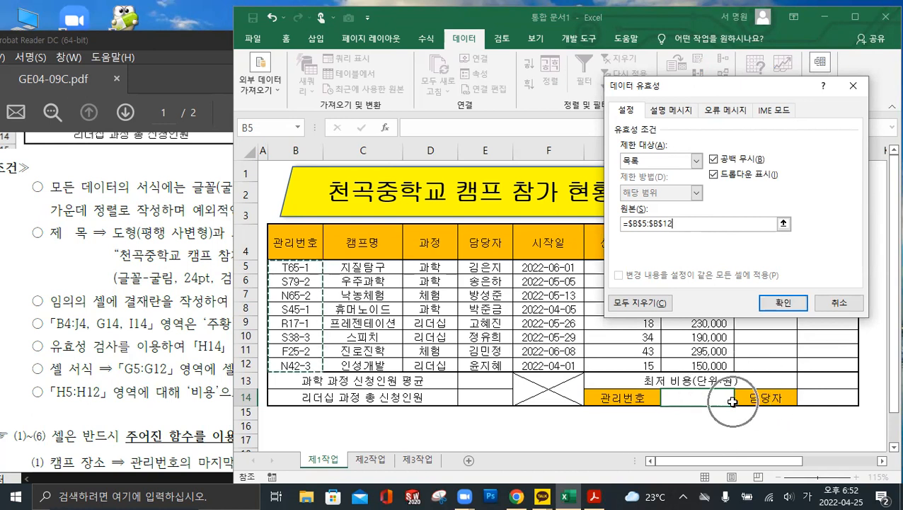
left_click(784, 303)
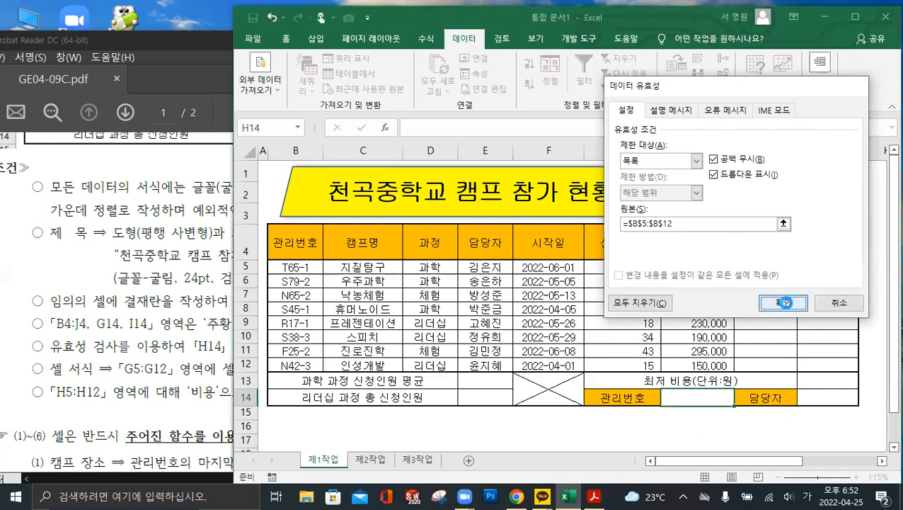
left_click(739, 401)
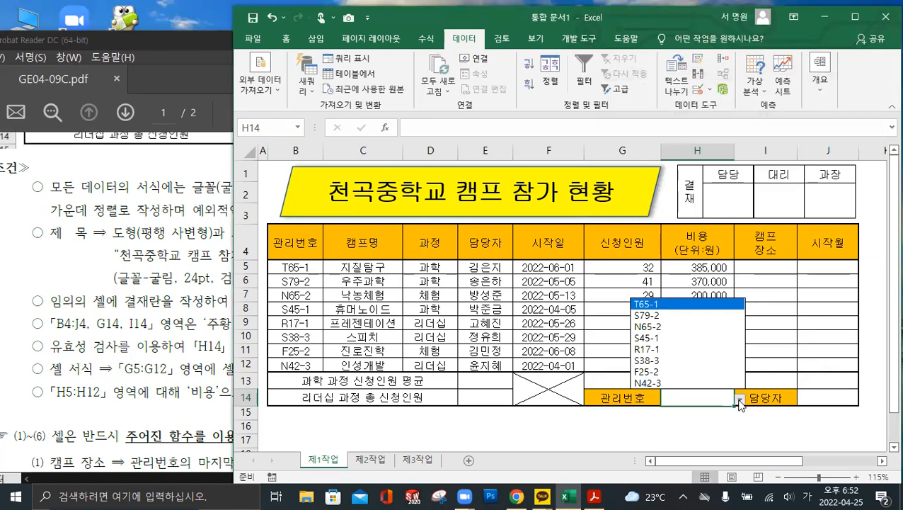
left_click(667, 305)
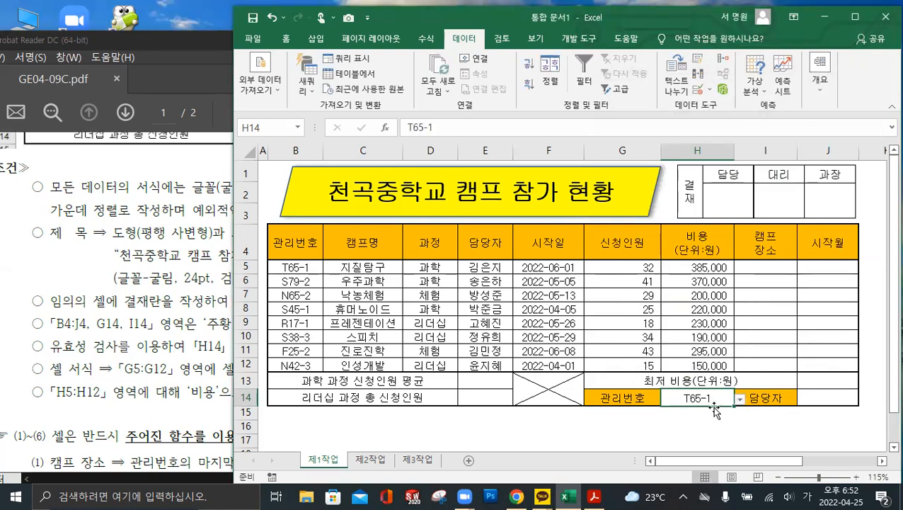
Check the cell-format condition in the PDF, and open the custom (사용자 지정) number format settings for cells G5:G12 in the workbook
left_click(147, 361)
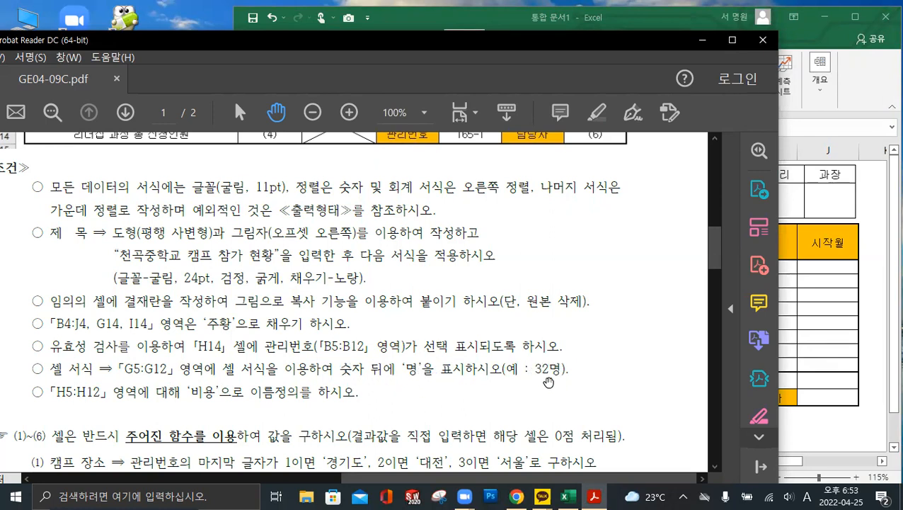
left_click(836, 339)
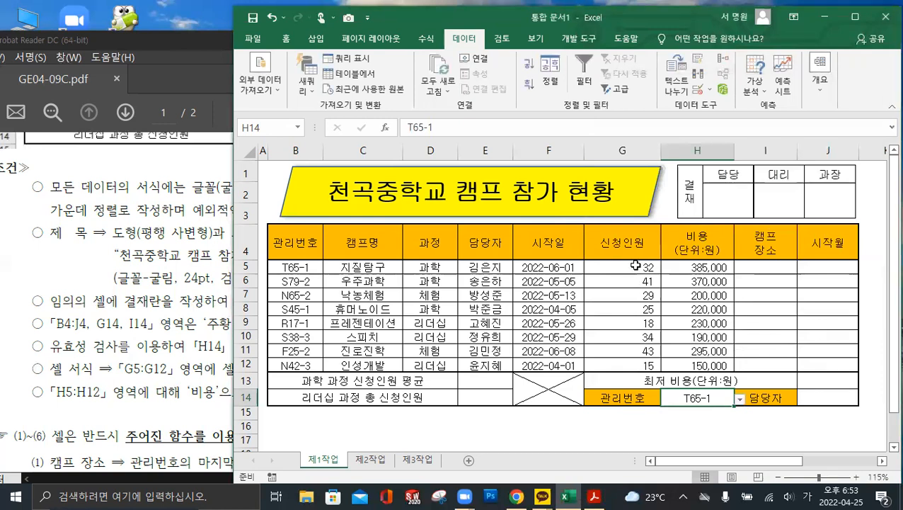
left_click_drag(636, 265, 632, 364)
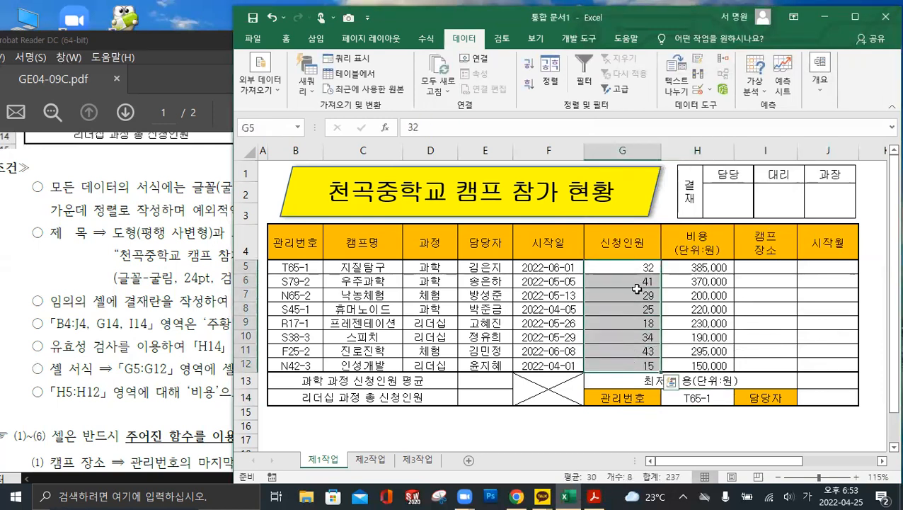
right_click(637, 288)
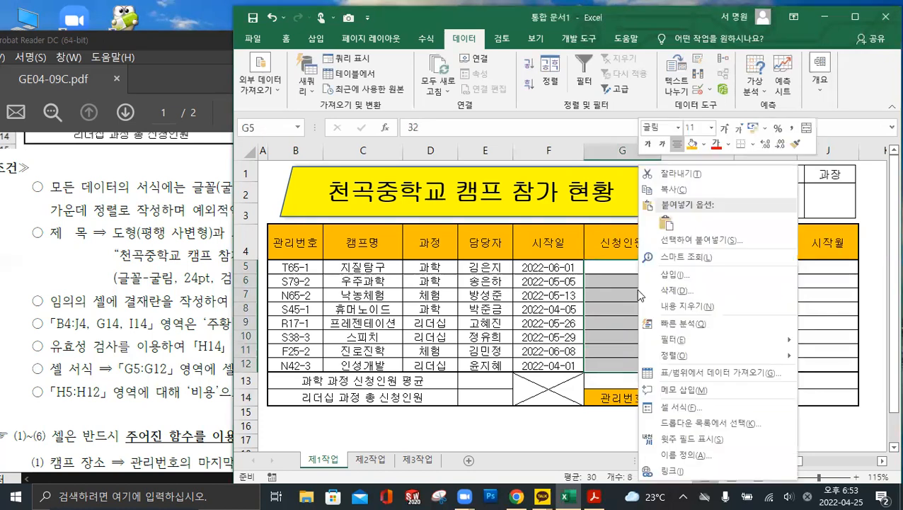
left_click(683, 406)
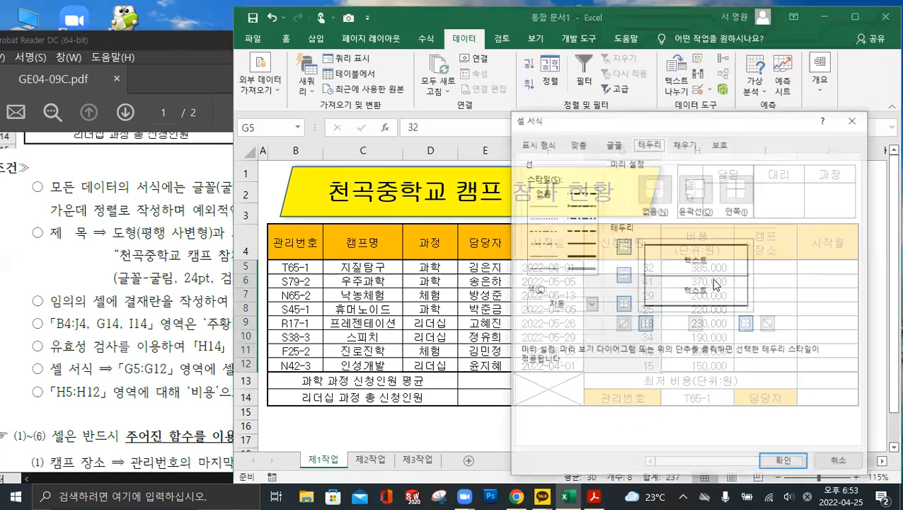
left_click_drag(676, 122, 332, 53)
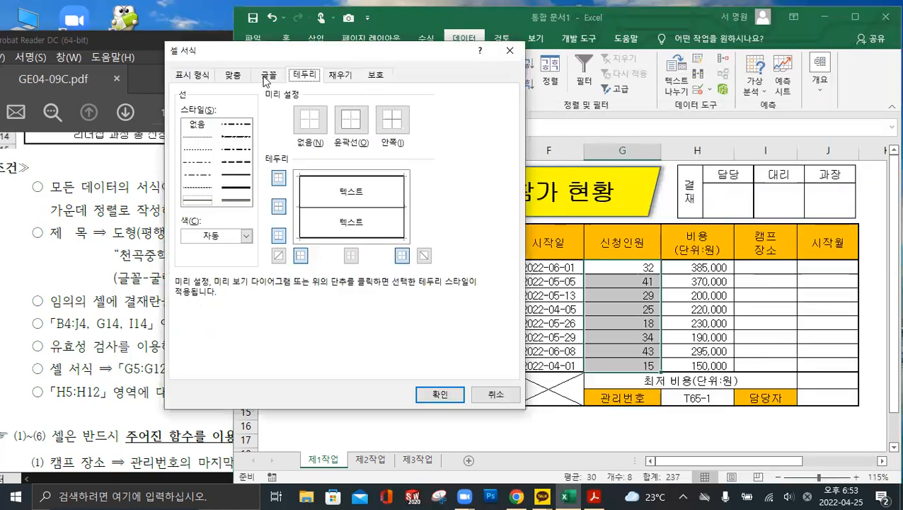
left_click(183, 76)
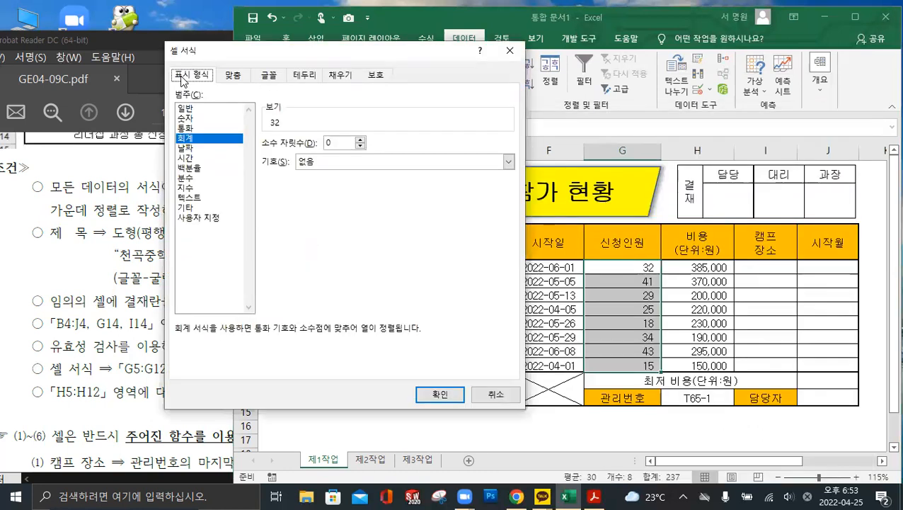
left_click(209, 219)
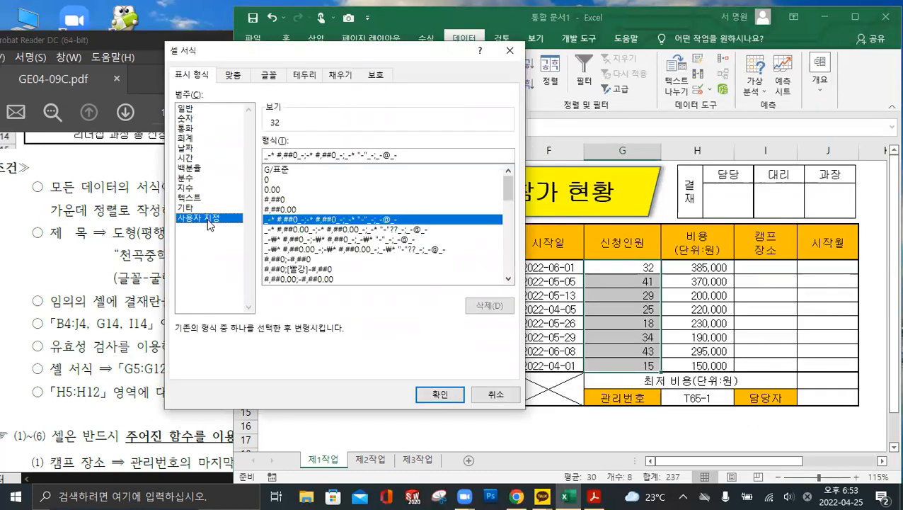
Try 0명 as the custom number format for cells G5:G12
left_click(279, 201)
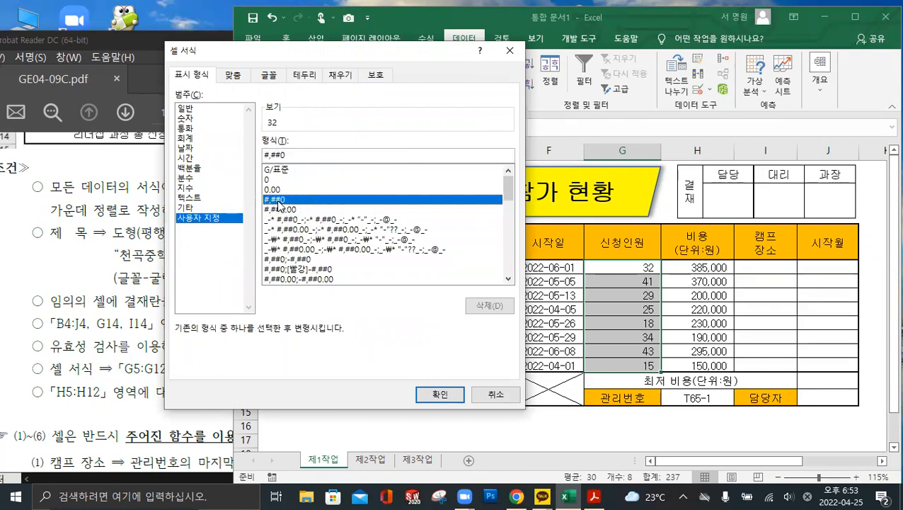
left_click(272, 181)
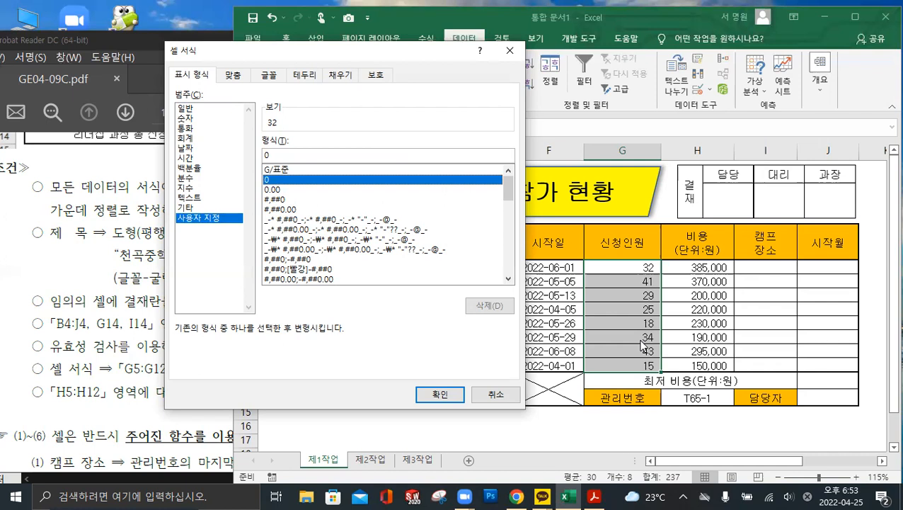
left_click(272, 181)
left_click(281, 153)
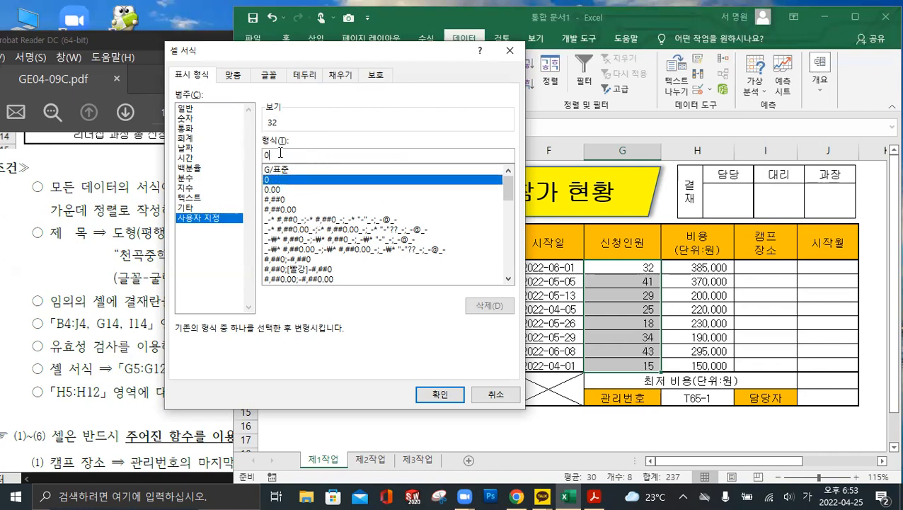
type("명")
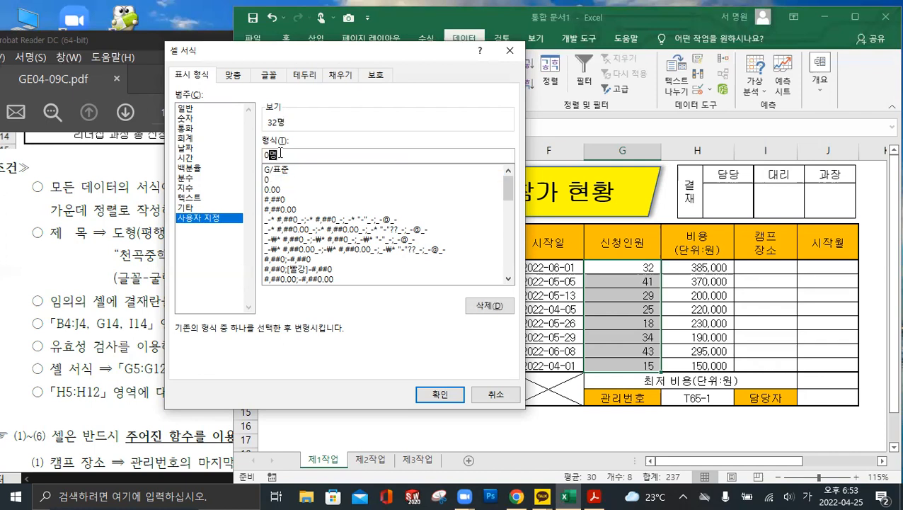
Build the custom format for G5:G12 from #,##0 with 명 appended, reduce it to 0명, and apply it
left_click(283, 200)
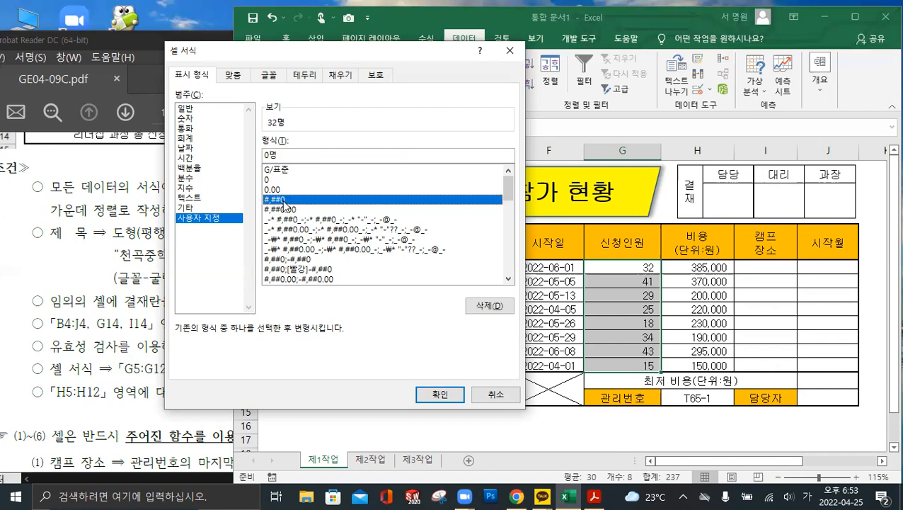
left_click(290, 155)
type("명")
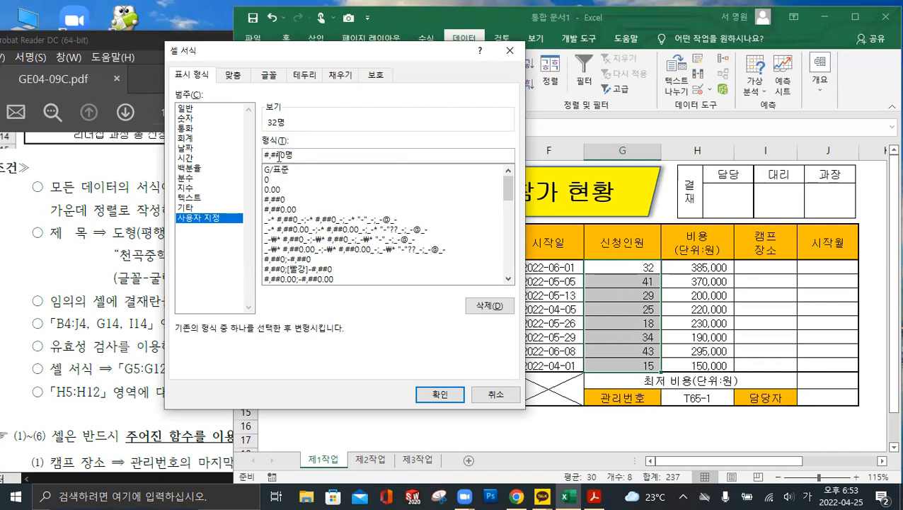
key("Delete")
key("Delete")
key("Delete")
key("Delete")
left_click(440, 395)
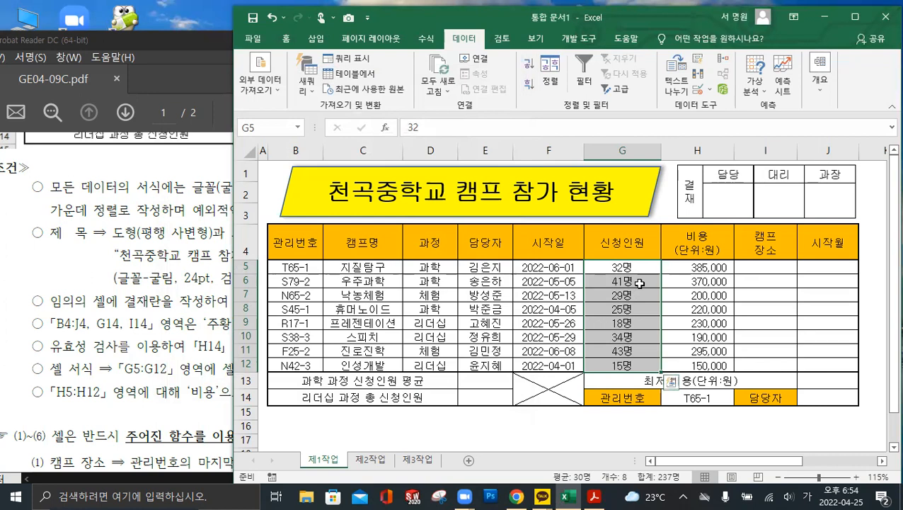
Reopen the number format settings for G5:G12 and change the custom code to "22"000"명"
right_click(639, 283)
left_click(672, 407)
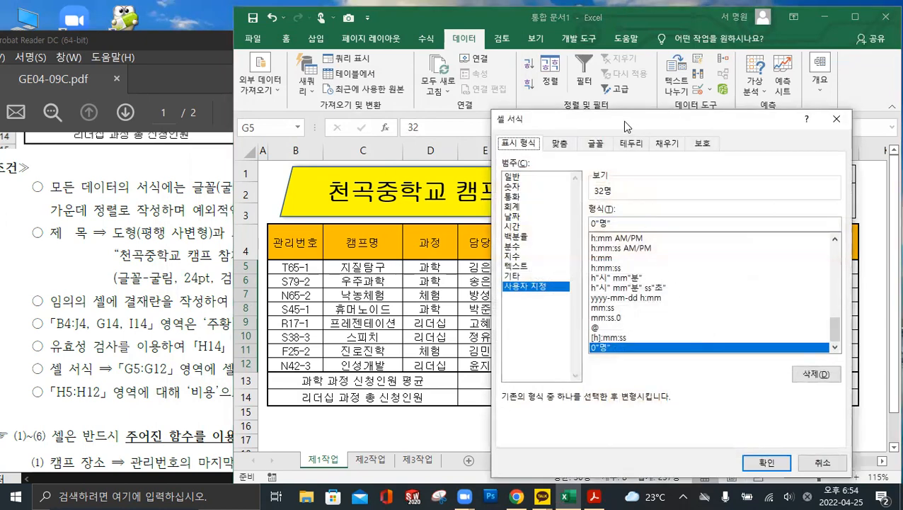
left_click_drag(622, 120, 238, 61)
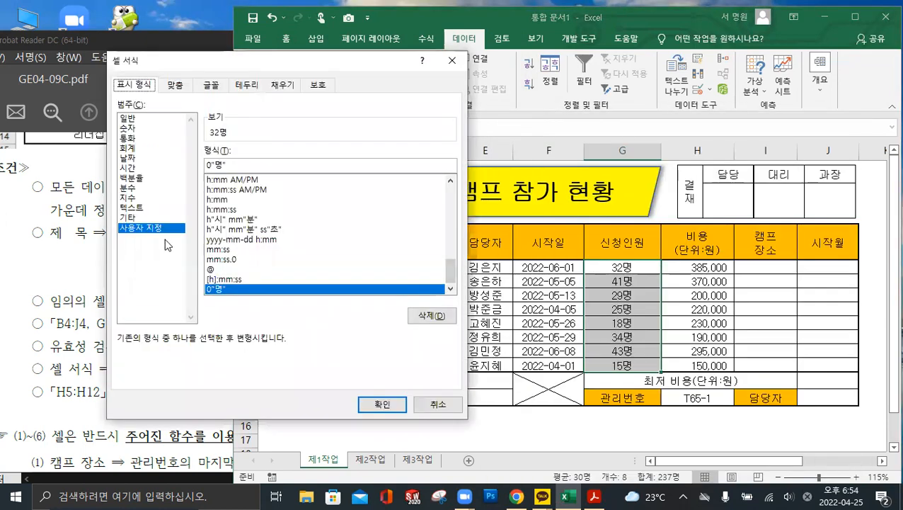
left_click(208, 164)
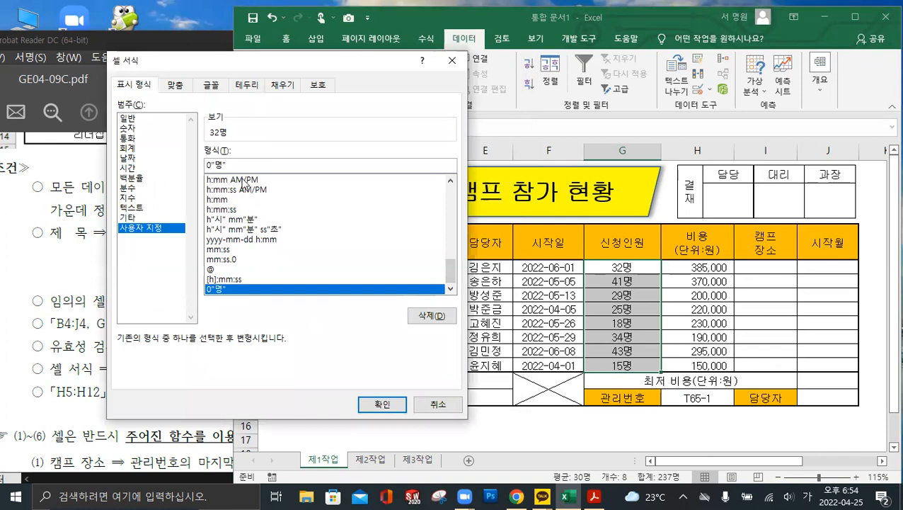
type("00")
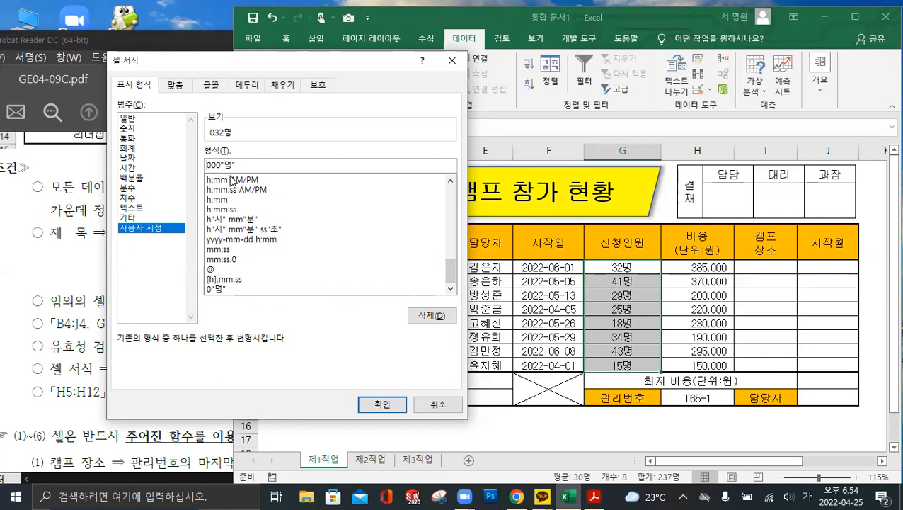
type("\"22\"")
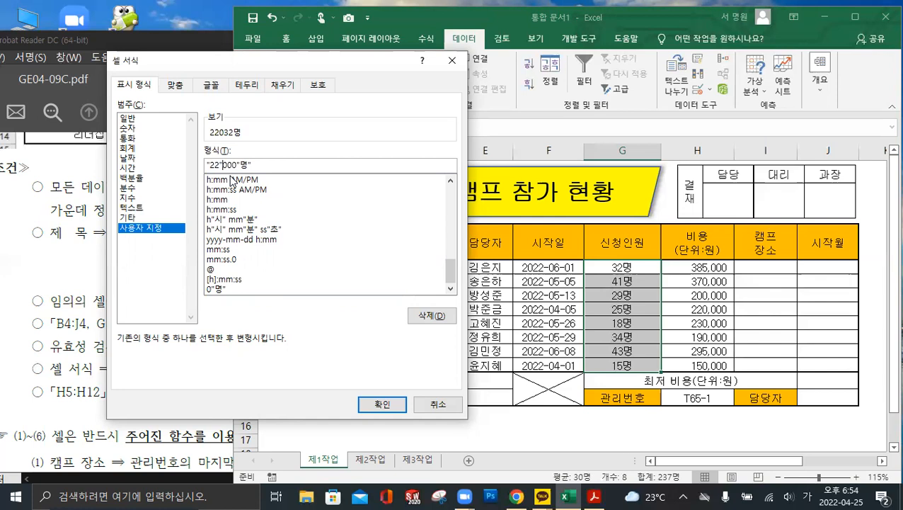
Extend the custom code with a hyphen and a four-digit year so it reads "2022"-000"명"
type("-")
key("ctrl")
key("ctrl")
key("ctrl")
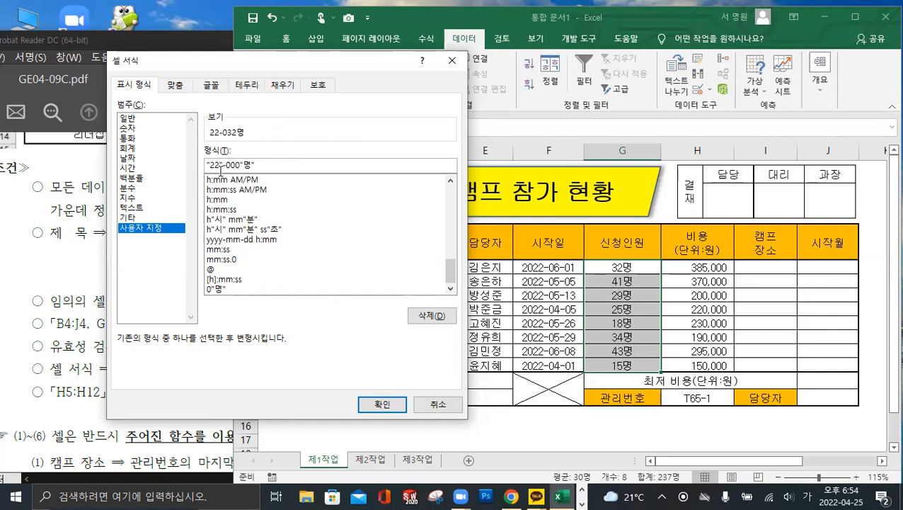
key("ctrl")
key("ctrl")
type("02")
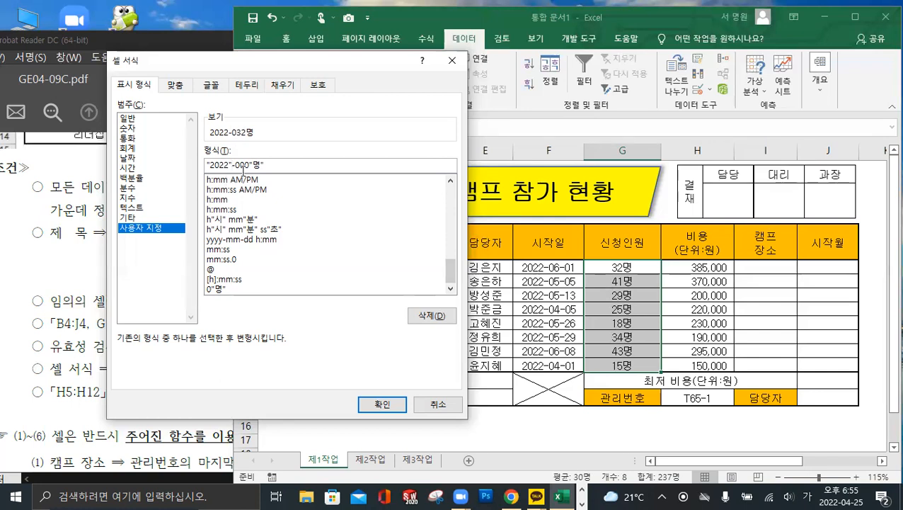
Restore the custom code to 0"명", apply it, and reselect cells G5:G12
left_click_drag(244, 165, 198, 165)
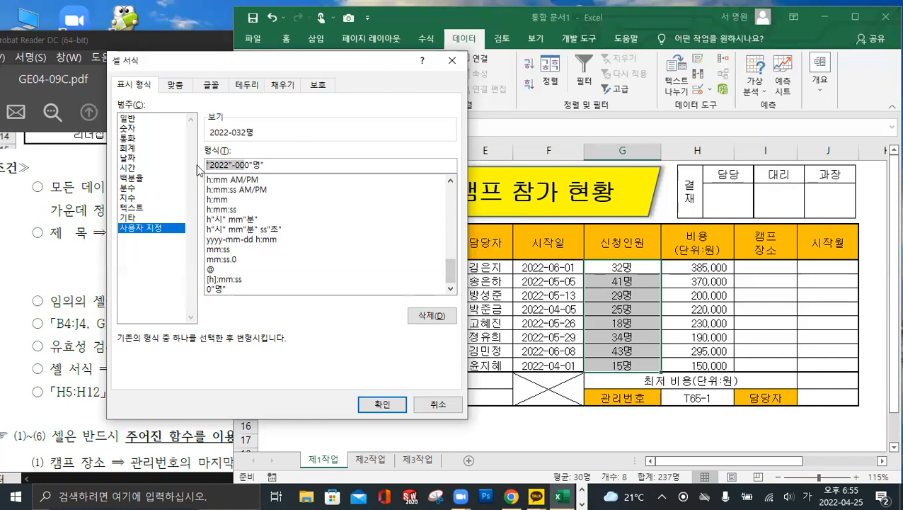
type("0")
left_click(390, 405)
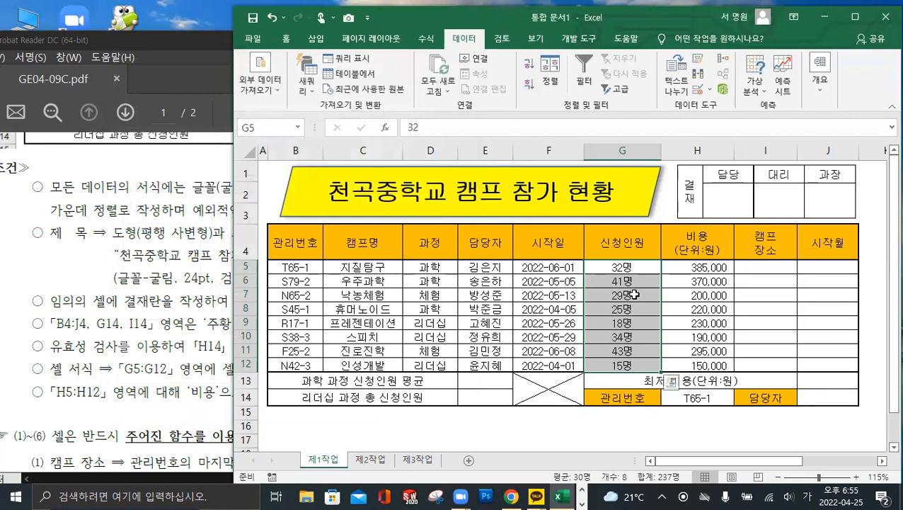
key("ctrl+q")
left_click(837, 293)
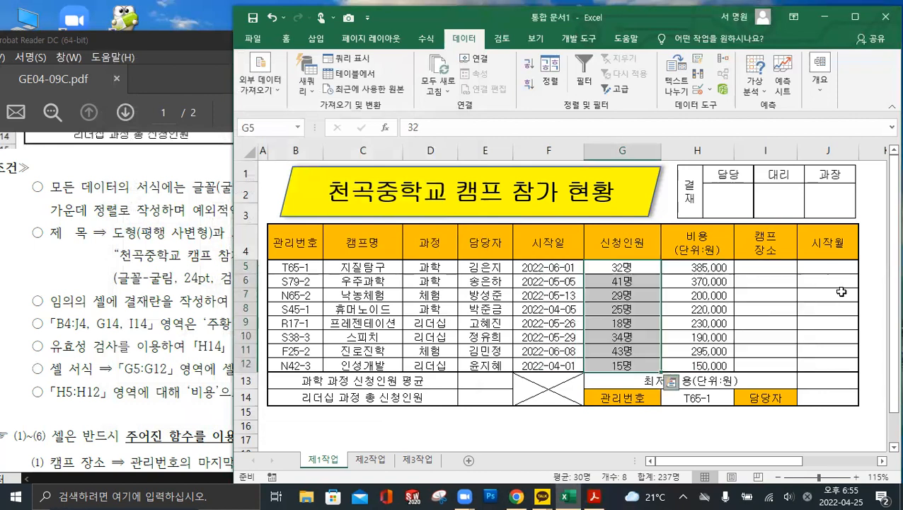
left_click_drag(627, 267, 628, 365)
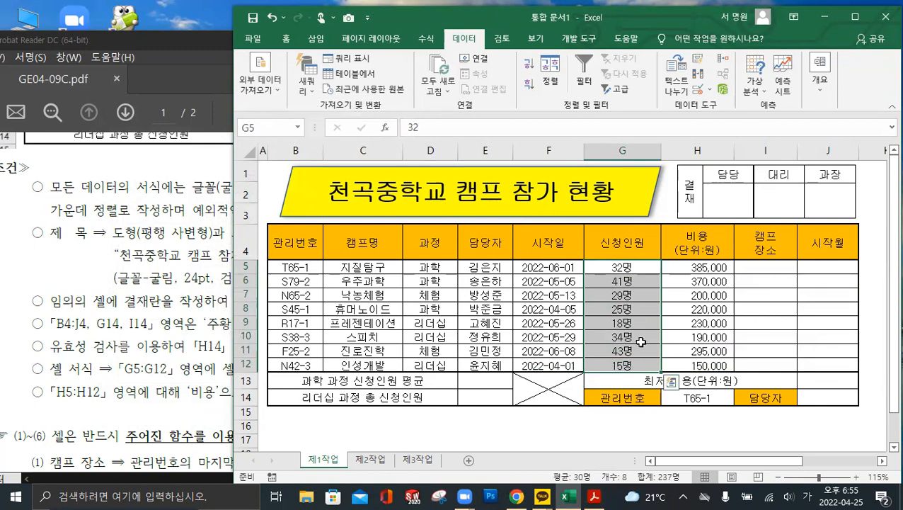
Switch to GE04-09C.pdf and examine the 제2작업 filter conditions and the 제3작업 pivot table conditions with its output sample
left_click(180, 296)
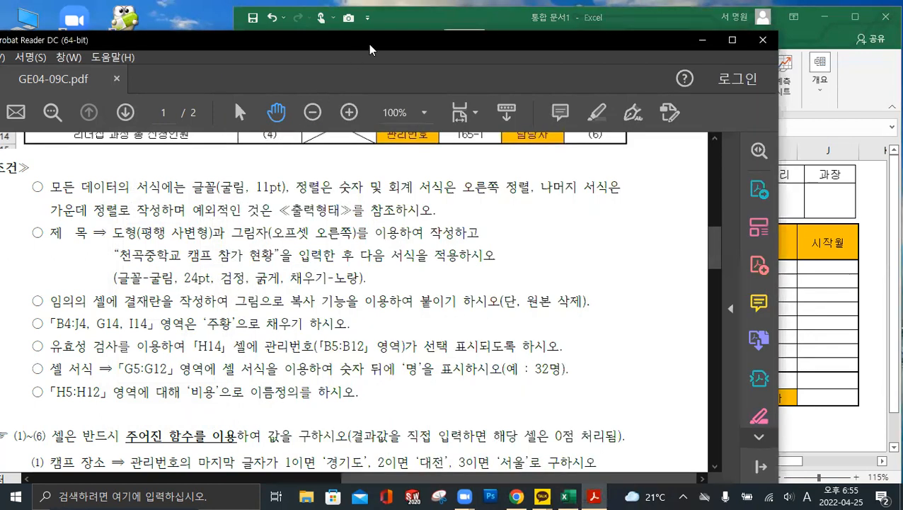
left_click_drag(375, 48, 434, 39)
scroll(389, 252, "down", 5)
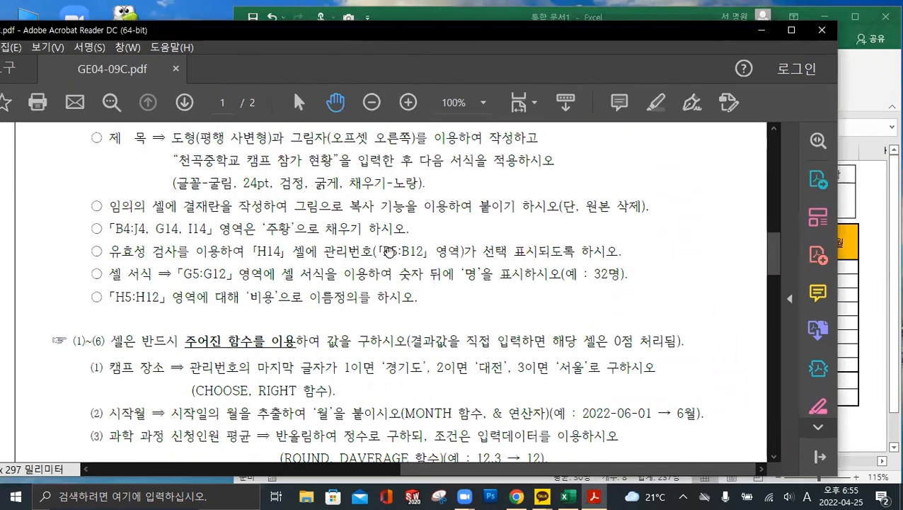
scroll(390, 253, "down", 5)
left_click_drag(476, 471, 179, 480)
scroll(271, 280, "down", 4)
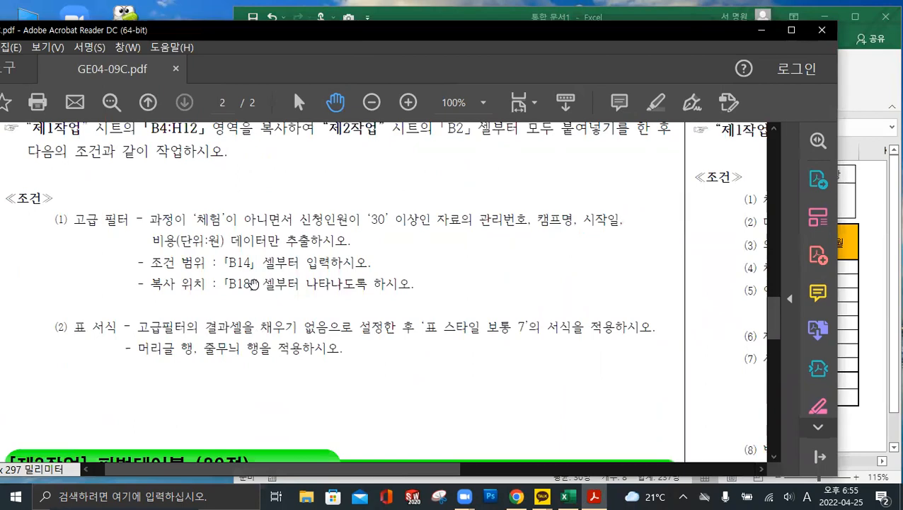
scroll(271, 281, "down", 12)
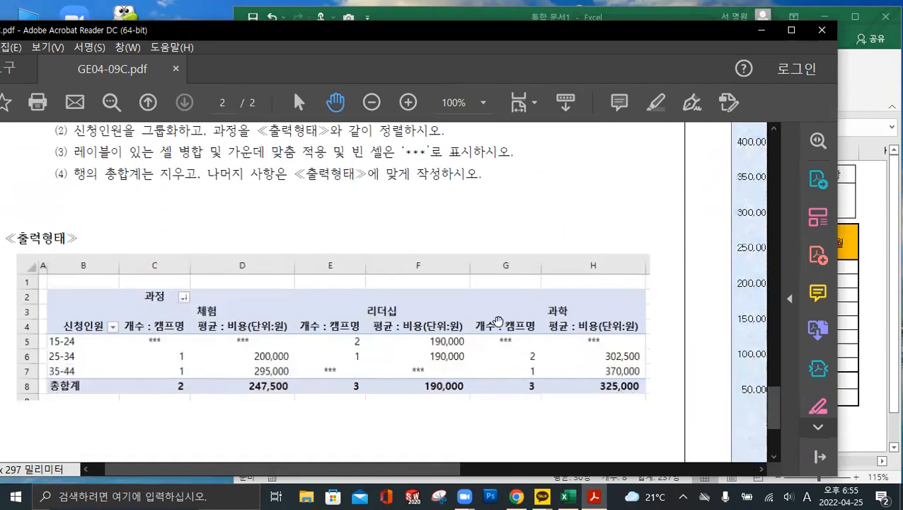
scroll(387, 319, "up", 3)
scroll(381, 314, "up", 10)
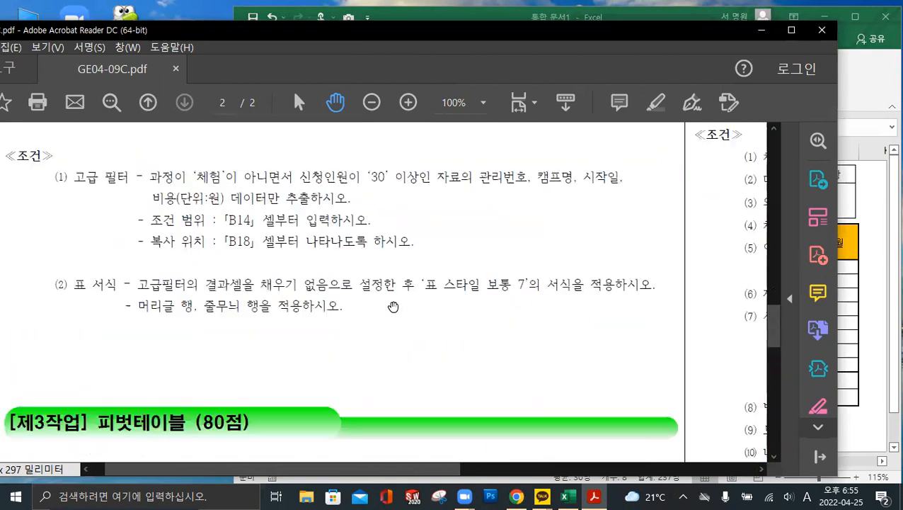
scroll(268, 283, "up", 1)
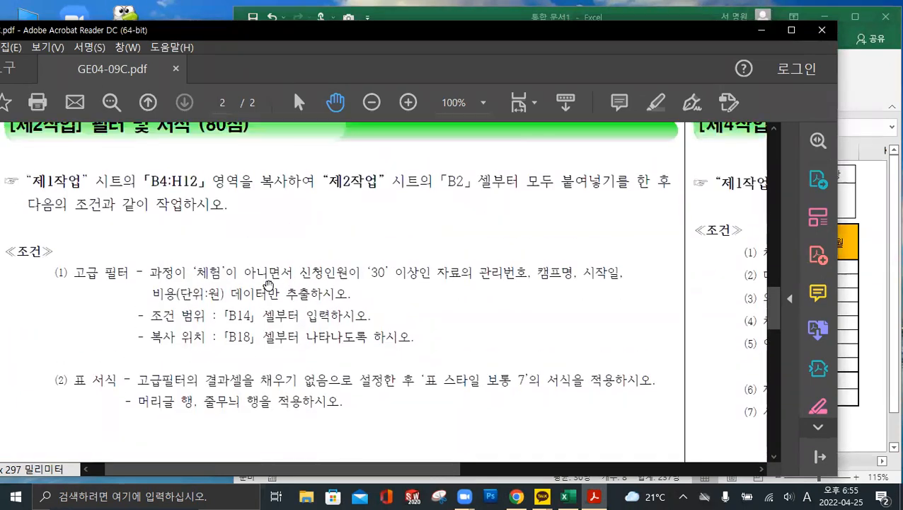
scroll(269, 283, "down", 8)
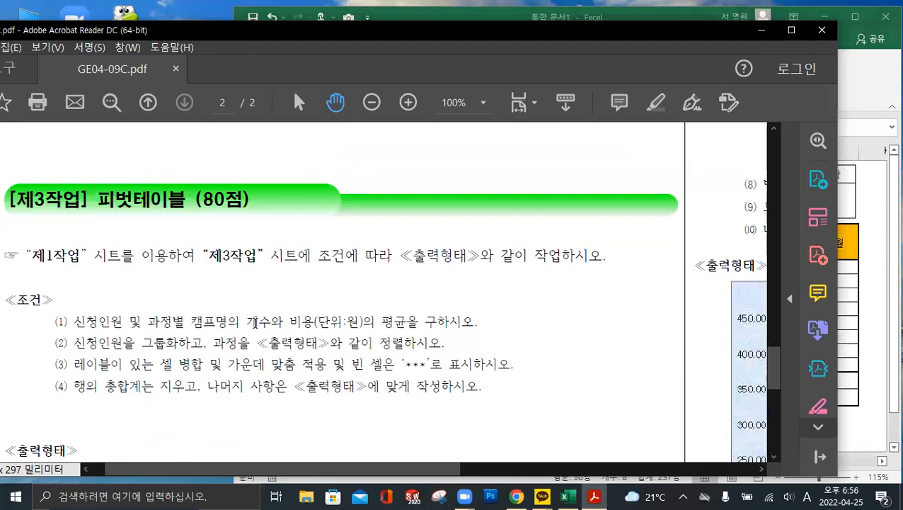
scroll(256, 320, "down", 2)
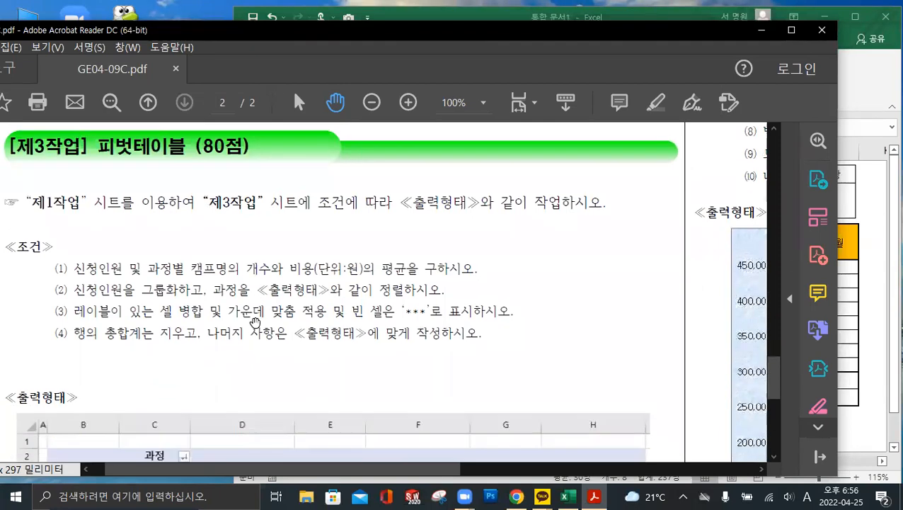
scroll(261, 315, "up", 5)
scroll(264, 312, "up", 4)
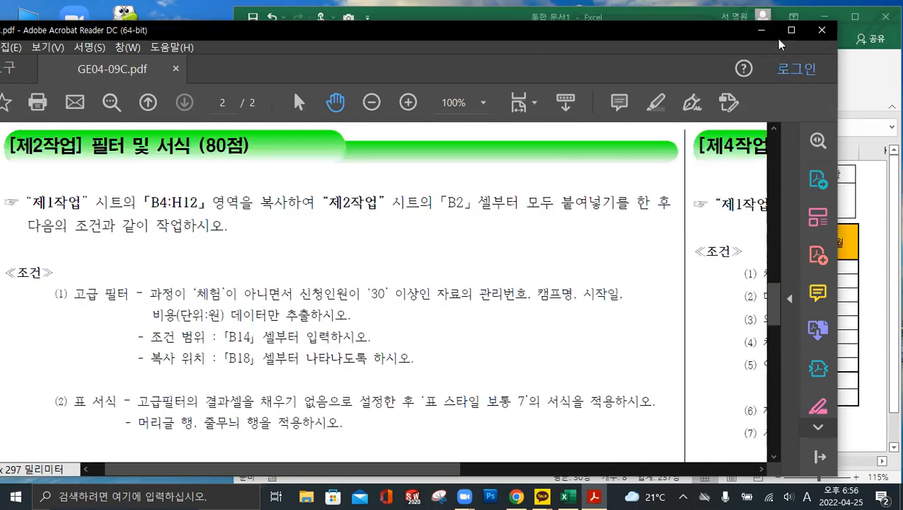
Minimize the PDF, return to the workbook, and right-align the 신청인원 values in G5:G12
left_click(761, 30)
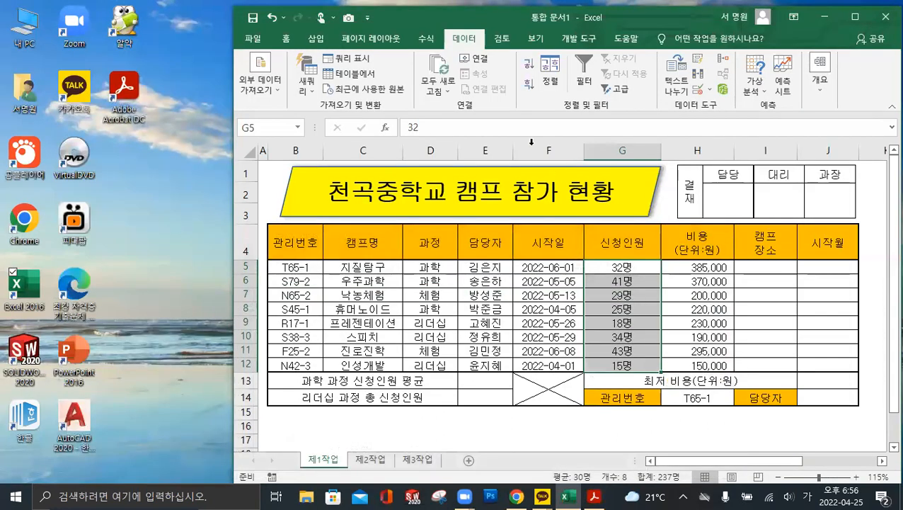
left_click(290, 40)
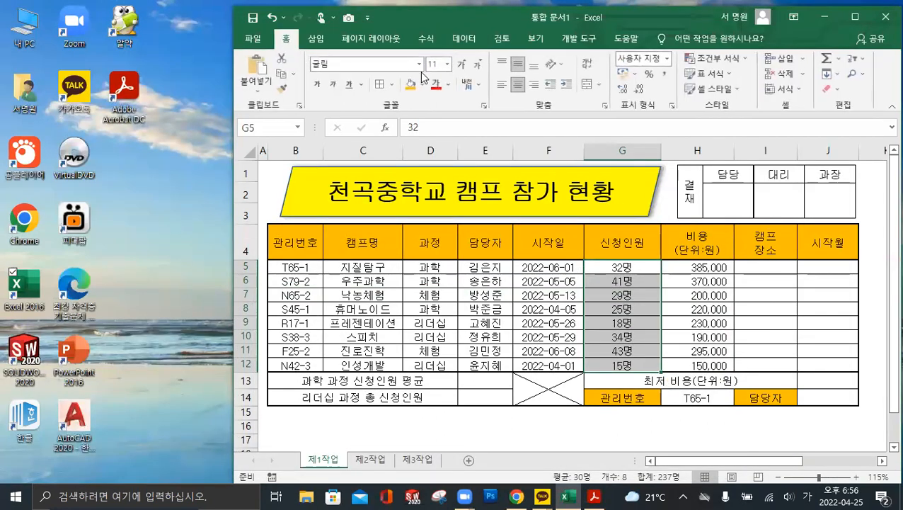
left_click(534, 87)
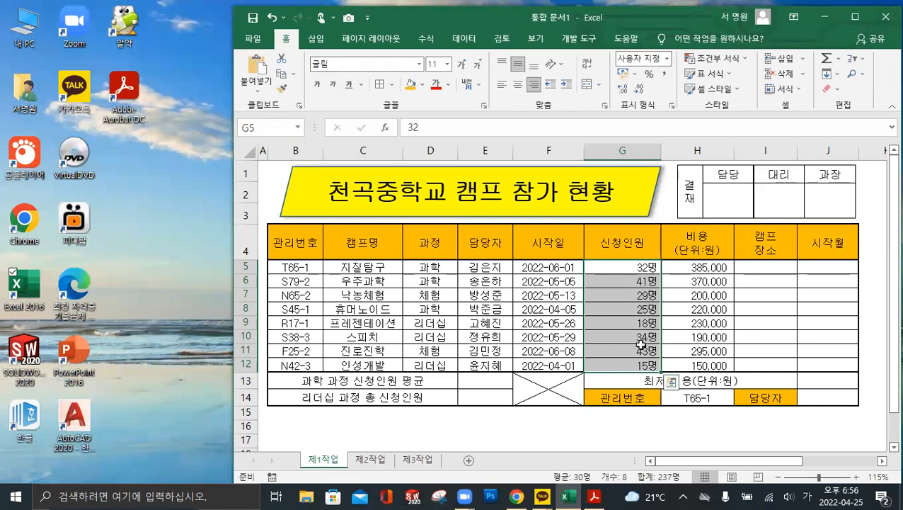
left_click(768, 297)
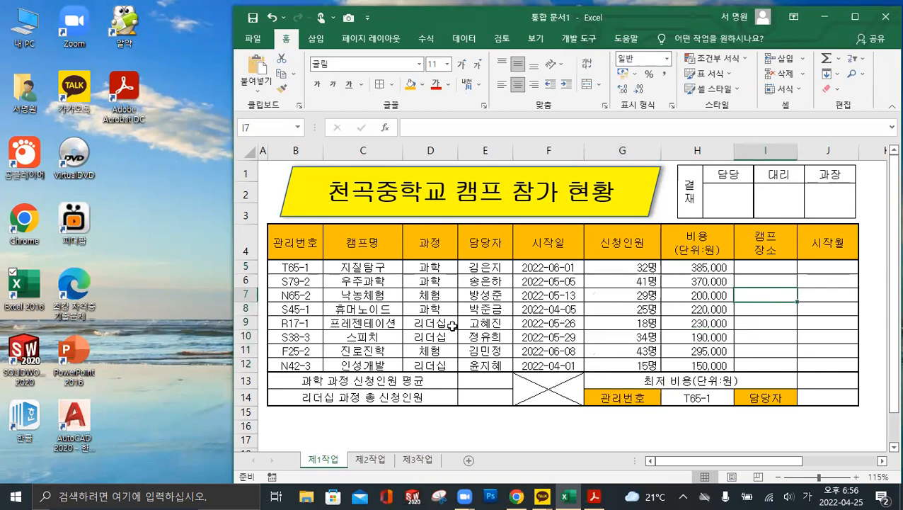
Check the name-definition condition for H5:H12 in GE04-09C.pdf and switch back to the workbook
left_click(592, 495)
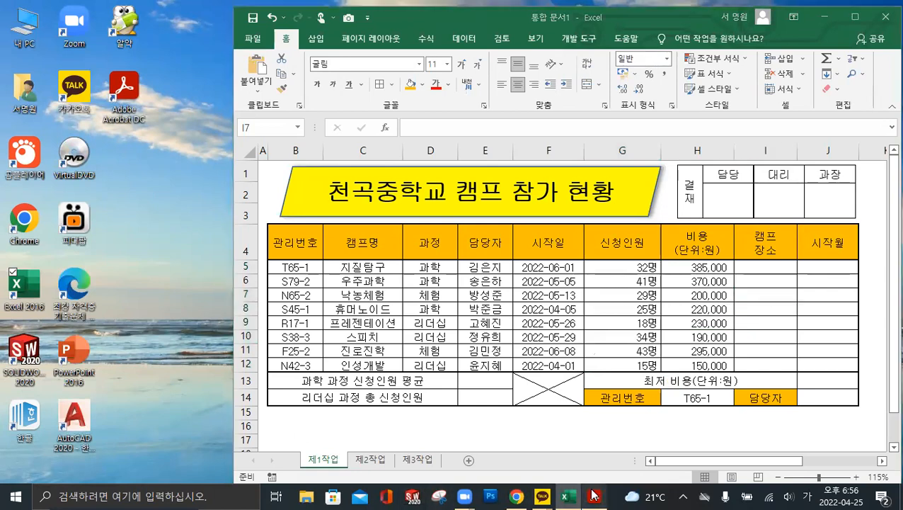
scroll(376, 281, "up", 5)
scroll(376, 281, "up", 2)
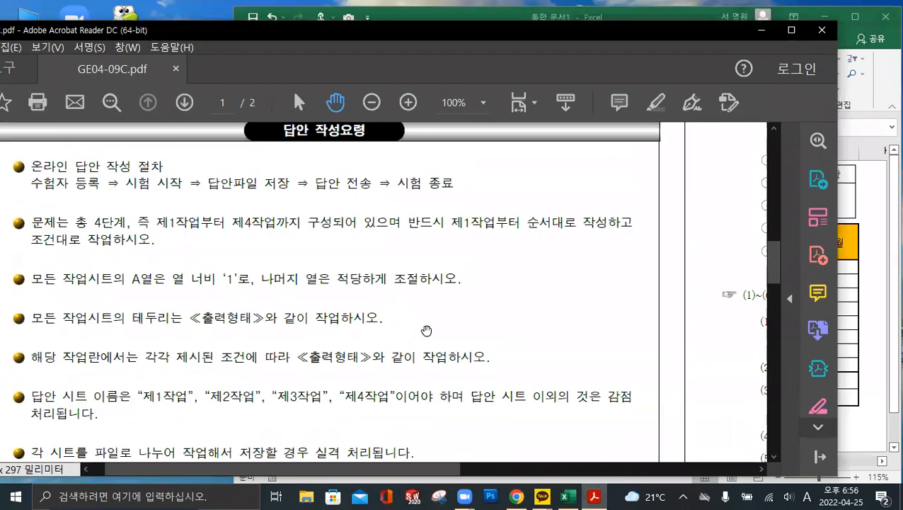
left_click_drag(458, 469, 749, 471)
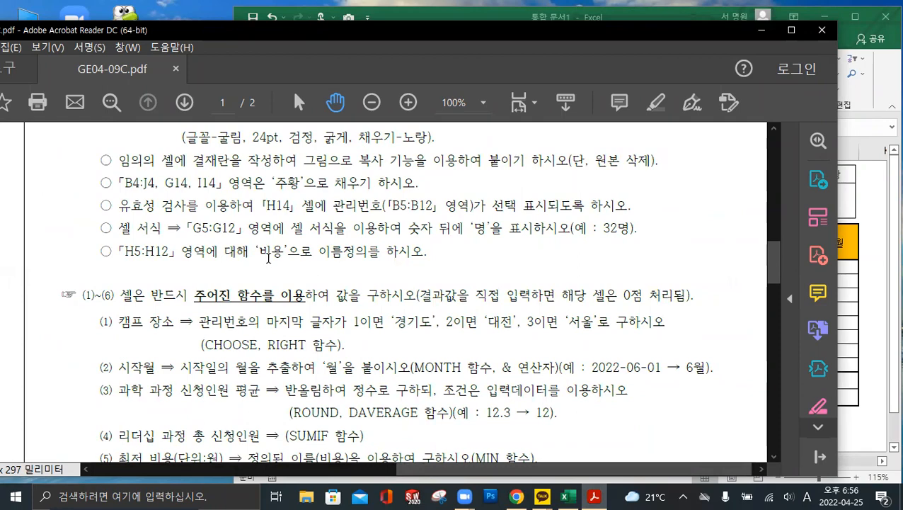
left_click(865, 318)
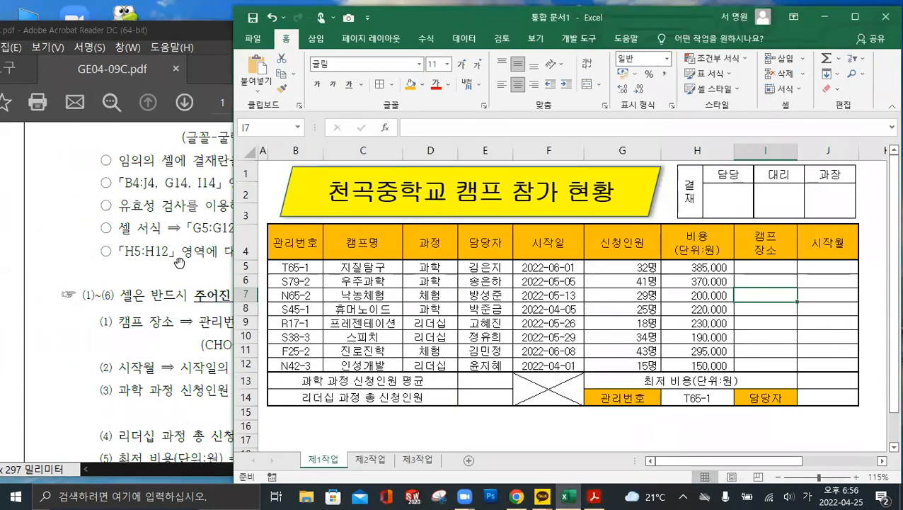
Define the name 비용 for cells H5:H12
left_click(179, 263)
left_click_drag(676, 267, 678, 365)
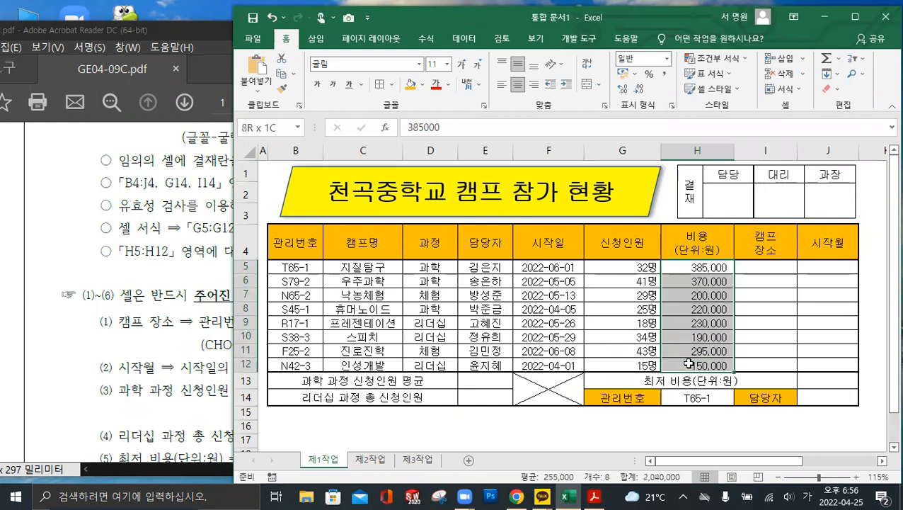
left_click(264, 128)
type("비용")
key("Return")
left_click(605, 308)
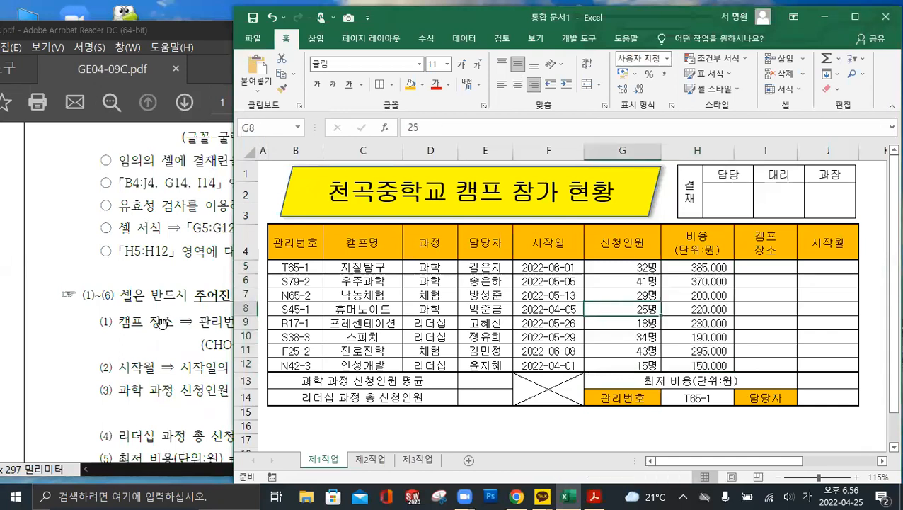
Read function conditions (1) to (6) and conditional formatting condition (7) in GE04-09C.pdf, and return to the workbook
left_click(162, 323)
scroll(141, 347, "down", 5)
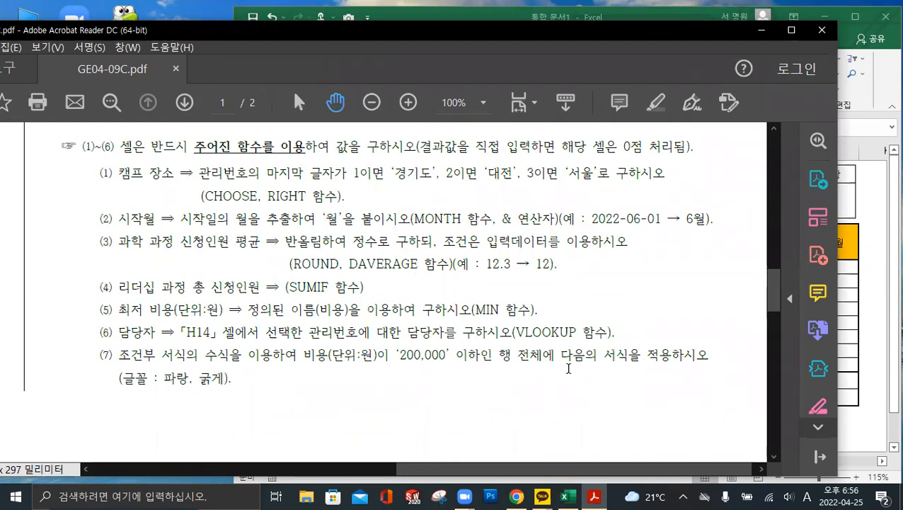
left_click(882, 319)
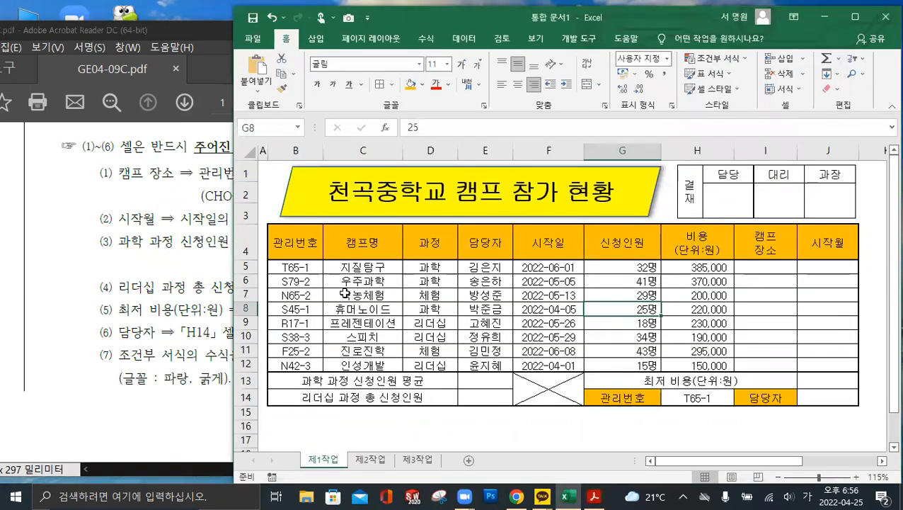
Start a new formula-based conditional formatting rule for cells B5:J12, checking condition (7) in the PDF
left_click_drag(310, 267, 814, 365)
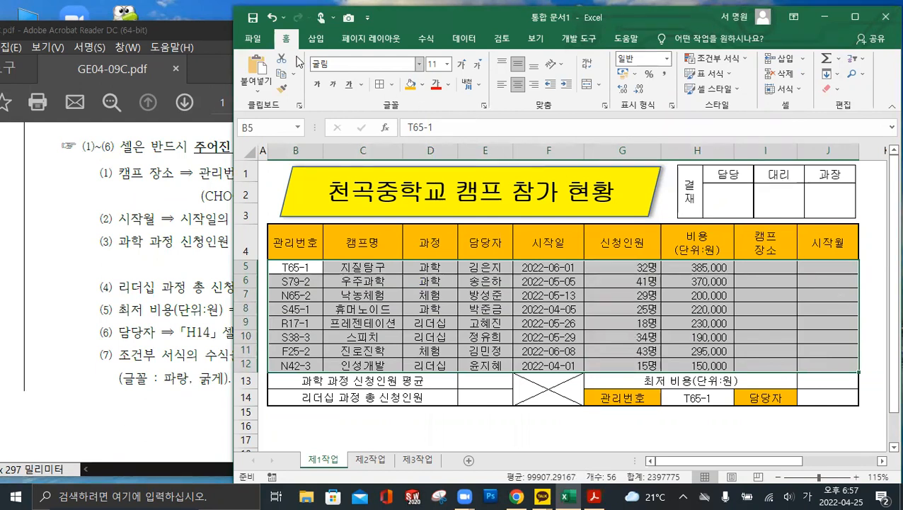
left_click(746, 63)
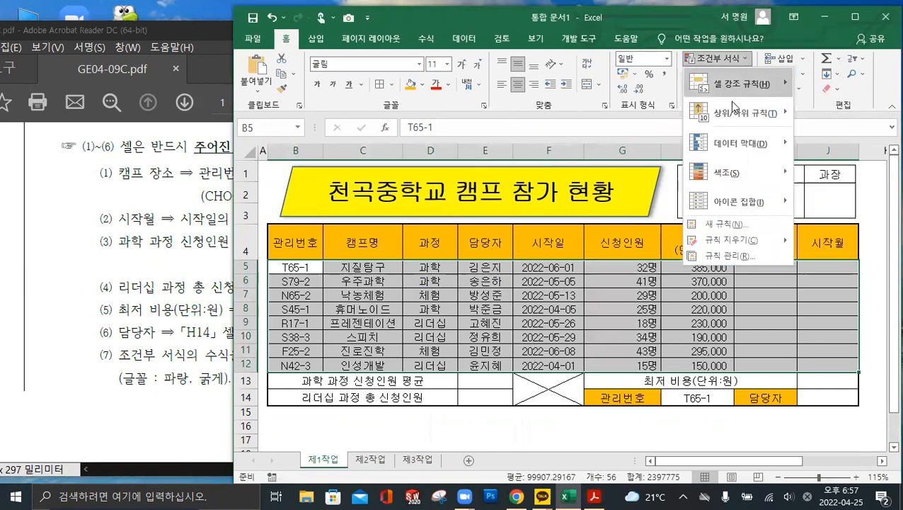
left_click(729, 224)
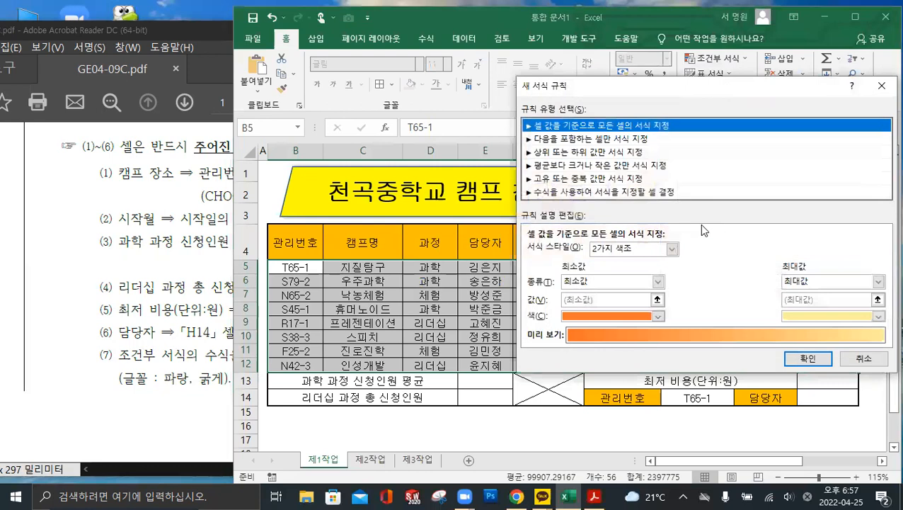
left_click(586, 192)
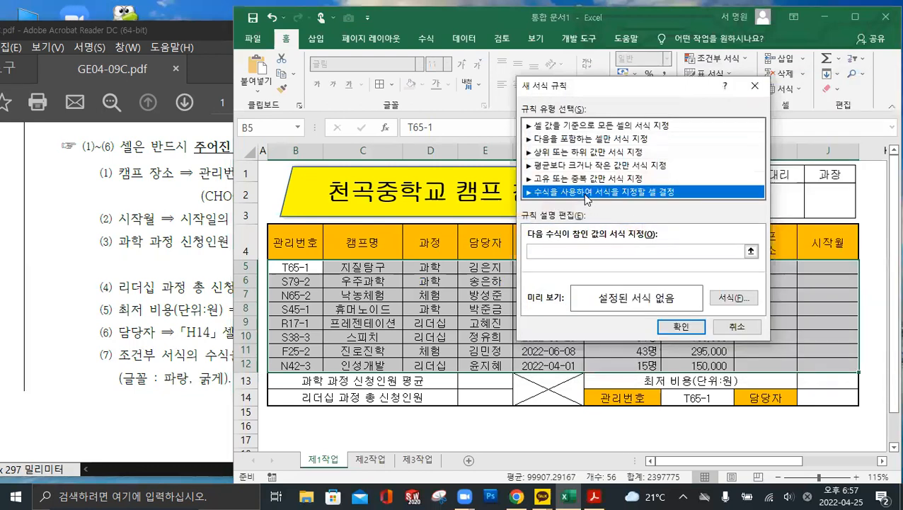
left_click(164, 260)
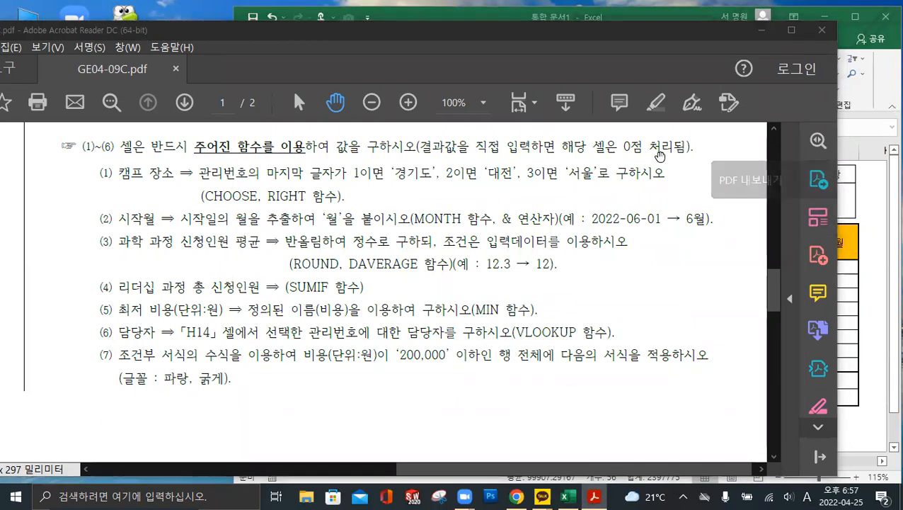
left_click(575, 495)
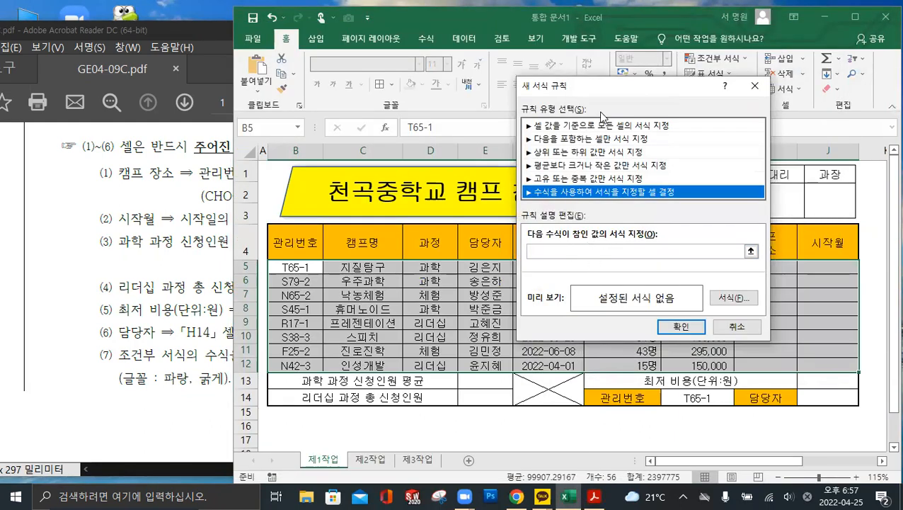
left_click_drag(604, 85, 314, 114)
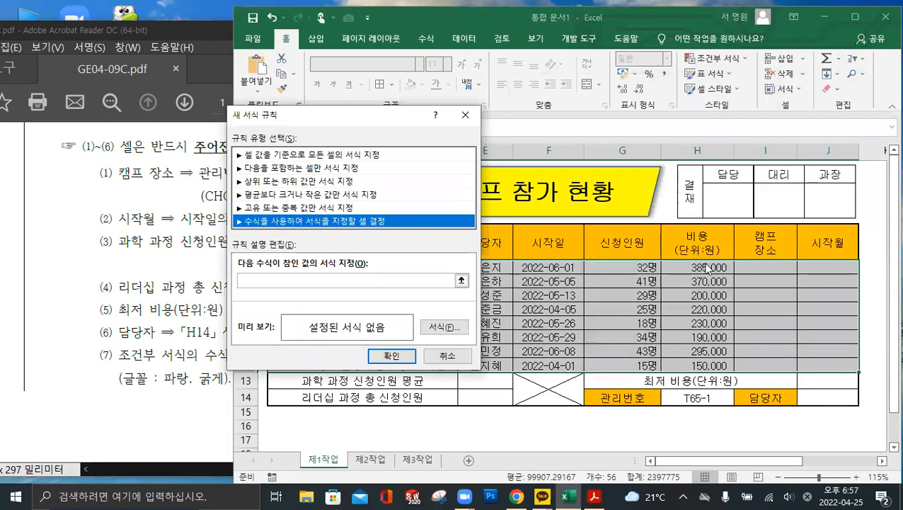
Enter =$H5<=200000 as the rule's formula, with only column H fixed in the reference
left_click(298, 281)
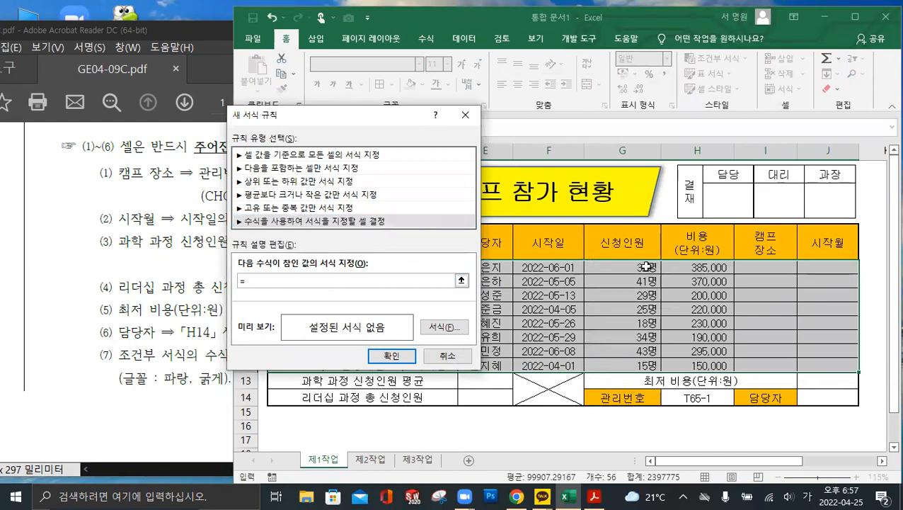
left_click(710, 268)
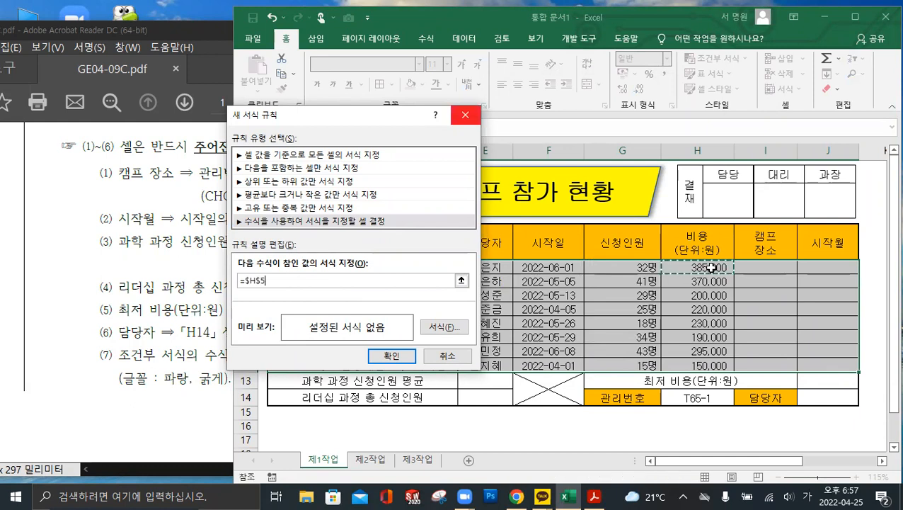
key("F4")
key("F4")
type("<=2")
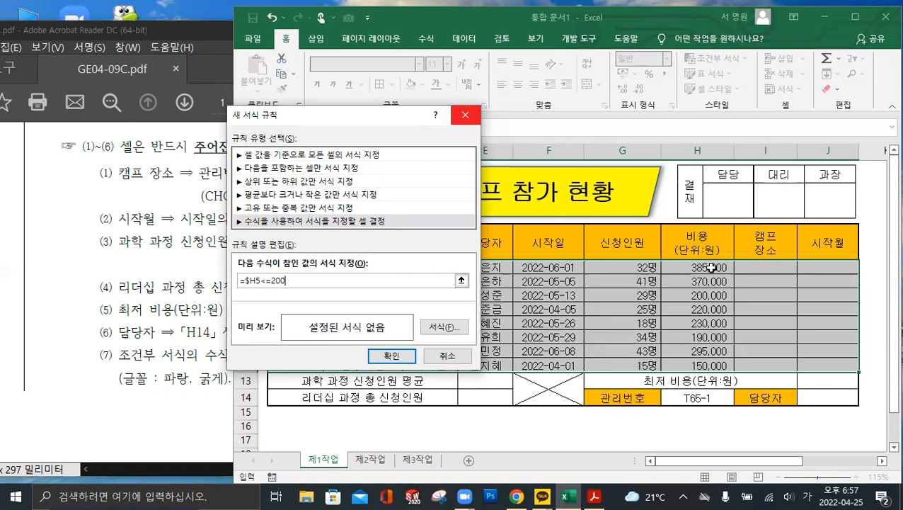
type("000")
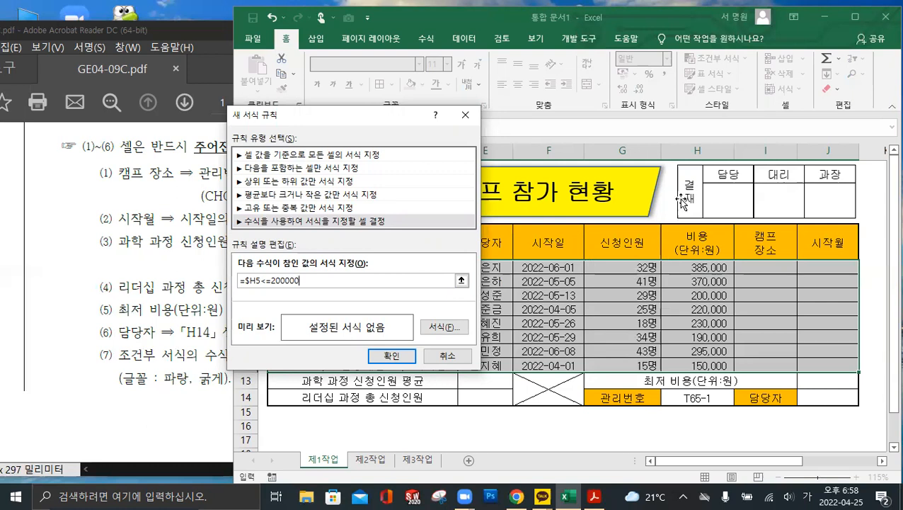
left_click(264, 281)
type("<")
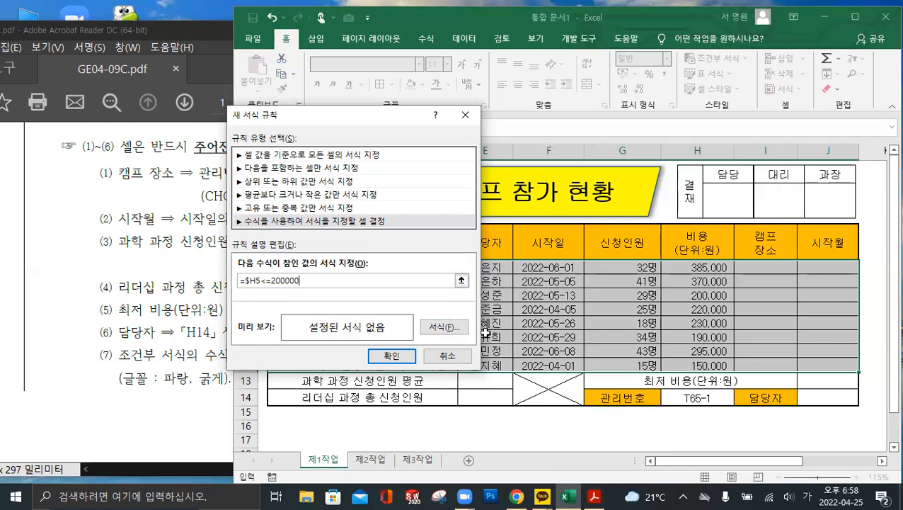
Give the rule a bold font in standard blue and apply it to the selected rows
left_click(454, 329)
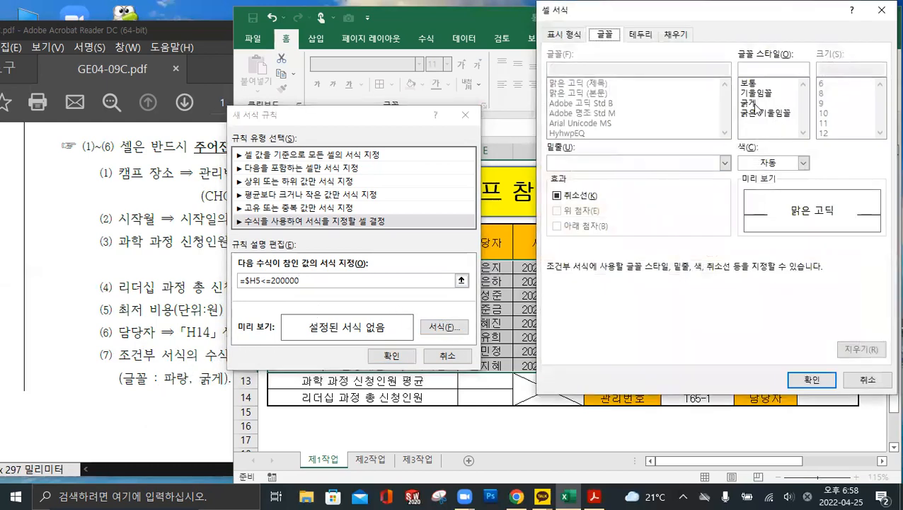
left_click(755, 104)
left_click(802, 163)
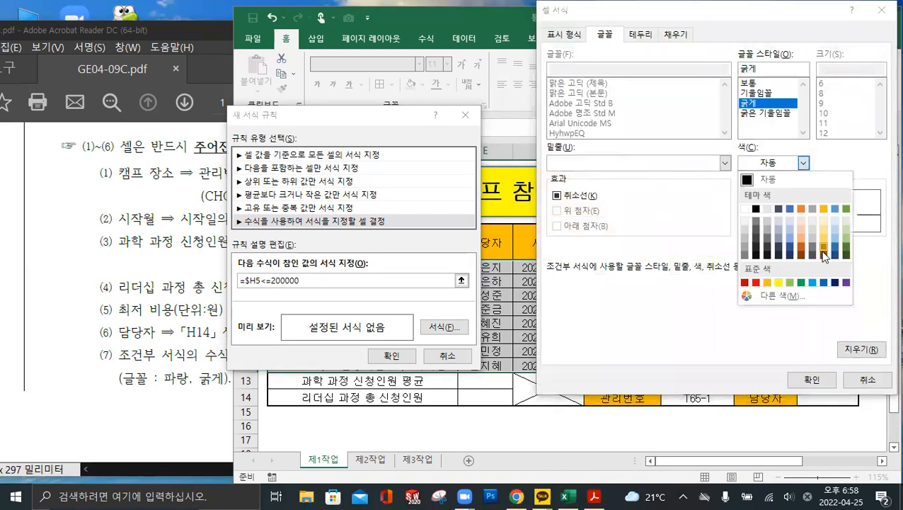
left_click(824, 281)
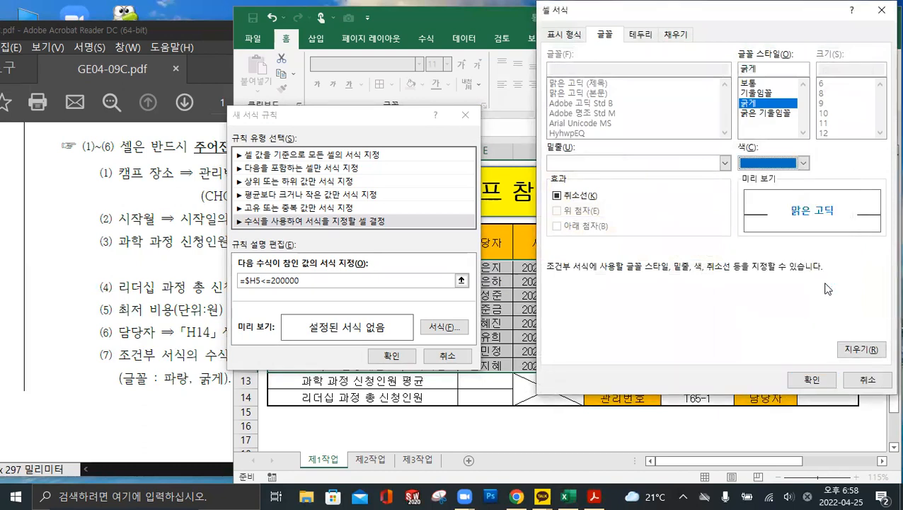
left_click(814, 379)
left_click(392, 356)
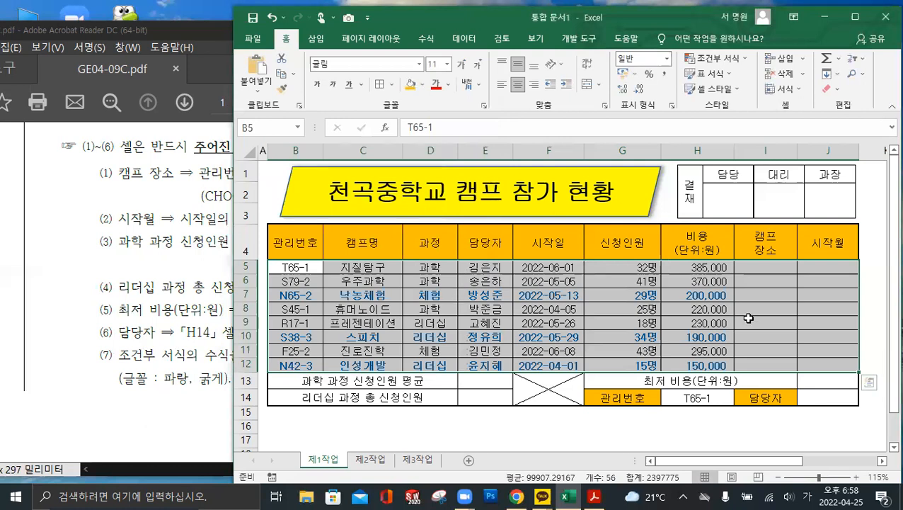
Look through GE04-09C.pdf for the 제2작업 copy, advanced filter and table style conditions, and switch back to the workbook
left_click(178, 262)
scroll(296, 273, "up", 3)
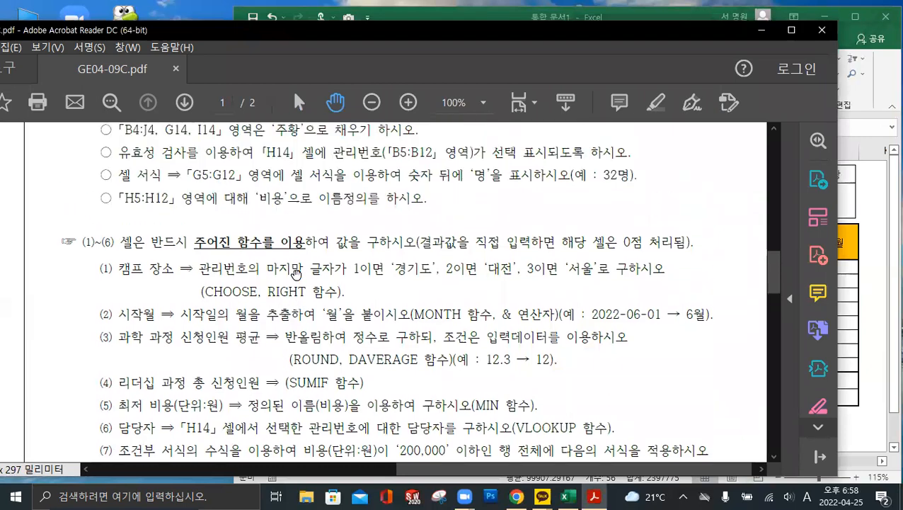
scroll(295, 274, "up", 12)
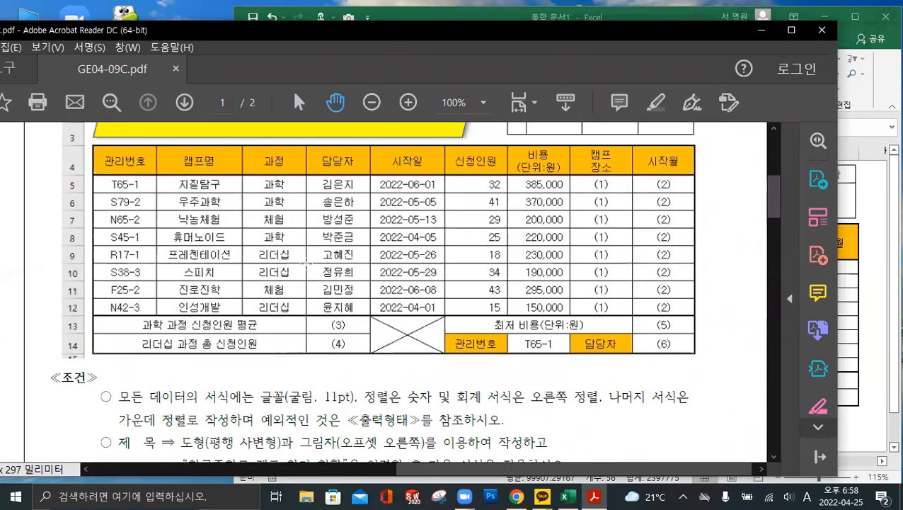
left_click_drag(494, 470, 189, 480)
scroll(289, 242, "down", 13)
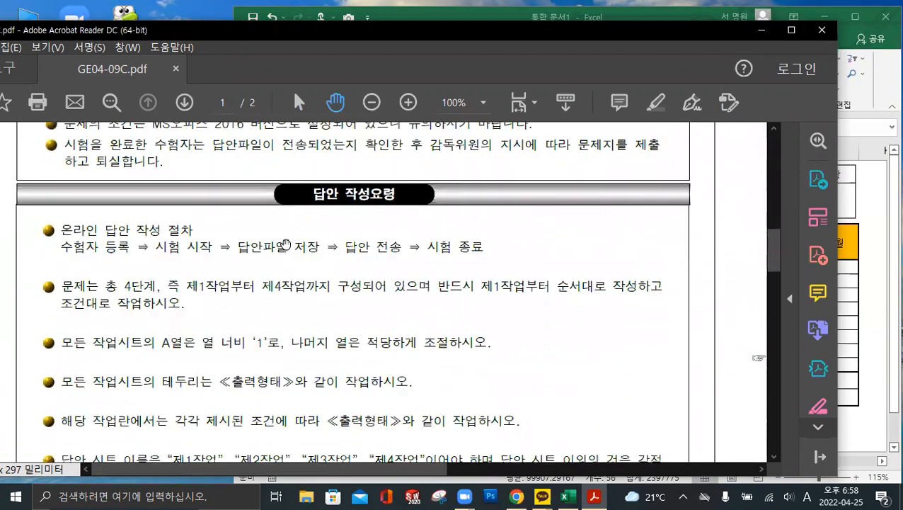
scroll(290, 241, "down", 6)
scroll(292, 276, "up", 1)
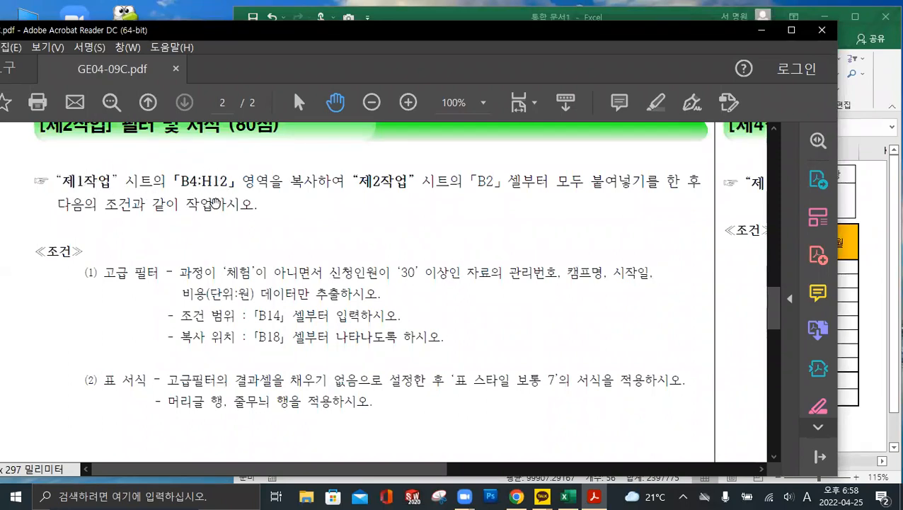
left_click(877, 323)
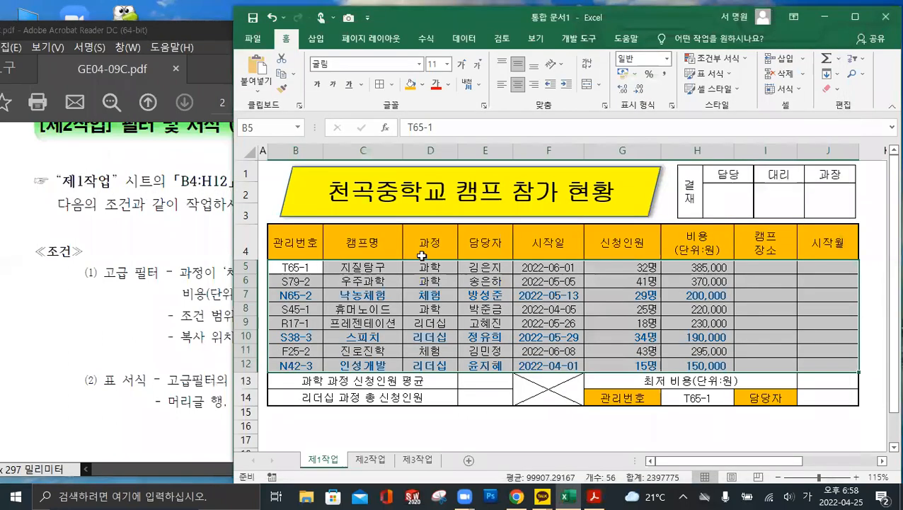
Copy B4:H12 from the 제1작업 sheet and paste it at cell B2 of the 제2작업 sheet
left_click_drag(305, 238, 694, 362)
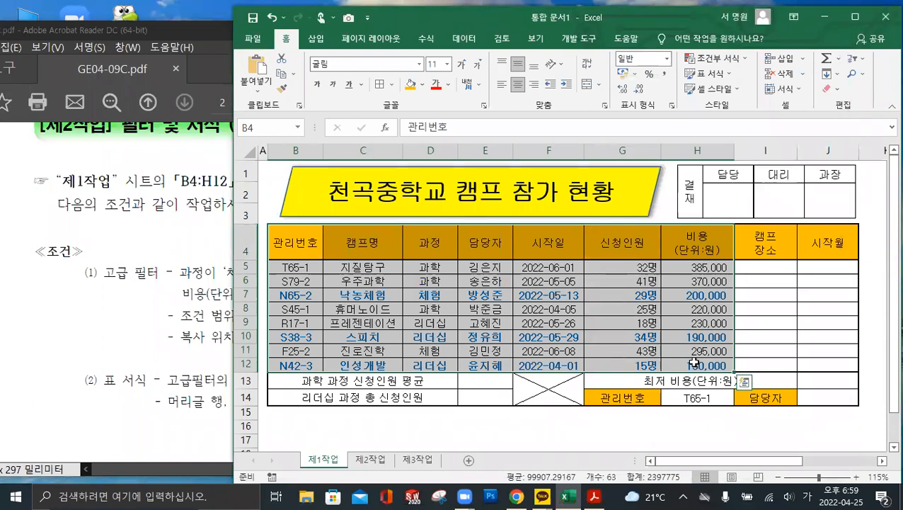
key("ctrl+c")
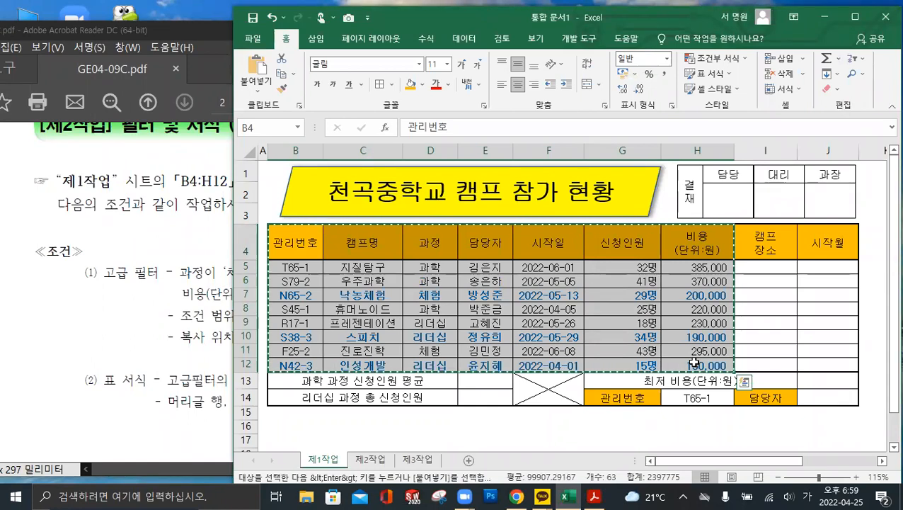
left_click(198, 227)
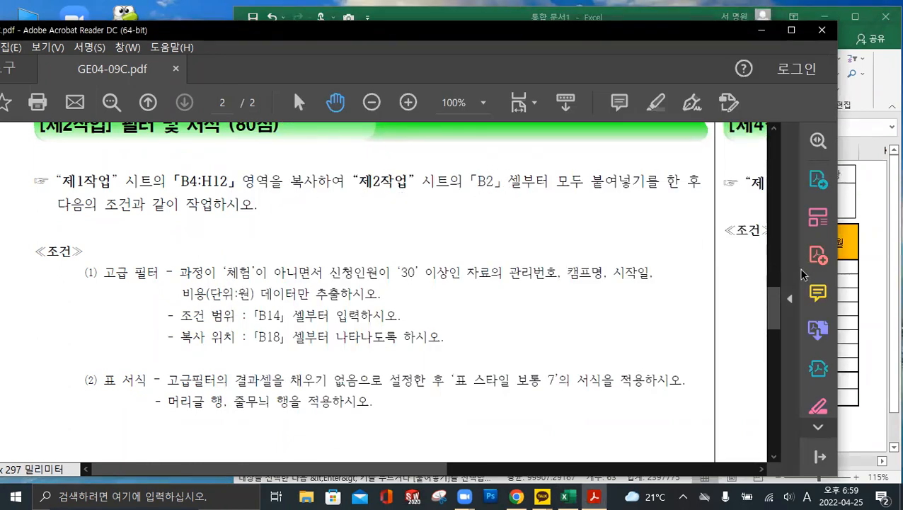
left_click(871, 306)
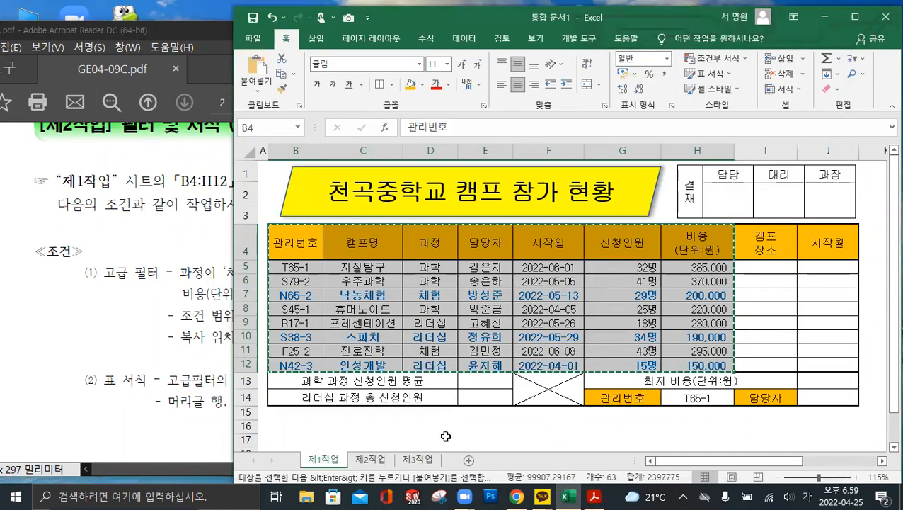
left_click(370, 459)
left_click(286, 178)
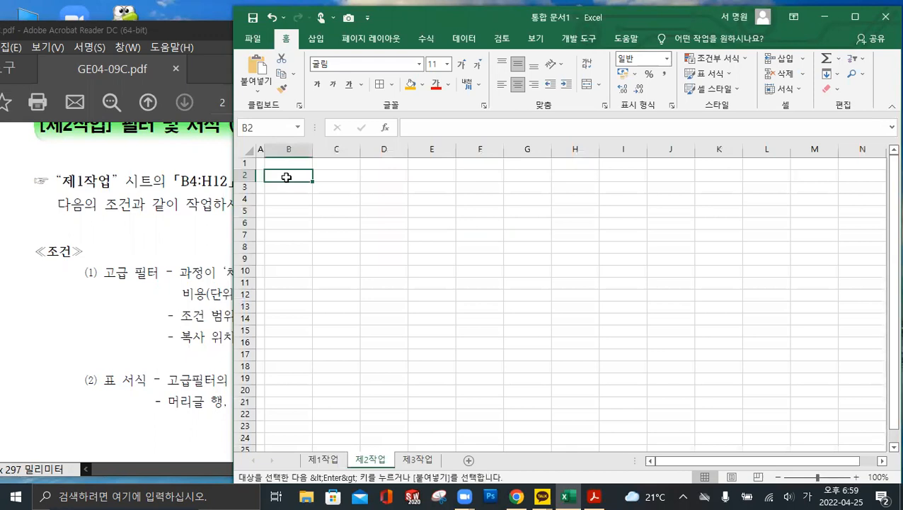
key("ctrl+v")
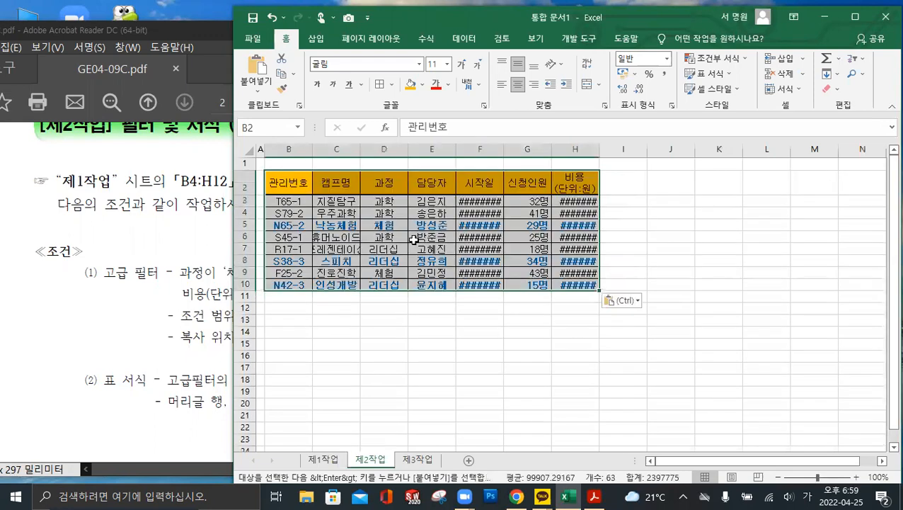
Paste only the source column widths onto the copied table at B2 of the 제2작업 sheet
right_click(449, 200)
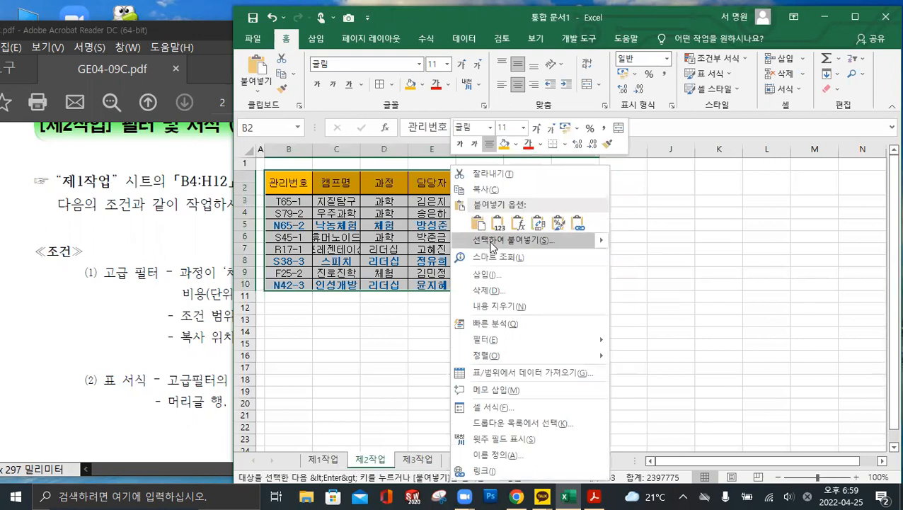
left_click(493, 241)
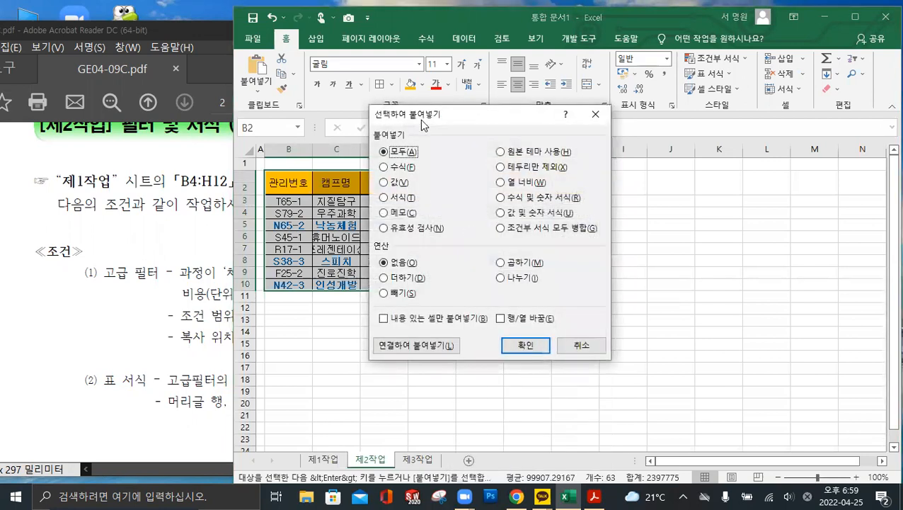
left_click_drag(439, 119, 423, 242)
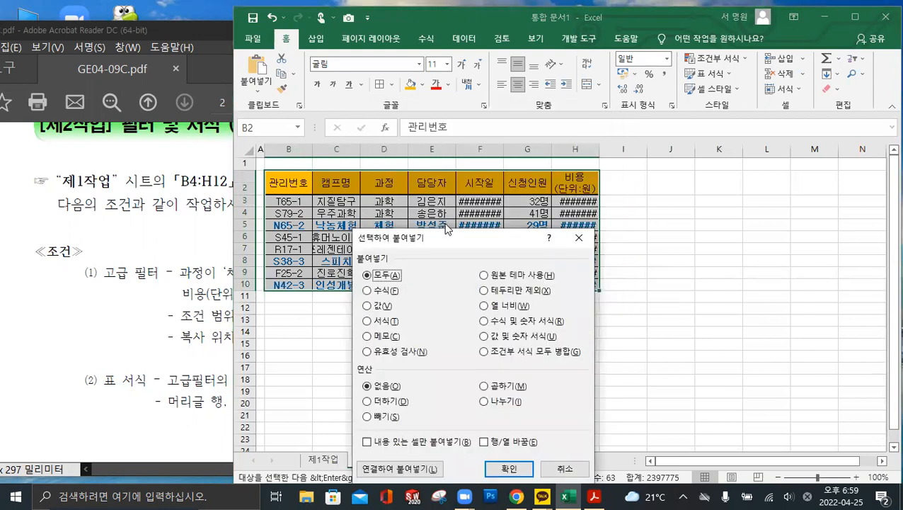
left_click(488, 307)
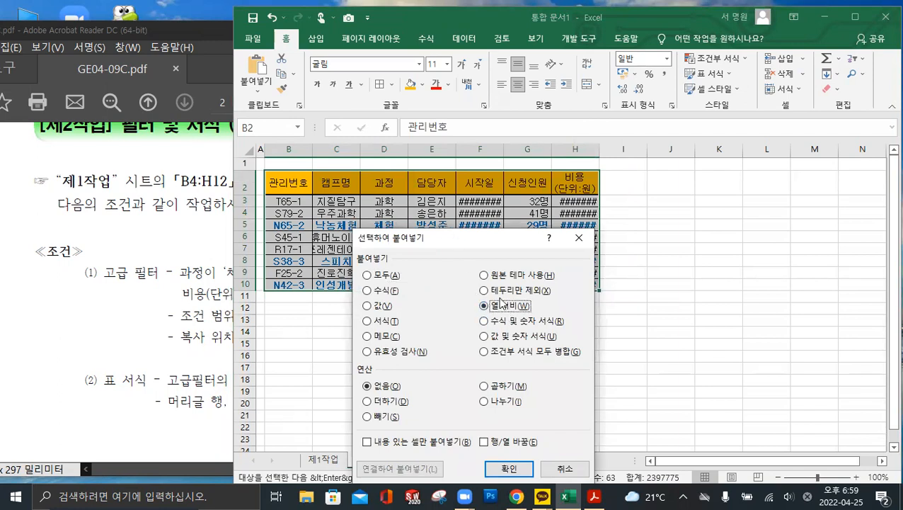
left_click(509, 470)
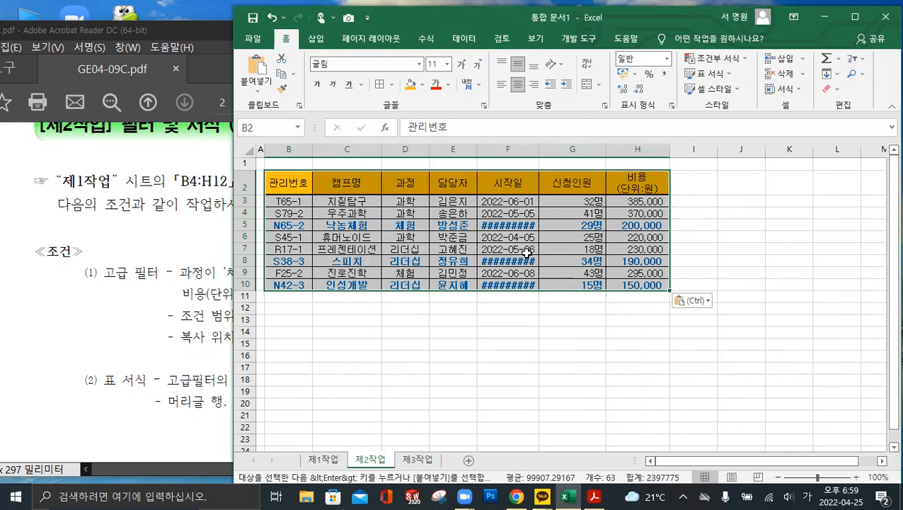
Put a thick outside border around the pasted table and autofit column F to show the full start dates
left_click(392, 85)
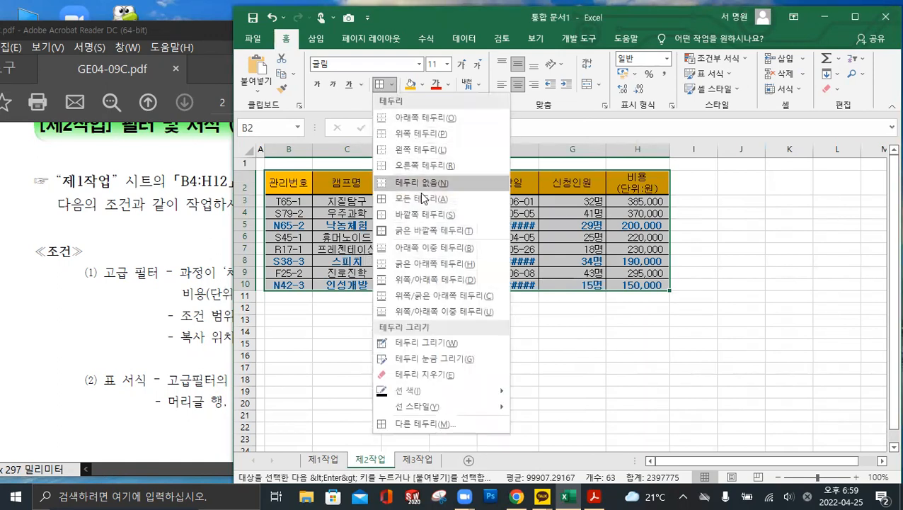
left_click(435, 231)
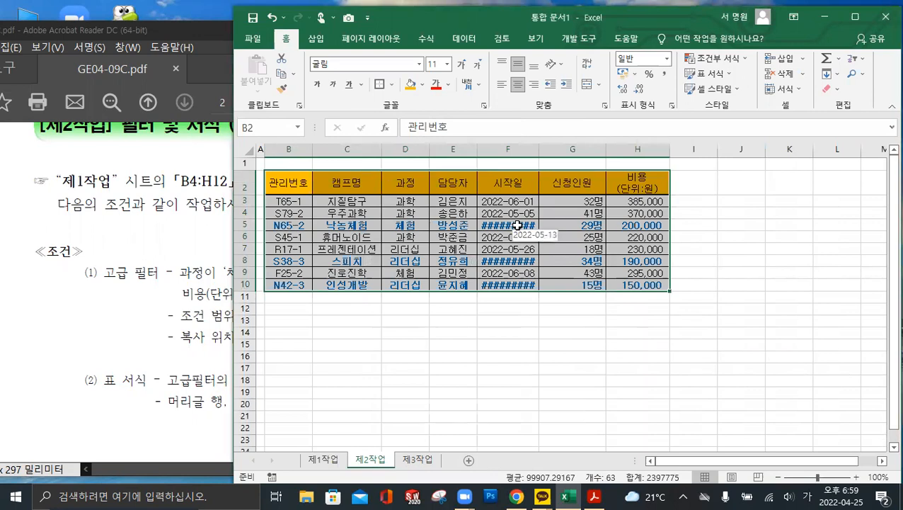
double_click(539, 149)
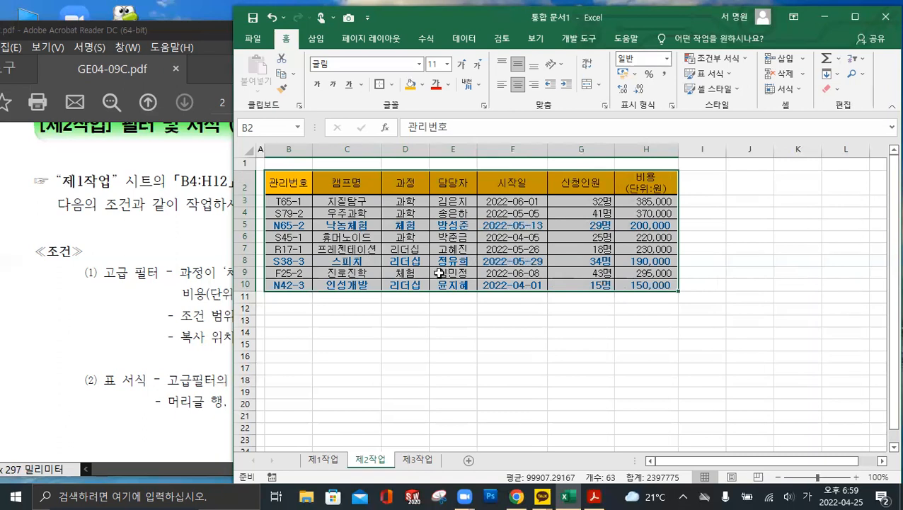
Arrange the GE04-09C.pdf and workbook windows side by side and read the advanced filter conditions for 제2작업
left_click(176, 305)
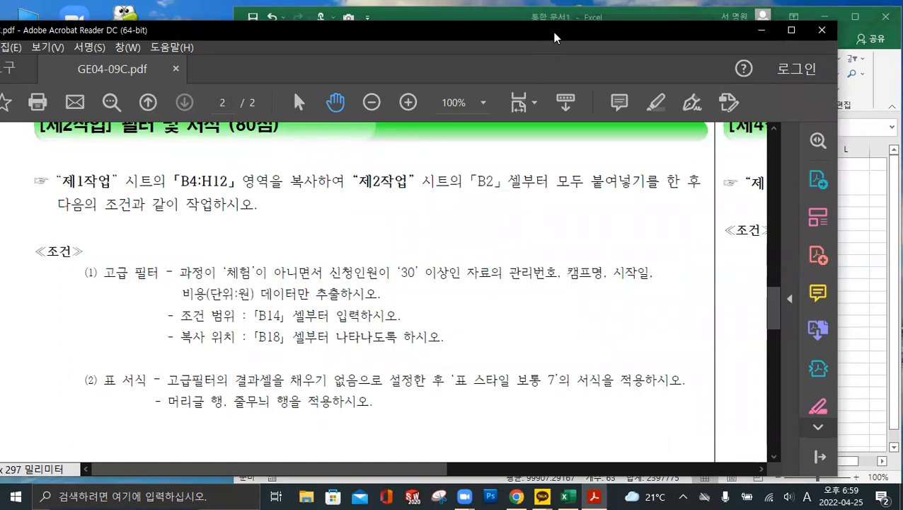
left_click_drag(552, 32, 470, 15)
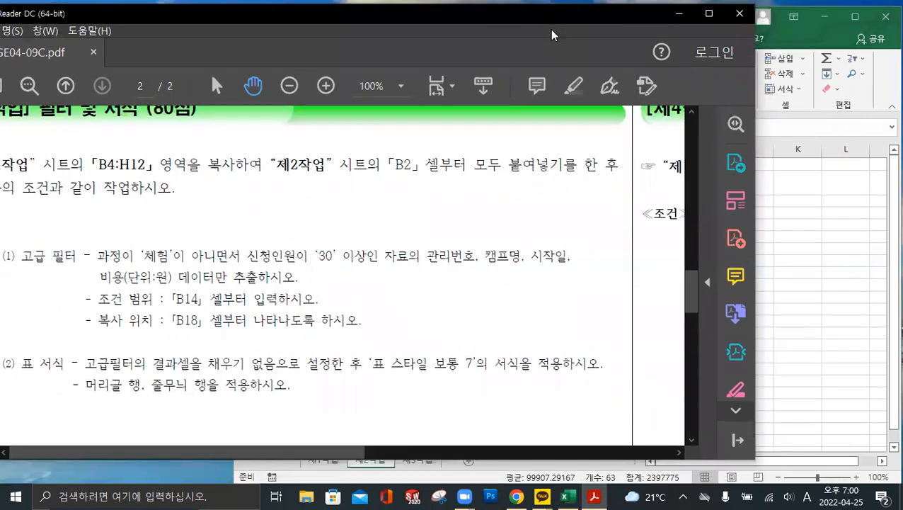
left_click(768, 67)
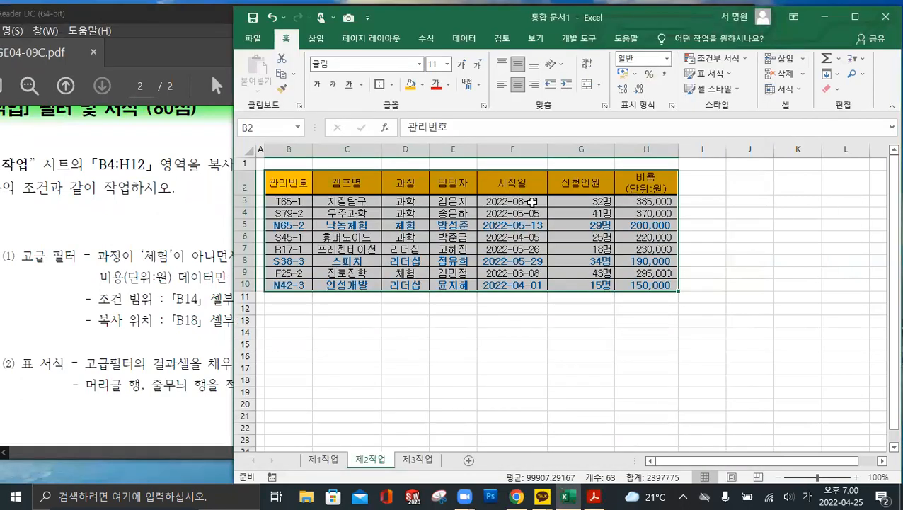
scroll(532, 202, "up", 3, "ctrl")
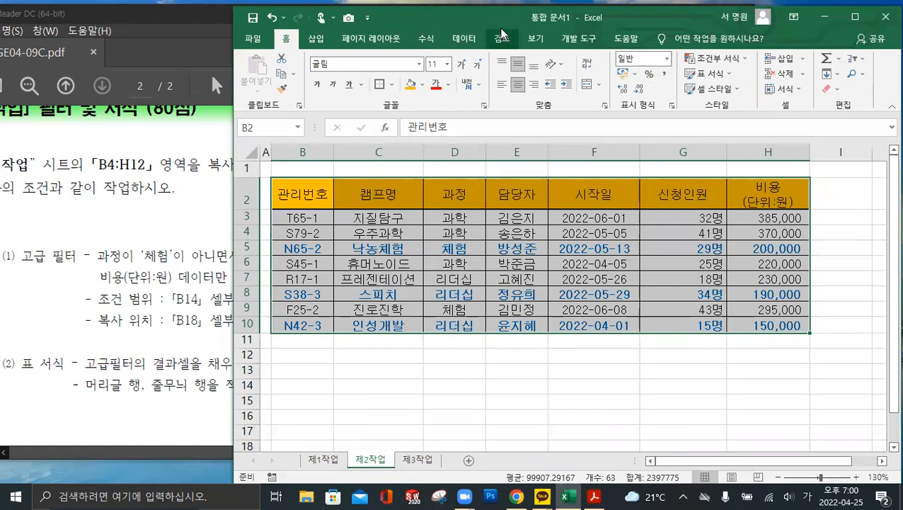
left_click_drag(500, 29, 609, 43)
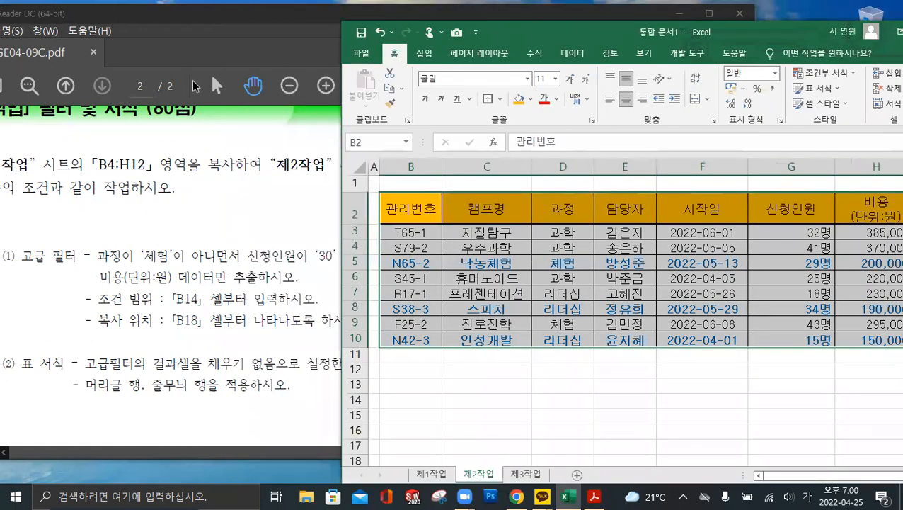
left_click(211, 31)
left_click_drag(210, 27, 209, 52)
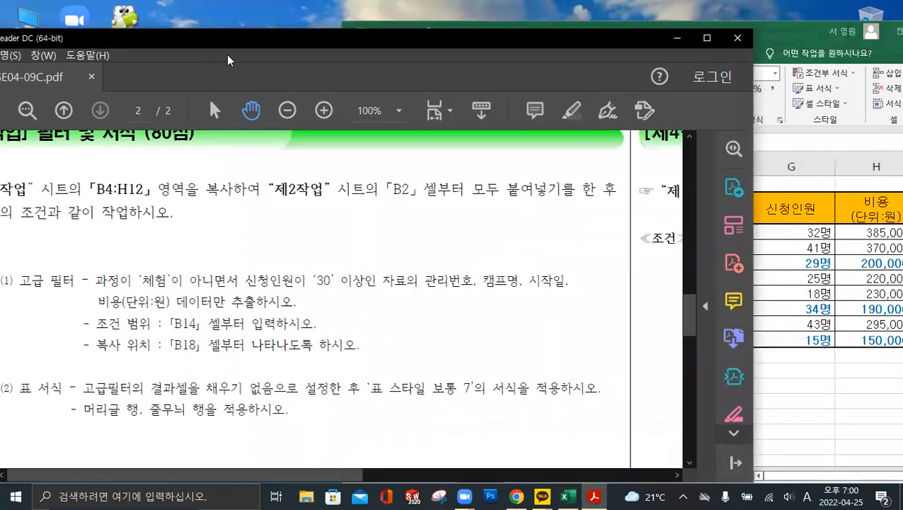
left_click(817, 380)
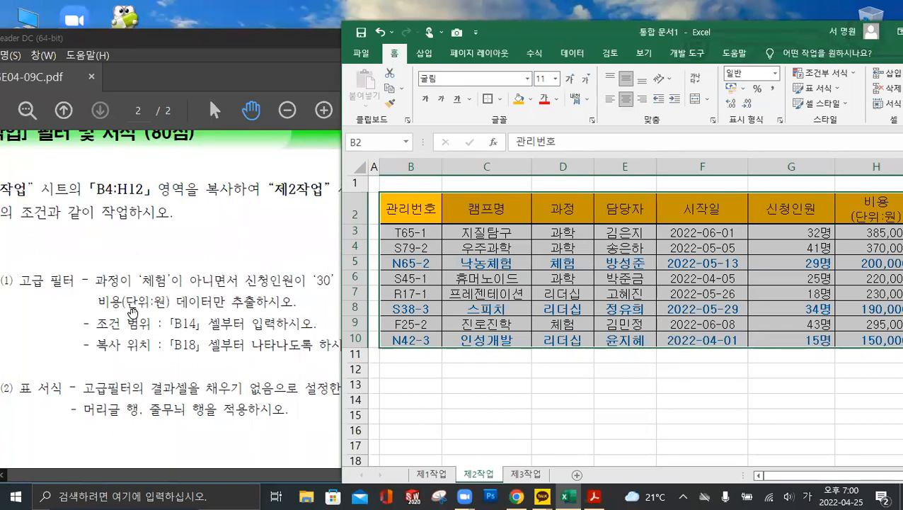
Copy the 과정 and 신청인원 headers from D2 and G2 to cell B14 for the criteria range
left_click(574, 213)
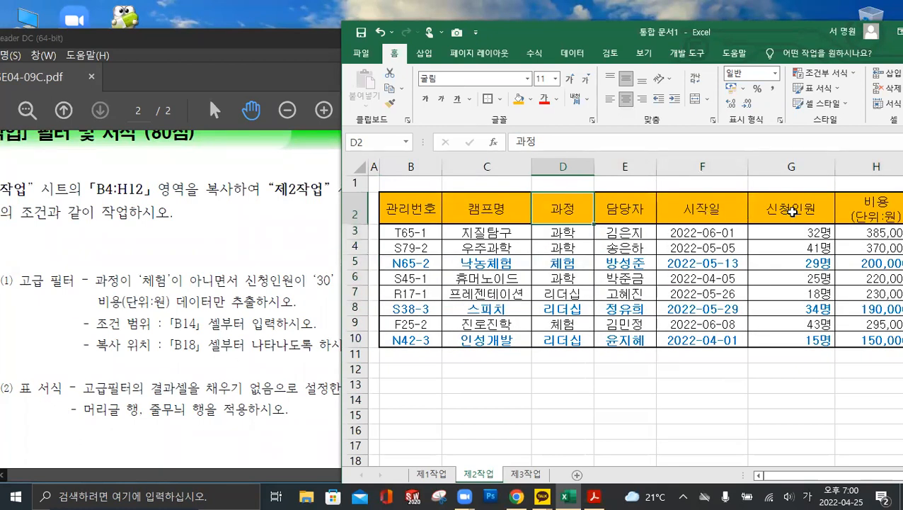
left_click(783, 211, "ctrl")
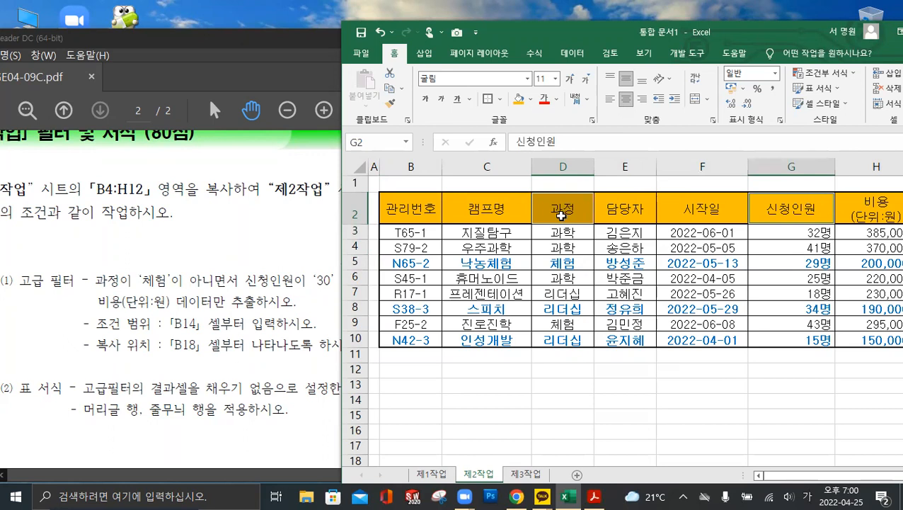
key("ctrl+c")
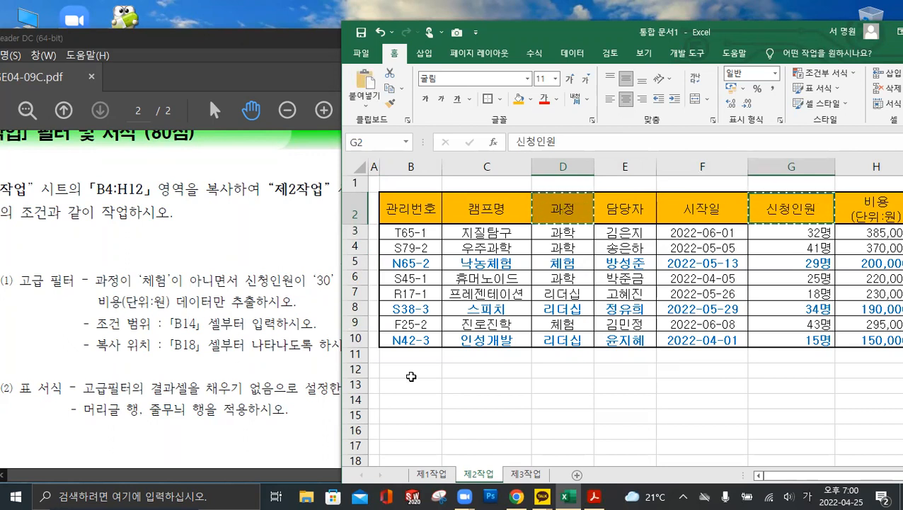
left_click(407, 400)
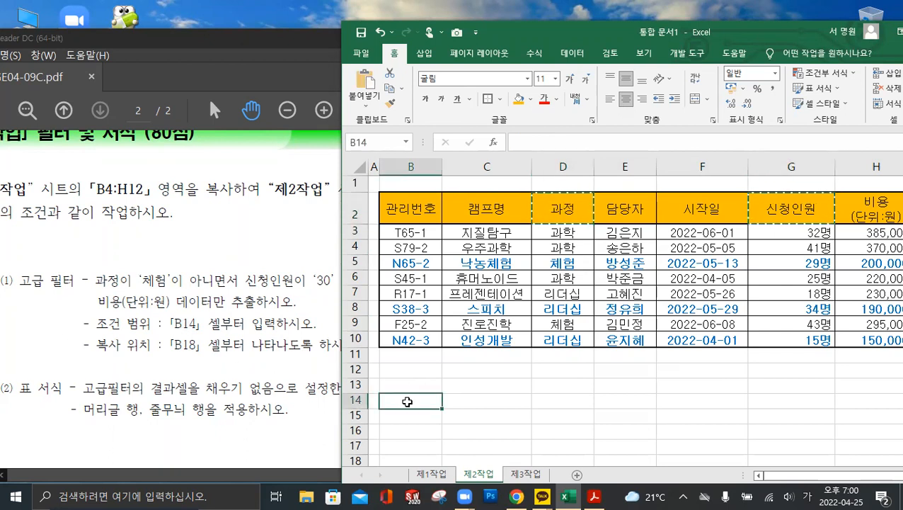
key("ctrl+v")
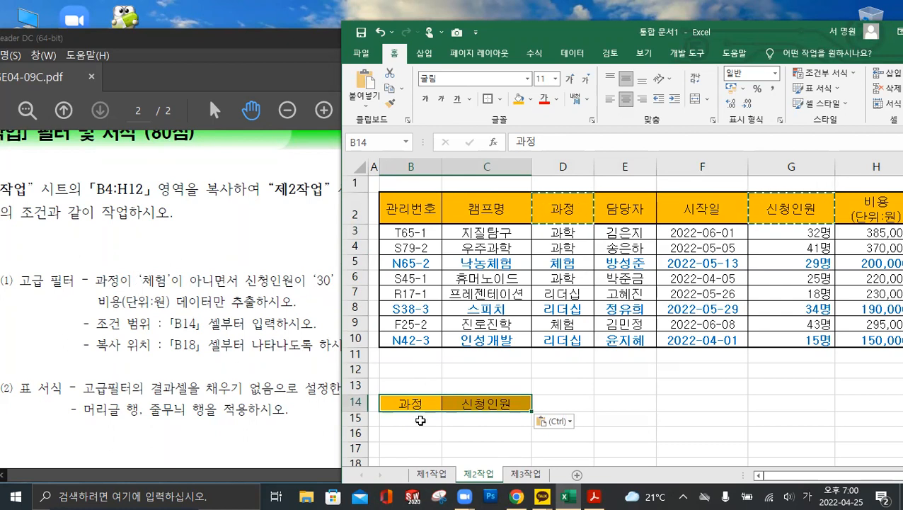
Enter the criterion <>체험 in B15 under the 과정 header
left_click(421, 420)
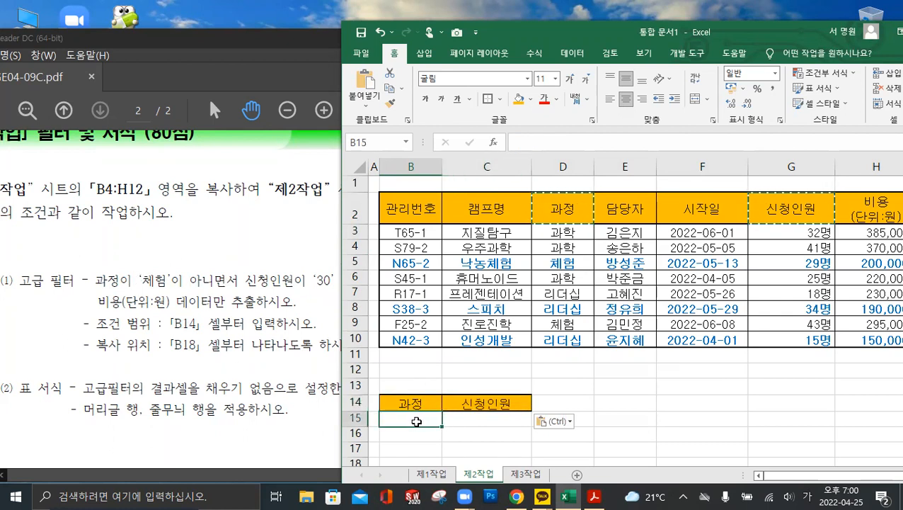
type("<")
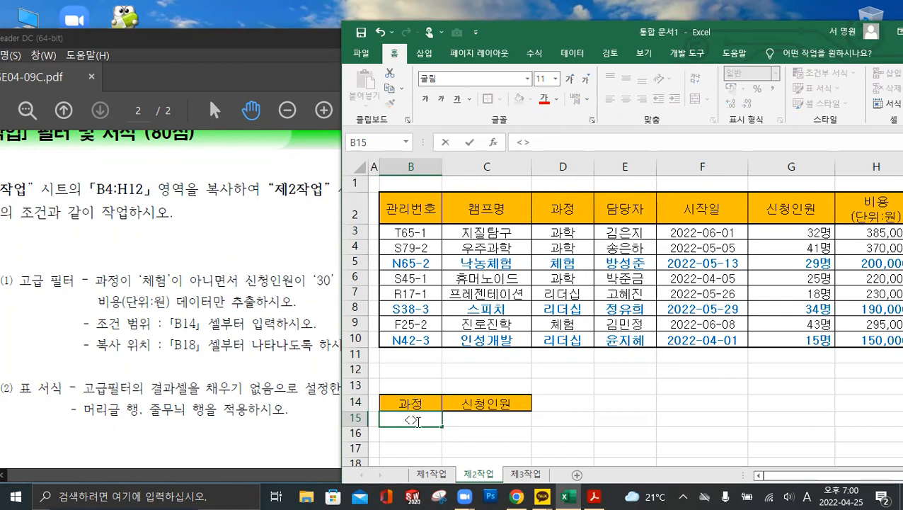
type(">체험")
left_click(488, 432)
left_click(408, 420)
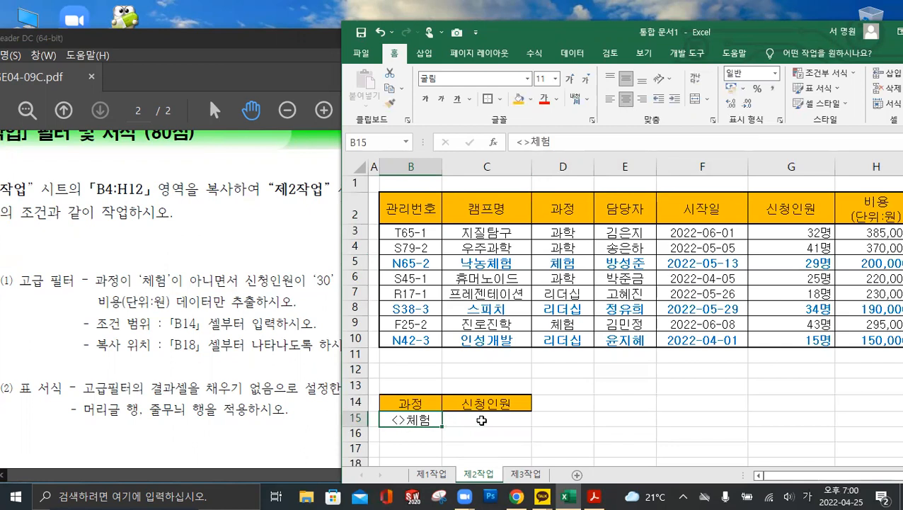
Check the applicant-count condition in the PDF and enter >=30 in C15 under the 신청인원 header
left_click(492, 421)
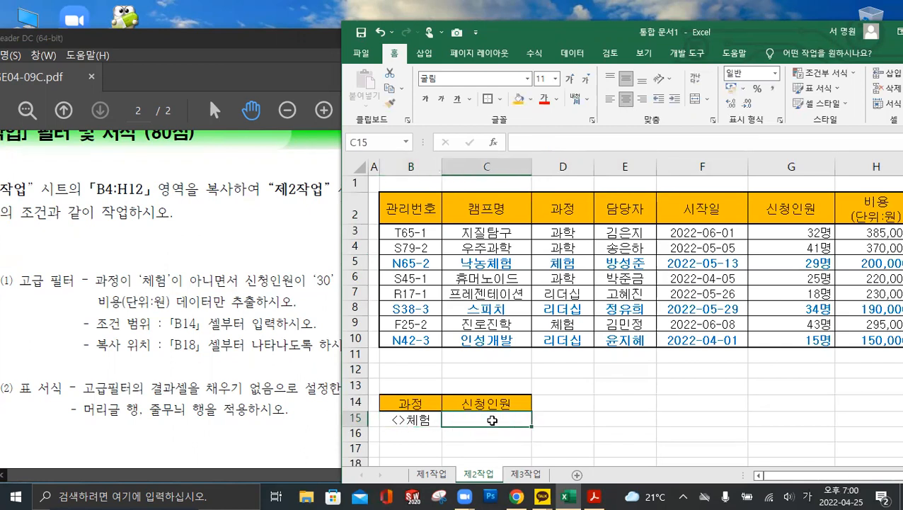
left_click(301, 363)
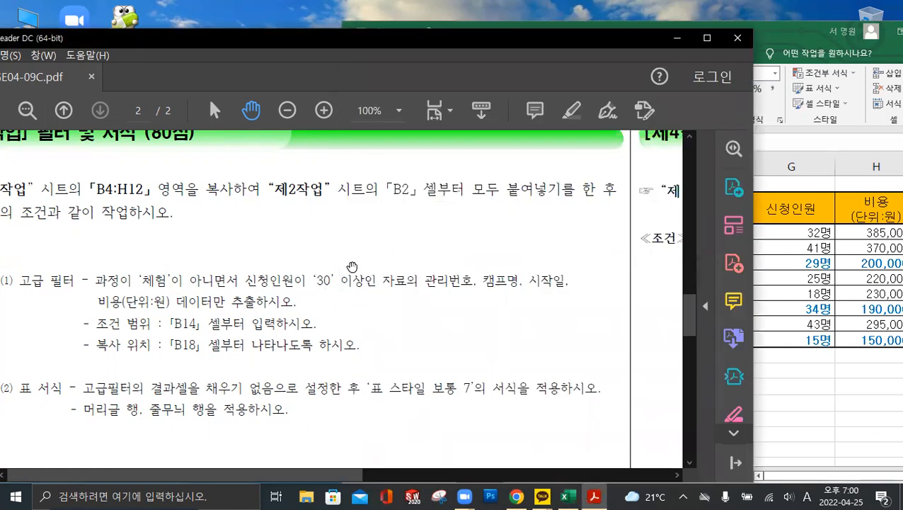
left_click(798, 375)
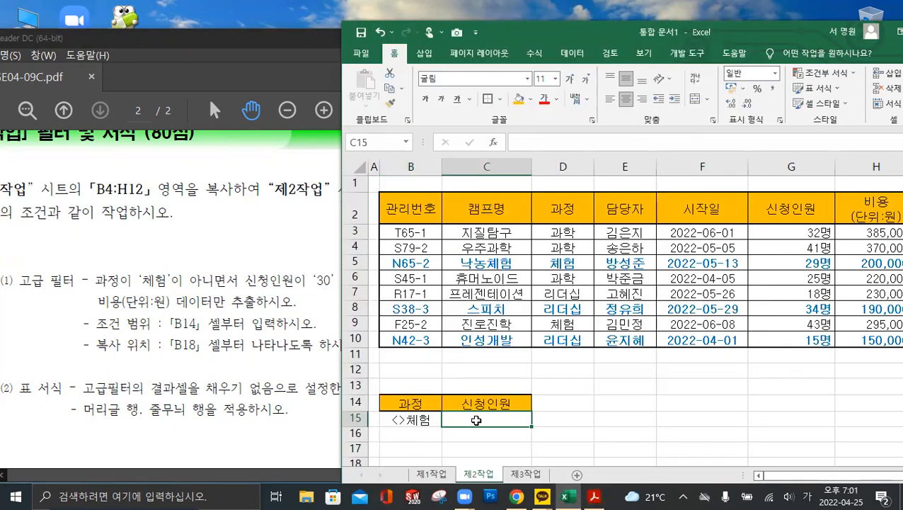
type(">")
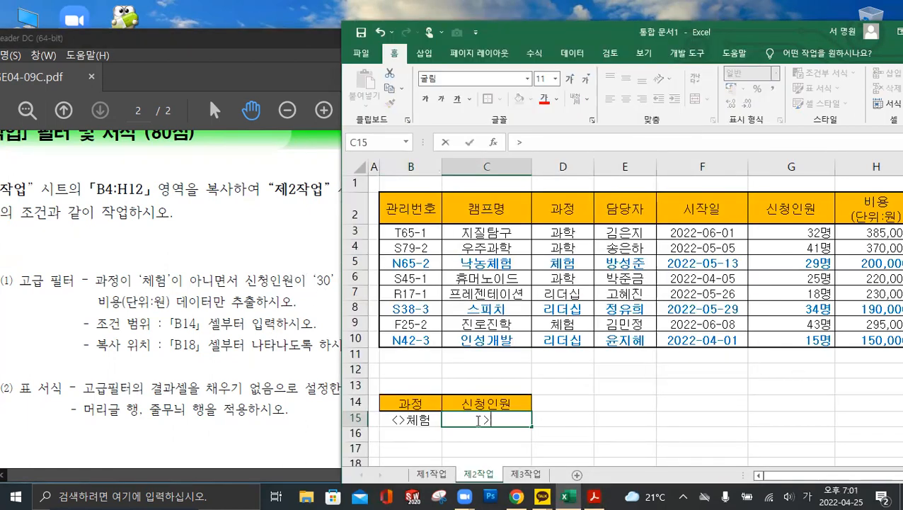
type("=30")
left_click(630, 412)
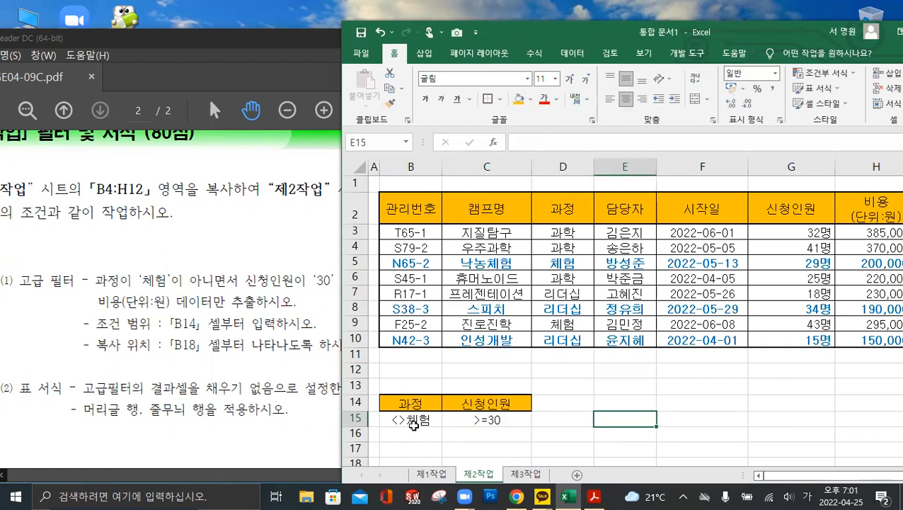
left_click(413, 422)
left_click(465, 424)
left_click(425, 422)
left_click(459, 421)
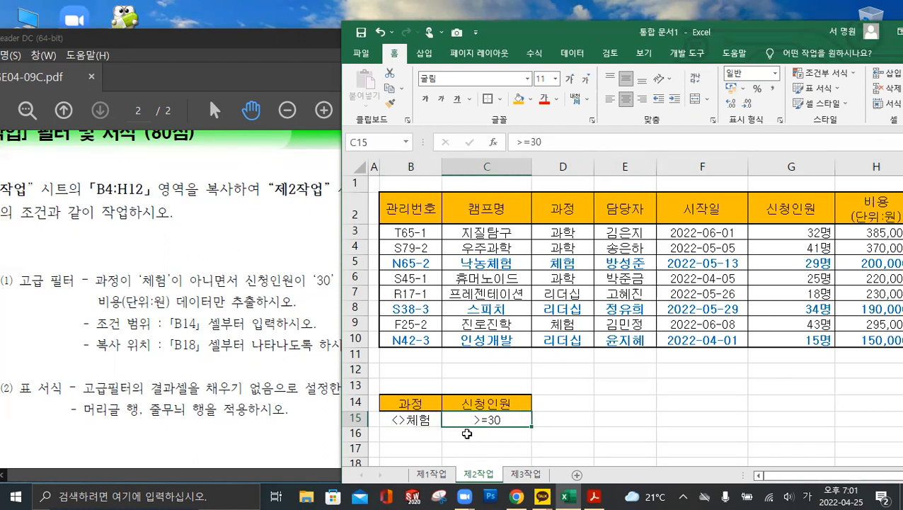
key("Return")
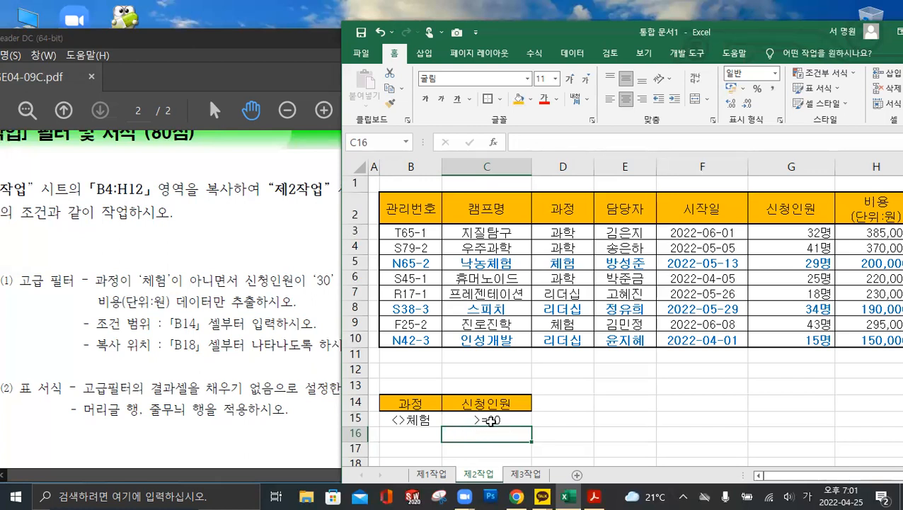
Apply all borders and a thick outside border to the criteria range B14:C15
left_click_drag(419, 403, 480, 420)
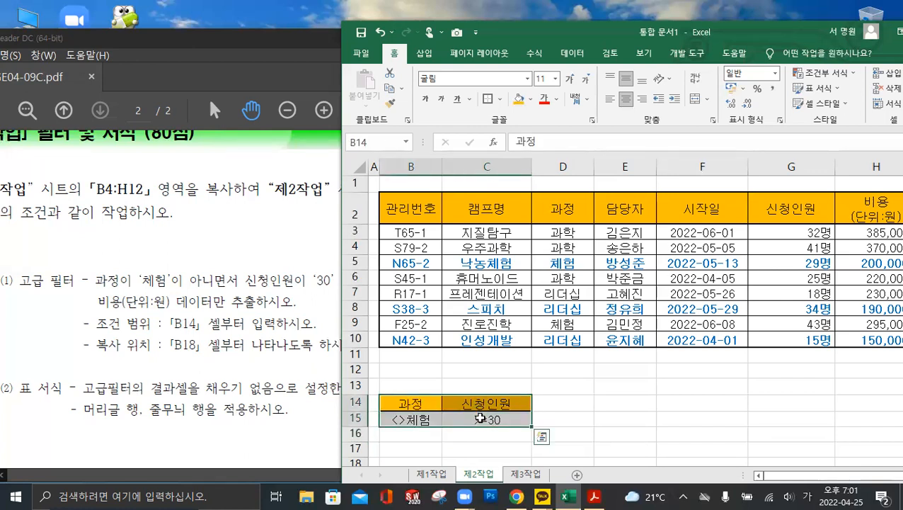
left_click(500, 99)
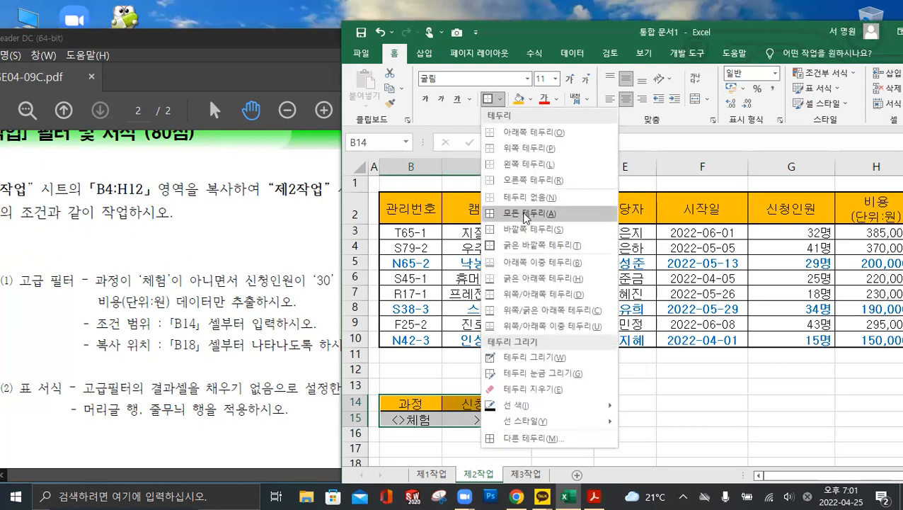
left_click(525, 214)
left_click(500, 100)
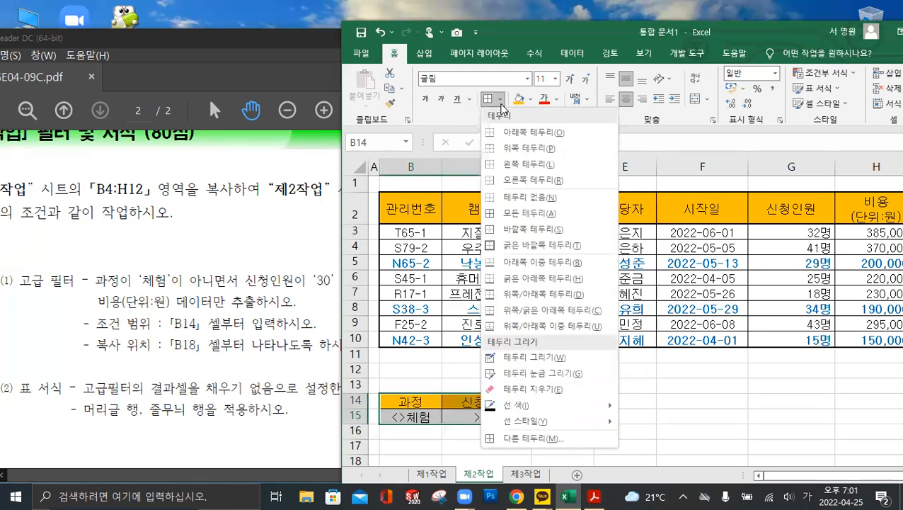
left_click(517, 216)
Apply a thick outside border to the criteria header cells B14:C14
left_click_drag(422, 401, 475, 405)
left_click(496, 144)
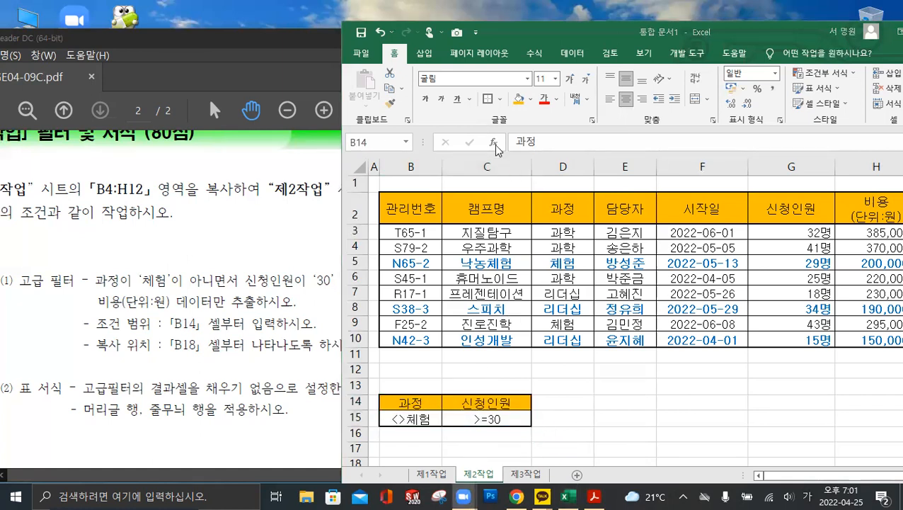
left_click(500, 98)
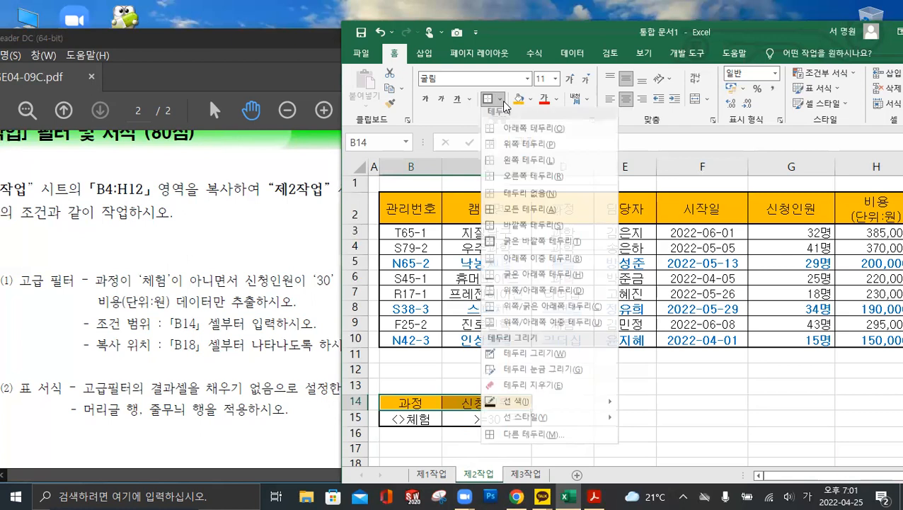
left_click(514, 249)
left_click(644, 398)
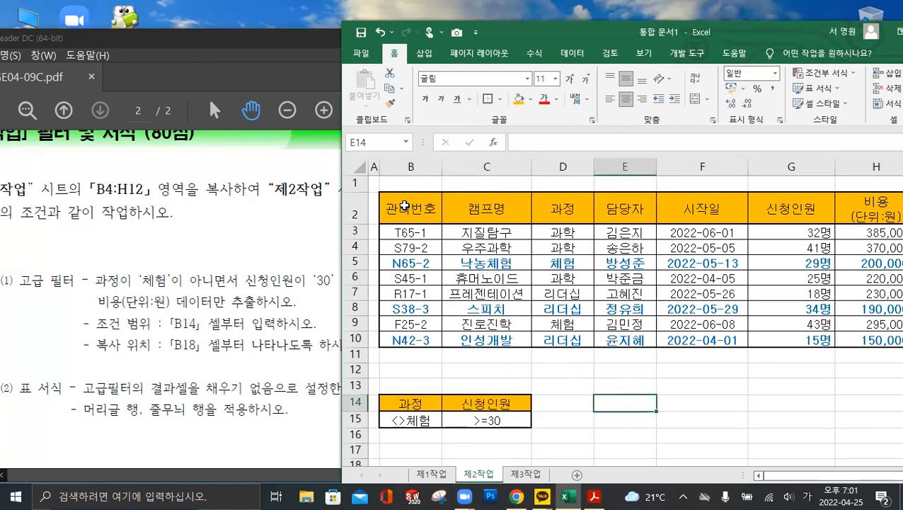
Check in the PDF which columns the advanced filter must extract, and reposition the PDF and Excel windows to keep the instructions readable
left_click(291, 318)
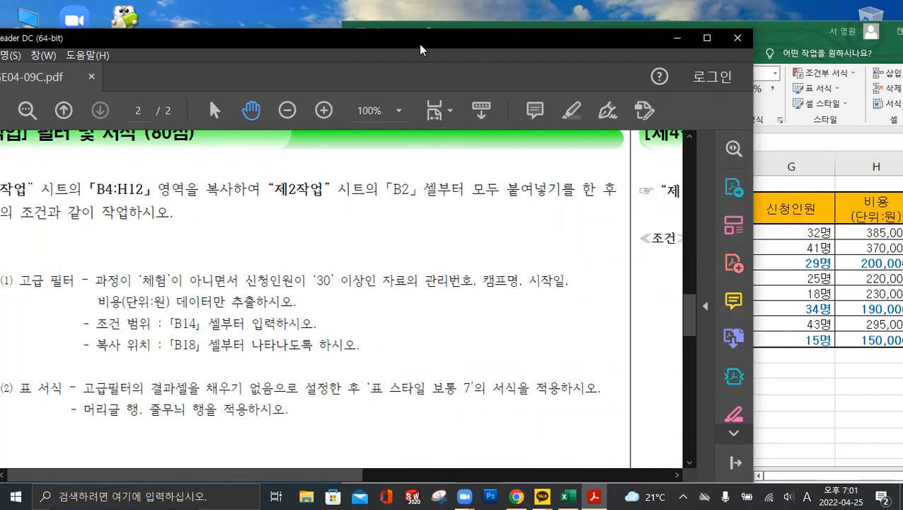
left_click_drag(406, 38, 327, 23)
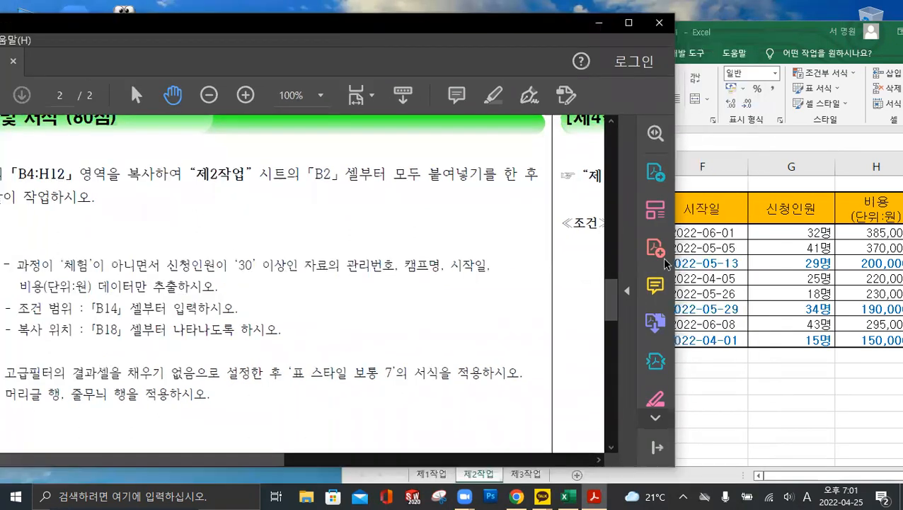
left_click(794, 307)
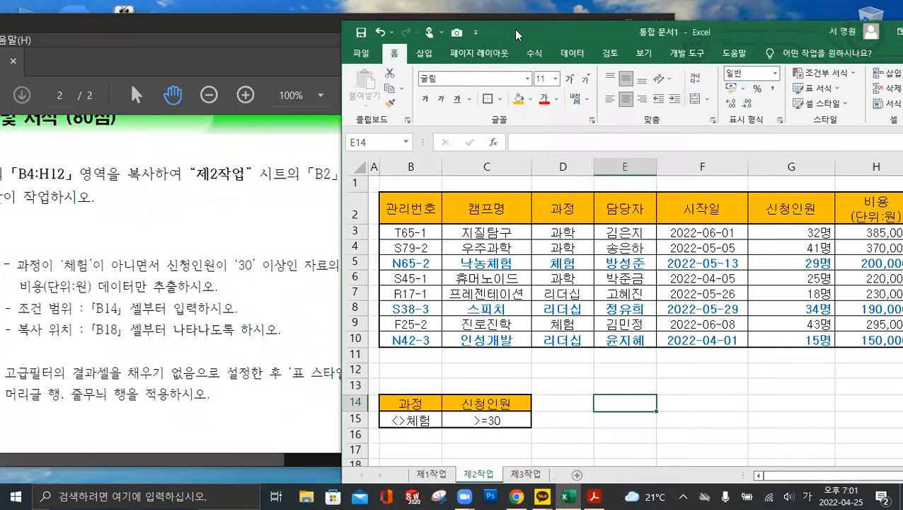
left_click_drag(516, 35, 555, 35)
left_click(456, 208)
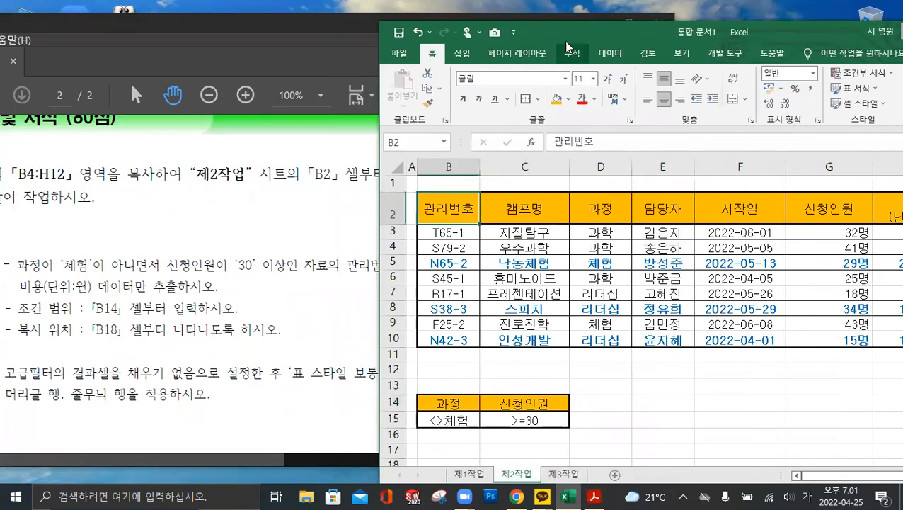
left_click_drag(578, 41, 596, 65)
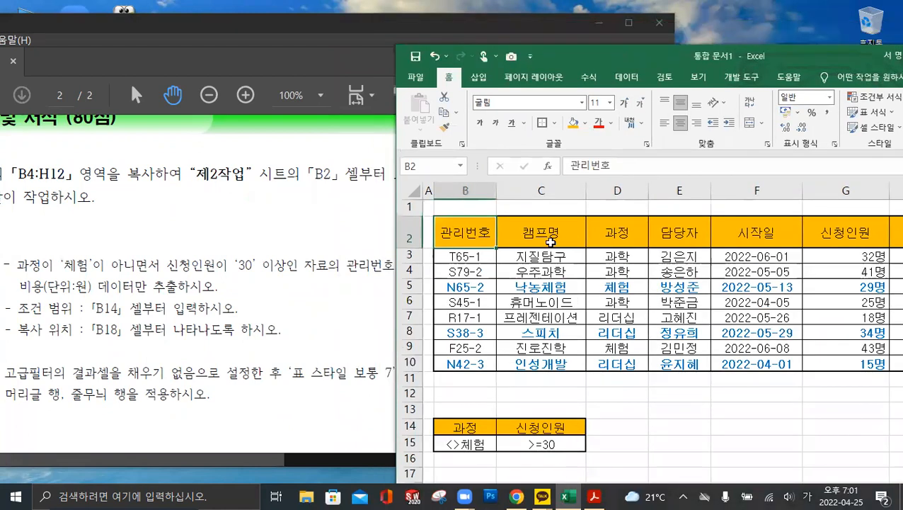
Copy the 관리번호, 캠프명, 시작일 and 비용(단위:원) headers from row 2 to the row starting at B18
left_click_drag(467, 233, 545, 234)
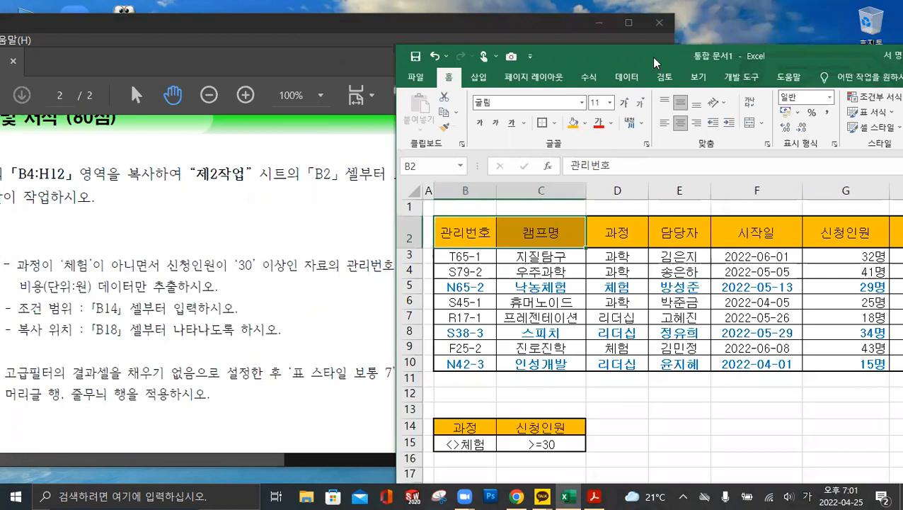
left_click_drag(655, 62, 473, 73)
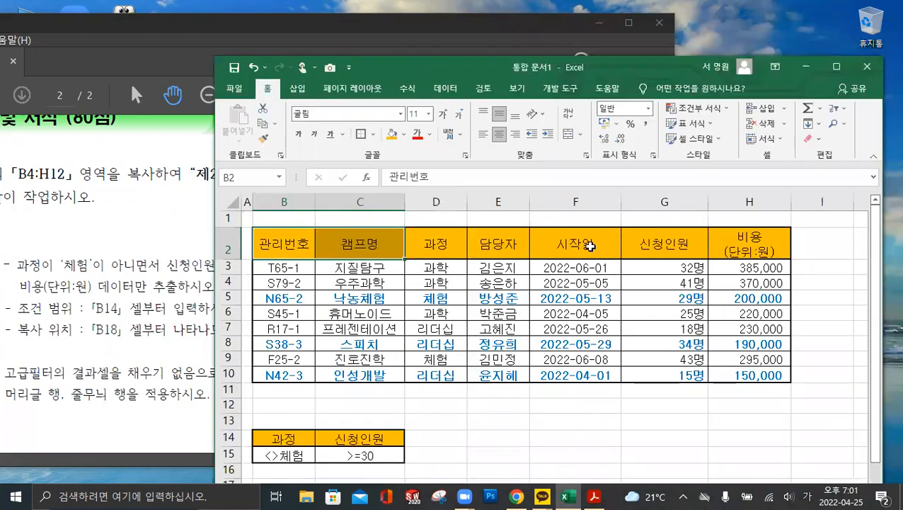
left_click(598, 245)
left_click(751, 243, "ctrl")
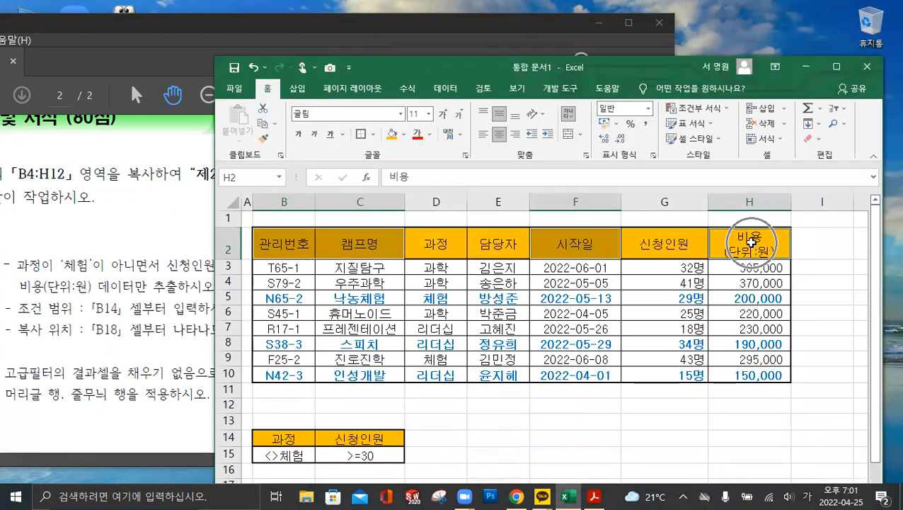
key("ctrl+c")
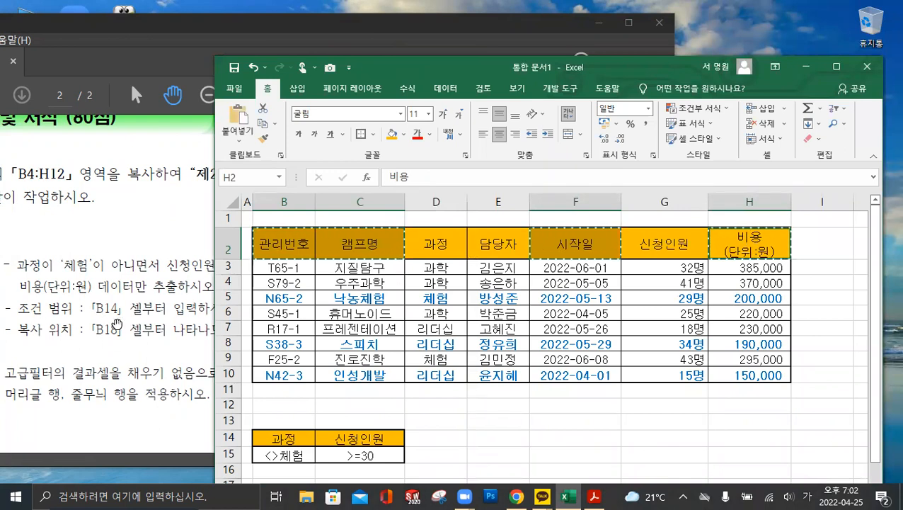
scroll(327, 283, "down", 7)
scroll(329, 280, "up", 4)
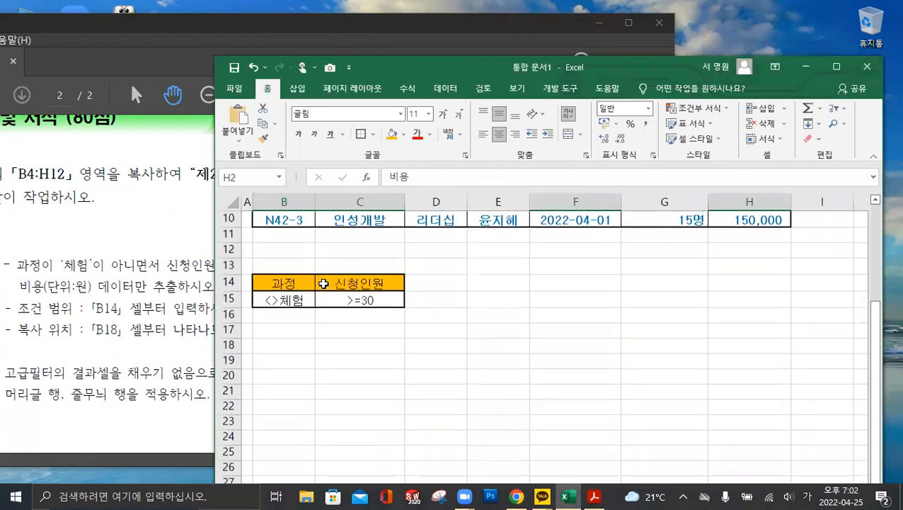
left_click(274, 350)
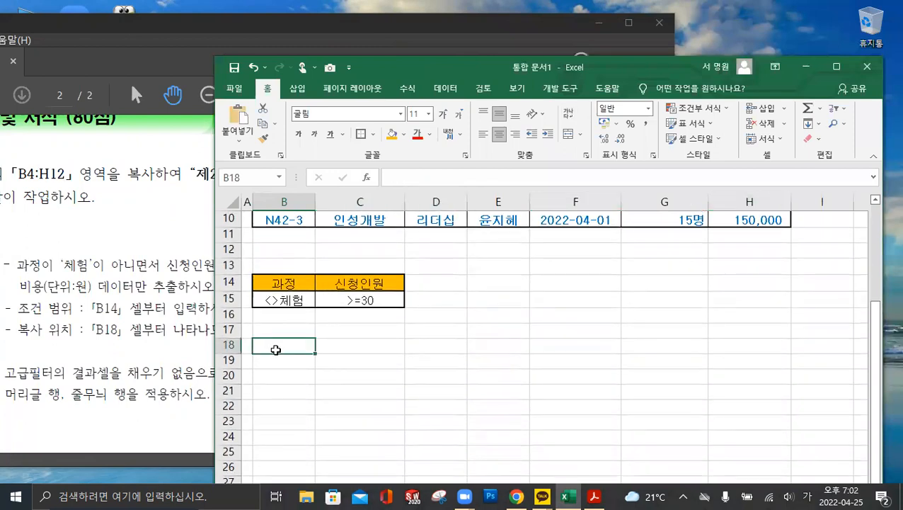
key("ctrl+v")
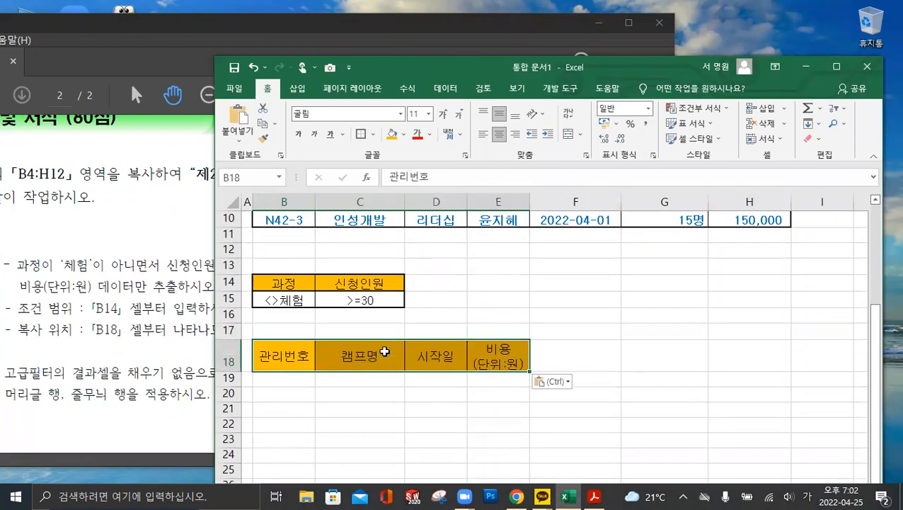
Start an advanced filter on the table B2:H10 with B14:C15 as the criteria range
scroll(481, 376, "up", 3)
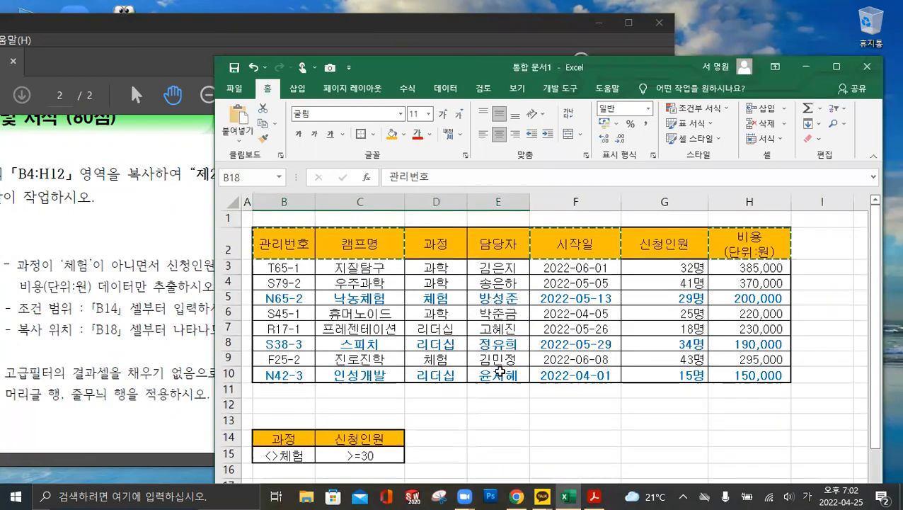
mouse_move(307, 242)
left_mouse_down()
mouse_move(748, 240)
mouse_move(758, 370)
left_mouse_up()
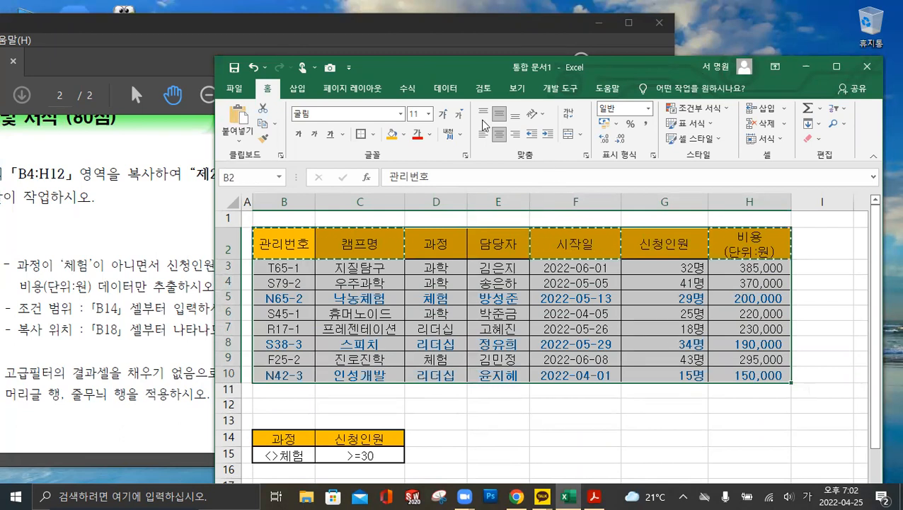
left_click(454, 91)
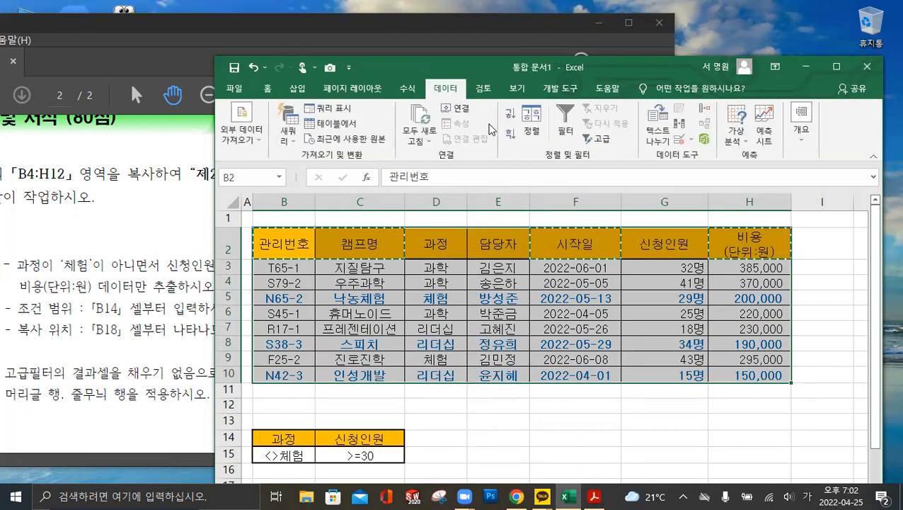
left_click(603, 139)
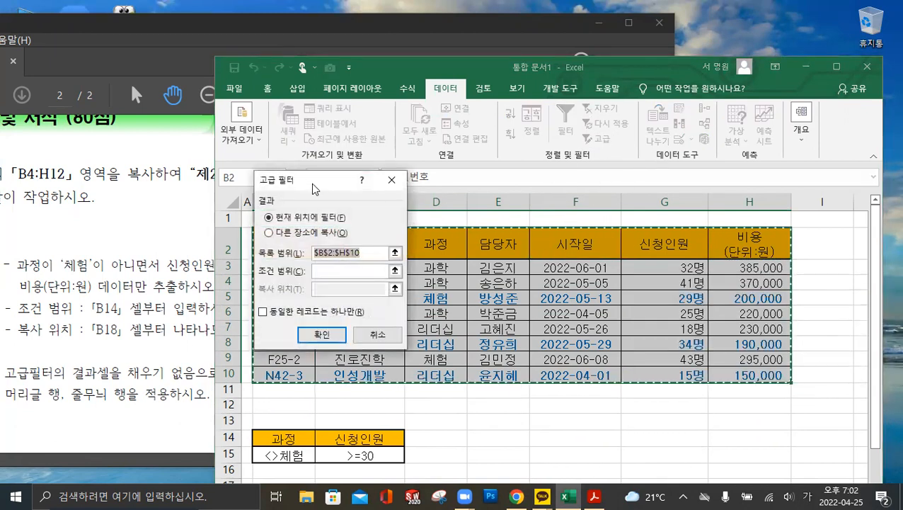
left_click_drag(325, 190, 671, 138)
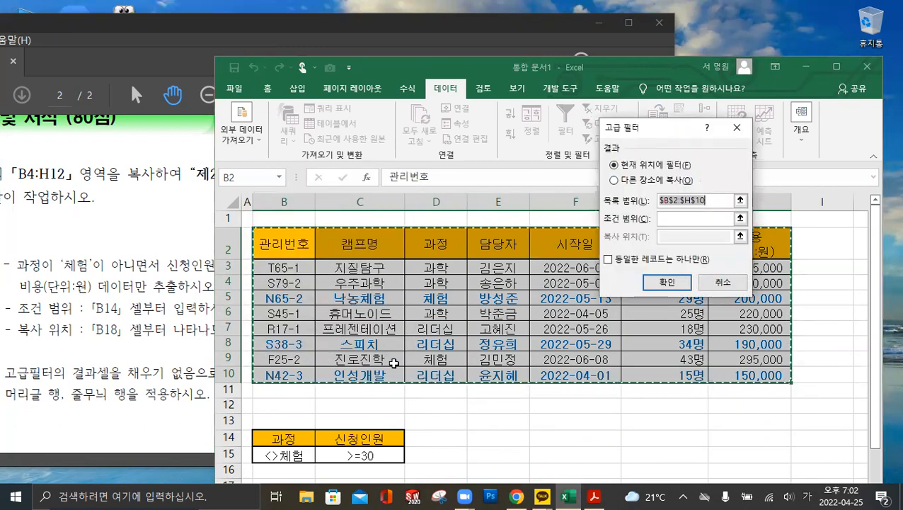
left_click(669, 218)
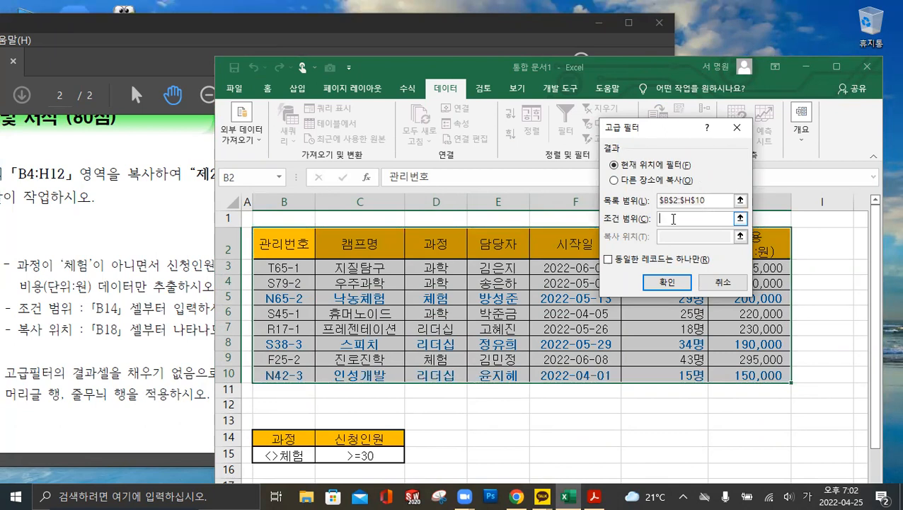
scroll(303, 350, "down", 3)
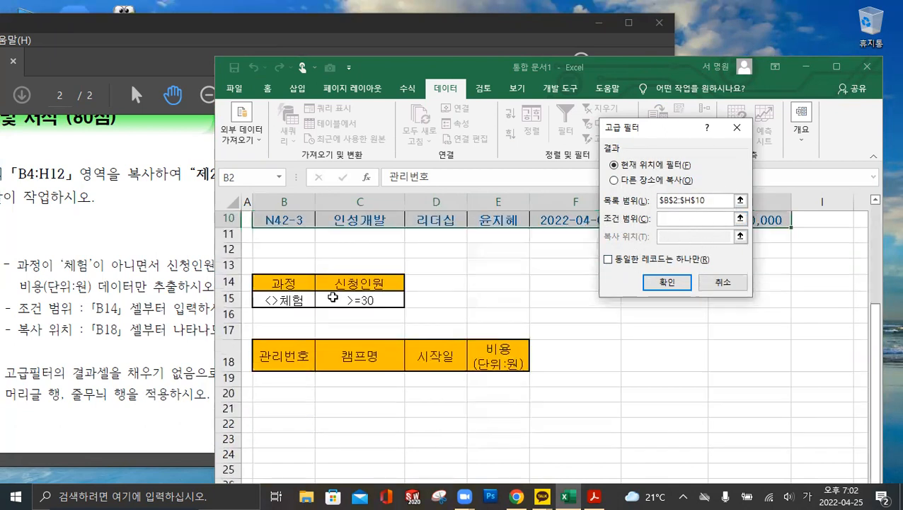
left_click_drag(280, 282, 362, 300)
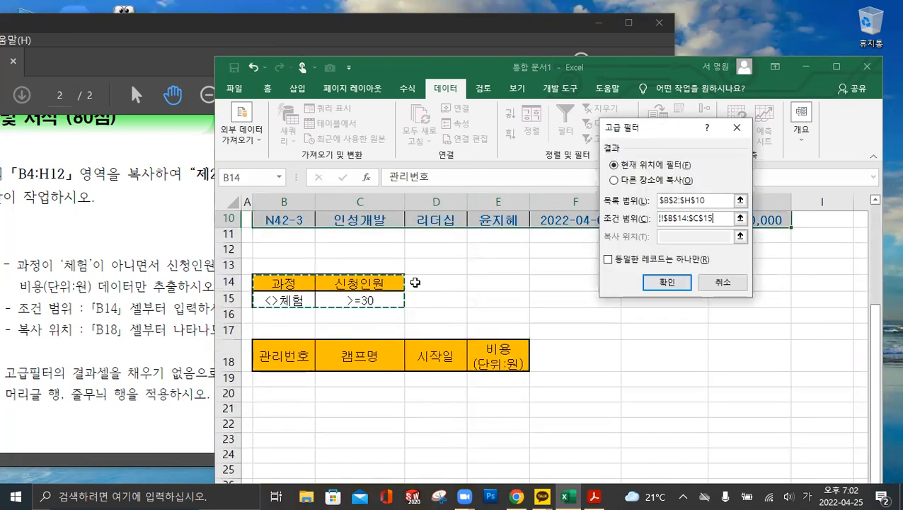
Set the advanced filter to copy its results to another location, B18:E18, and run it
left_click(618, 181)
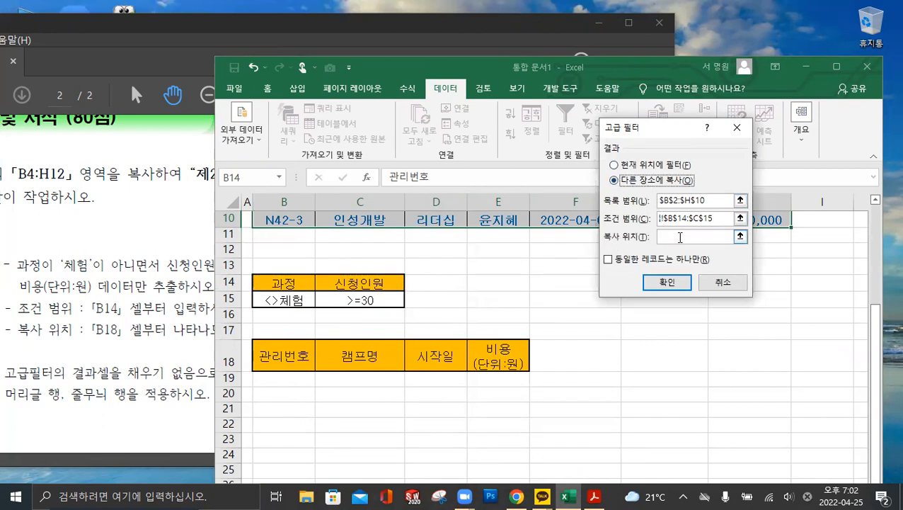
left_click(680, 236)
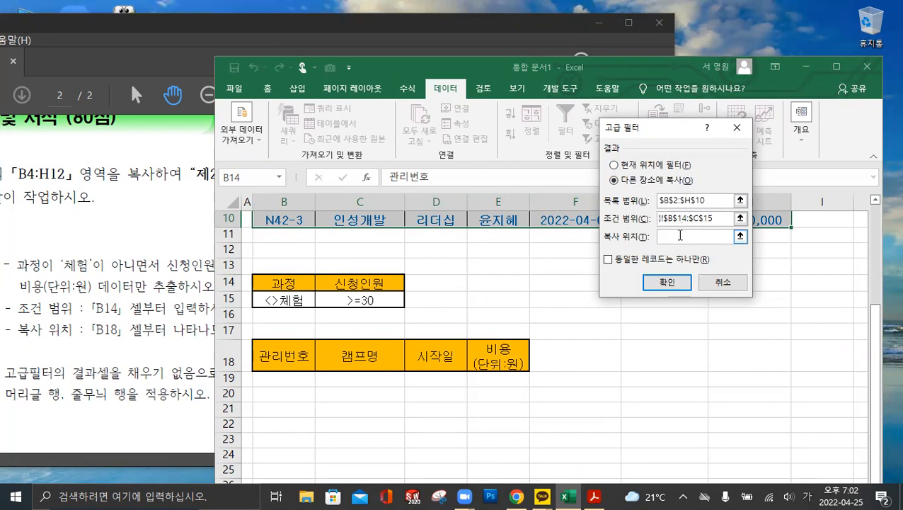
left_click_drag(287, 358, 489, 355)
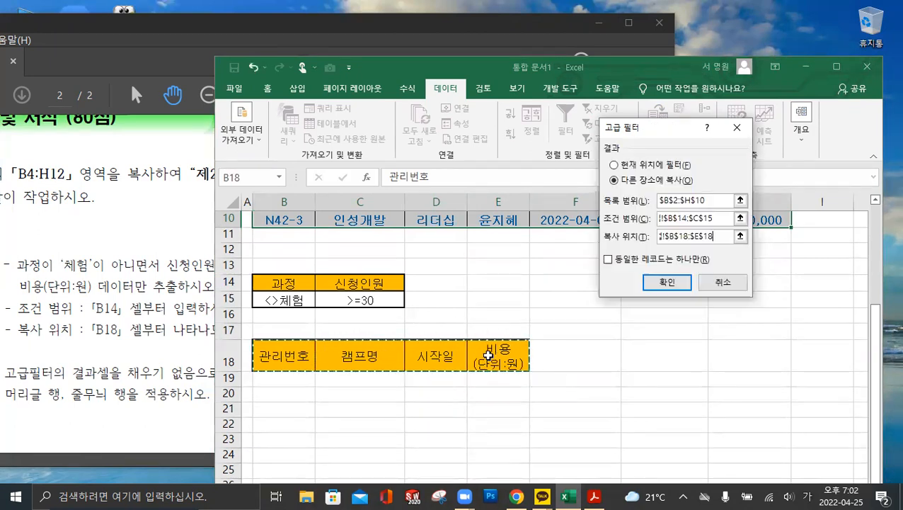
left_click(669, 283)
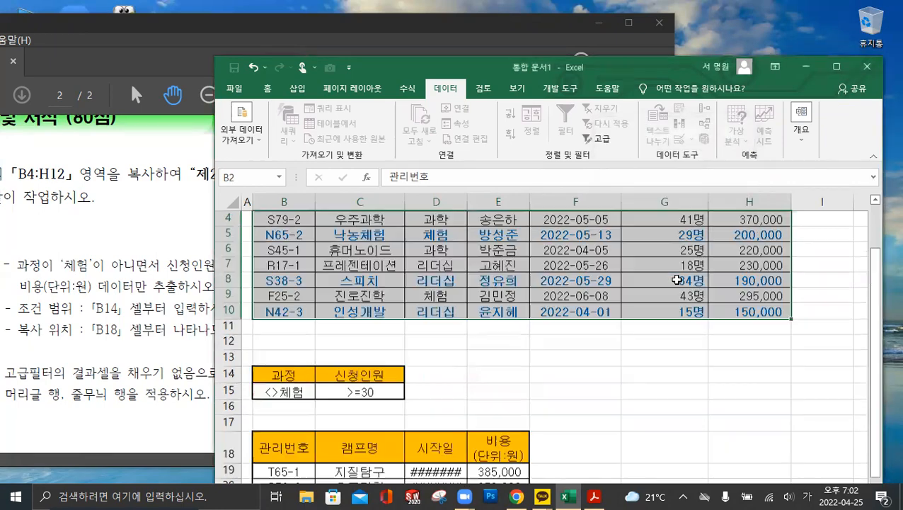
AutoFit column D so the 시작일 dates in the filter results fit
scroll(297, 409, "down", 2)
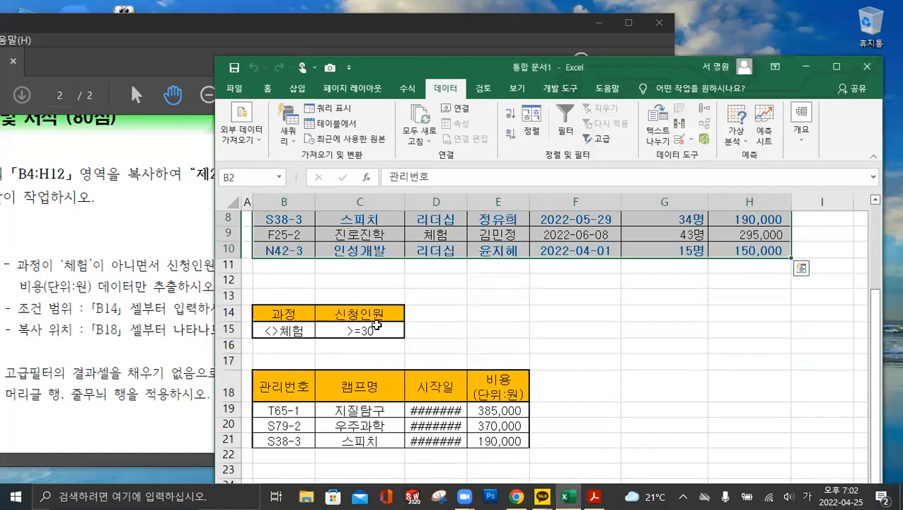
scroll(438, 316, "down", 2)
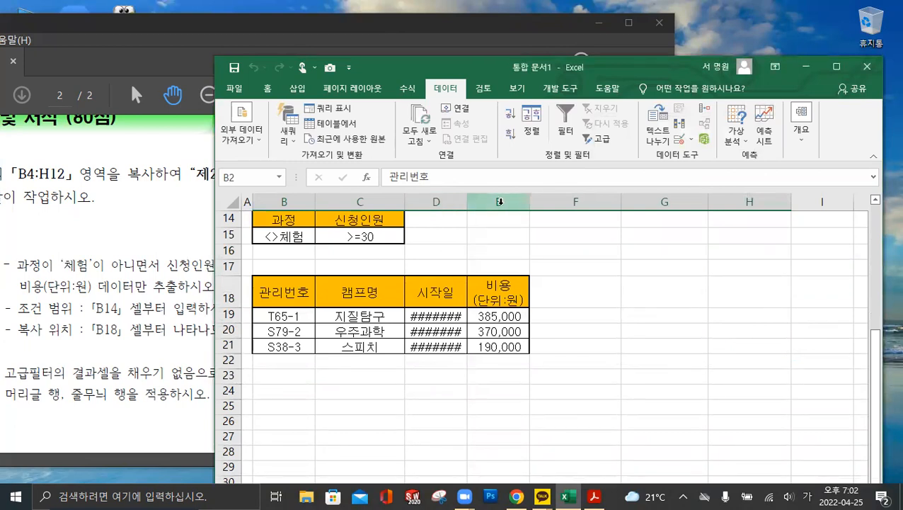
double_click(468, 202)
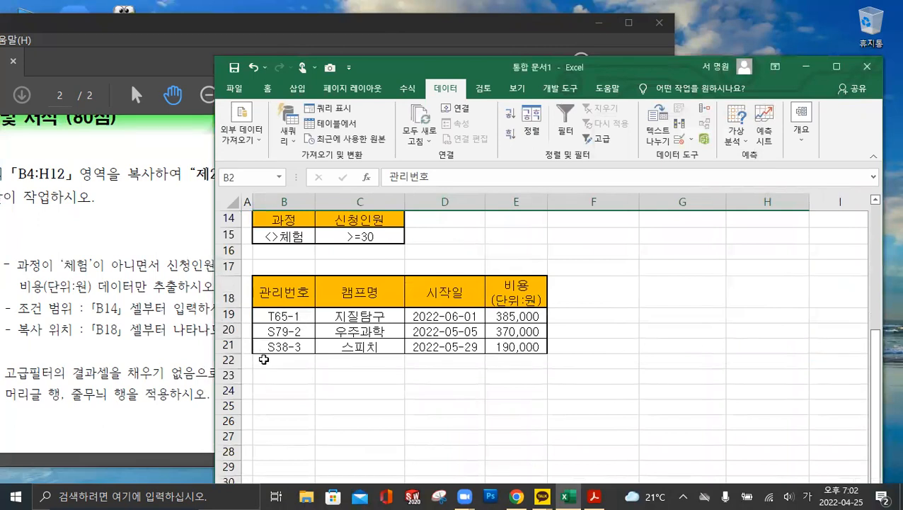
Apply a thick outside border to the filter results B18:E21
left_click_drag(265, 305, 517, 347)
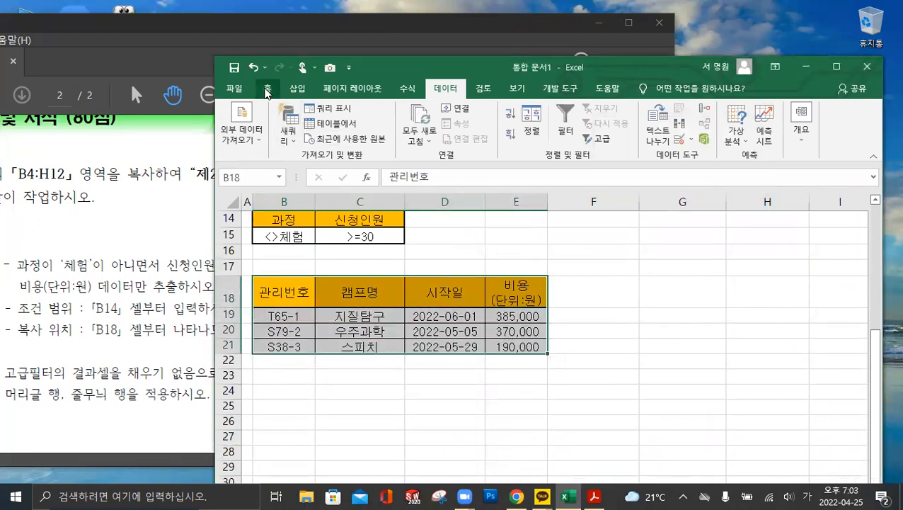
left_click(268, 87)
left_click(373, 134)
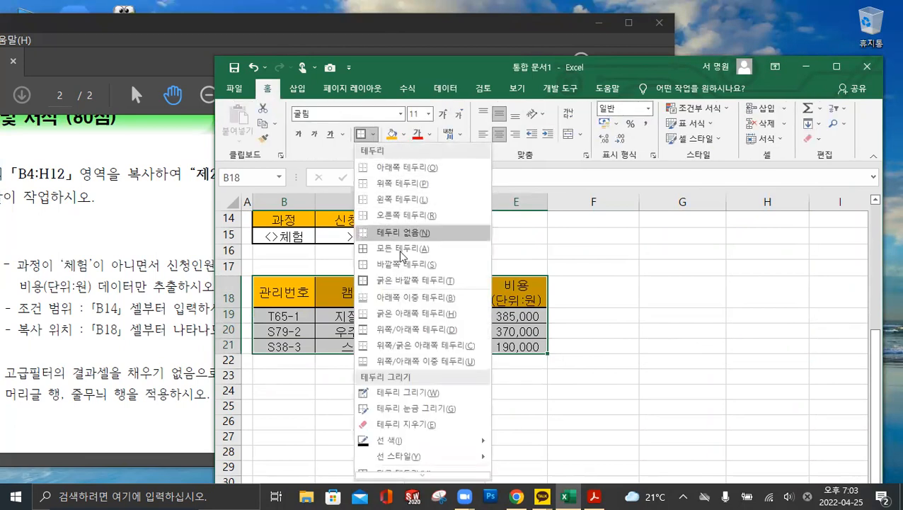
left_click(371, 280)
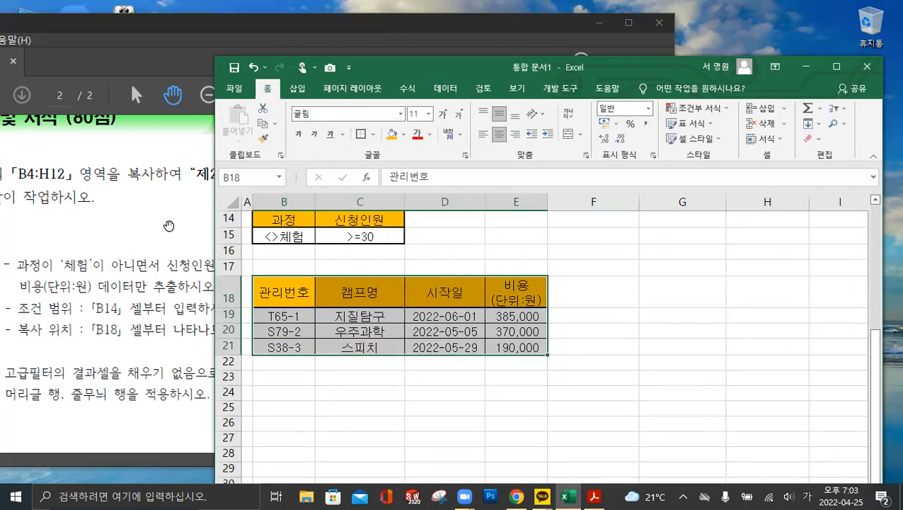
Remove the fill colour from the filter results B18:E21, as GE04-09C.pdf requires
left_click_drag(414, 69, 657, 69)
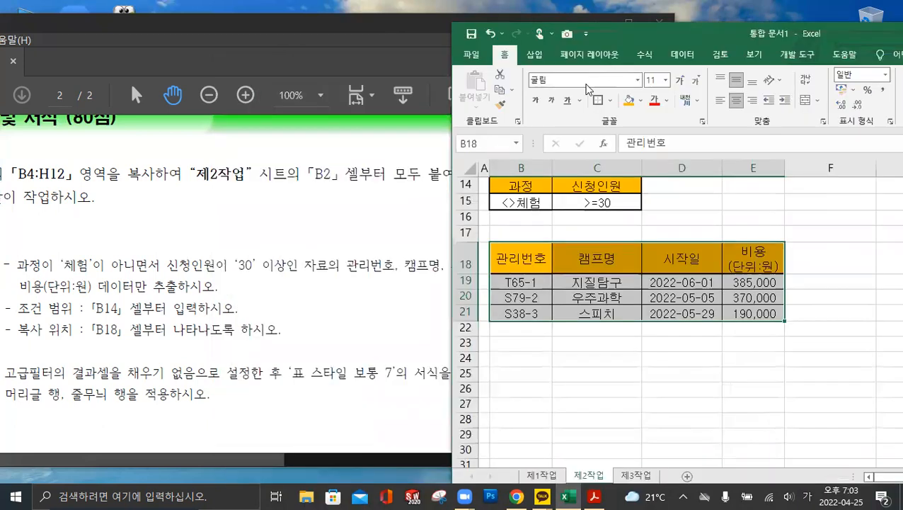
left_click(341, 322)
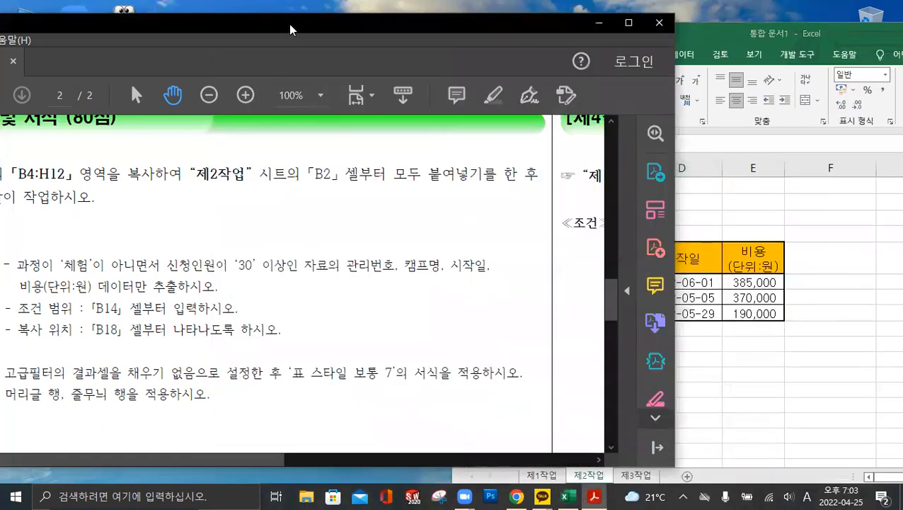
left_click_drag(282, 42, 373, 34)
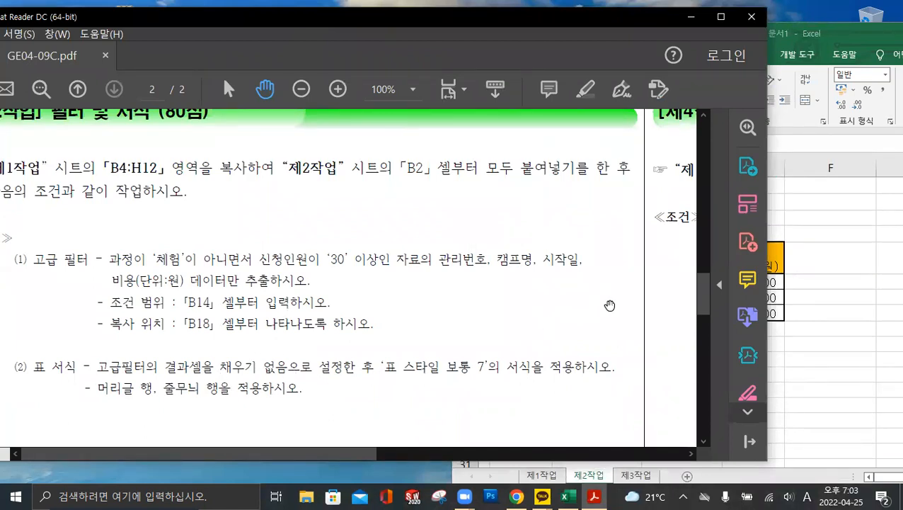
left_click(869, 227)
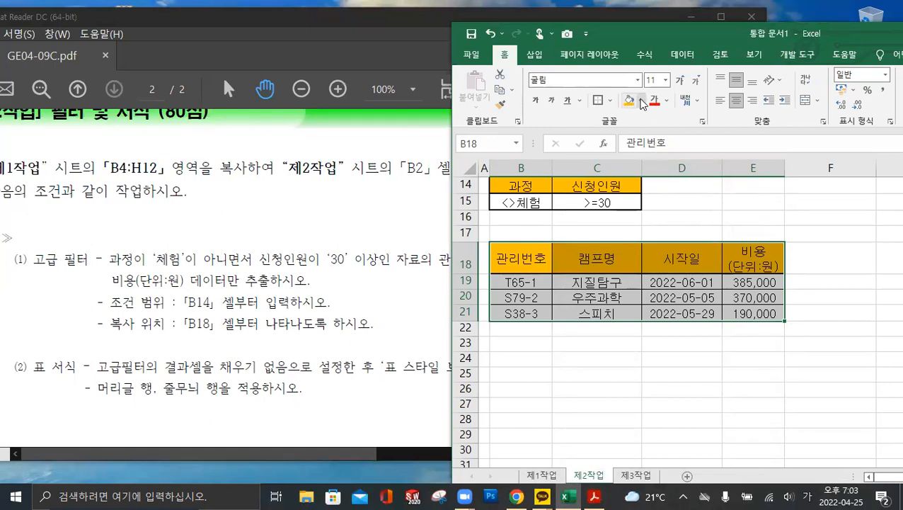
left_click(642, 101)
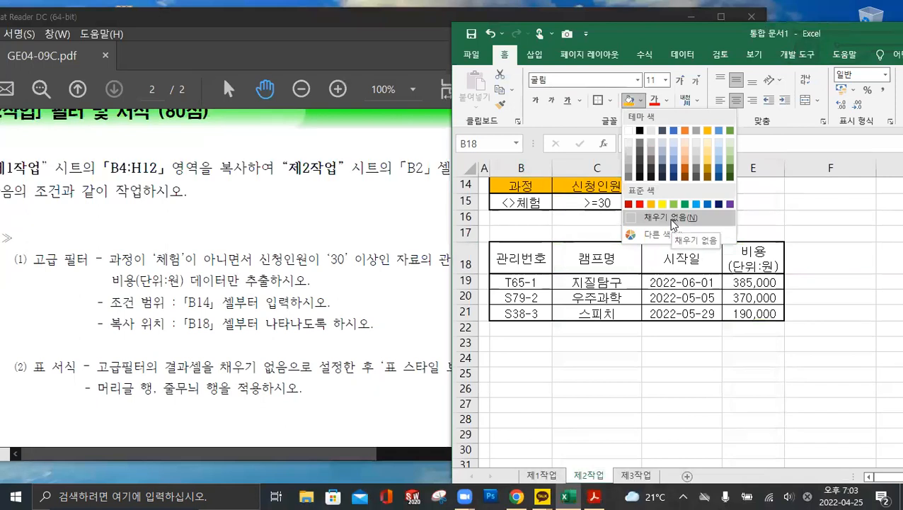
left_click(671, 219)
Format B18:E21 as a table with headers using the style 표 스타일 보통 7
left_click(415, 313)
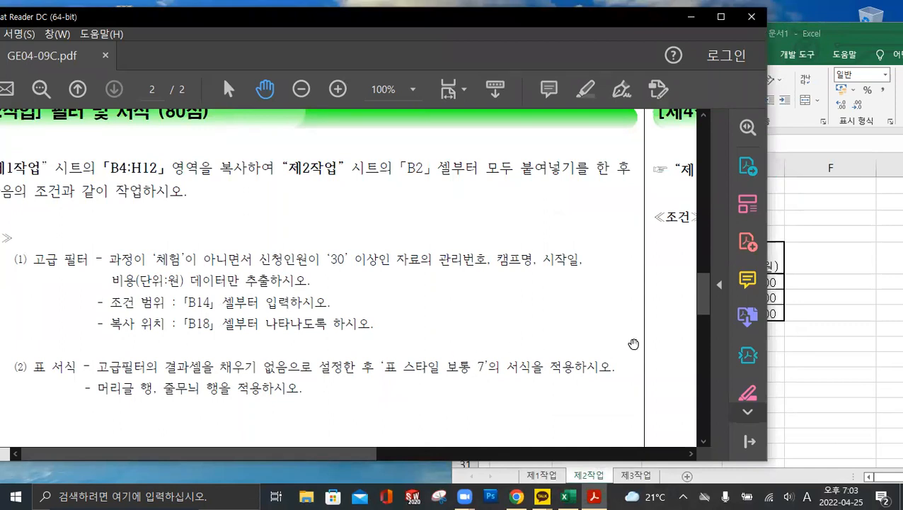
left_click(849, 288)
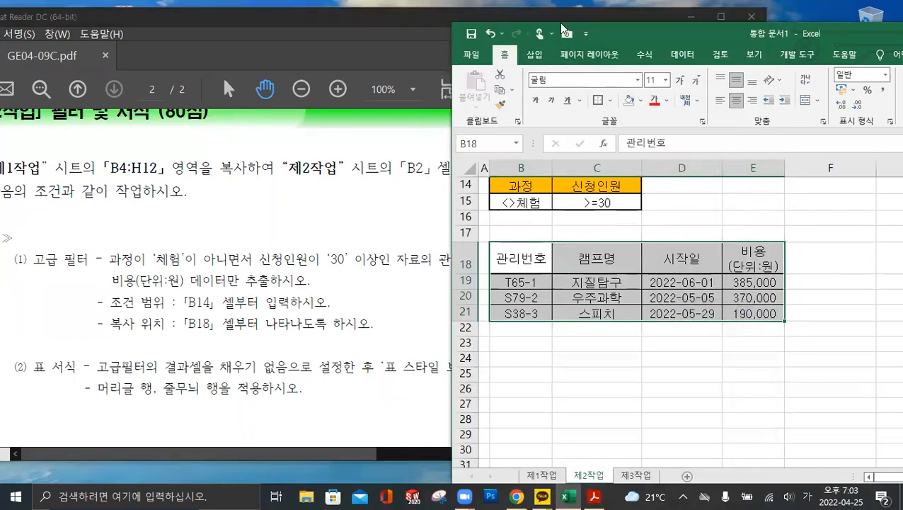
left_click_drag(620, 33, 324, 26)
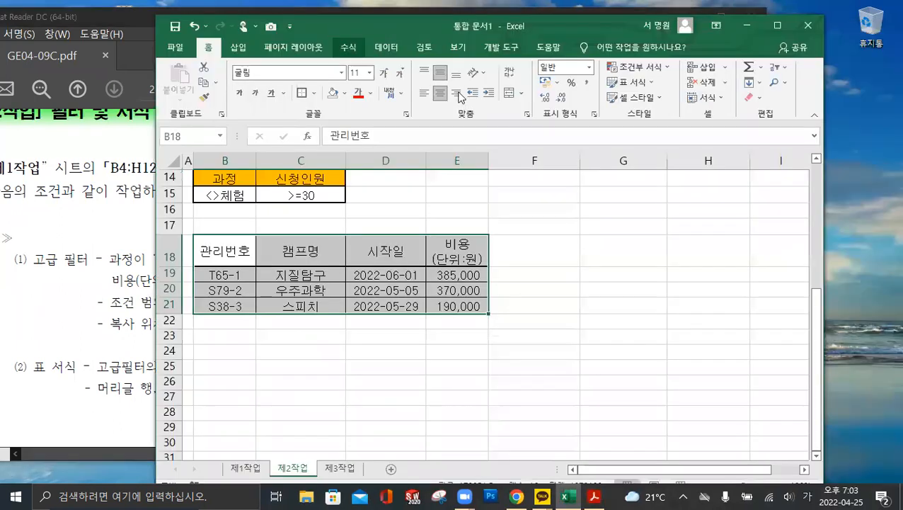
left_click(648, 84)
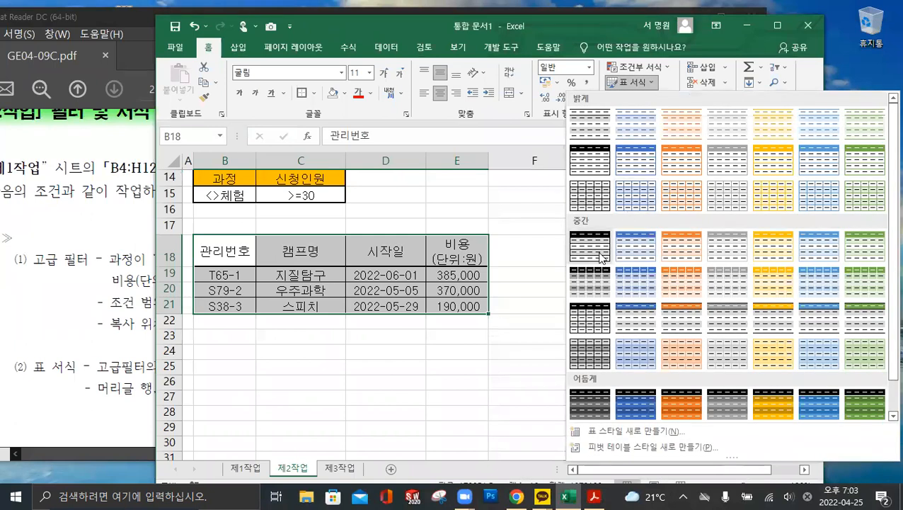
left_click(861, 254)
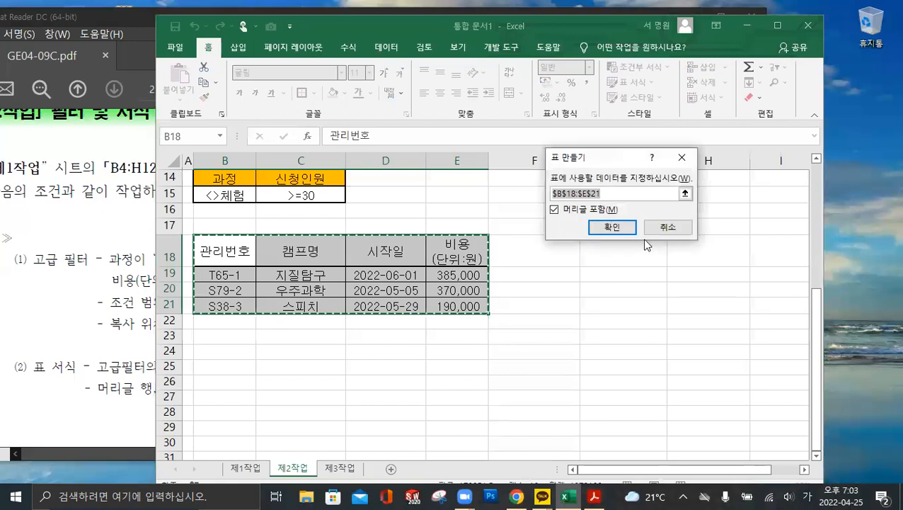
left_click(614, 228)
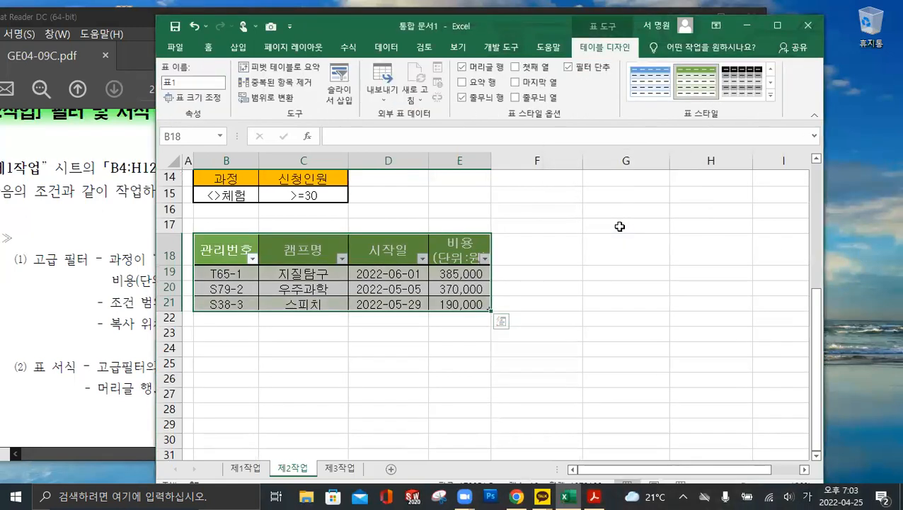
Check the table's header row and banded rows options against the formatting condition in GE04-09C.pdf
left_click(106, 345)
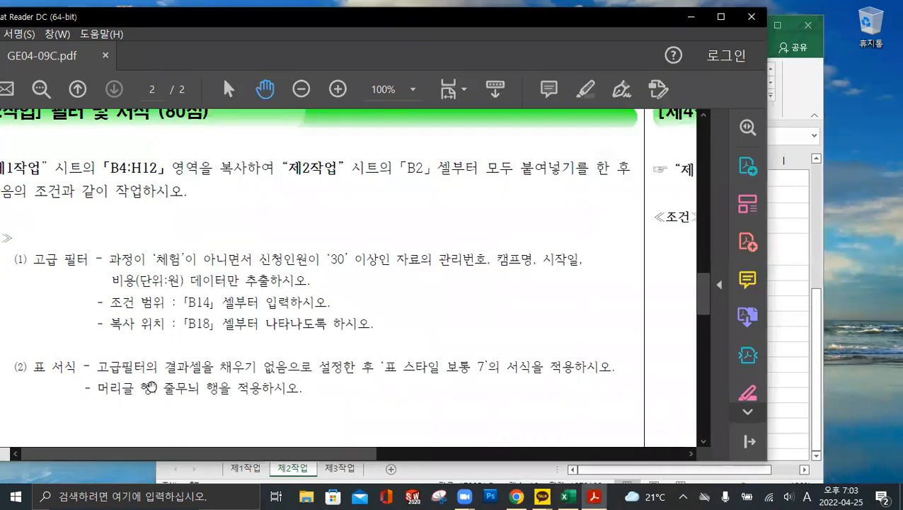
left_click(793, 253)
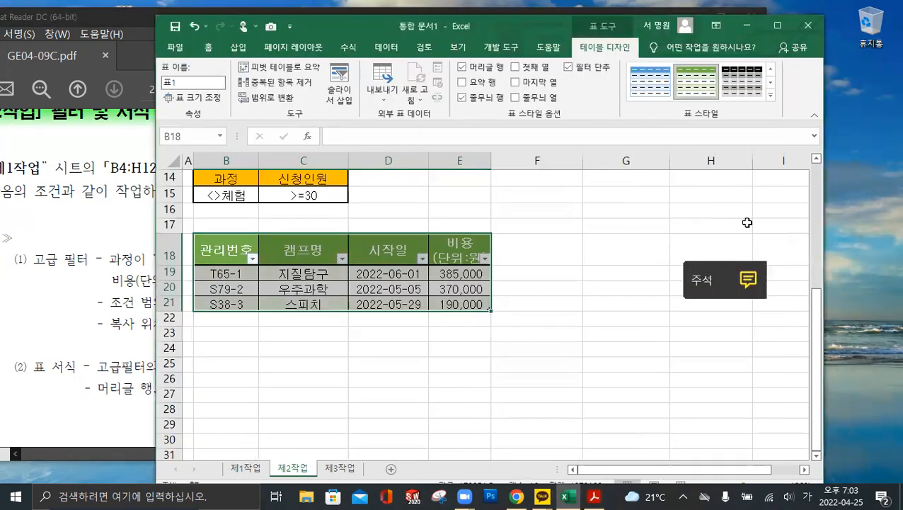
key("ctrl+q")
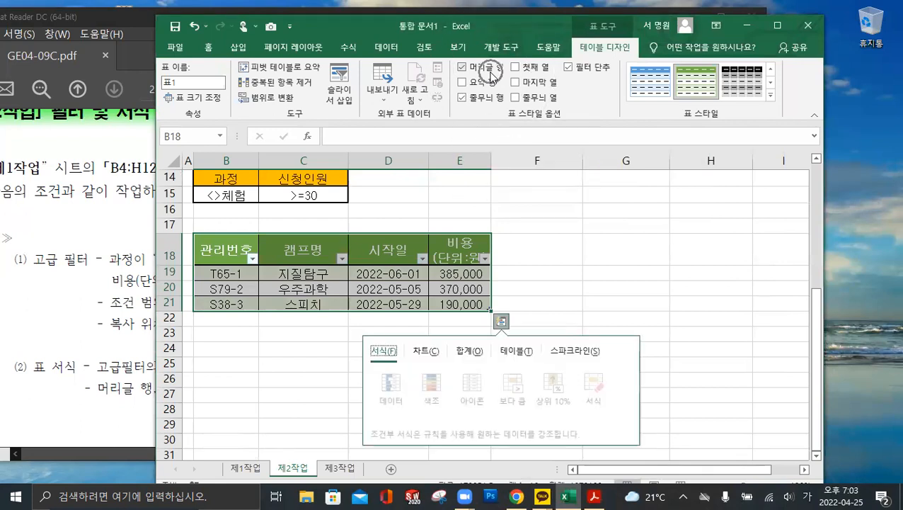
left_click(554, 210)
left_click(562, 257)
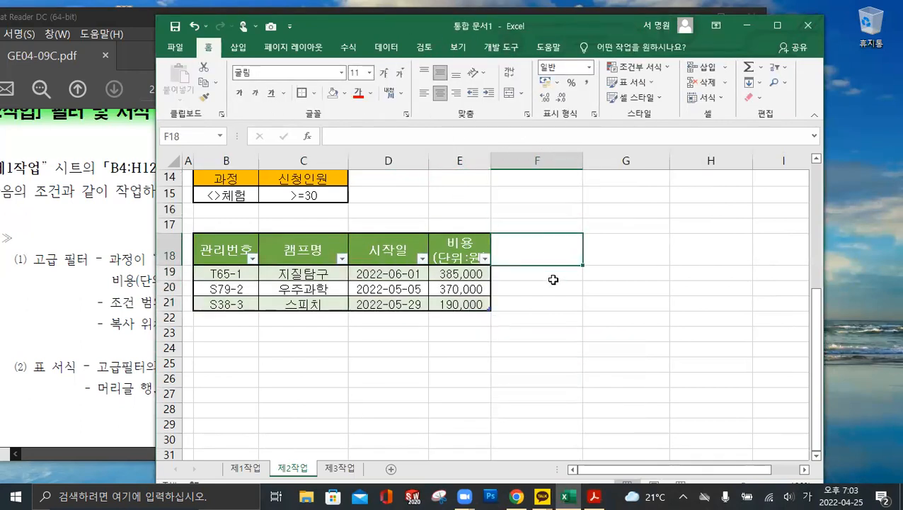
Consult the 제3작업 conditions in GE04-09C.pdf and start a pivot table in Excel from range B4:H12 of the 제1작업 sheet
left_click(59, 223)
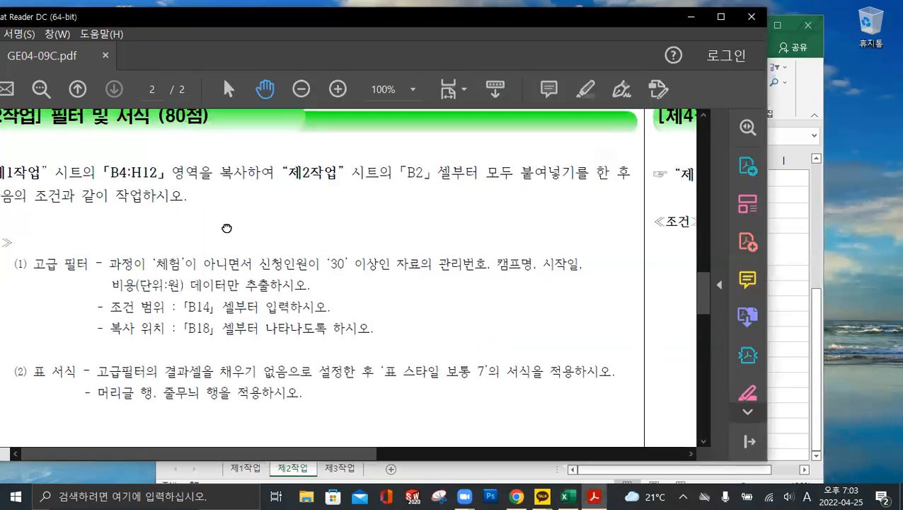
scroll(228, 178, "up", 1)
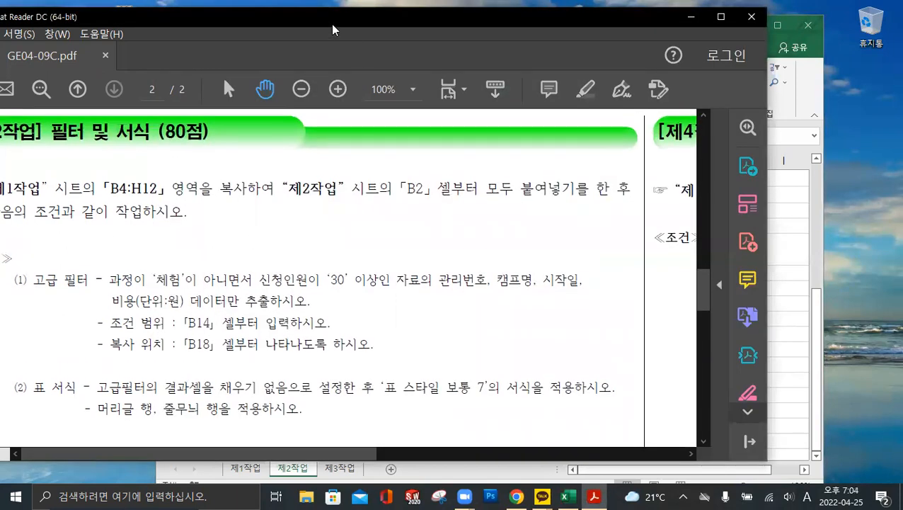
left_click_drag(333, 26, 400, 23)
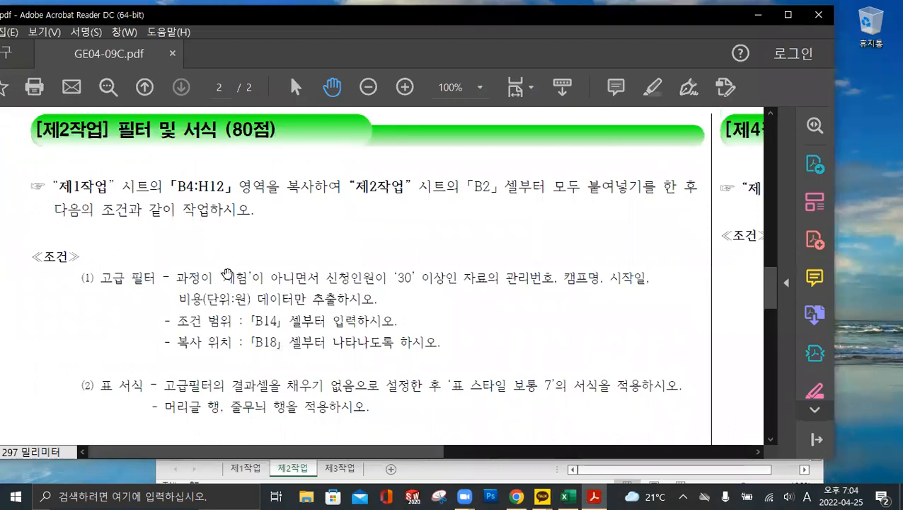
scroll(228, 273, "down", 5)
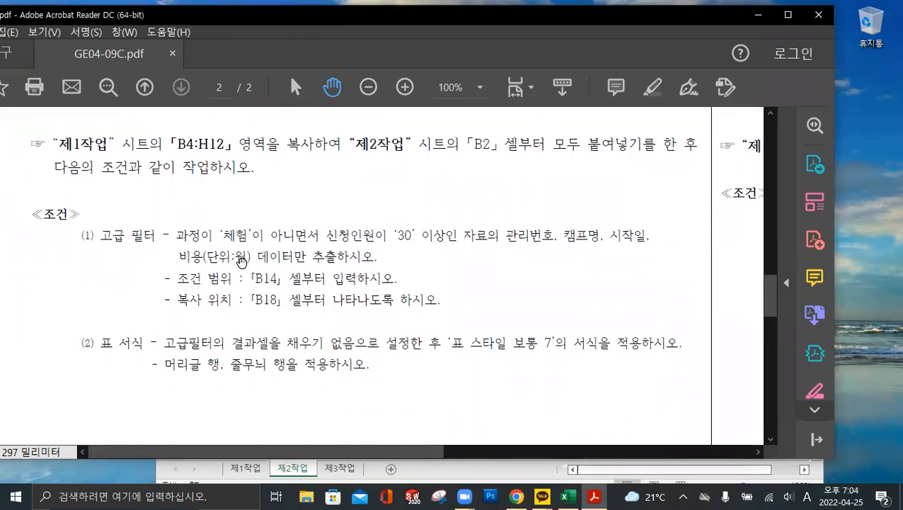
scroll(245, 261, "down", 6)
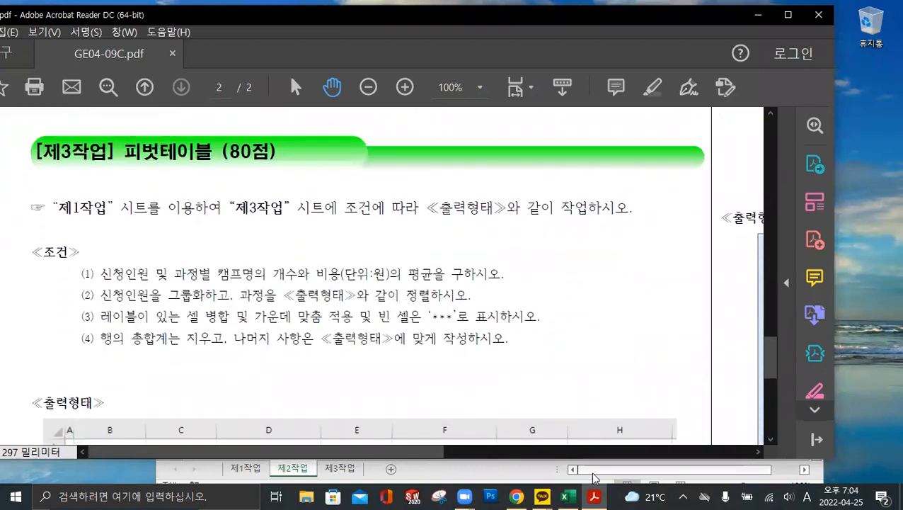
left_click(567, 496)
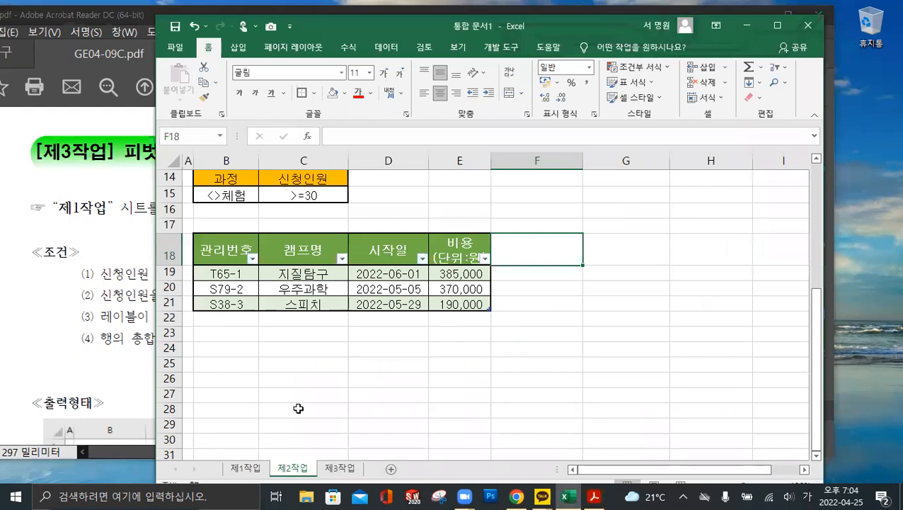
left_click(249, 469)
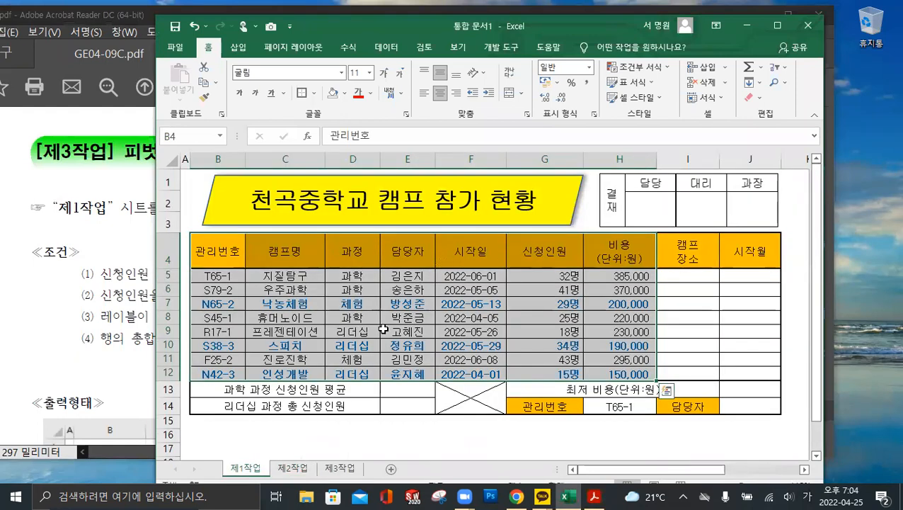
left_click_drag(220, 251, 608, 368)
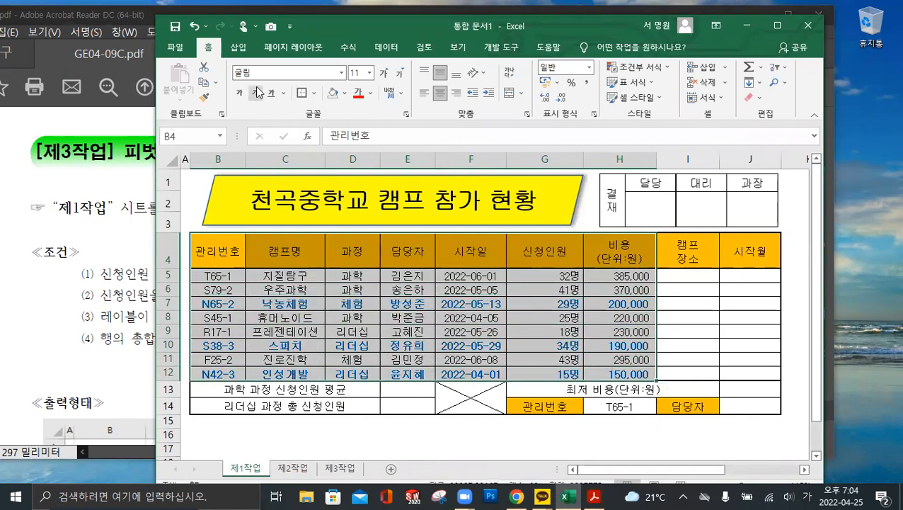
left_click(239, 47)
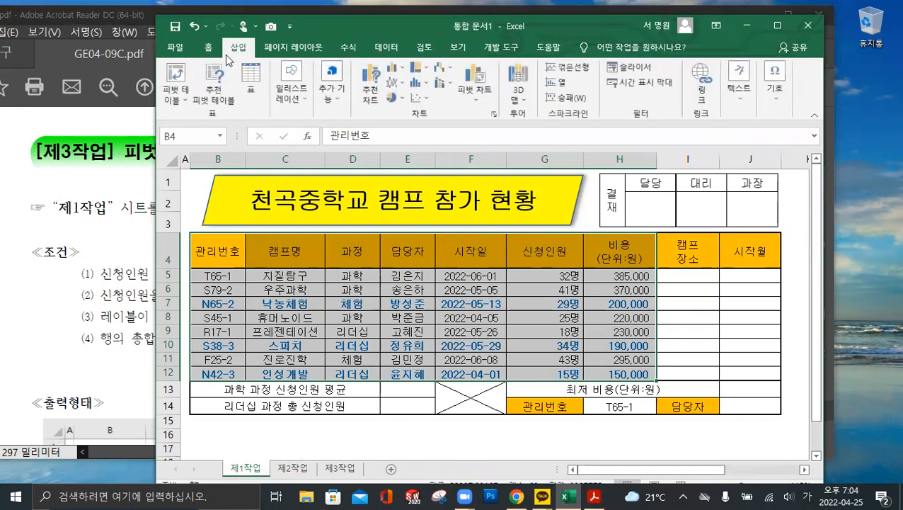
left_click(175, 80)
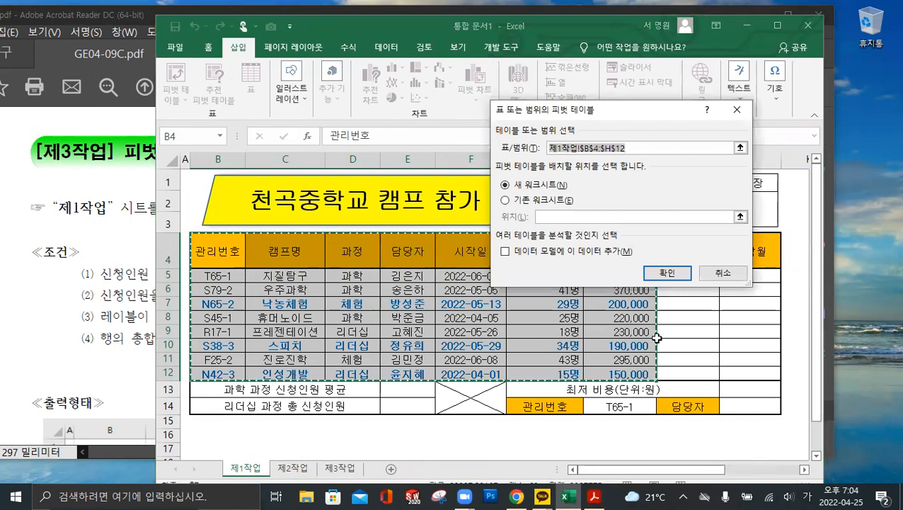
Choose an existing worksheet as the pivot table's destination and activate its location setting
key("ctrl")
key("ctrl")
left_click(545, 205)
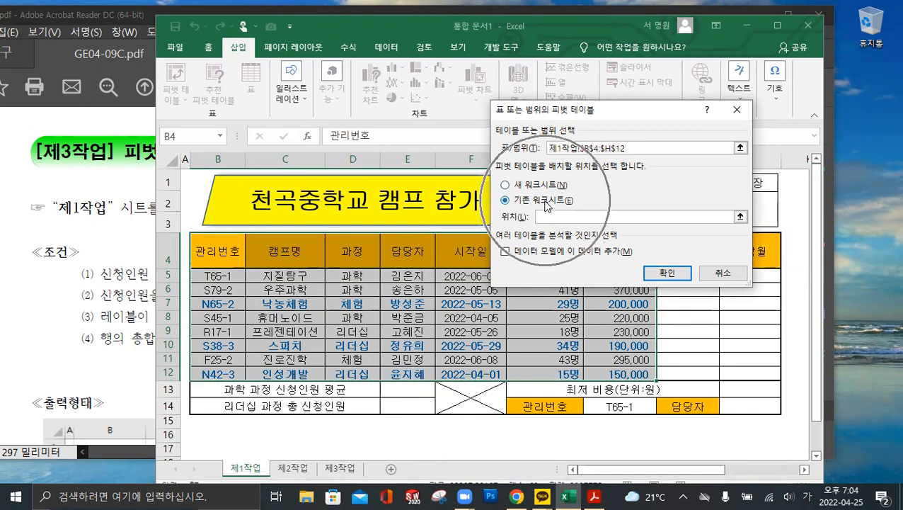
key("ctrl")
key("ctrl")
key("ctrl")
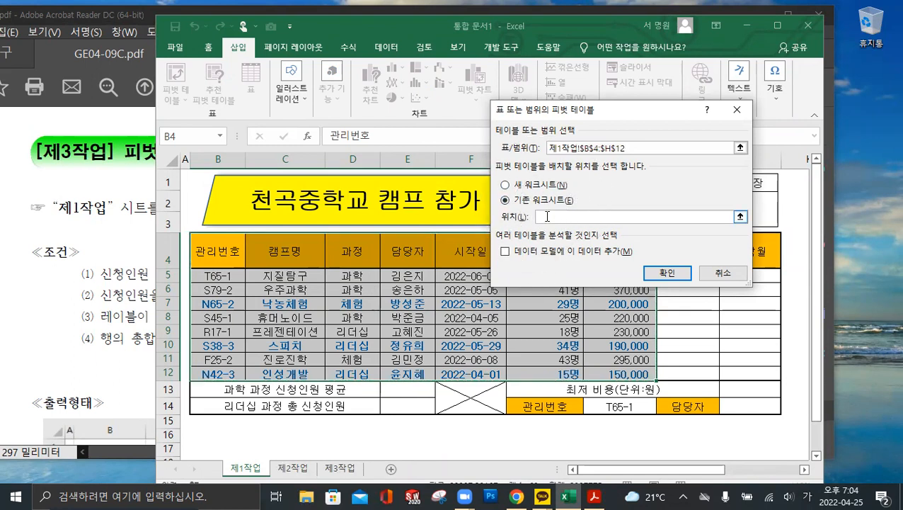
Consult the output layout in GE04-09C.pdf and try to create the pivot table at cell B2 of the 제3작업 sheet
left_click(347, 469)
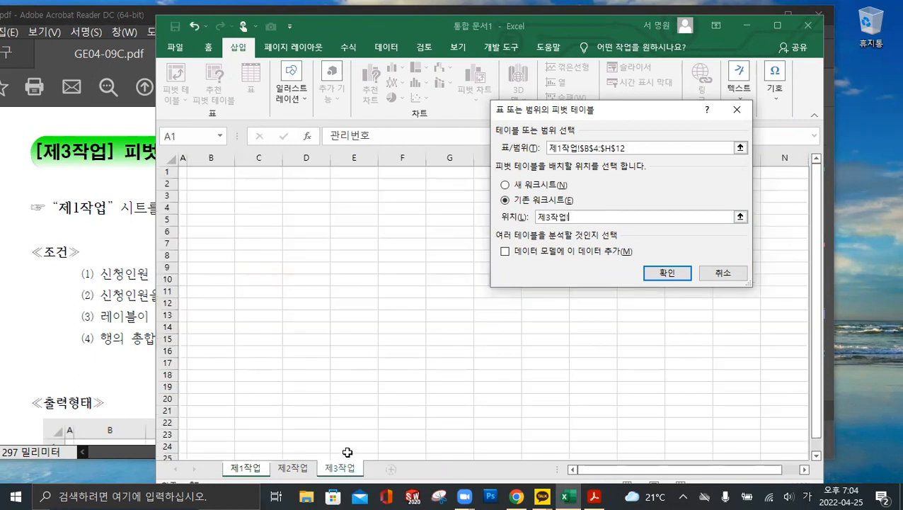
left_click(101, 324)
scroll(131, 274, "down", 1)
scroll(131, 274, "down", 4)
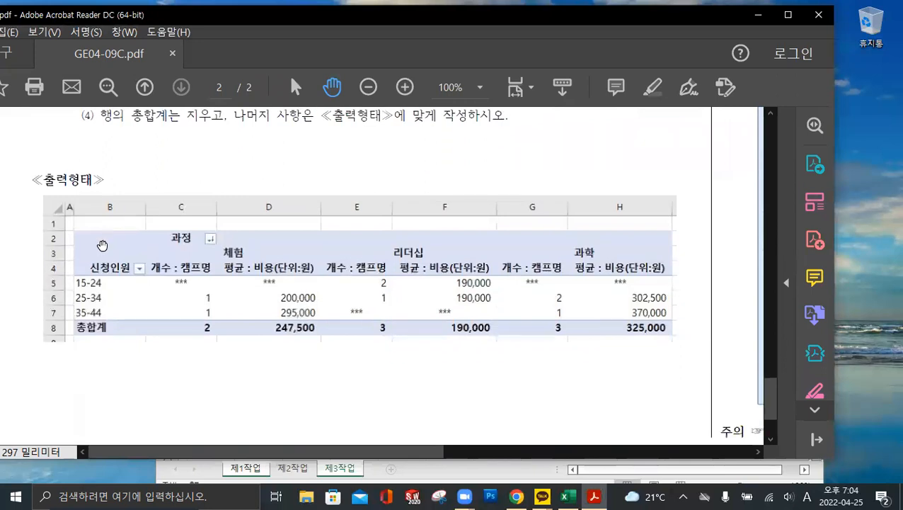
left_click(567, 496)
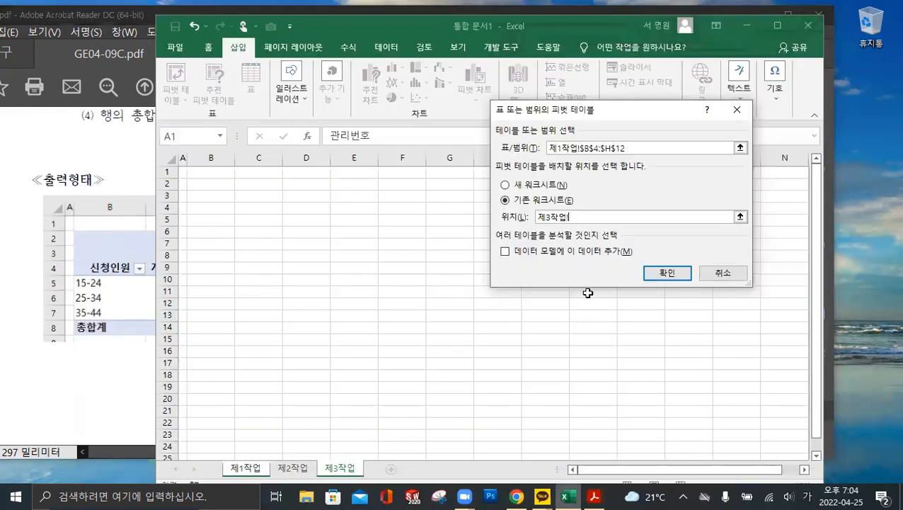
left_click(216, 184)
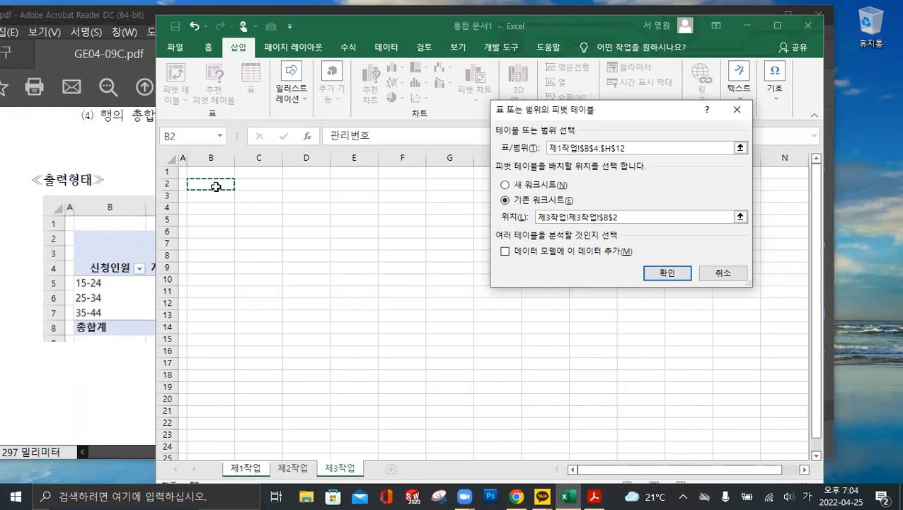
left_click(666, 276)
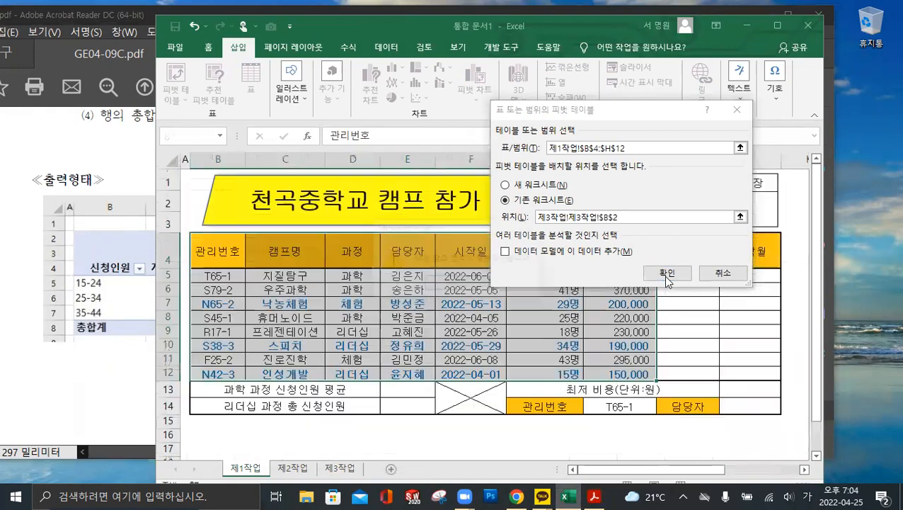
left_click(461, 284)
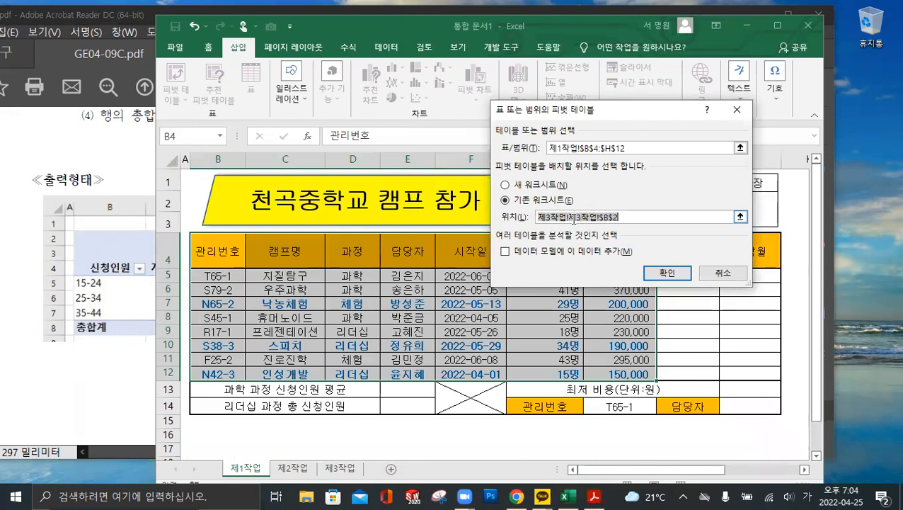
Replace the pivot table's destination with cell B2 of the 제3작업 sheet, create the table and widen the Excel window
left_click_drag(632, 217, 531, 218)
key("BackSpace")
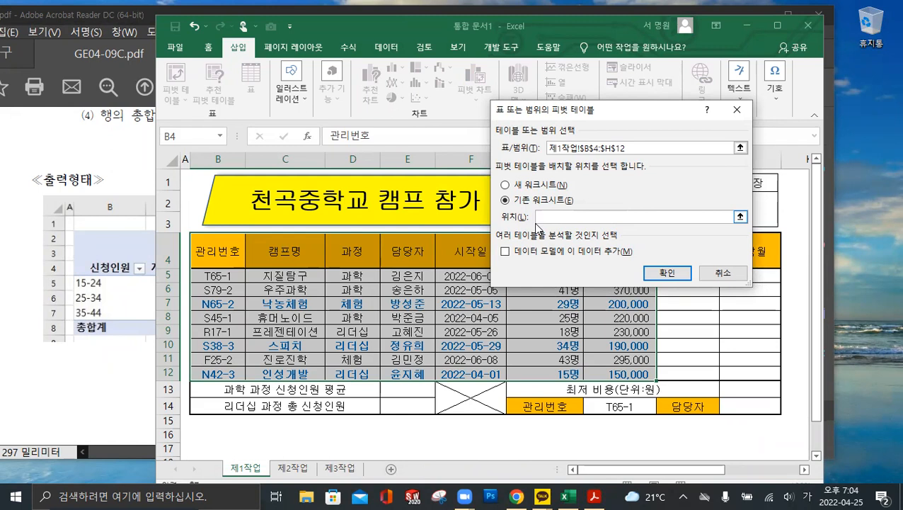
left_click(341, 469)
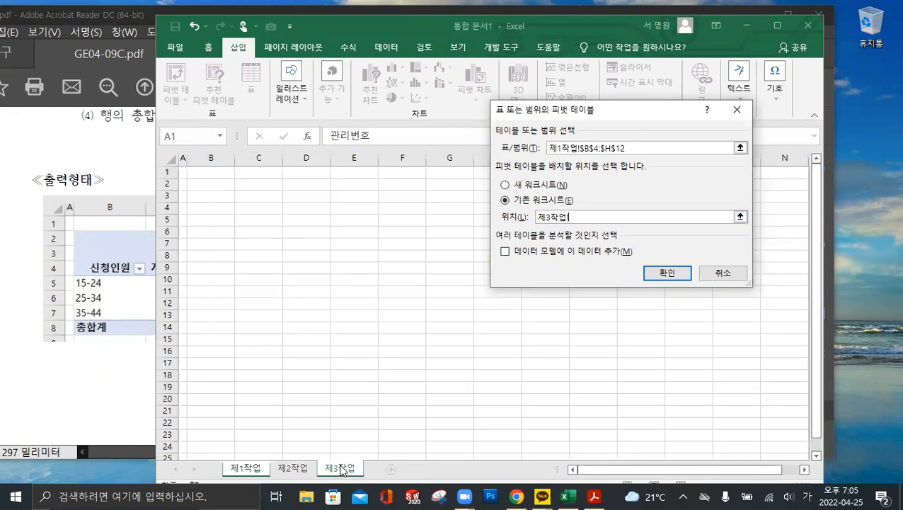
left_click(219, 183)
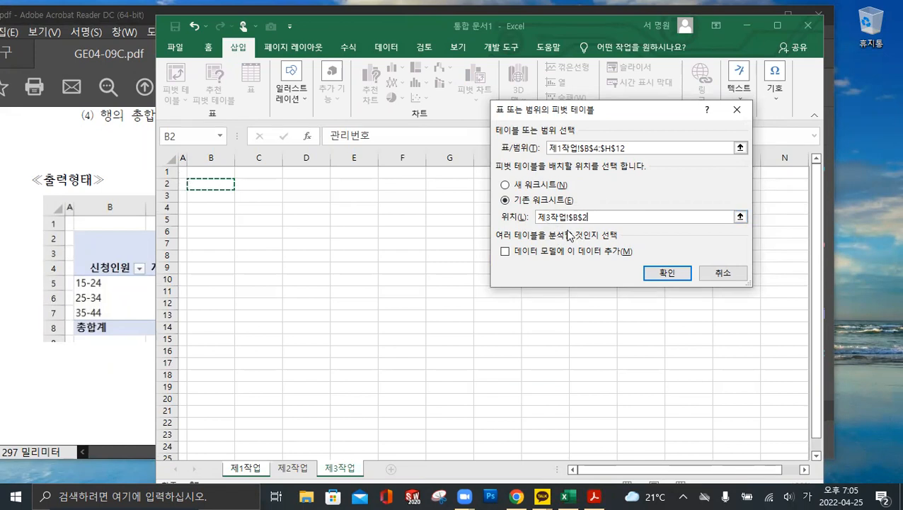
left_click(665, 274)
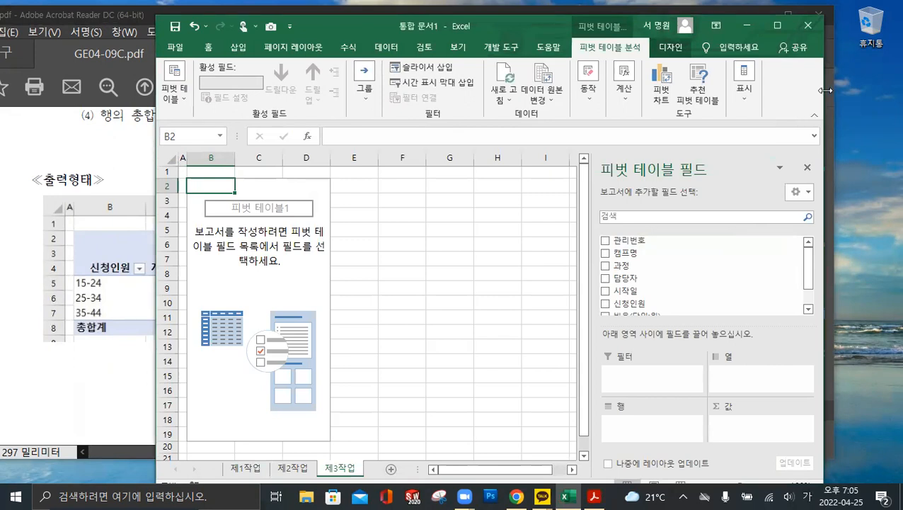
left_click_drag(826, 90, 890, 91)
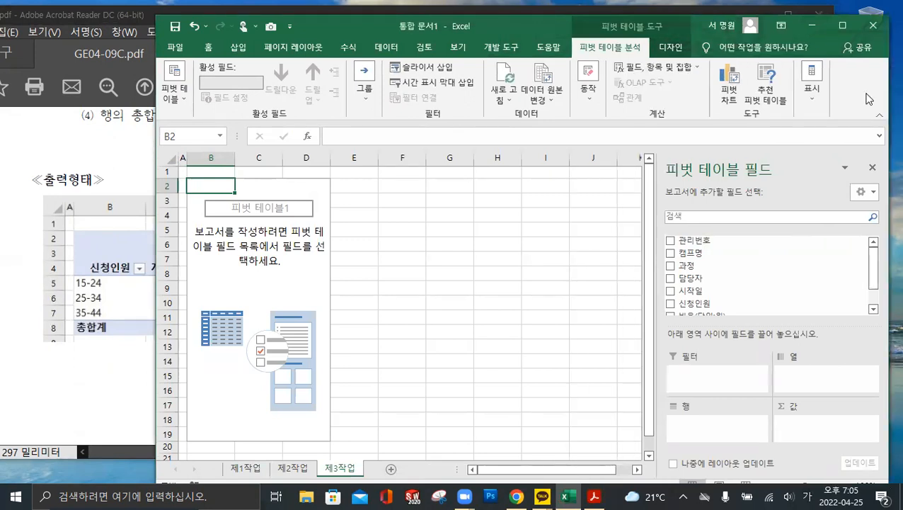
Following the conditions in GE04-09C.pdf, place 신청인원 in the pivot table's rows and 과정 in its columns in Excel
left_click(110, 155)
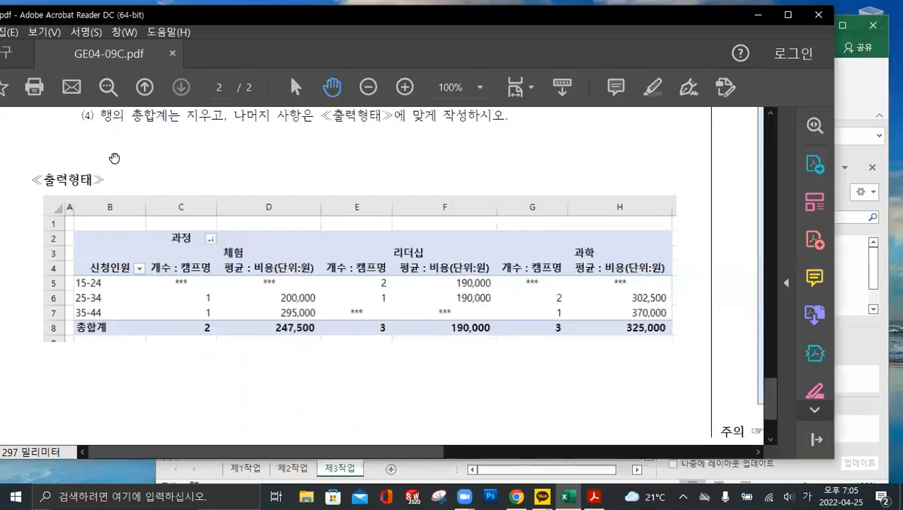
scroll(131, 167, "up", 3)
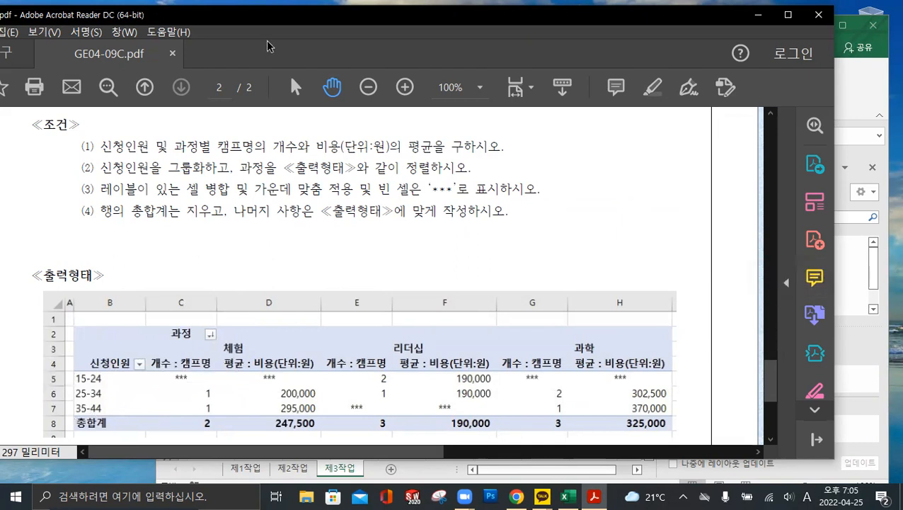
left_click_drag(272, 16, 227, 14)
left_click(821, 189)
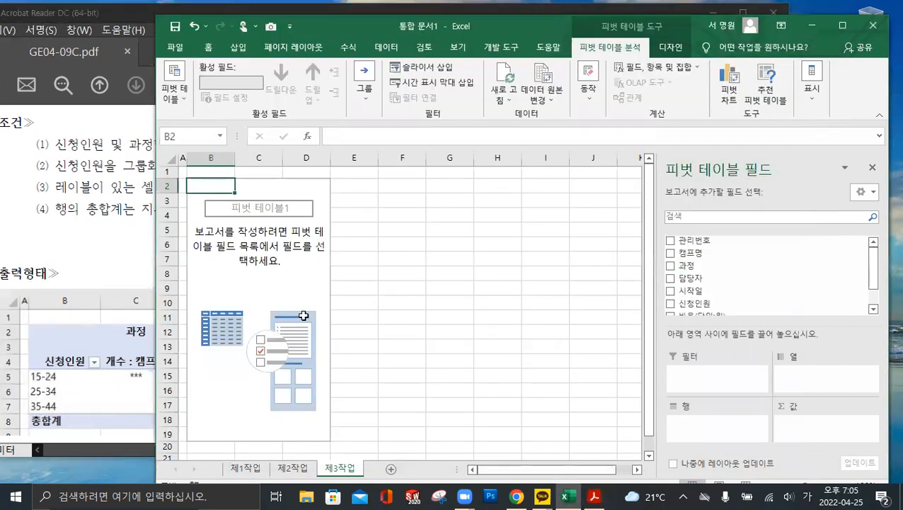
key("ctrl")
key("ctrl")
key("ctrl")
key("ctrl")
key("ctrl")
key("ctrl")
left_click_drag(700, 304, 691, 429)
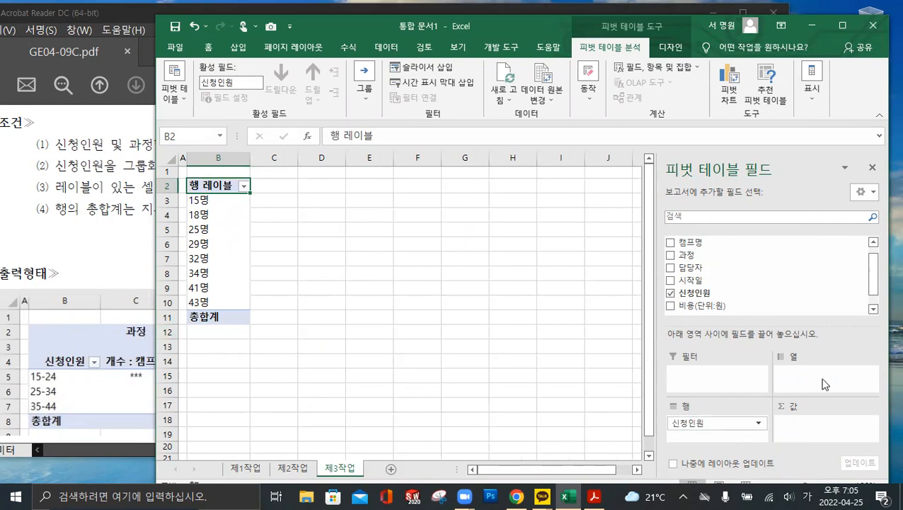
key("ctrl")
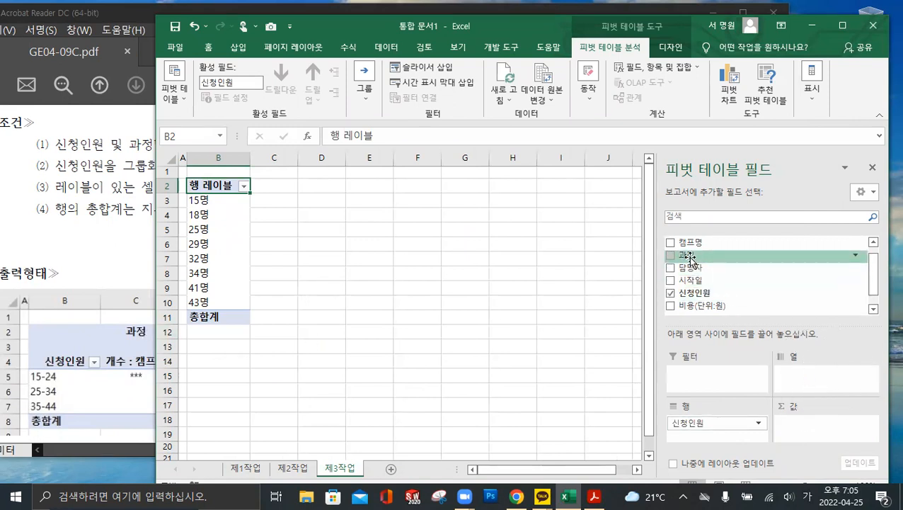
left_click_drag(690, 257, 818, 380)
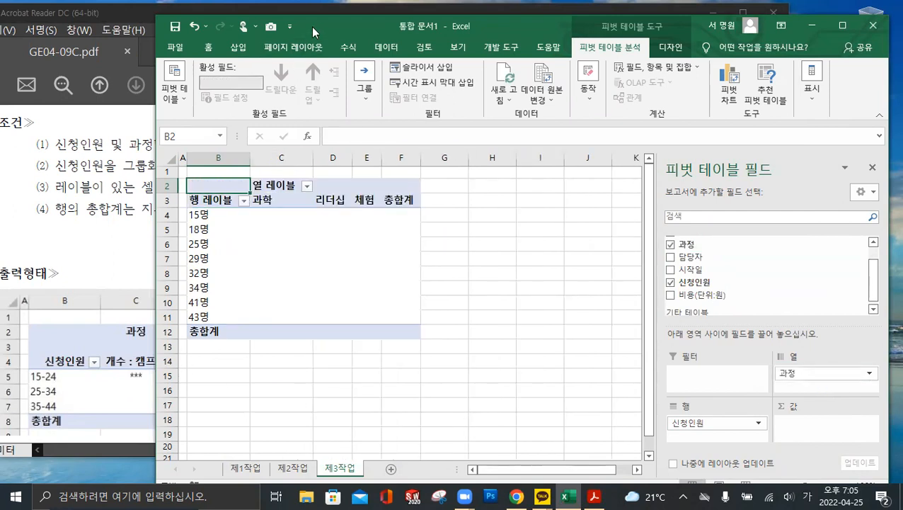
Rename the pivot table's column label header as 과정 and its row label header as 신청인원, matching the PDF's output layout
left_click_drag(326, 23, 525, 14)
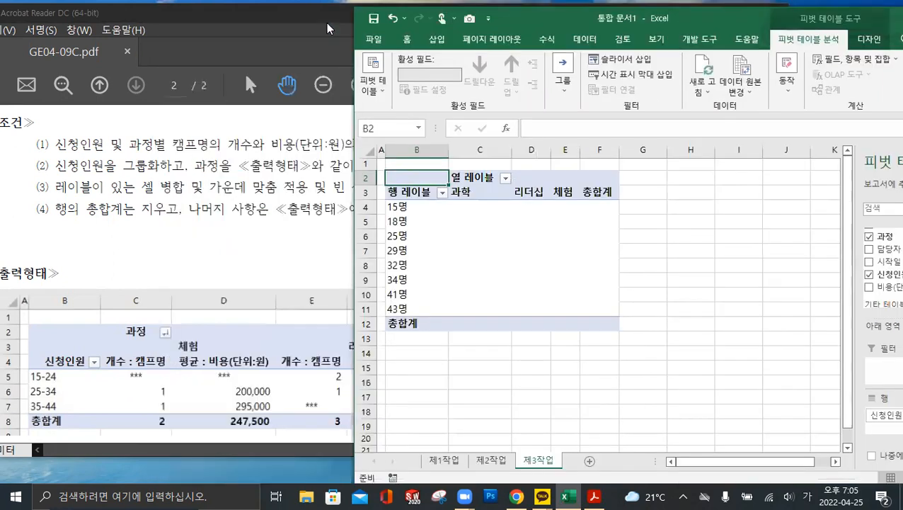
left_click(471, 179)
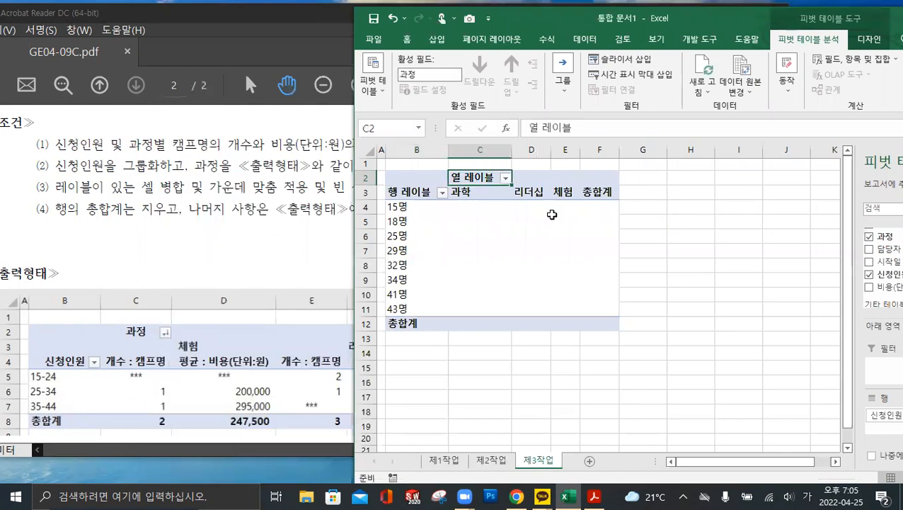
type("과정")
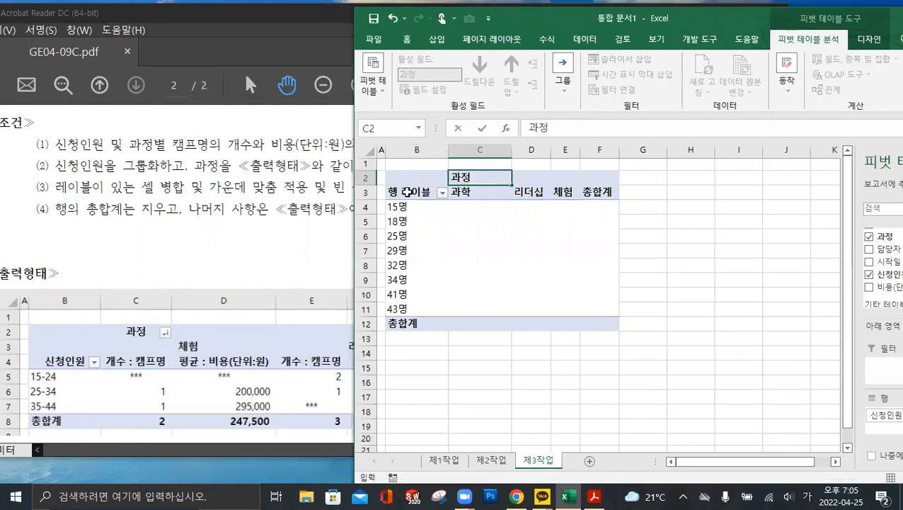
left_click(408, 191)
type("신청인우")
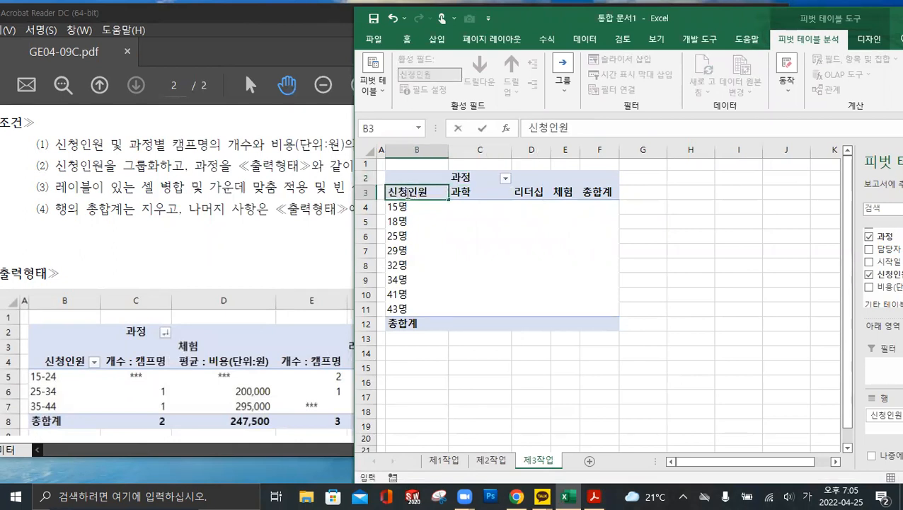
left_click(467, 177)
left_click(421, 191)
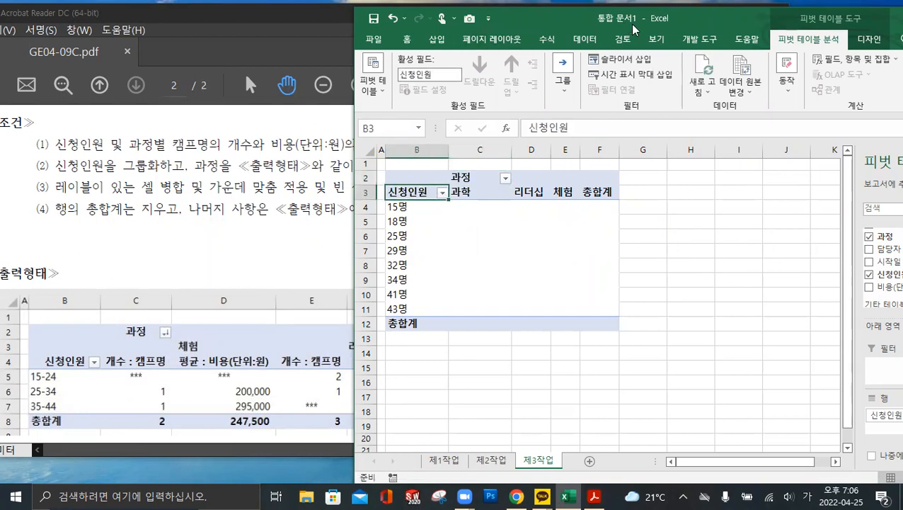
Add 캠프명 and 비용(단위:원) to the pivot table's values, checking the first condition in GE04-09C.pdf
left_click_drag(632, 26, 658, 35)
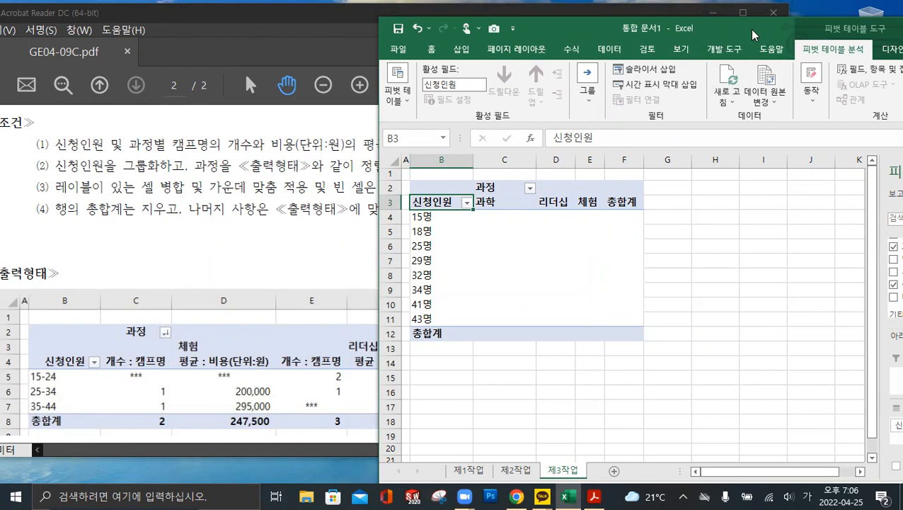
left_click_drag(752, 34, 561, 27)
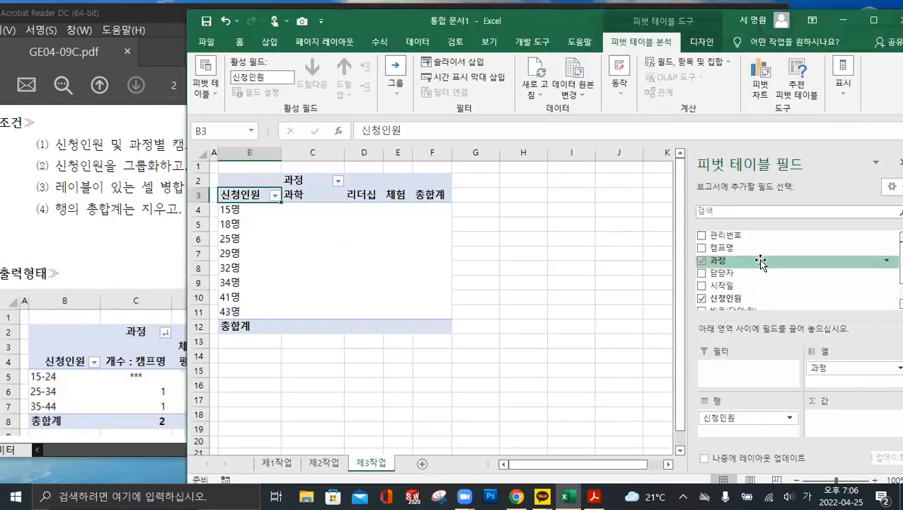
left_click_drag(723, 251, 842, 426)
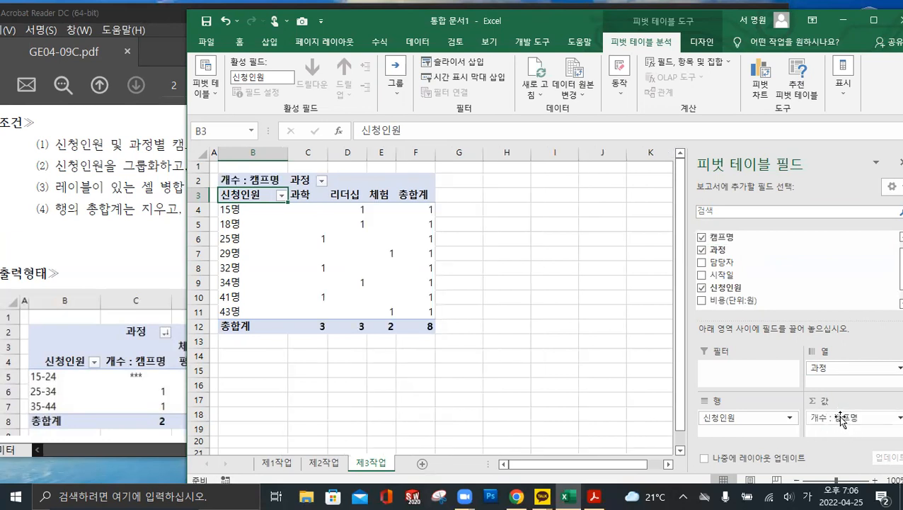
left_click(129, 256)
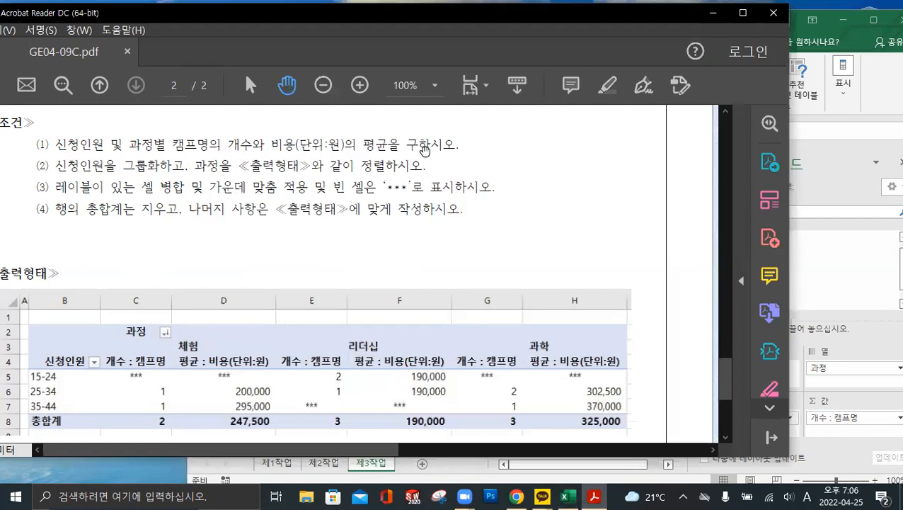
left_click(800, 221)
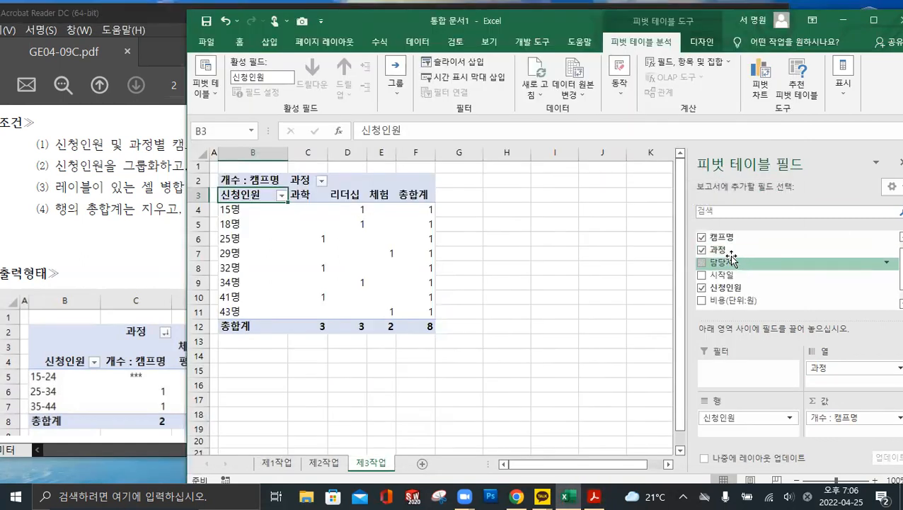
scroll(750, 268, "down", 1)
left_click_drag(745, 291, 844, 433)
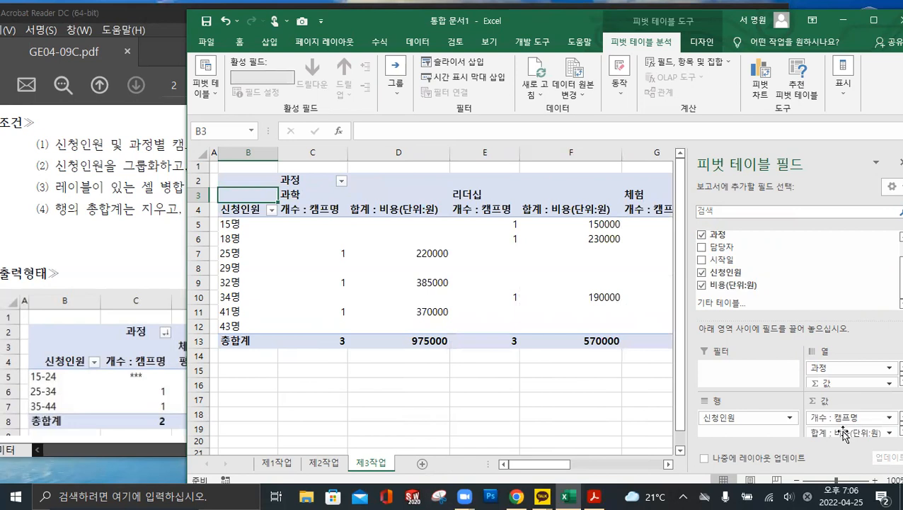
Summarize the 비용(단위:원) value field by average (평균), as the first condition in GE04-09C.pdf requires
left_click(144, 234)
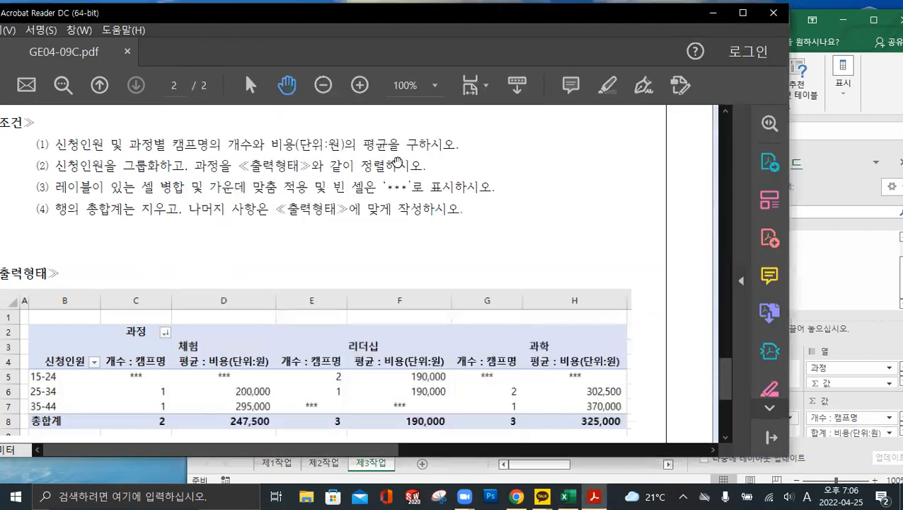
left_click(855, 434)
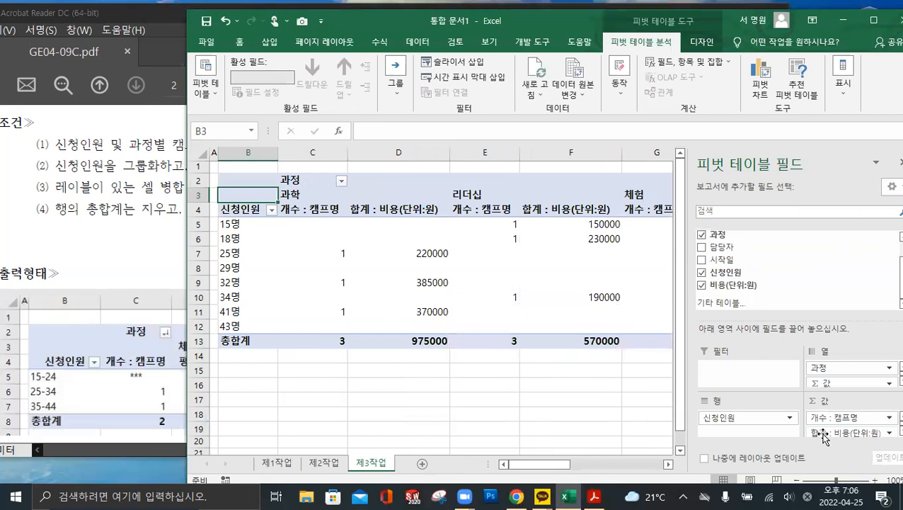
left_click(824, 433)
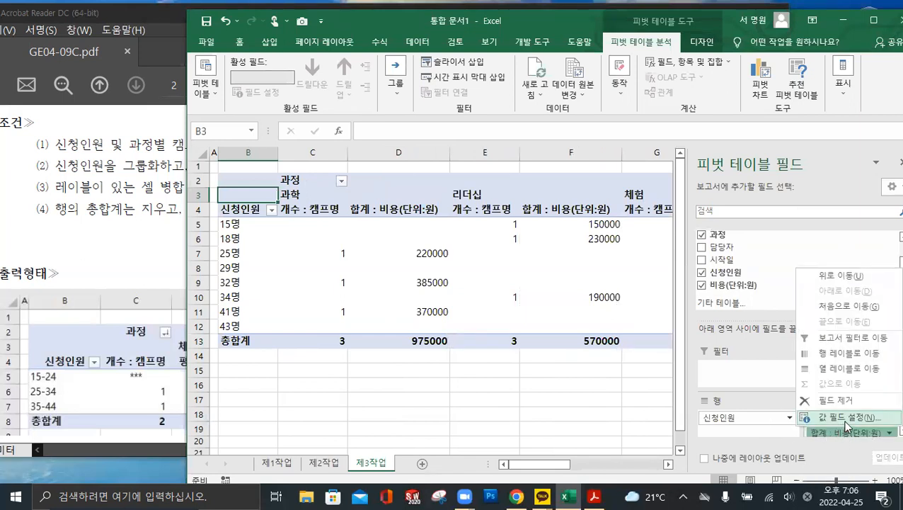
left_click(847, 418)
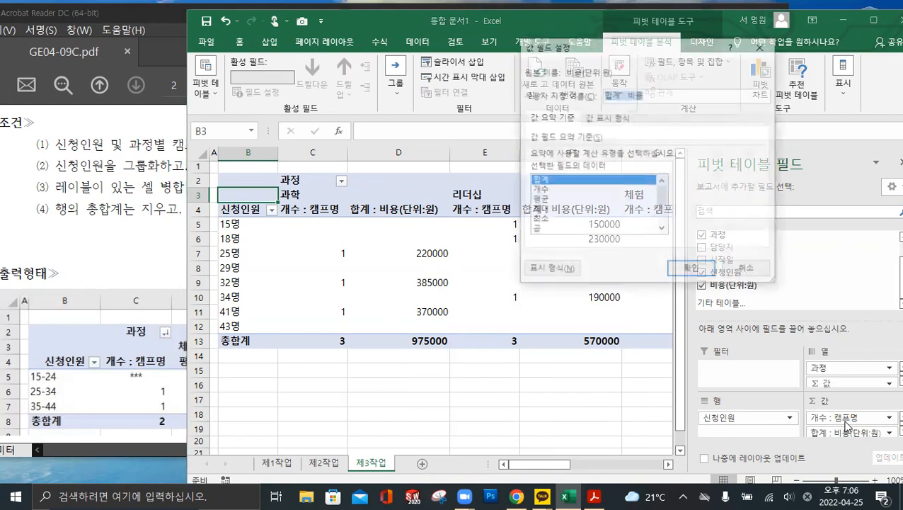
left_click(549, 201)
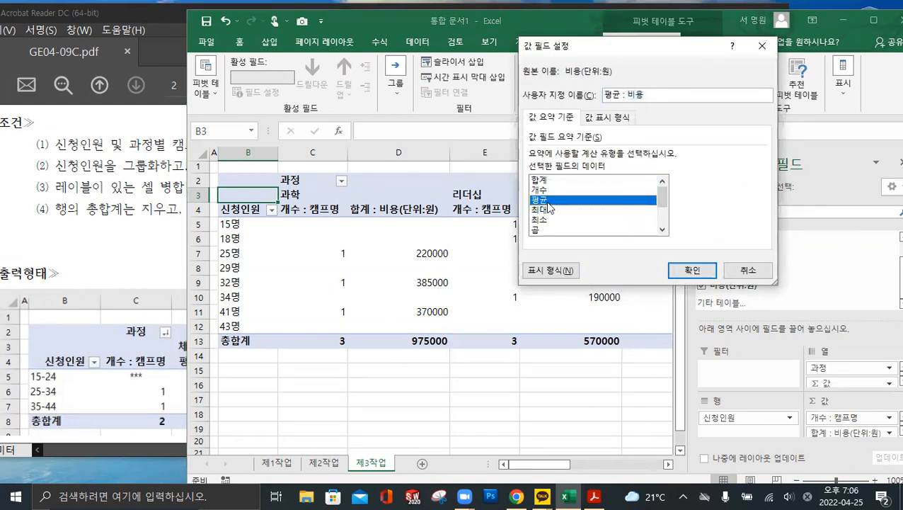
left_click(701, 273)
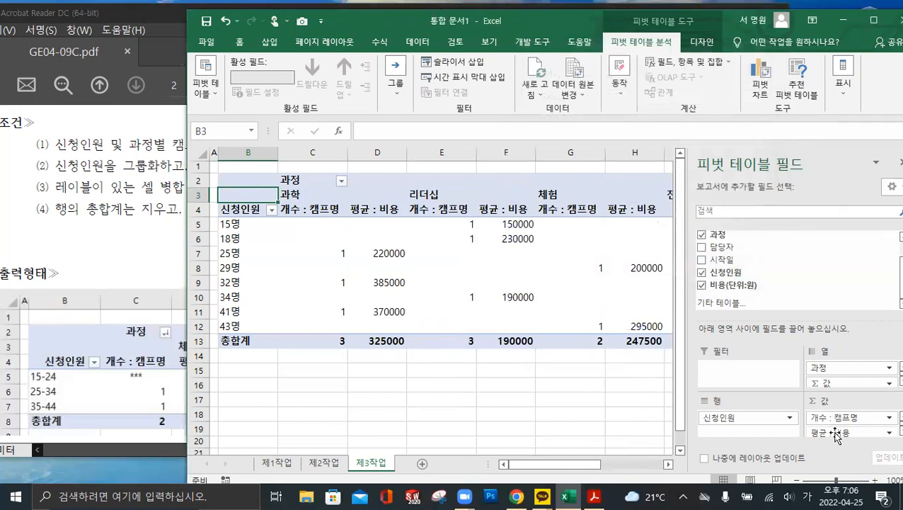
left_click(836, 433)
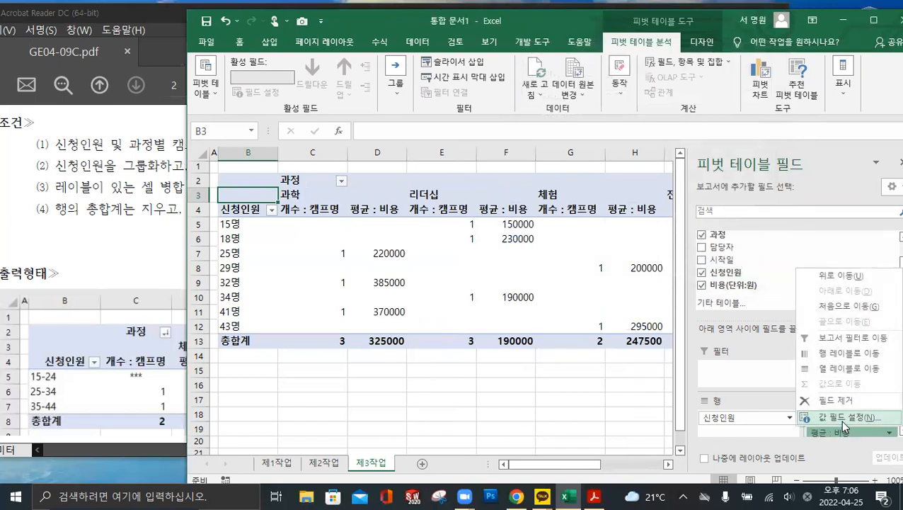
left_click(842, 419)
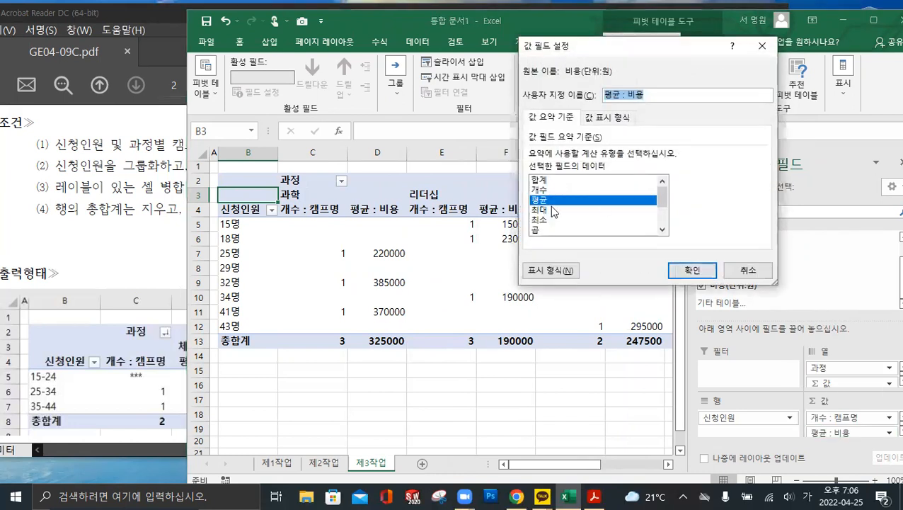
left_click(542, 206)
left_click(694, 273)
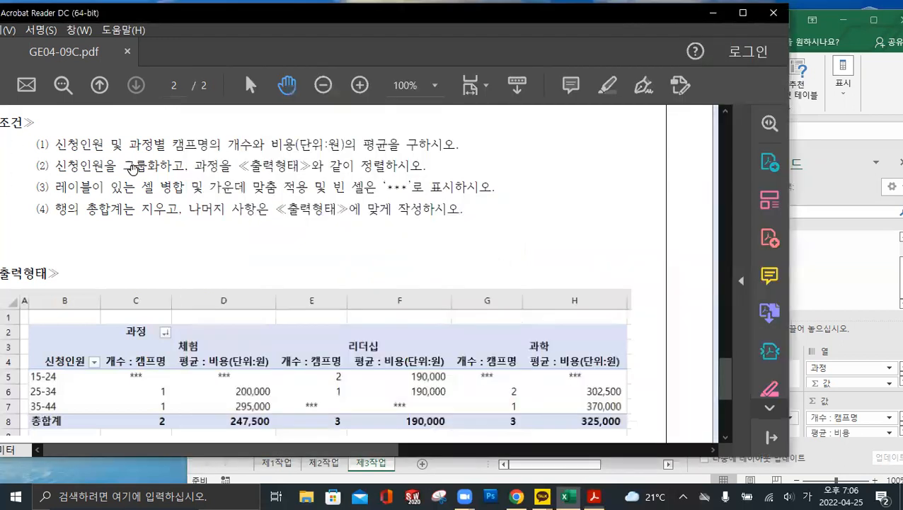
Group the pivot table's 신청인원 values from 15 to 44 in units of 10, following the second condition in GE04-09C.pdf
left_click(129, 170)
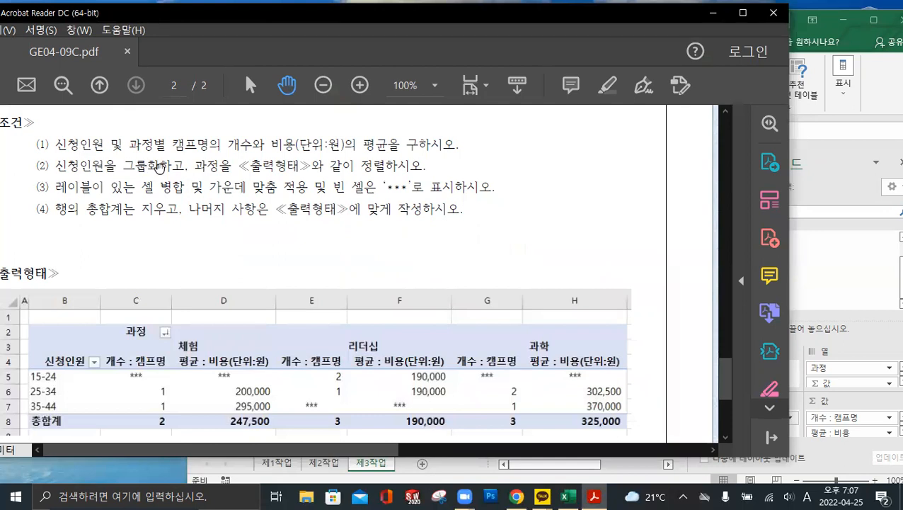
scroll(102, 231, "down", 2)
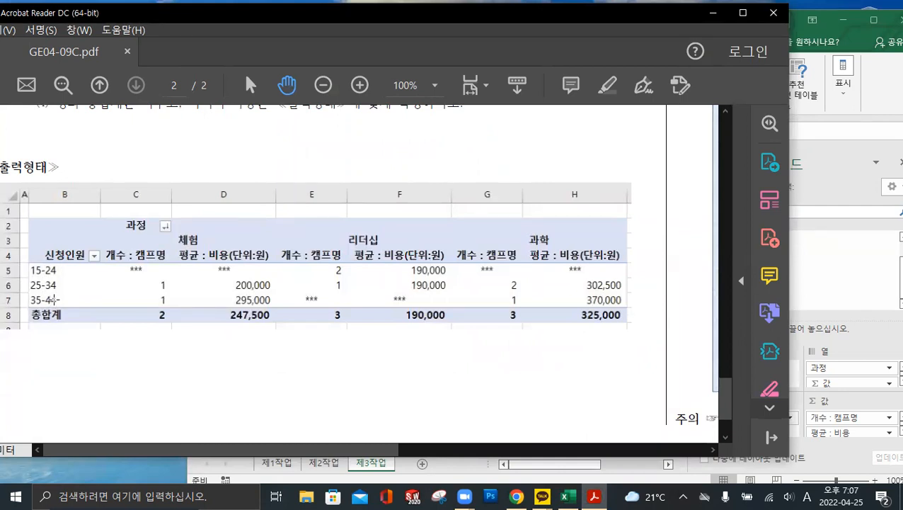
key("alt+Tab")
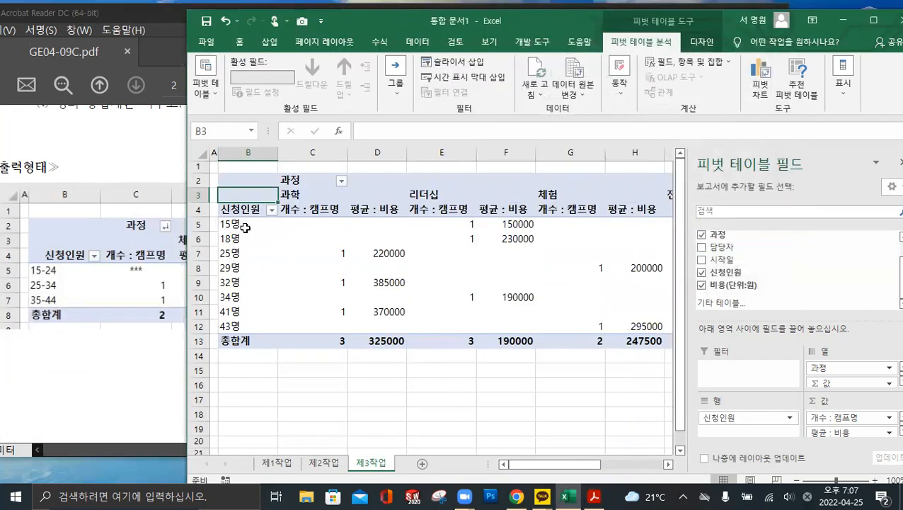
left_click(232, 238)
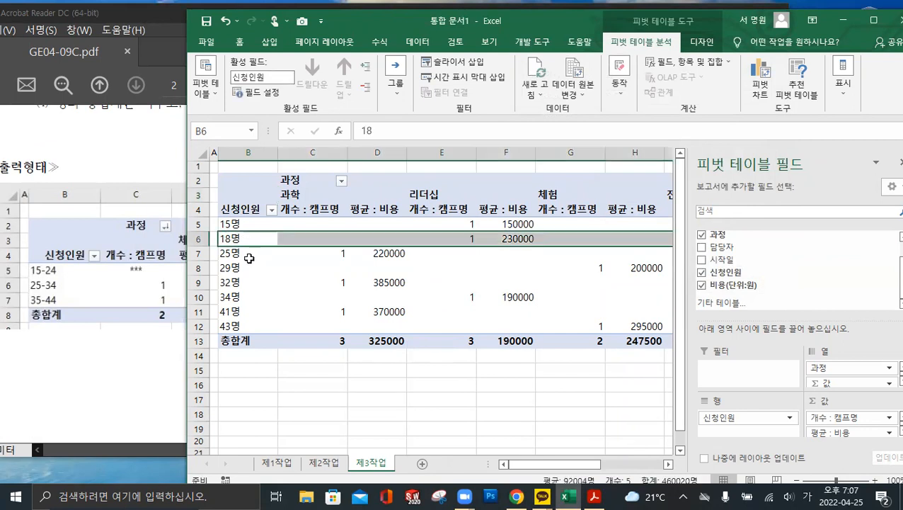
left_click(249, 256)
right_click(246, 254)
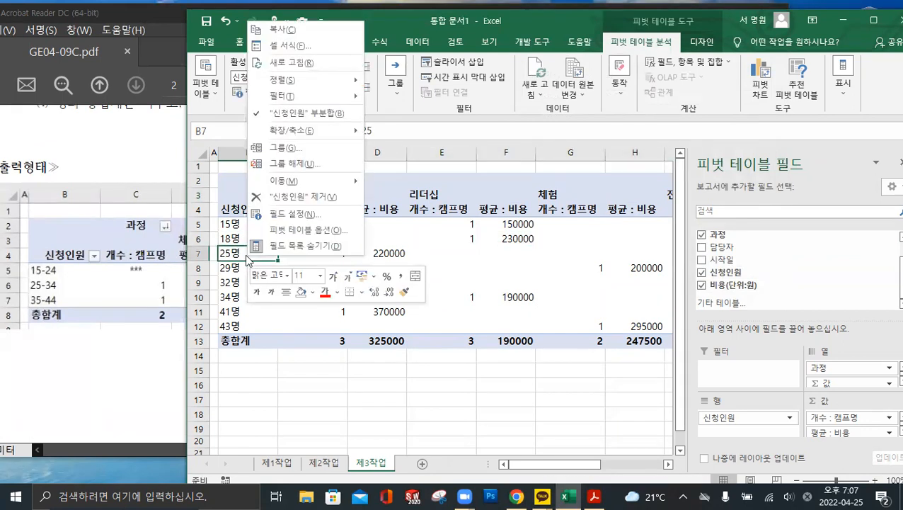
left_click(310, 148)
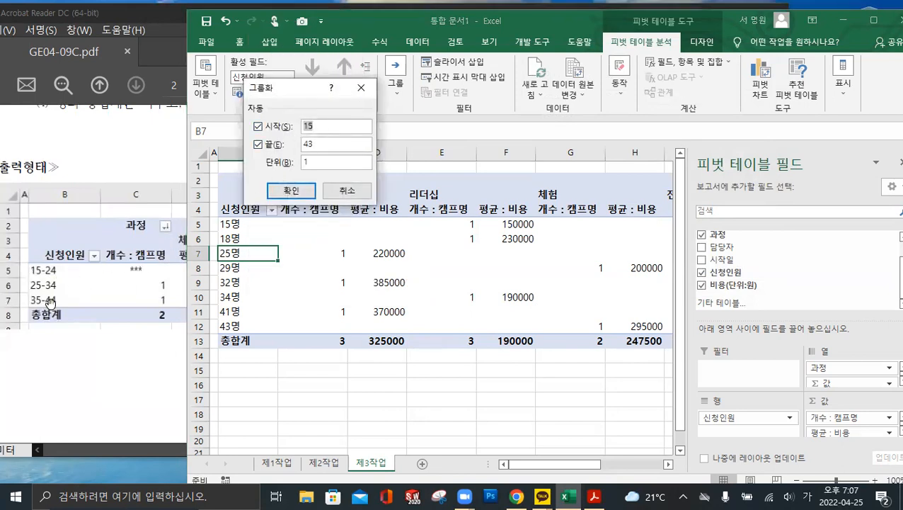
left_click_drag(317, 143, 291, 143)
left_click_drag(319, 162, 296, 163)
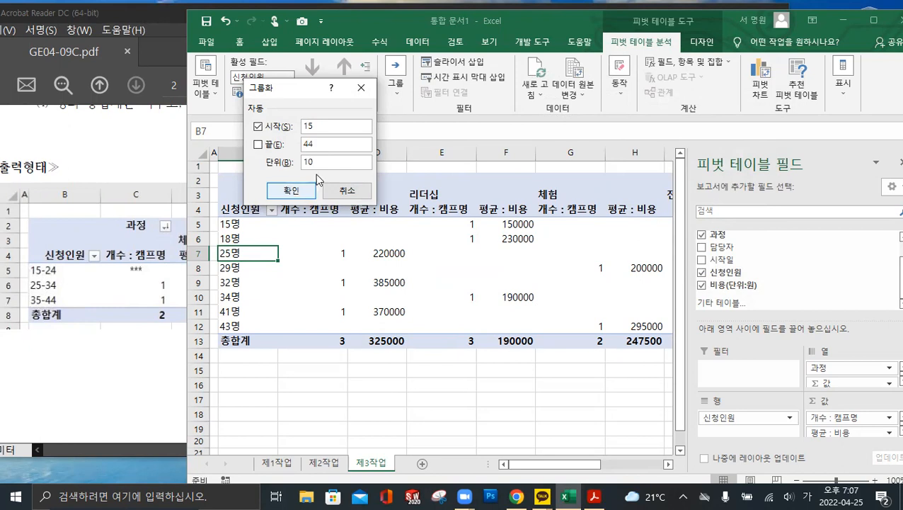
left_click(291, 191)
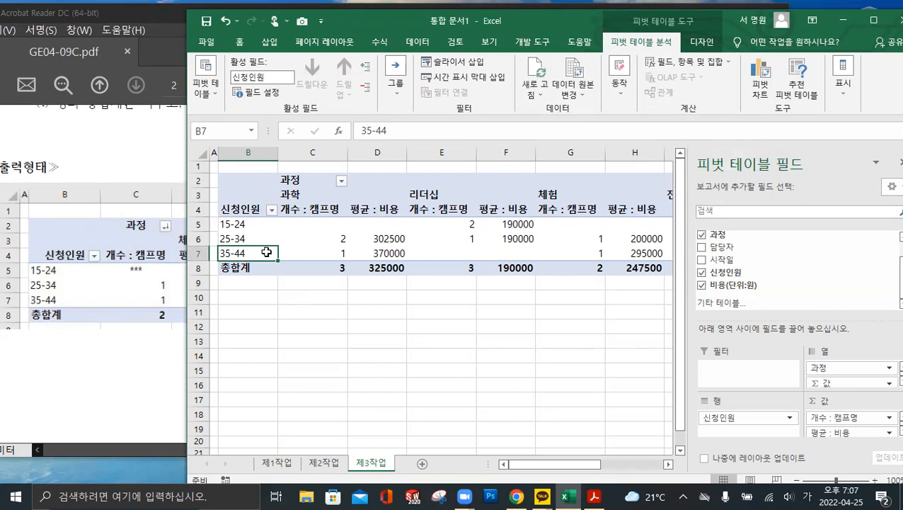
Check the required 과정 order in GE04-09C.pdf, and hide the pivot table field list in Excel
left_click(168, 155)
scroll(170, 156, "up", 3)
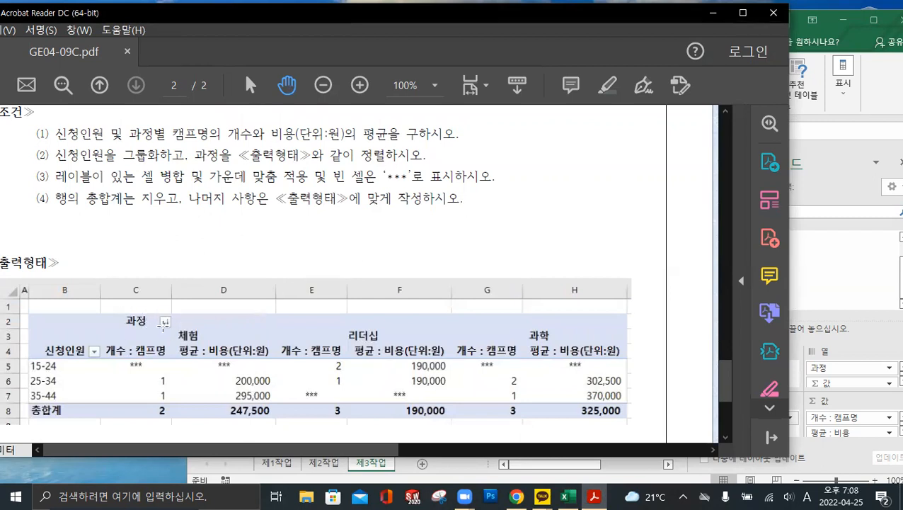
left_click(867, 248)
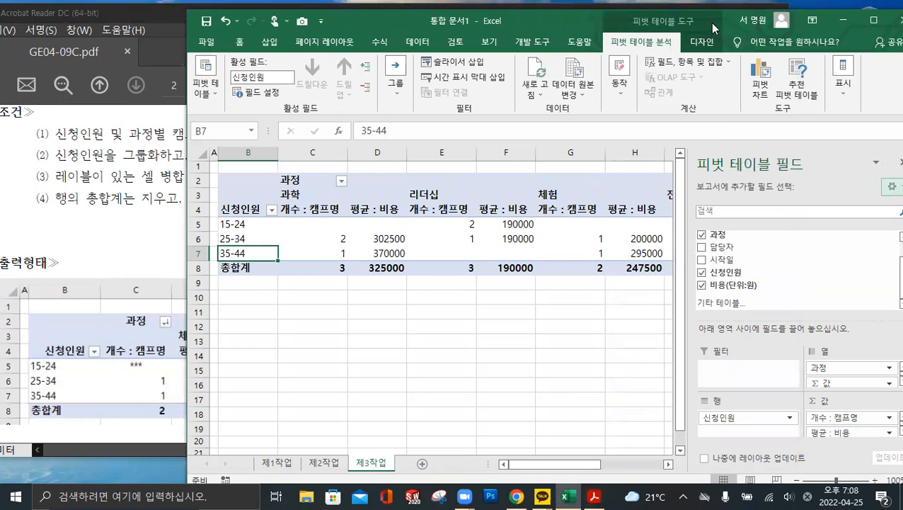
left_click_drag(360, 22, 305, 19)
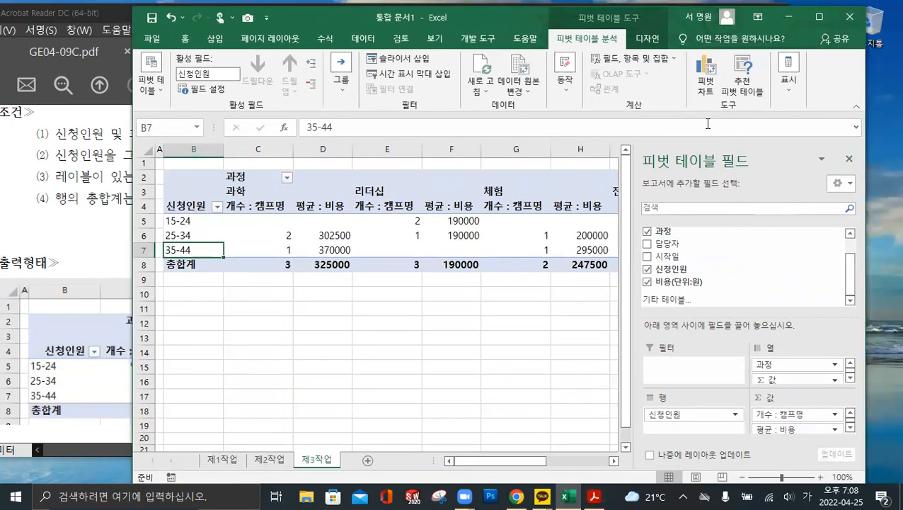
double_click(775, 26)
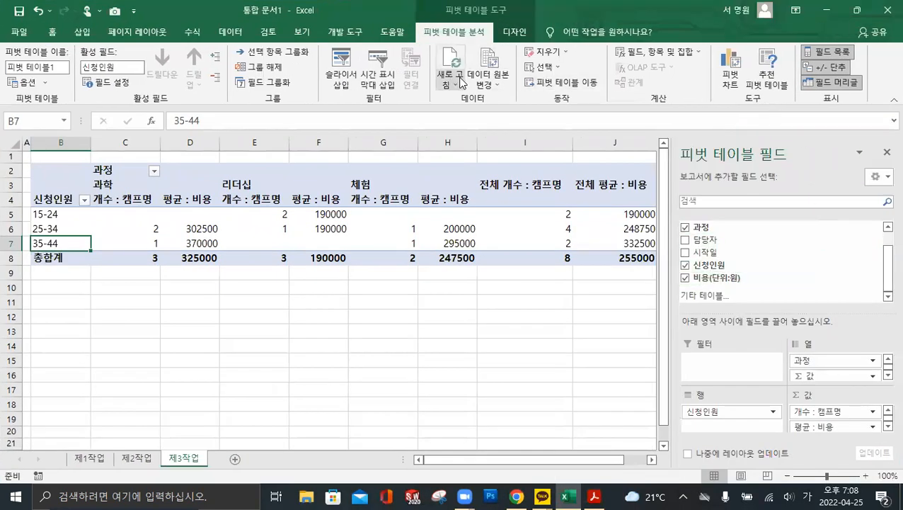
left_click(837, 56)
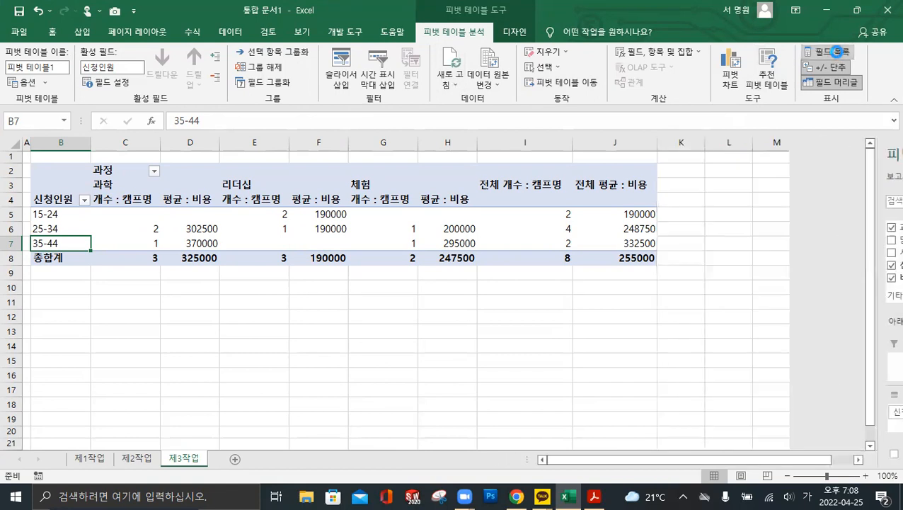
left_click(835, 55)
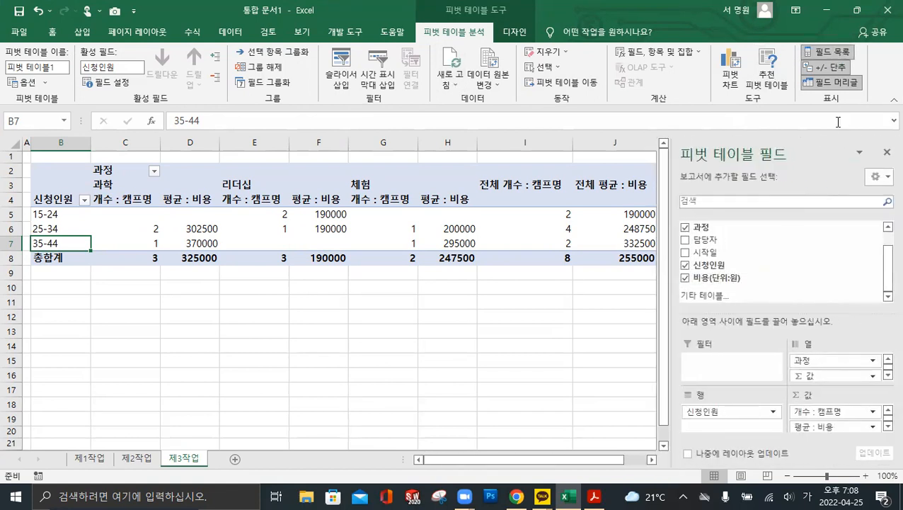
left_click(887, 154)
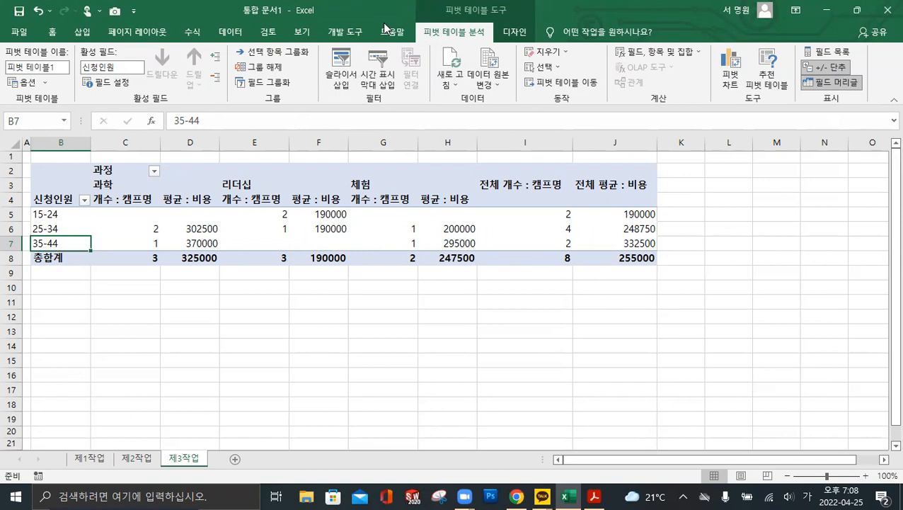
left_click(857, 10)
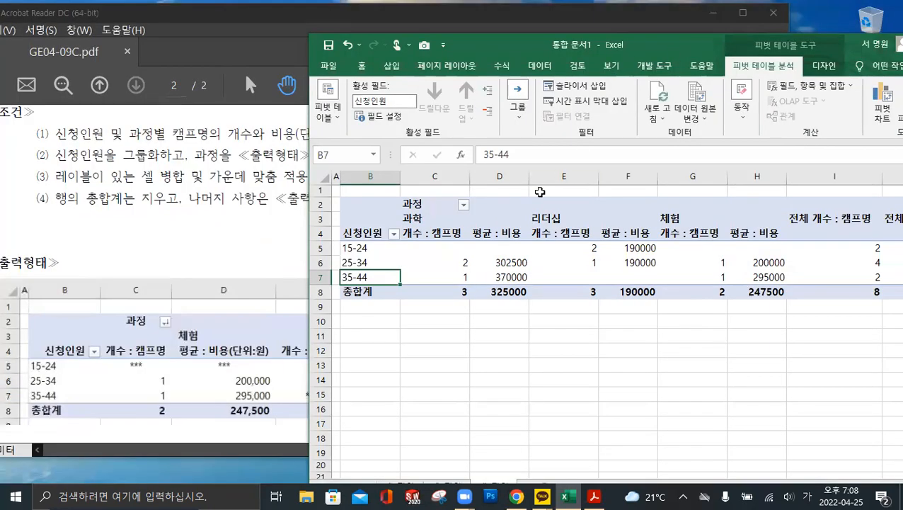
Sort the 과정 column labels in descending text order and compare them with the output layout in GE04-09C.pdf
left_click(464, 205)
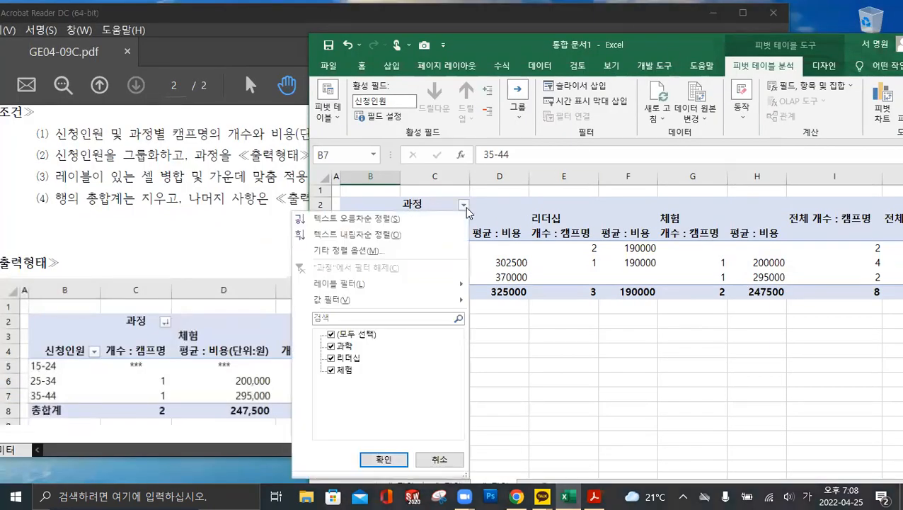
left_click(377, 234)
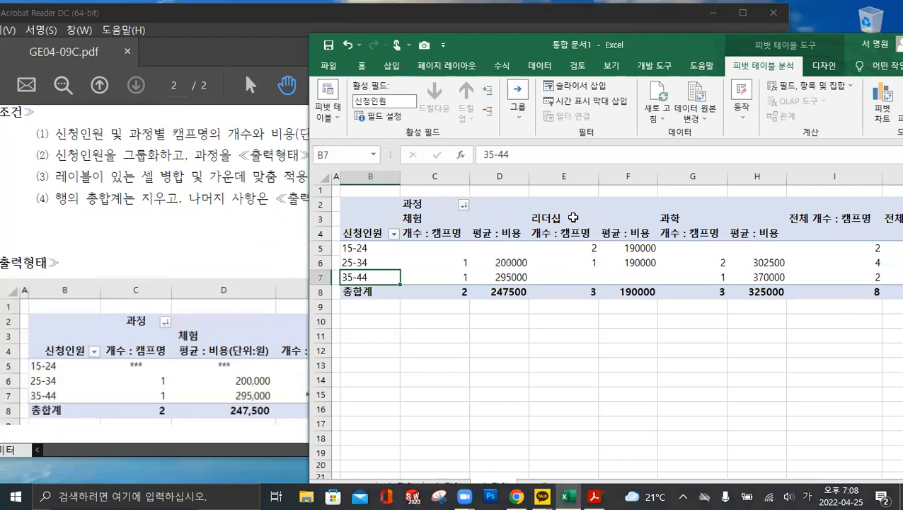
left_click(209, 291)
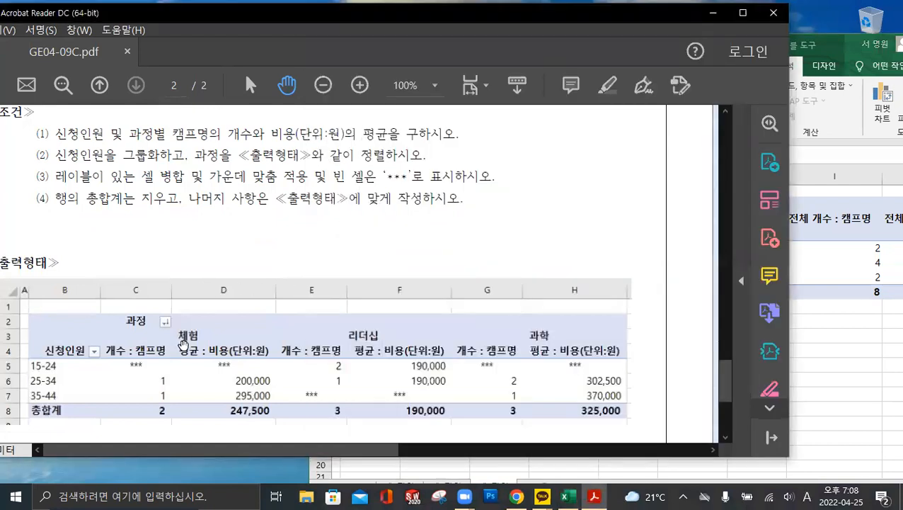
left_click(870, 339)
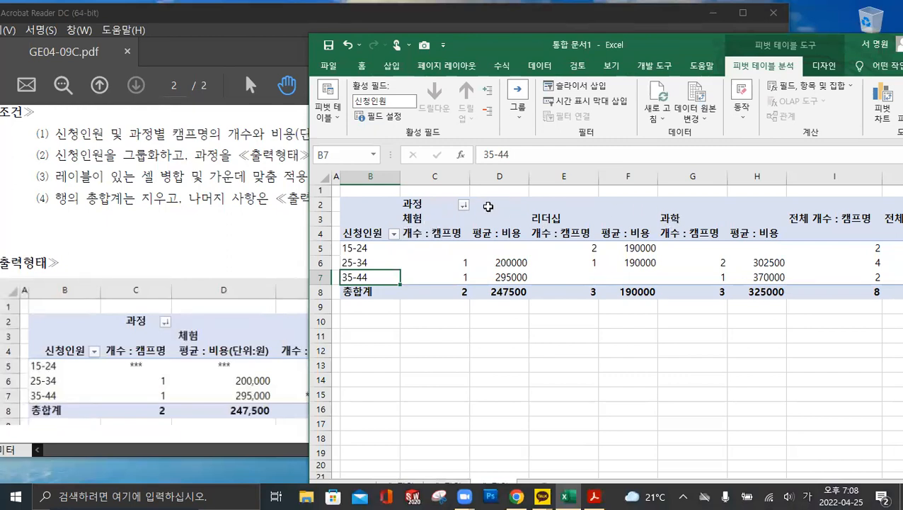
Try moving the 과학 column group before 리더십 manually and back again, and reapply the descending sort to 과정
mouse_move(634, 252)
left_click(668, 219)
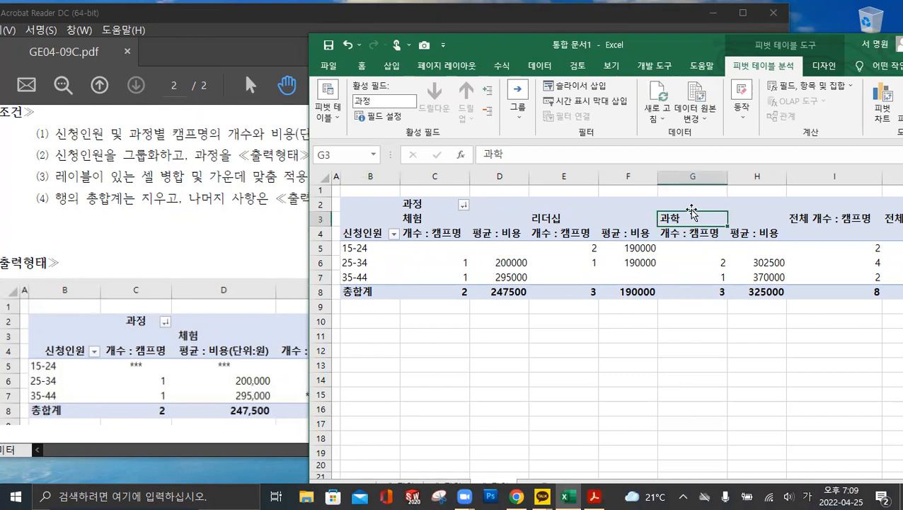
left_click_drag(694, 215, 530, 227)
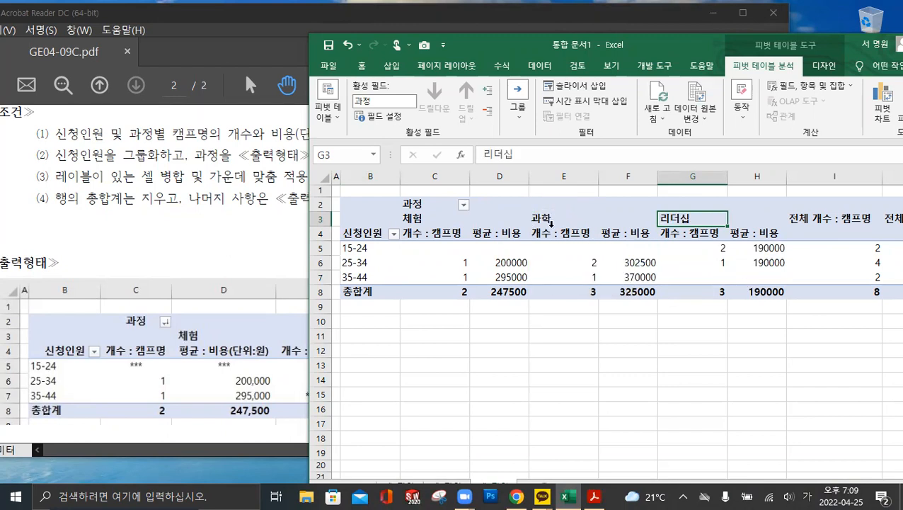
left_click(546, 218)
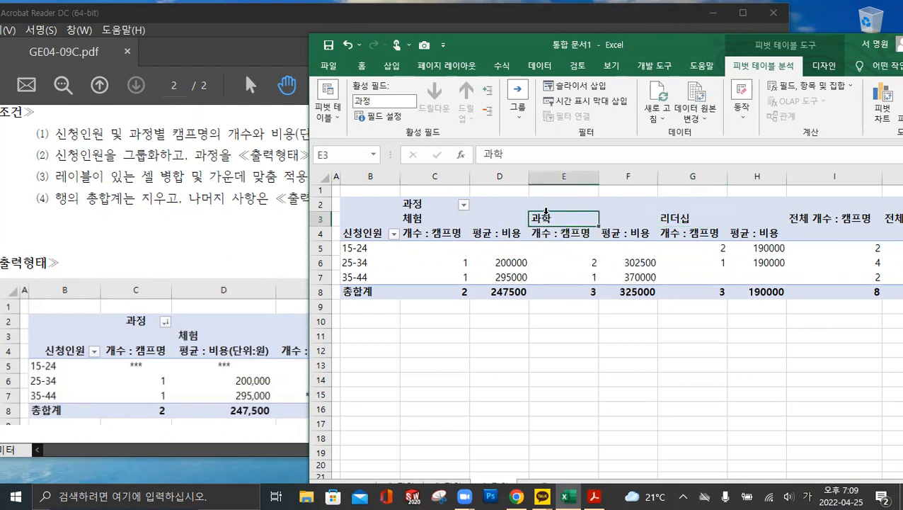
left_click_drag(548, 213, 772, 212)
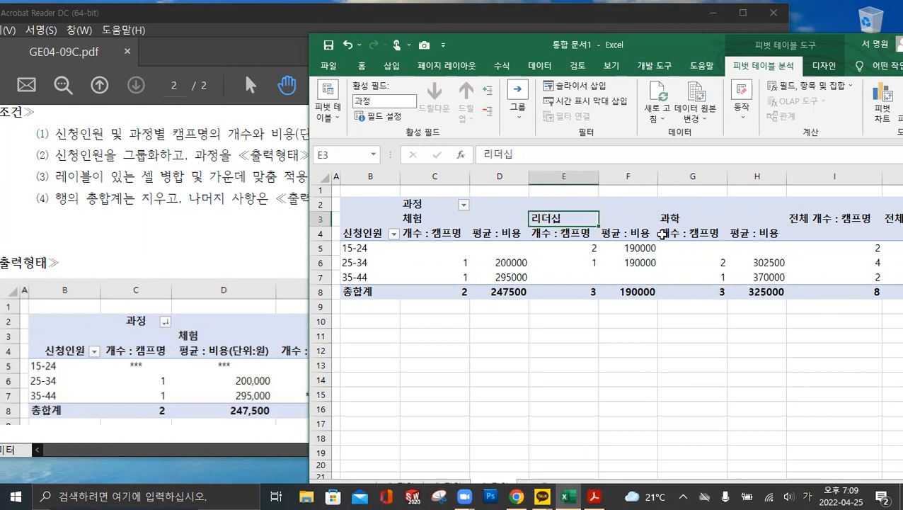
left_click(464, 206)
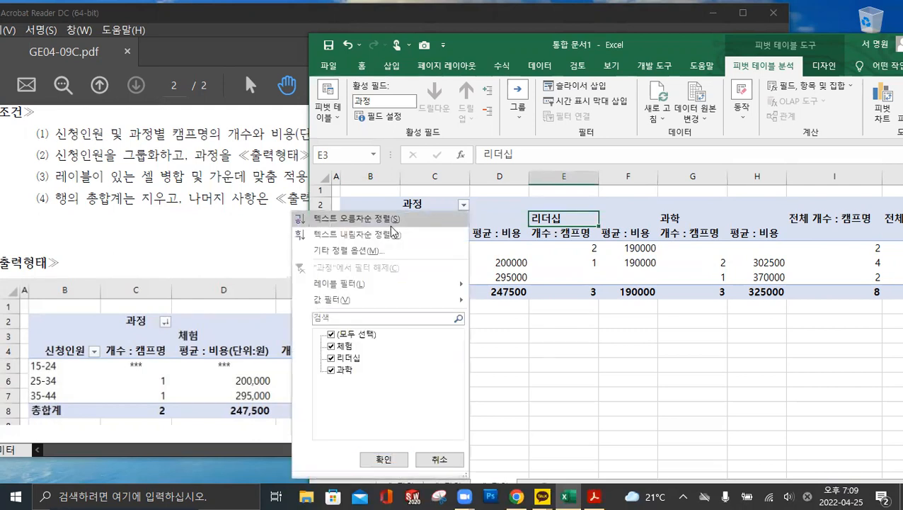
left_click(465, 233)
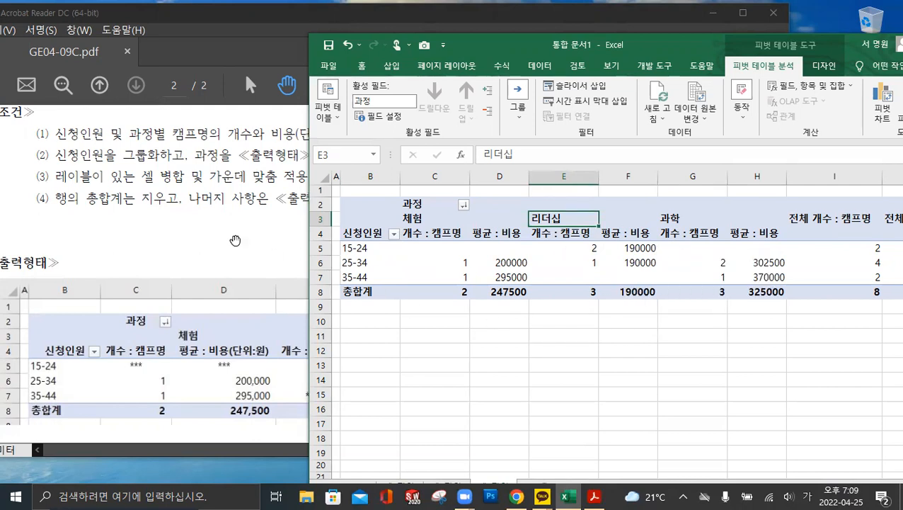
Read the third condition in GE04-09C.pdf and look at the pivot table options for merging labels and filling empty cells
left_click(135, 177)
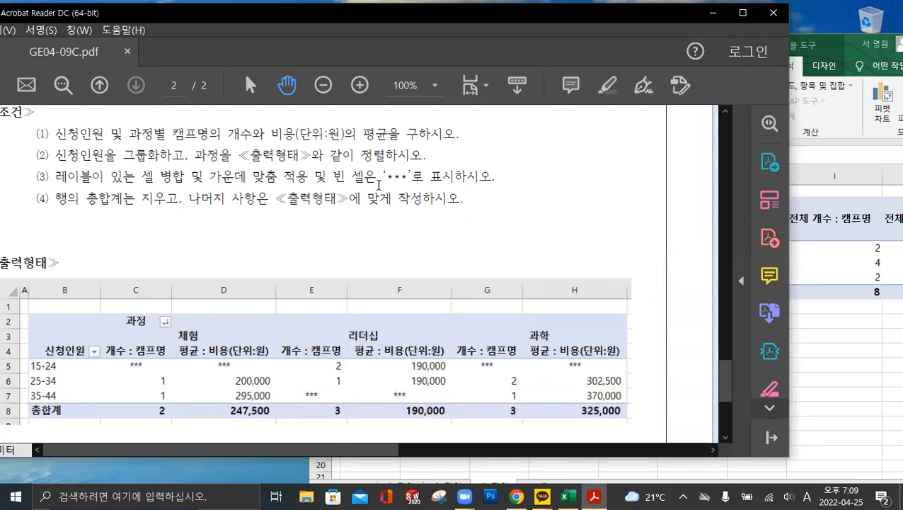
left_click(792, 315)
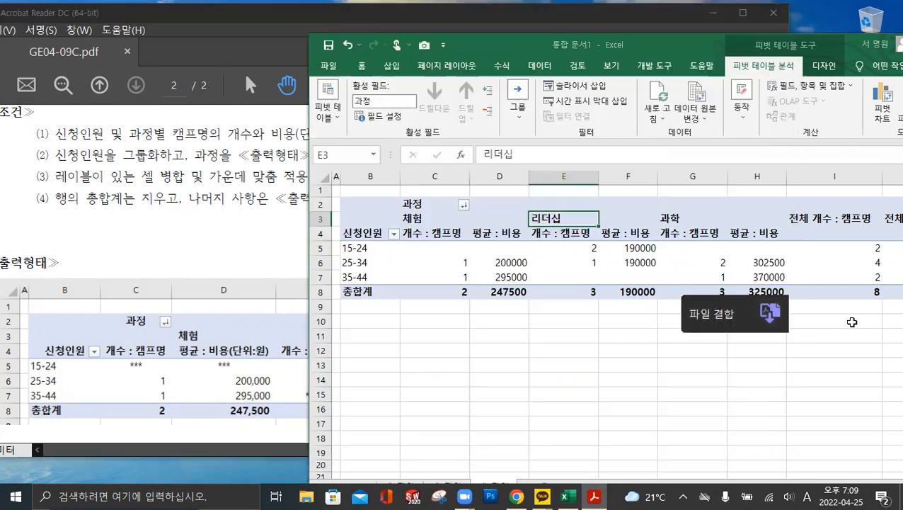
left_click(568, 263)
key("Left")
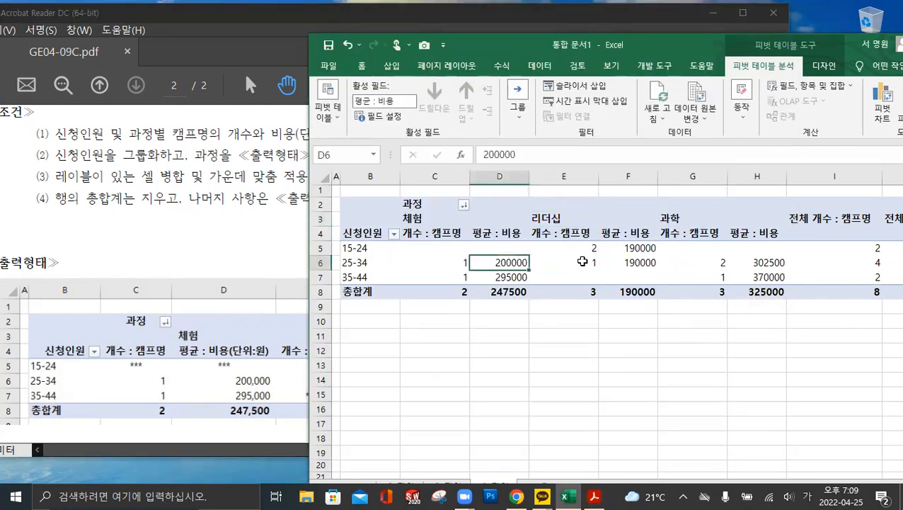
left_click(580, 260)
left_click(623, 262)
right_click(625, 262)
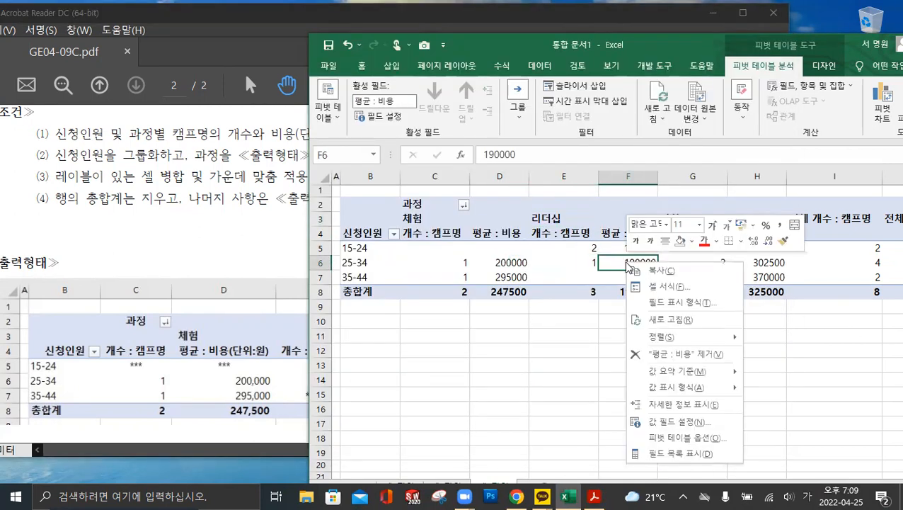
left_click(698, 439)
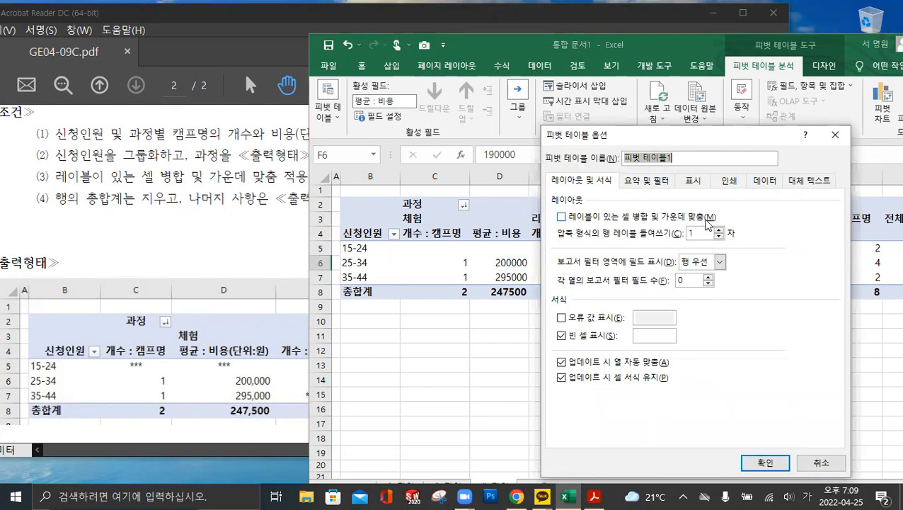
left_click_drag(664, 138, 729, 218)
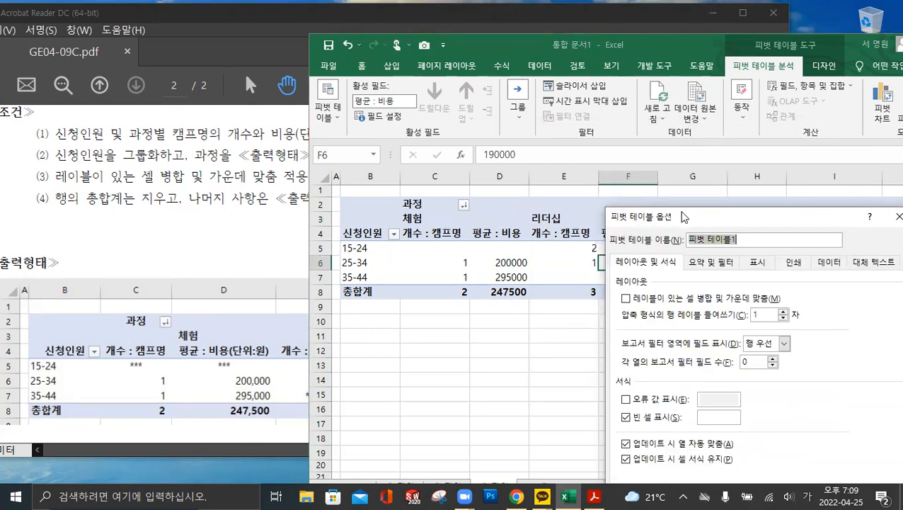
left_click_drag(684, 216, 452, 123)
left_click(776, 454)
Examine the 체험 header cells C3:D3 and the 리더십 header cells E3:F3 to see which labels need merging
left_click(428, 218)
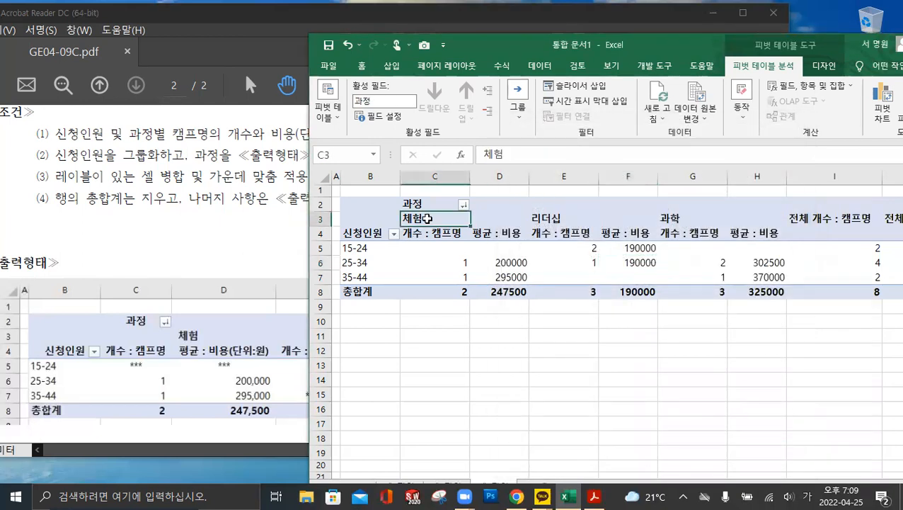
left_click(497, 218)
left_click(447, 222)
left_click(486, 221)
left_click(460, 220)
left_click(487, 219)
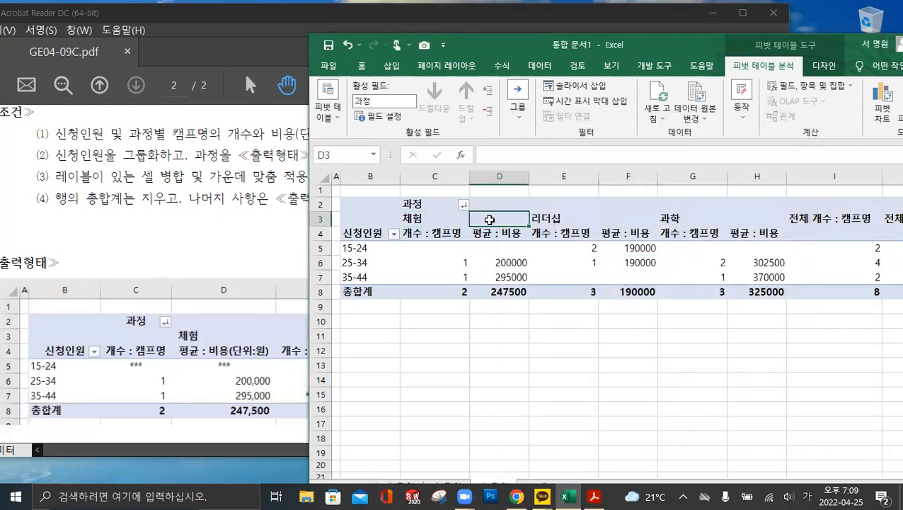
left_click(552, 220)
left_click(623, 221)
left_click(585, 219)
left_click(612, 219)
left_click(611, 218)
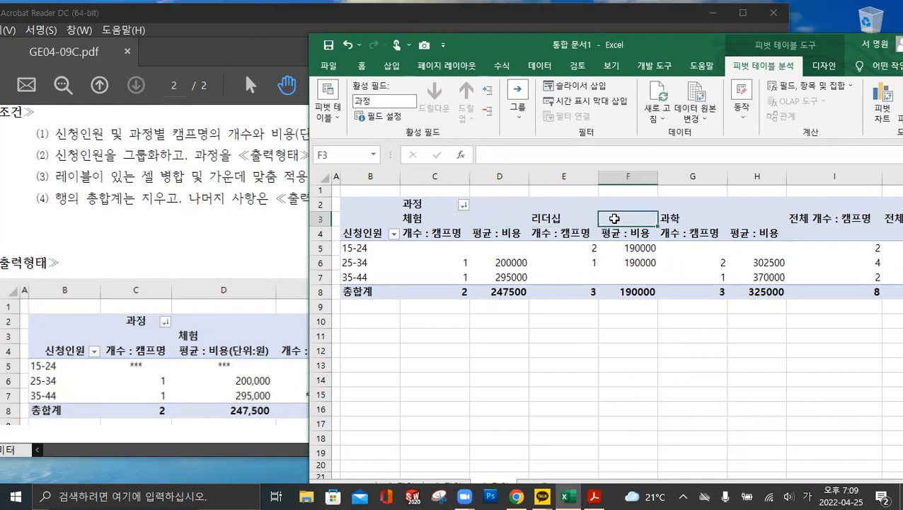
Set the pivot table options to merge and centre cells with labels and show *** in empty cells
left_click(504, 261)
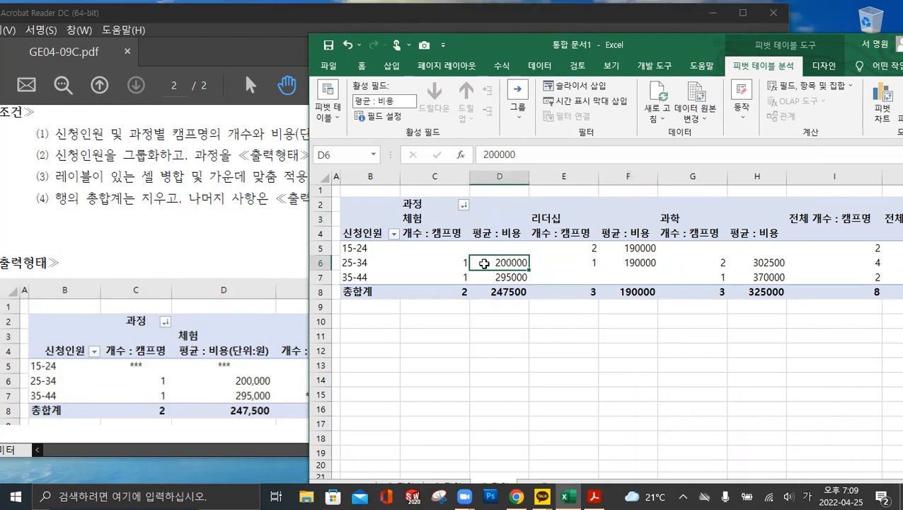
right_click(506, 266)
left_click(532, 440)
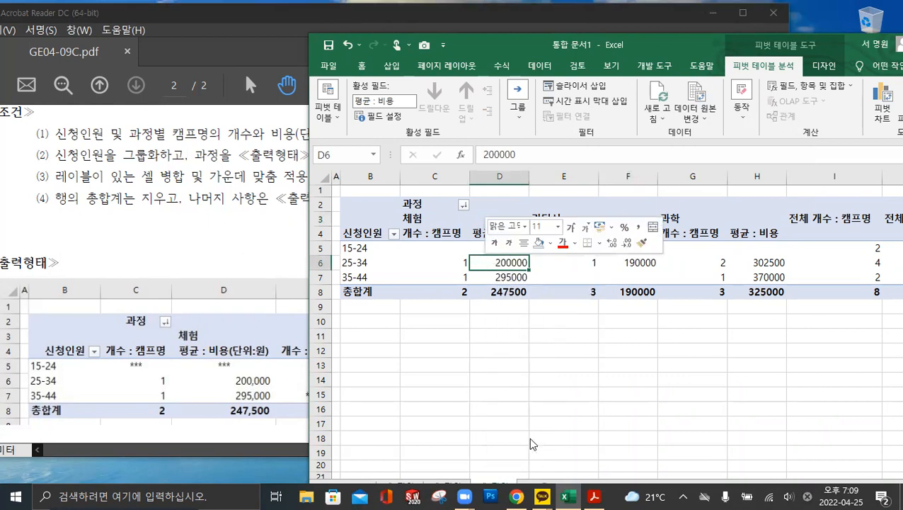
left_click_drag(551, 141, 725, 116)
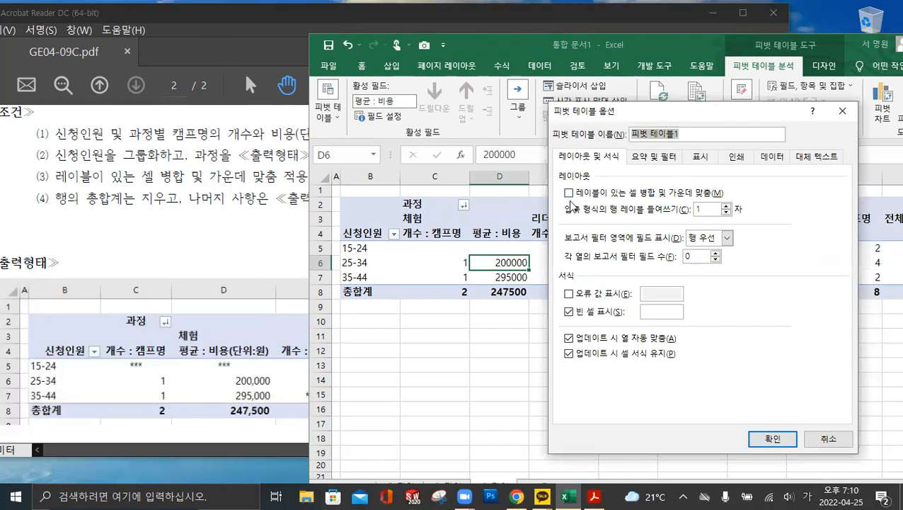
left_click(569, 193)
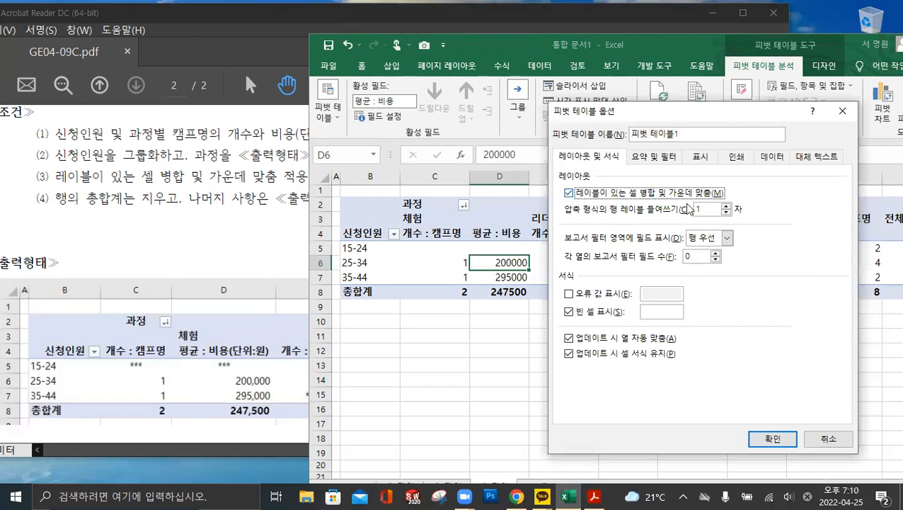
left_click(657, 312)
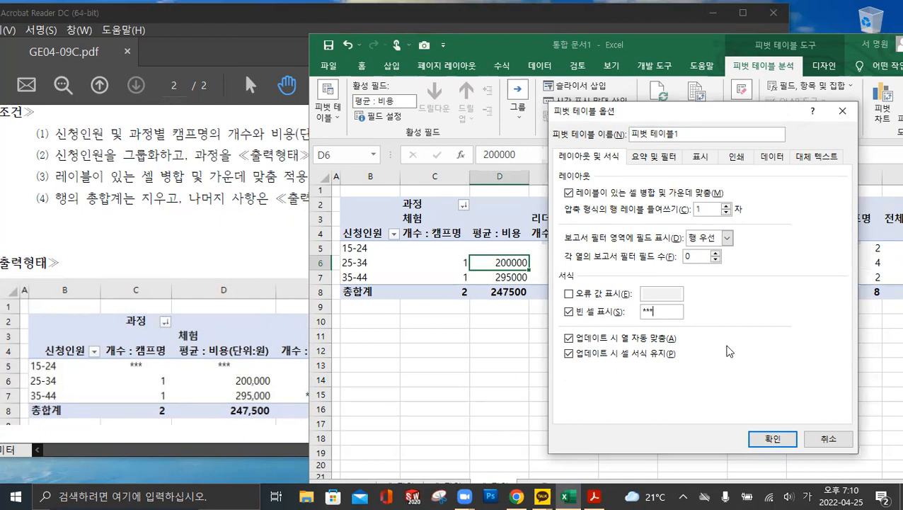
left_click(771, 438)
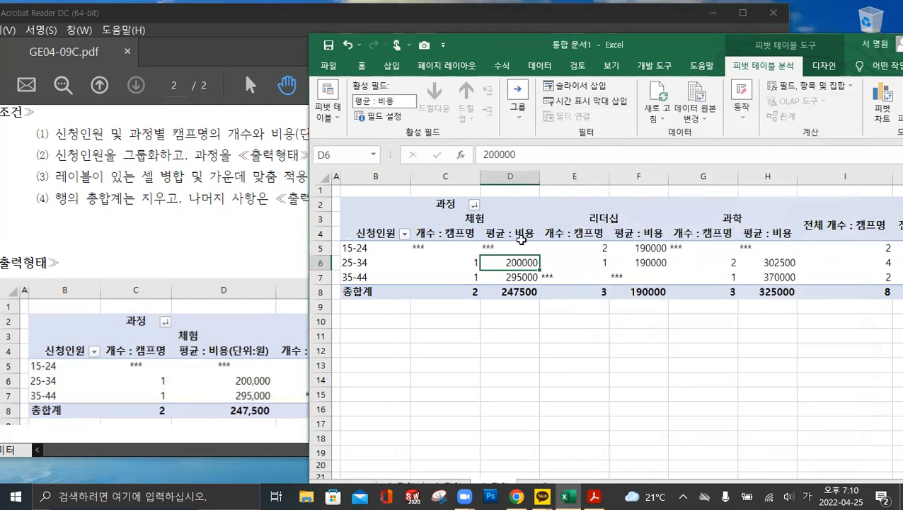
left_click(434, 217)
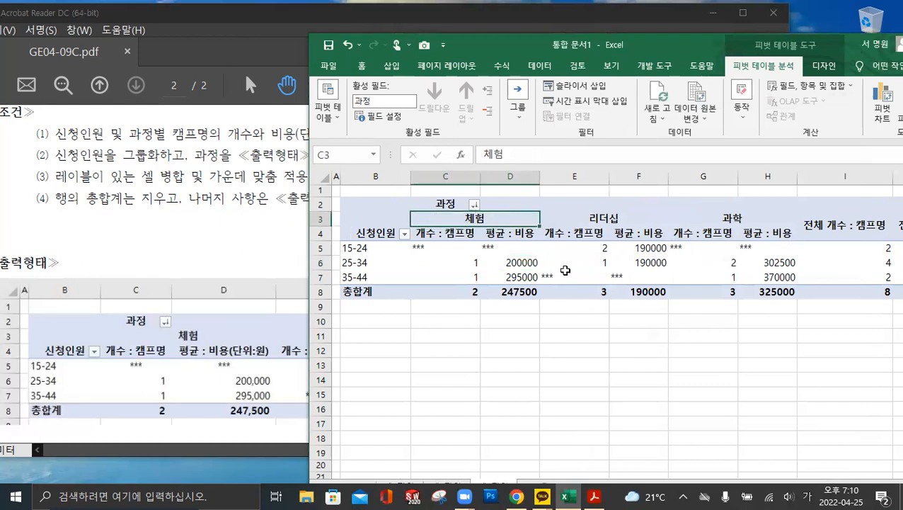
Read the fourth condition in GE04-09C.pdf and turn off the row grand totals (행 총합계 표시) in the Excel pivot table
left_click(229, 191)
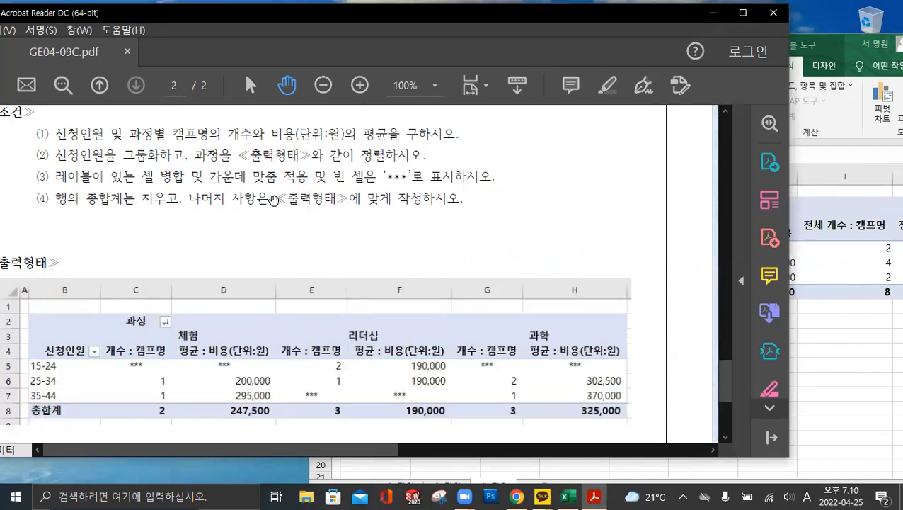
left_click(797, 333)
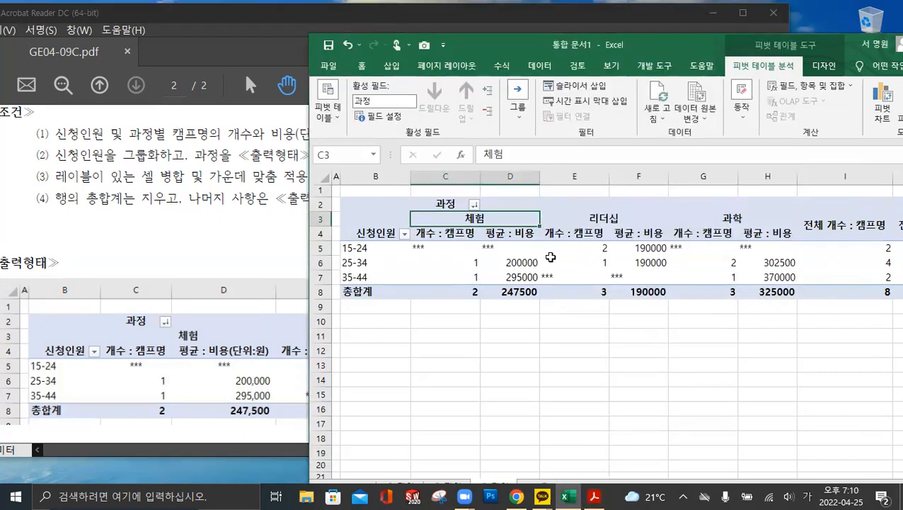
left_click(550, 259)
left_click(520, 265)
left_click(577, 262)
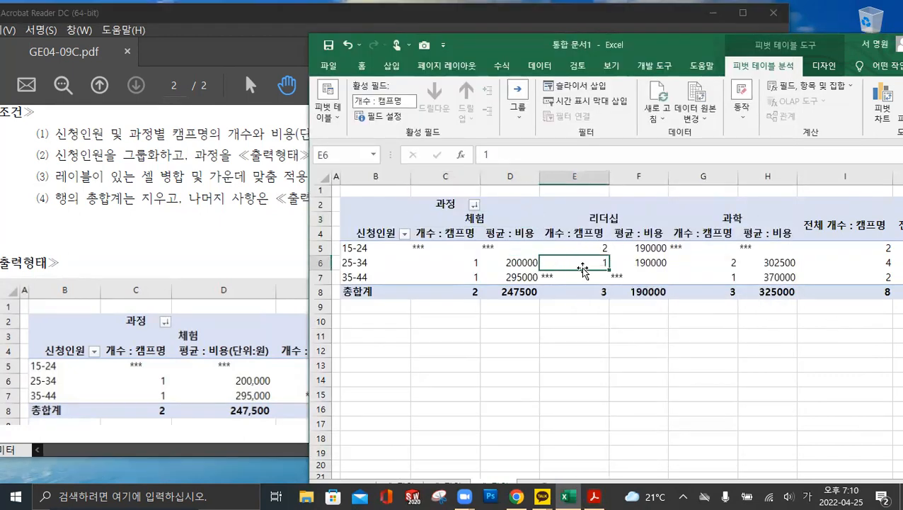
right_click(579, 266)
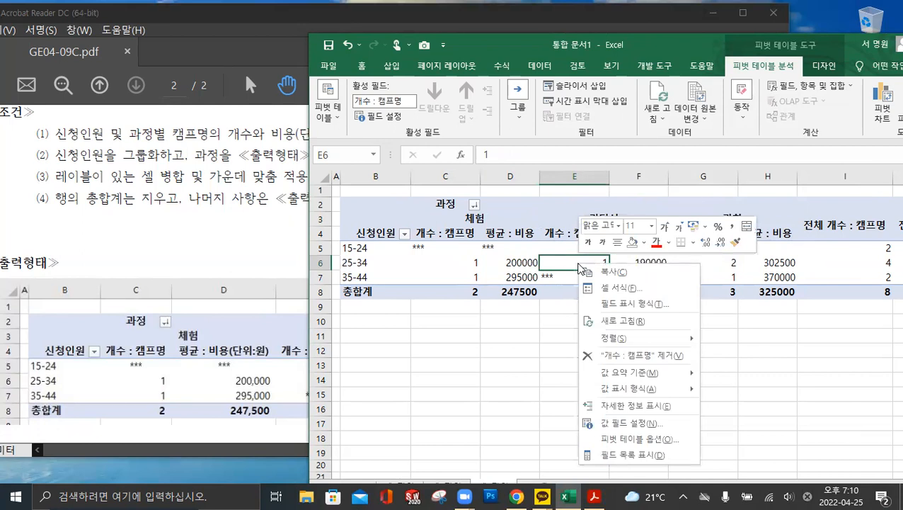
left_click(634, 440)
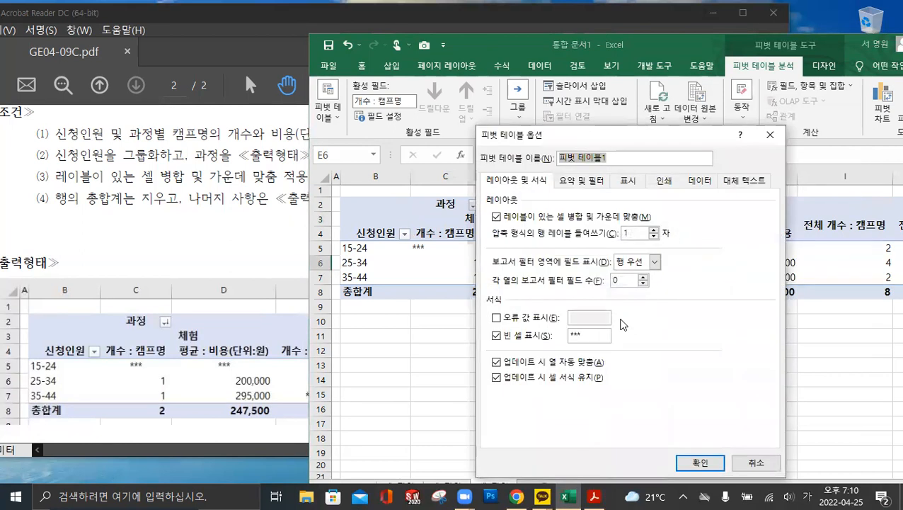
left_click(580, 180)
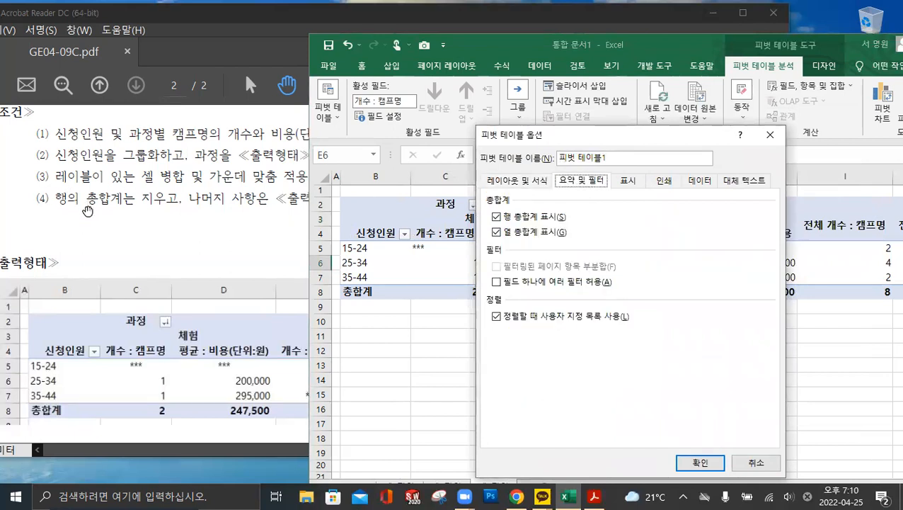
left_click(496, 216)
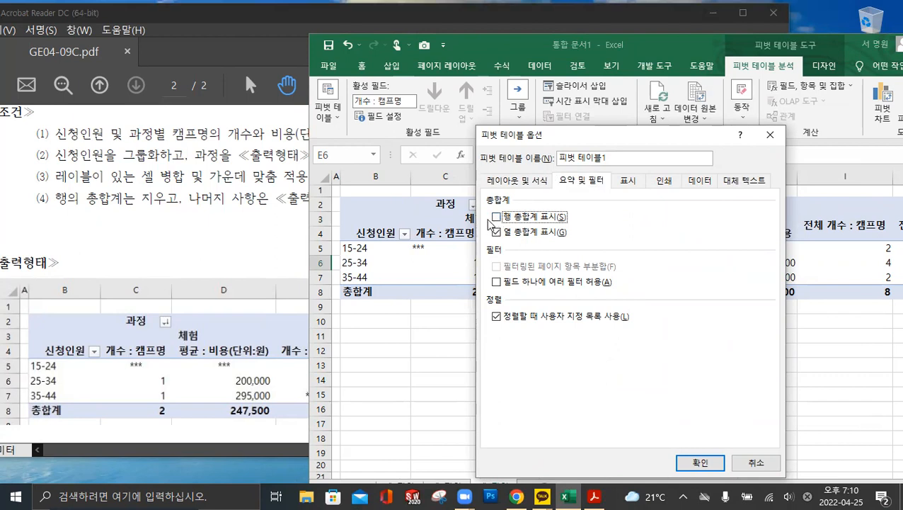
left_click(714, 465)
left_click(537, 350)
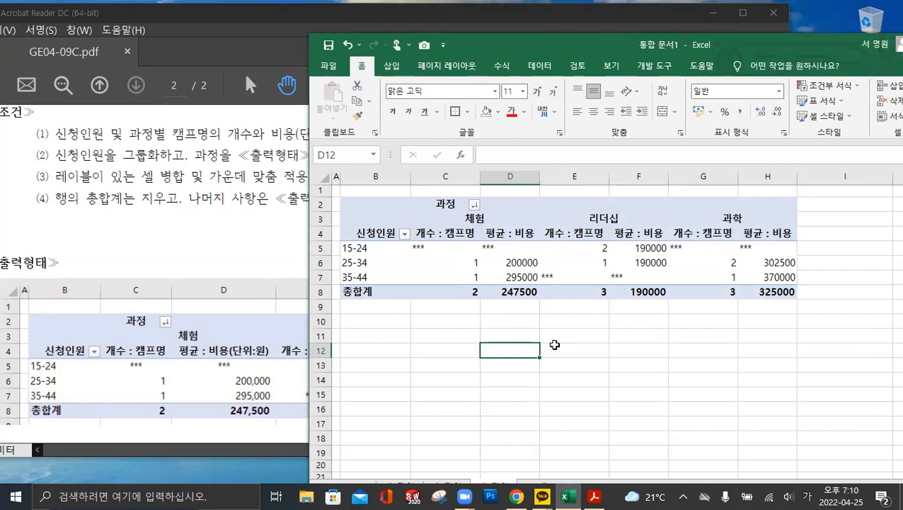
Centre the pivot table values in C5:H8 and apply the comma style to them
left_click_drag(439, 250, 763, 292)
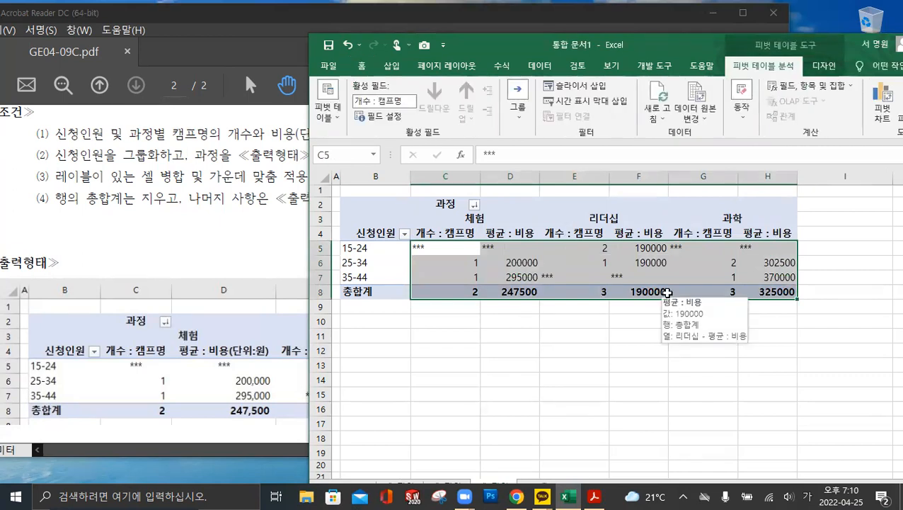
left_click(365, 65)
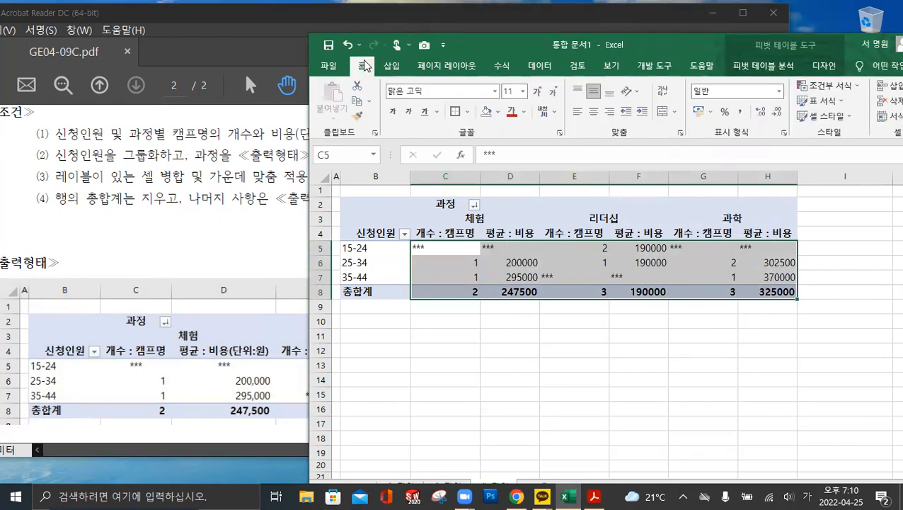
left_click(593, 114)
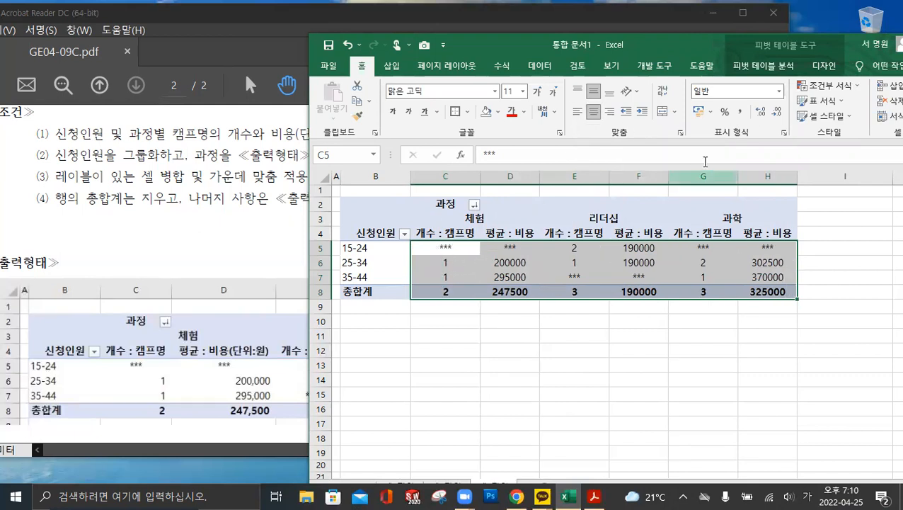
left_click(742, 113)
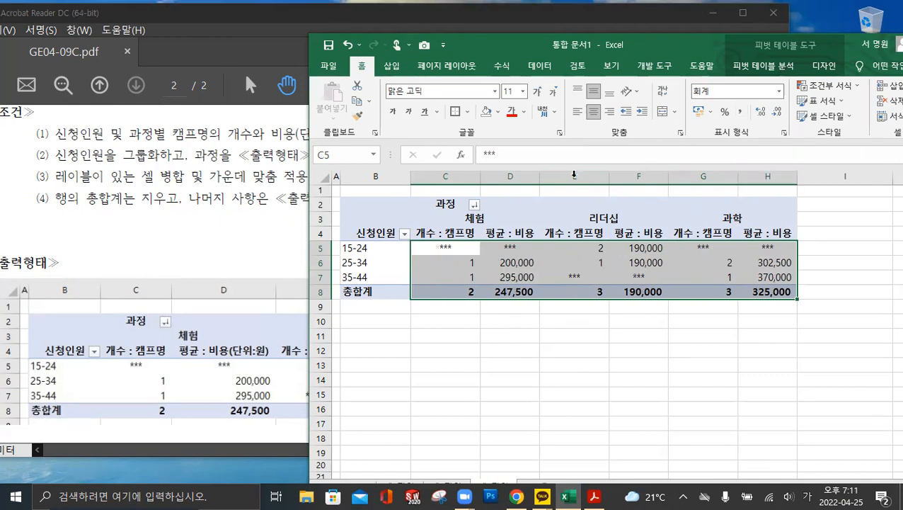
left_click(676, 340)
left_click_drag(625, 44, 454, 53)
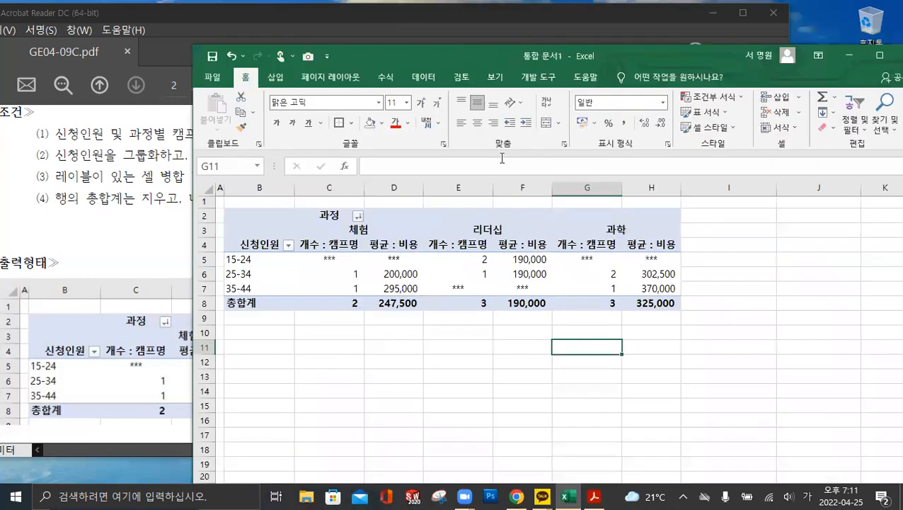
left_click(703, 301)
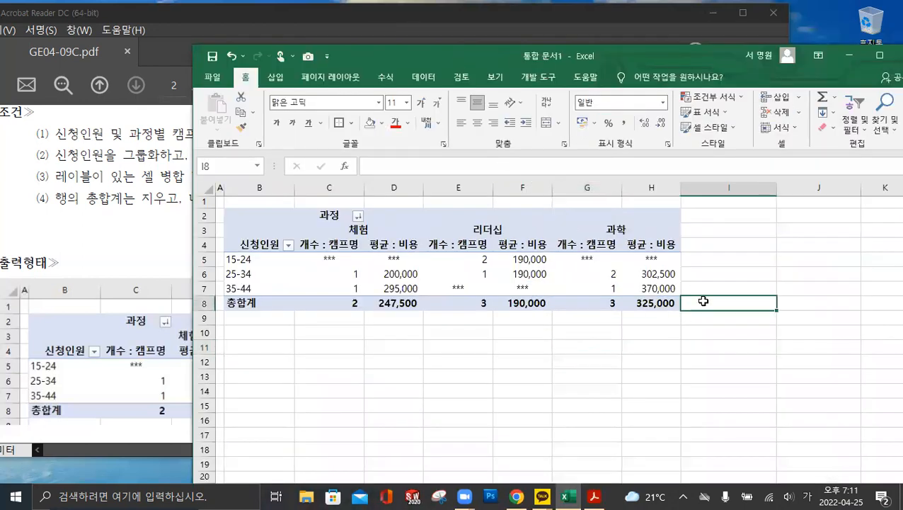